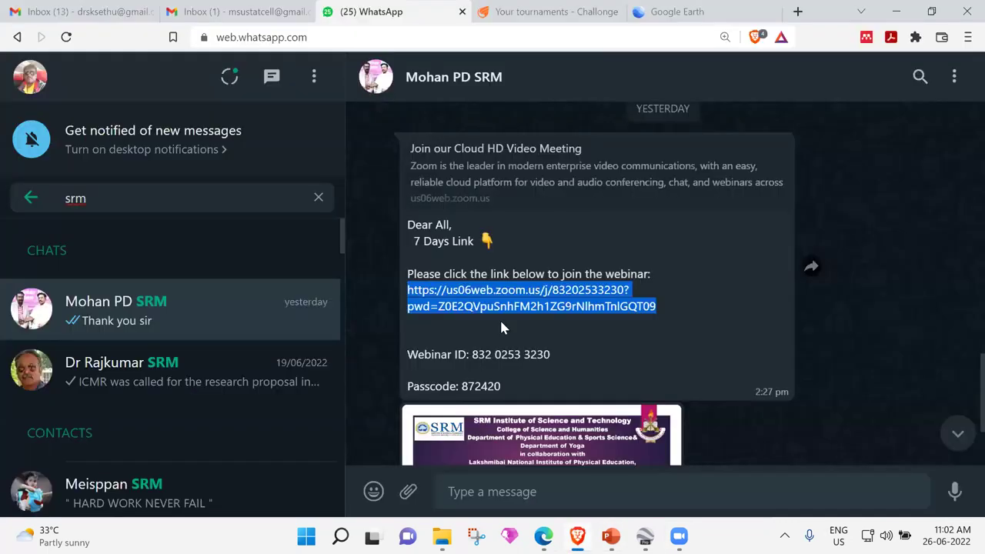
# Switch to the open Google Earth page and close the area measurement around the University Stadium.
pyautogui.scroll(5, 499, 318)
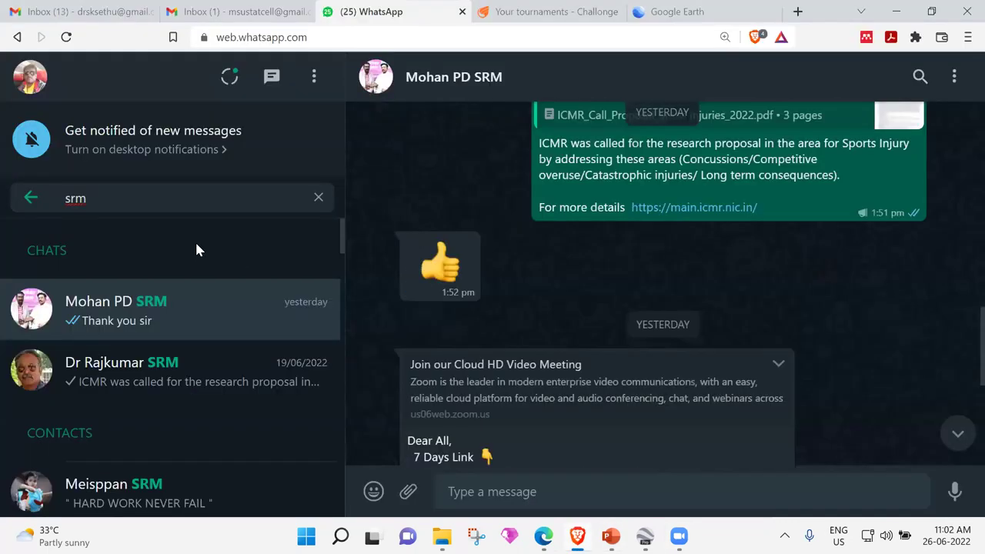
pyautogui.click(239, 12)
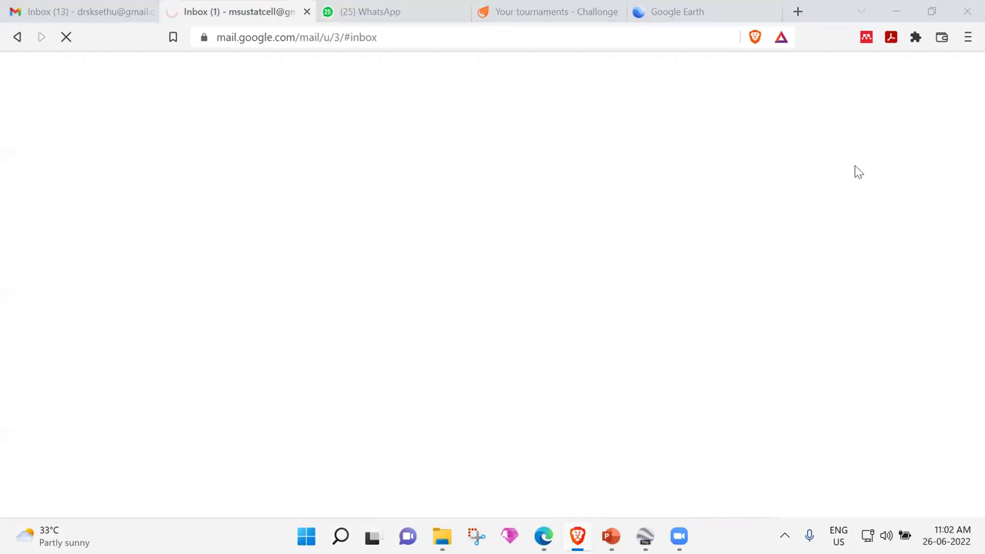
pyautogui.click(705, 13)
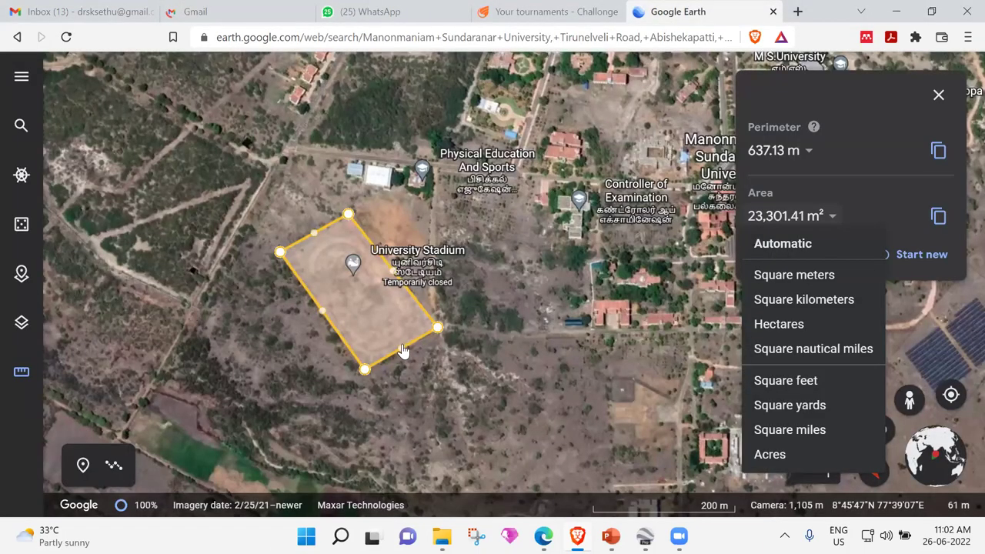
pyautogui.click(444, 349)
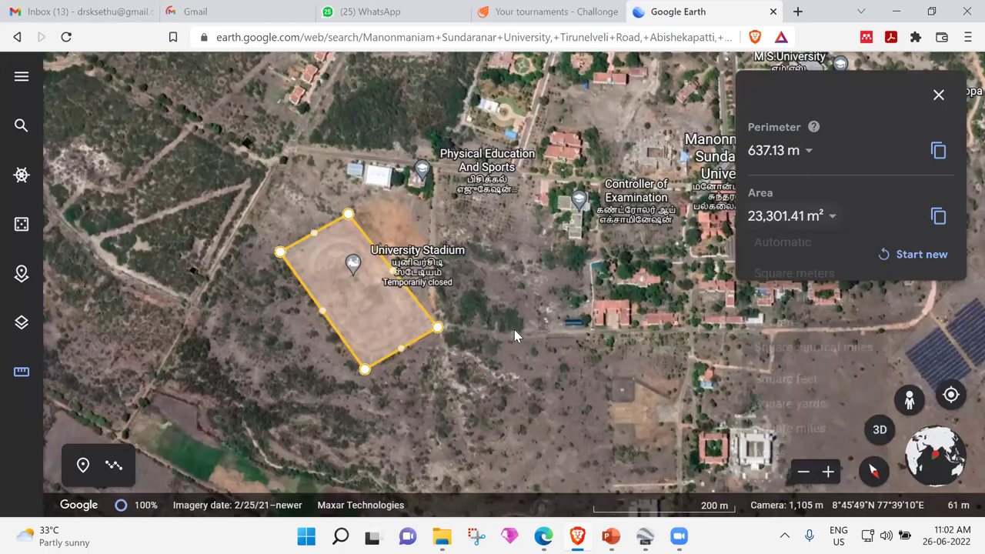
pyautogui.click(938, 95)
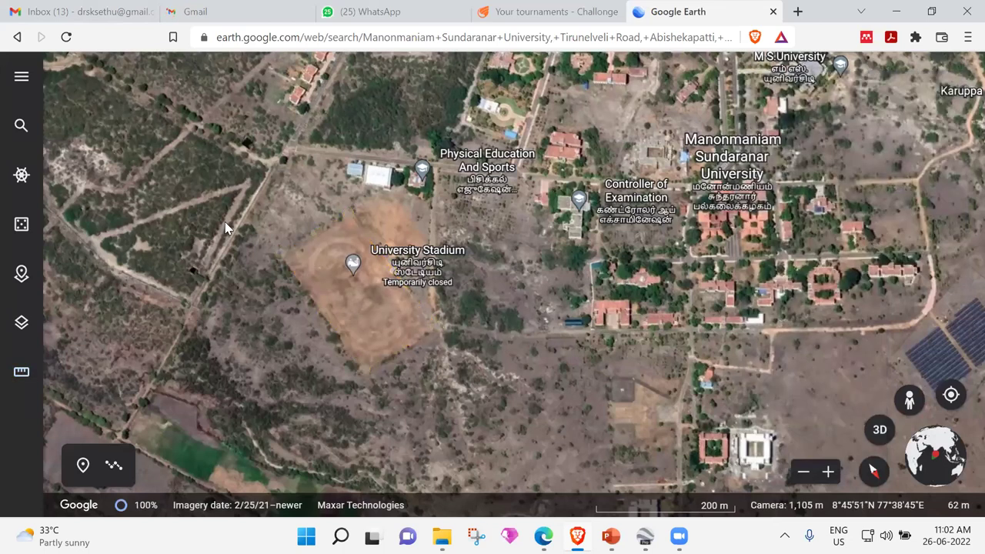
# View the University Stadium area and its surrounding region, then the whole globe.
pyautogui.scroll(3, 242, 235)
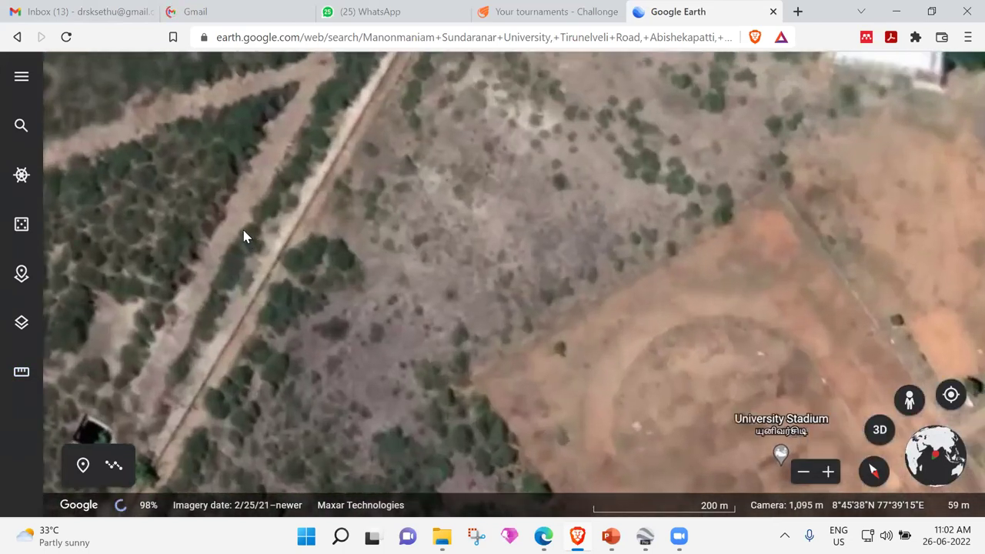
pyautogui.scroll(-2, 244, 238)
pyautogui.scroll(-5, 248, 240)
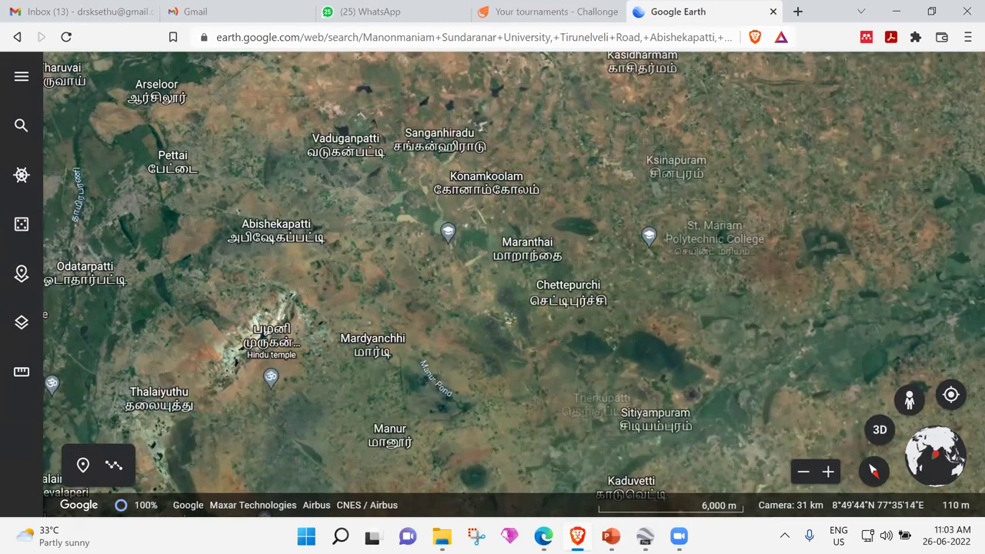
pyautogui.click(543, 536)
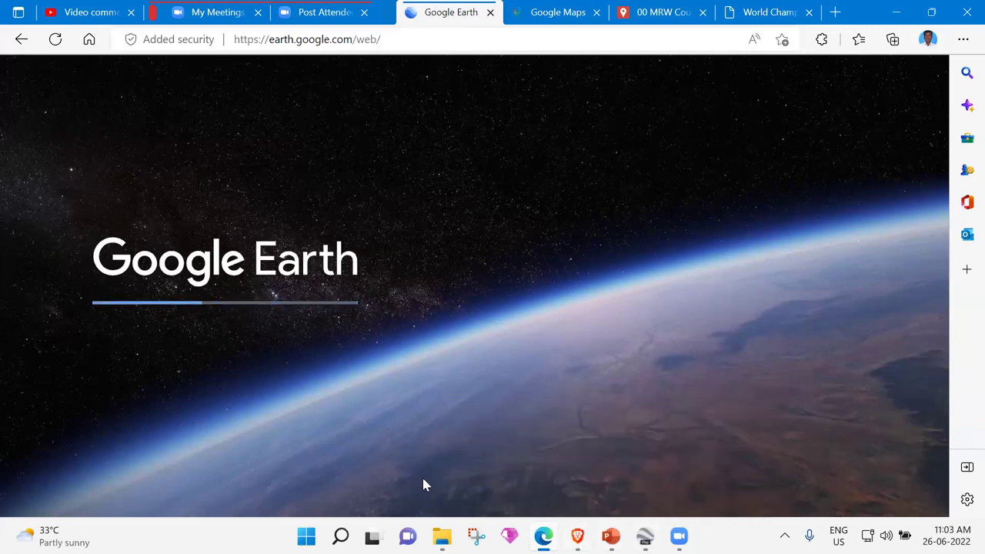
pyautogui.hotkey('alt', 'Tab')
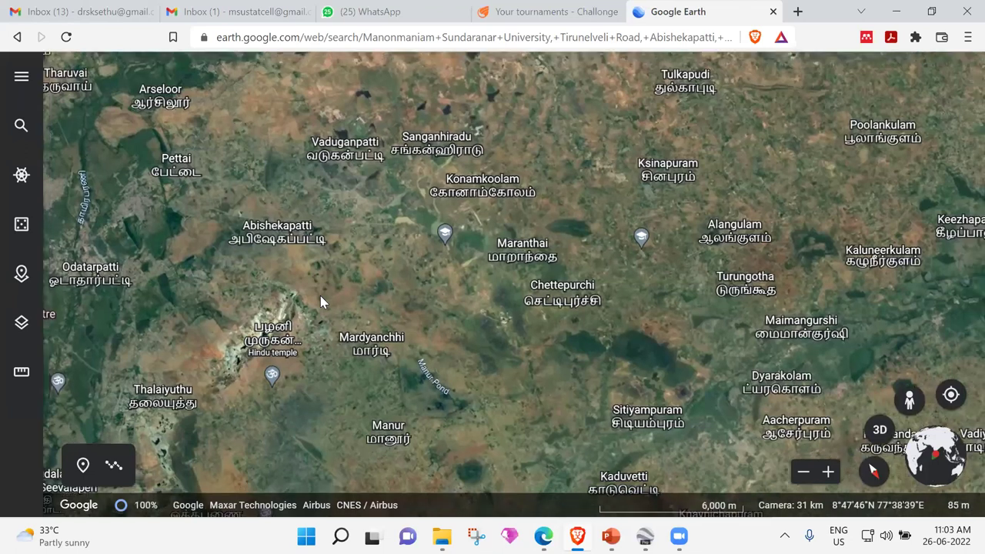
pyautogui.scroll(-3, 493, 288)
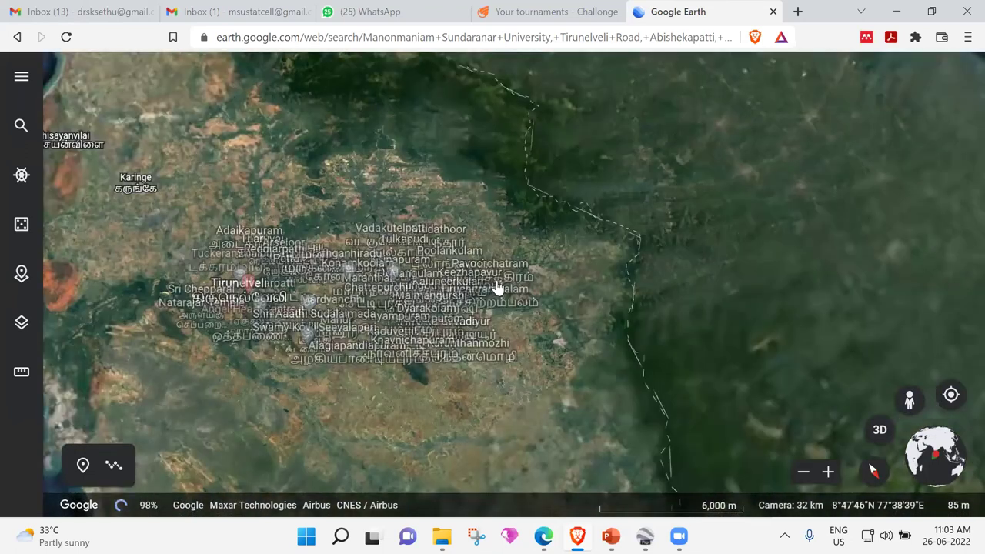
pyautogui.scroll(-5, 500, 279)
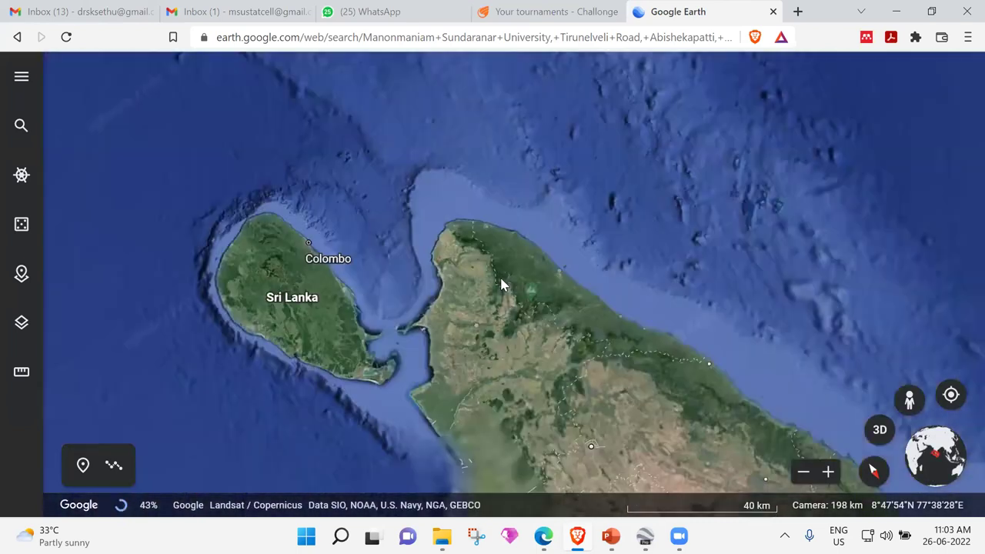
pyautogui.scroll(-5, 501, 285)
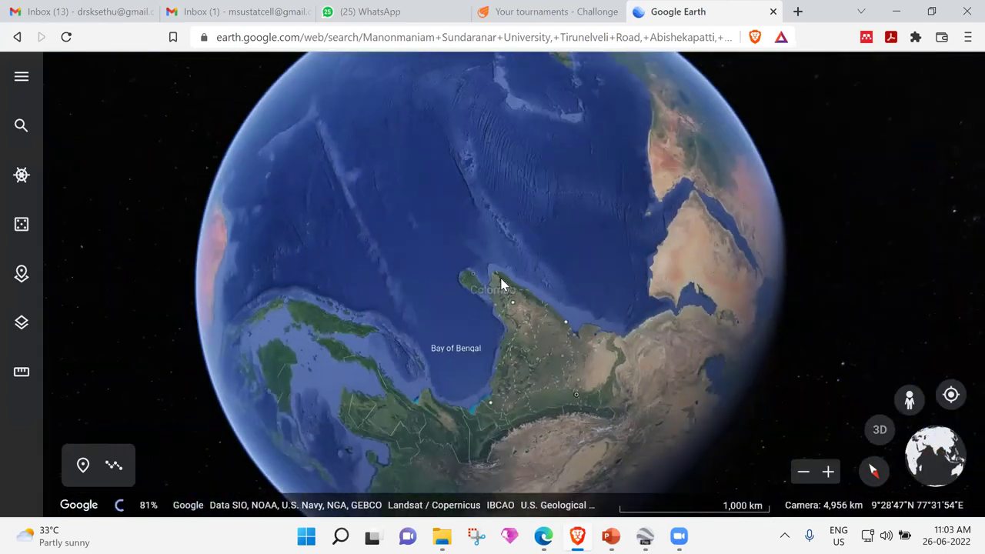
pyautogui.scroll(-5, 501, 285)
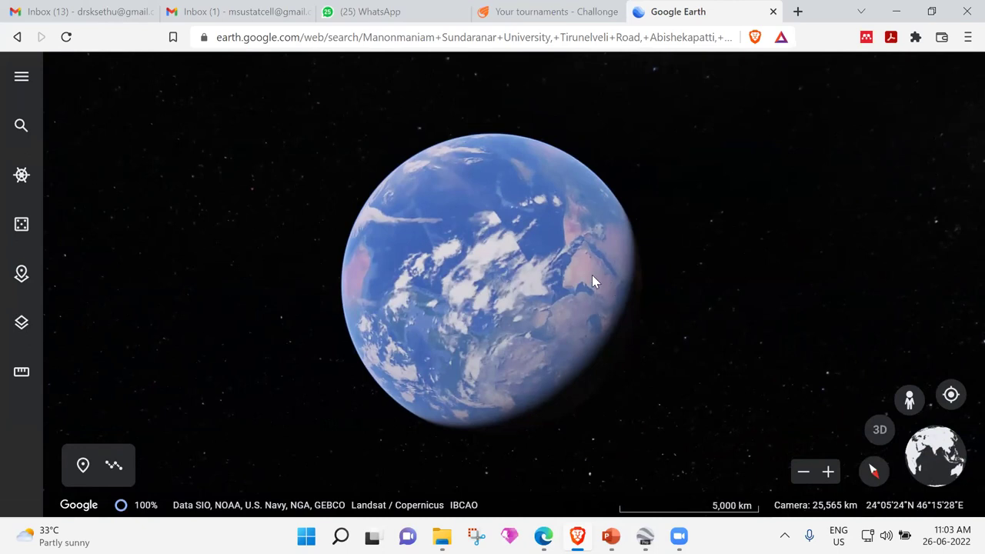
# Rotate the globe around to North America and examine the United States closer up and from afar.
pyautogui.moveTo(601, 295); pyautogui.dragTo(590, 341)
pyautogui.moveTo(431, 277); pyautogui.dragTo(612, 276)
pyautogui.moveTo(453, 260); pyautogui.dragTo(594, 257)
pyautogui.moveTo(411, 277); pyautogui.dragTo(593, 301)
pyautogui.moveTo(376, 275); pyautogui.dragTo(400, 294)
pyautogui.moveTo(508, 297); pyautogui.dragTo(403, 304)
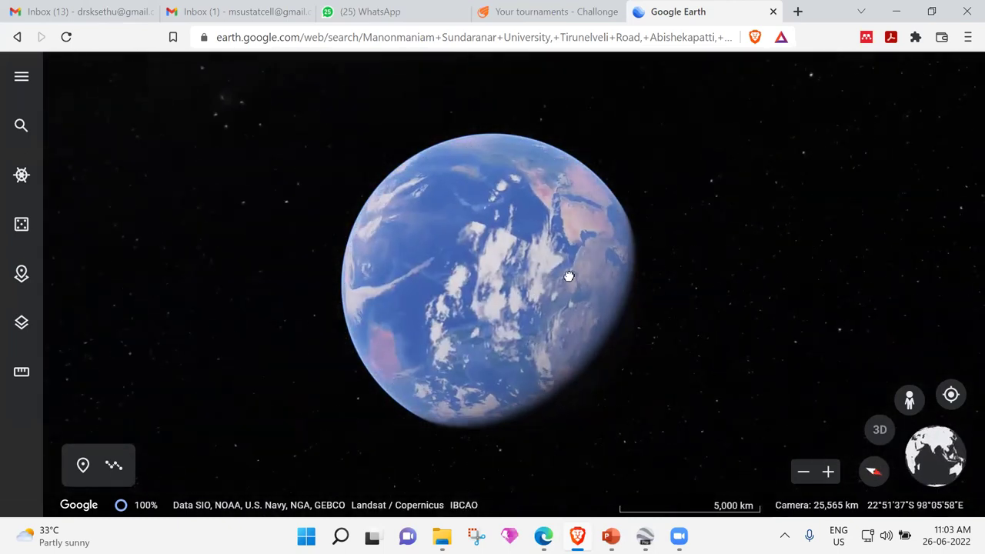
pyautogui.moveTo(567, 277); pyautogui.dragTo(412, 305)
pyautogui.moveTo(561, 286); pyautogui.dragTo(418, 288)
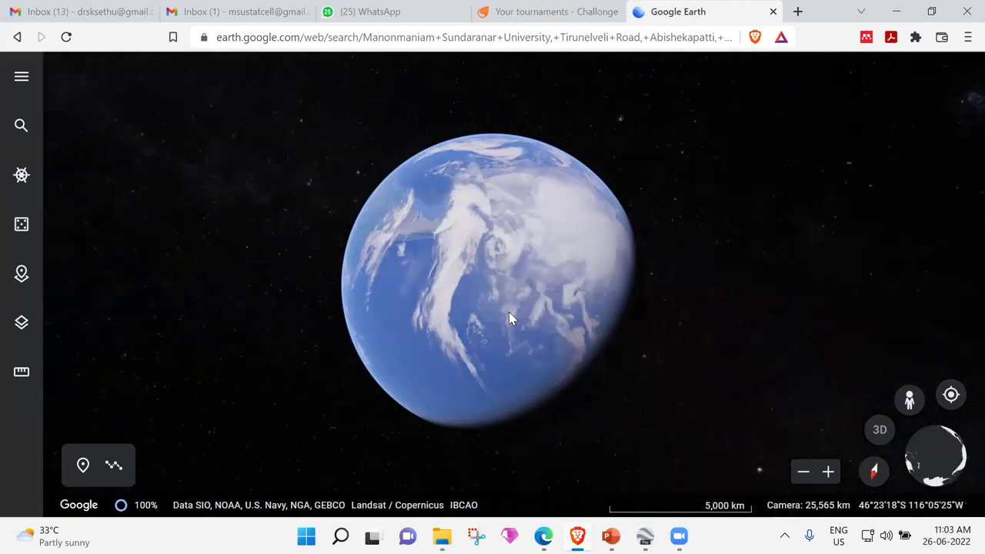
pyautogui.moveTo(561, 297); pyautogui.dragTo(416, 323)
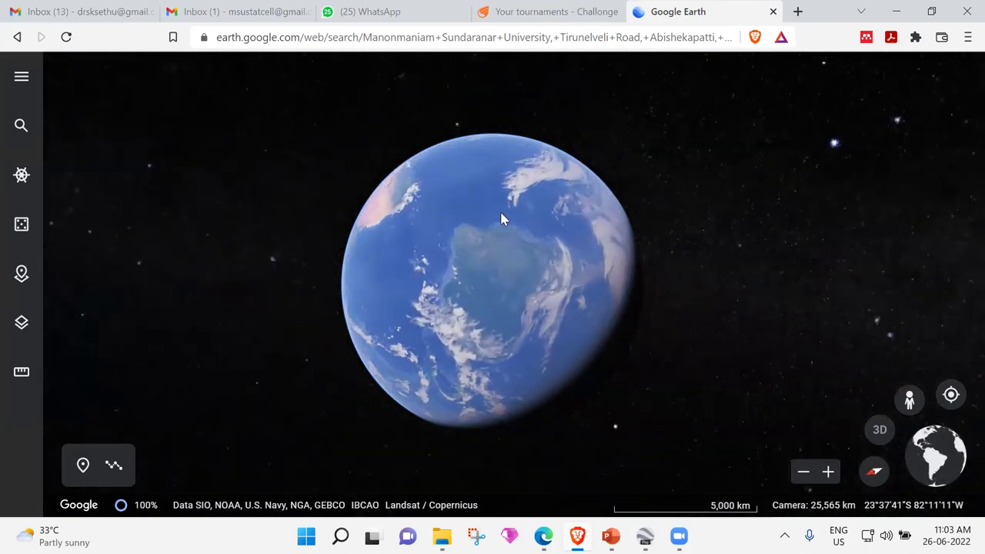
pyautogui.moveTo(526, 331); pyautogui.dragTo(515, 249)
pyautogui.moveTo(492, 346); pyautogui.dragTo(441, 285)
pyautogui.scroll(5, 440, 285)
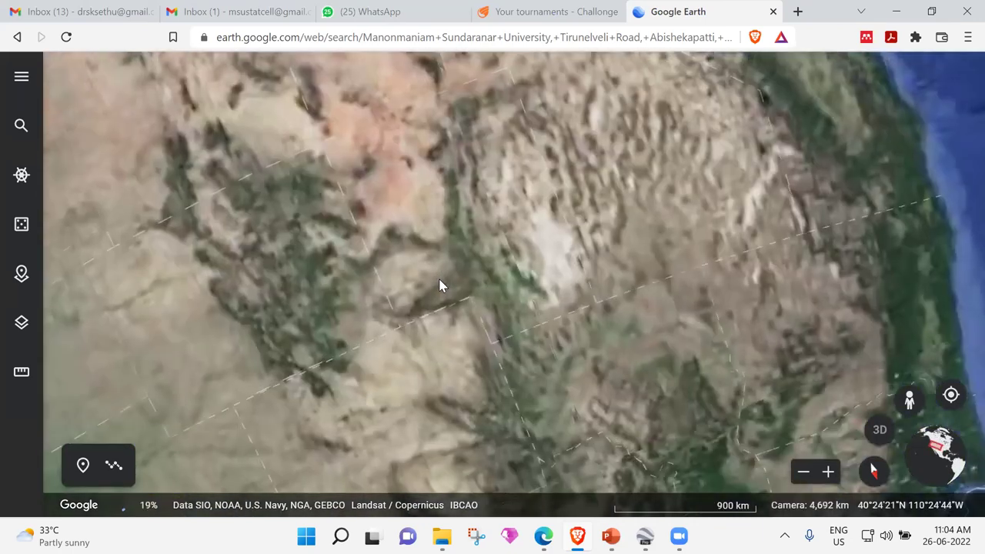
pyautogui.scroll(5, 493, 273)
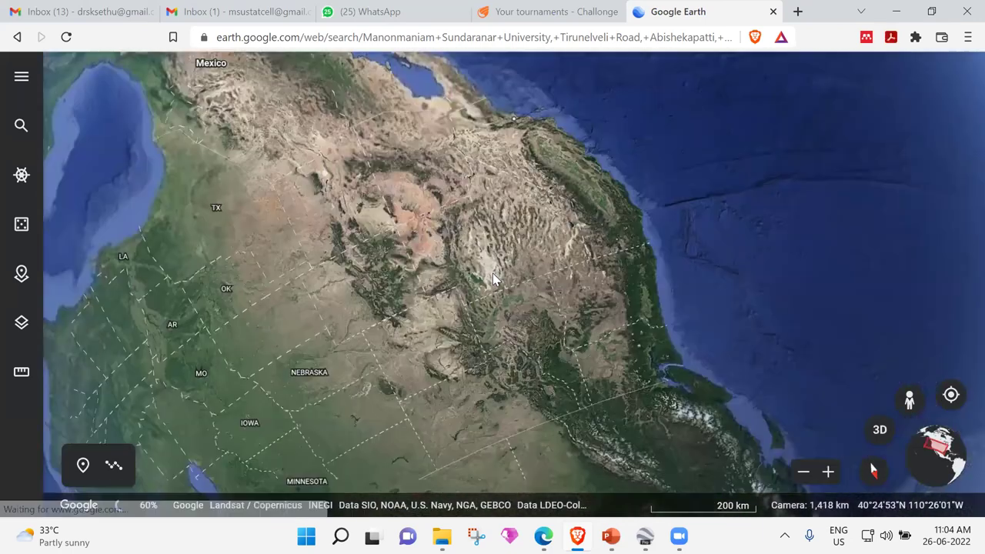
pyautogui.scroll(-3, 492, 274)
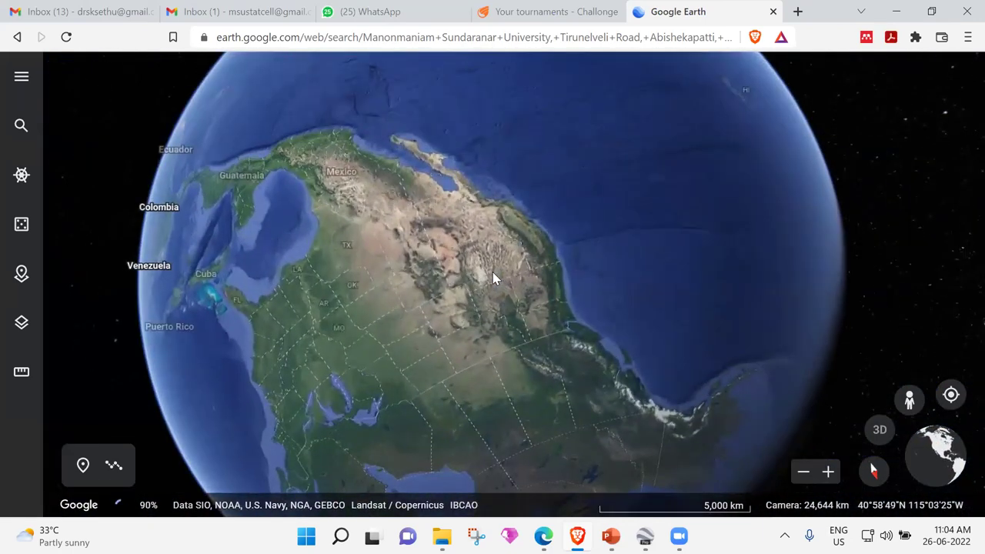
pyautogui.scroll(-2, 493, 279)
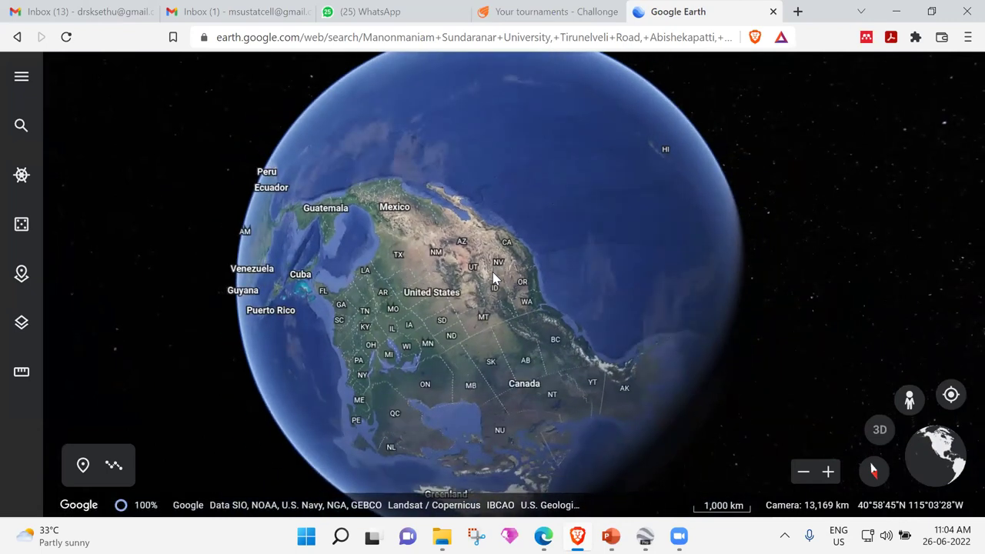
# Clear the old search, search for "Manon" and fly to Manonmaniam Sundaranar University from the recent searches.
pyautogui.click(14, 132)
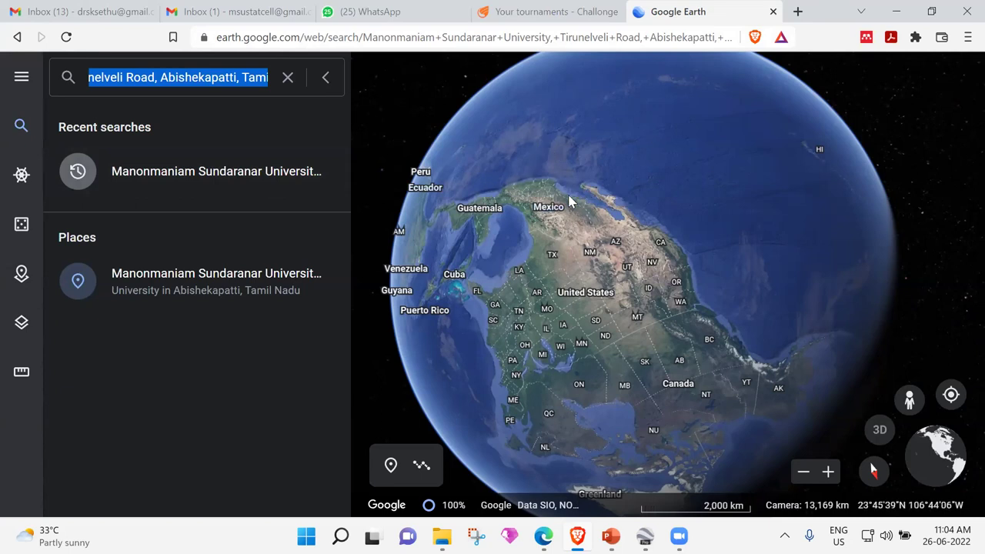
pyautogui.click(288, 79)
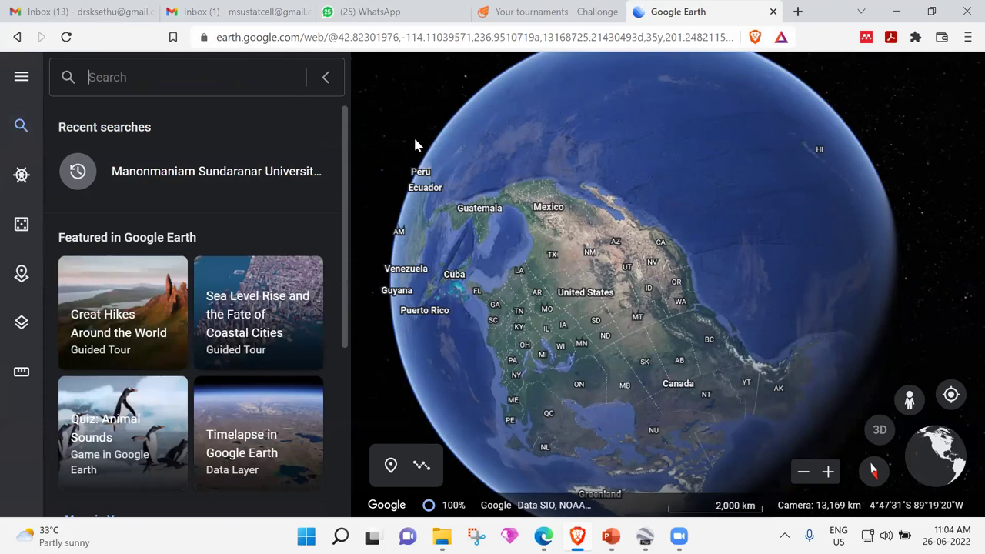
pyautogui.write('Manon')
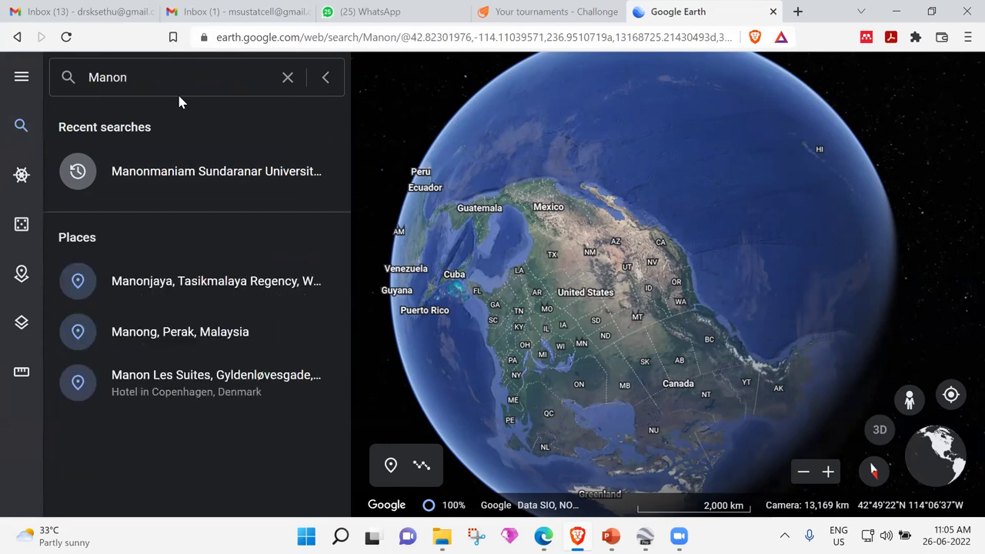
pyautogui.click(193, 176)
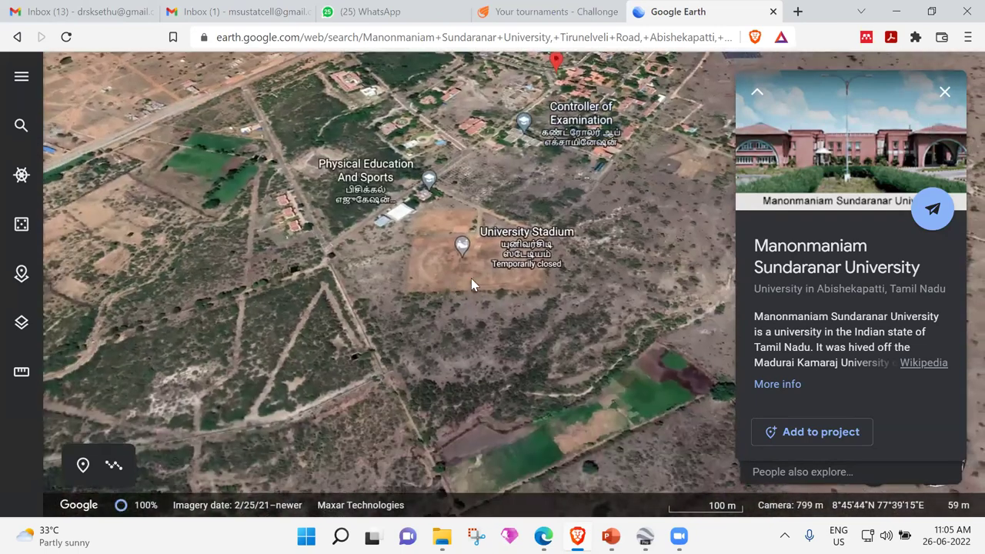
# Examine the University Stadium ground up close and within its surroundings, with a brief look at it in Google Earth Pro.
pyautogui.doubleClick(472, 283)
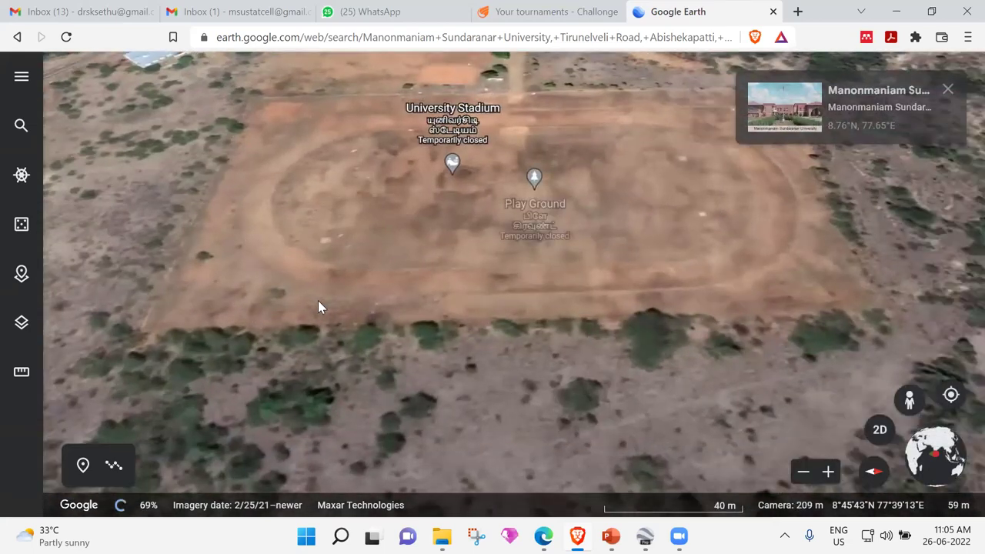
pyautogui.scroll(-3, 318, 302)
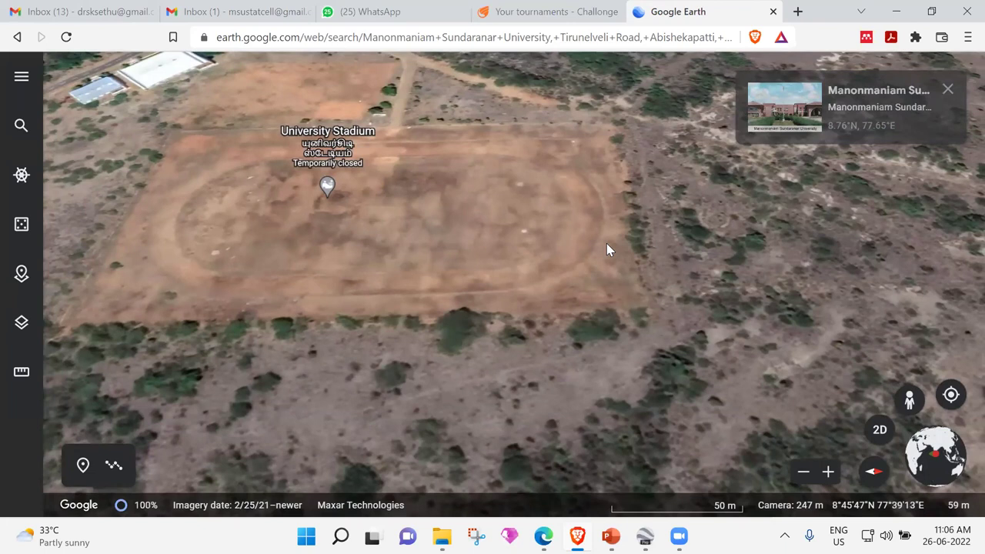
pyautogui.scroll(-5, 607, 248)
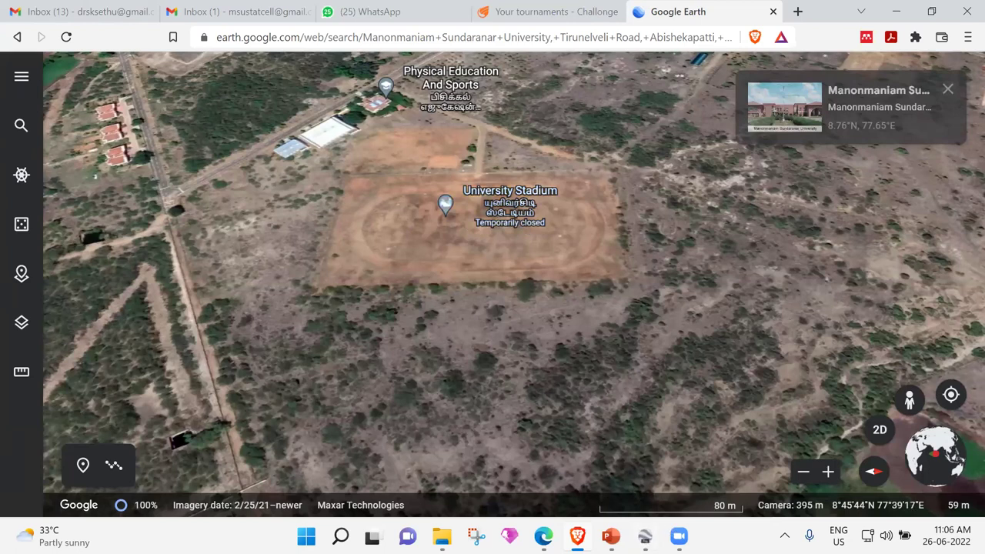
pyautogui.hotkey('alt', 'Tab')
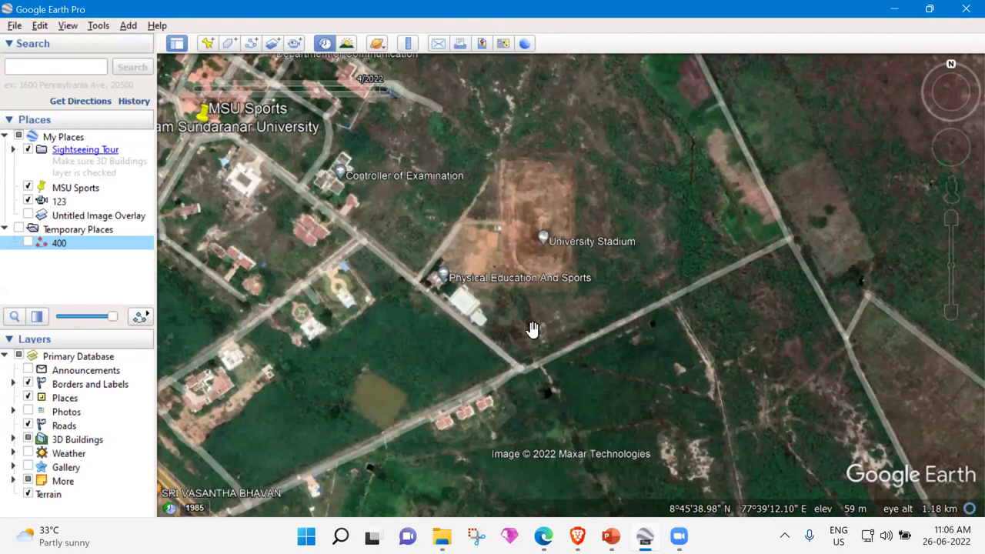
pyautogui.click(577, 536)
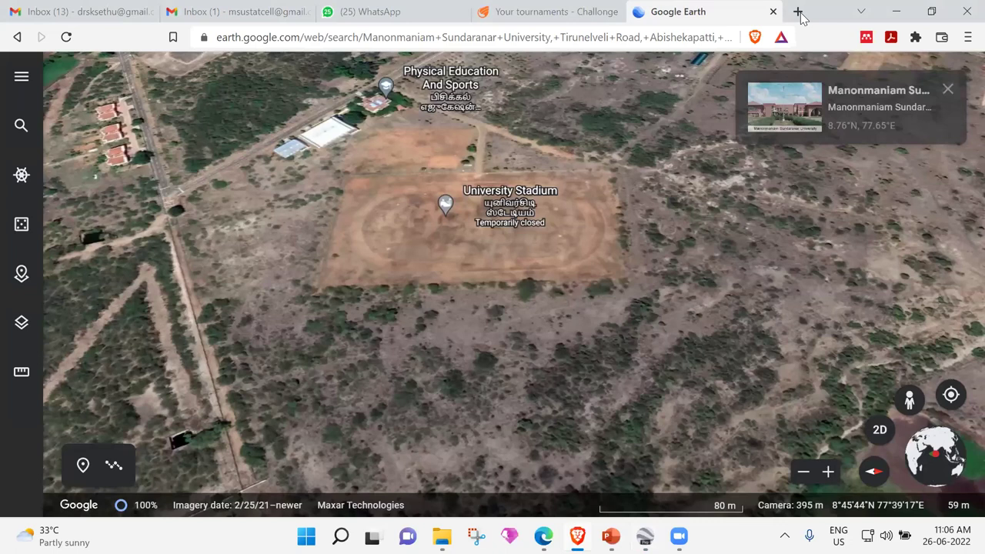
# Search Google for "google earth pro download" in a new tab and open the "Earth Versions – Google Earth" result.
pyautogui.click(799, 12)
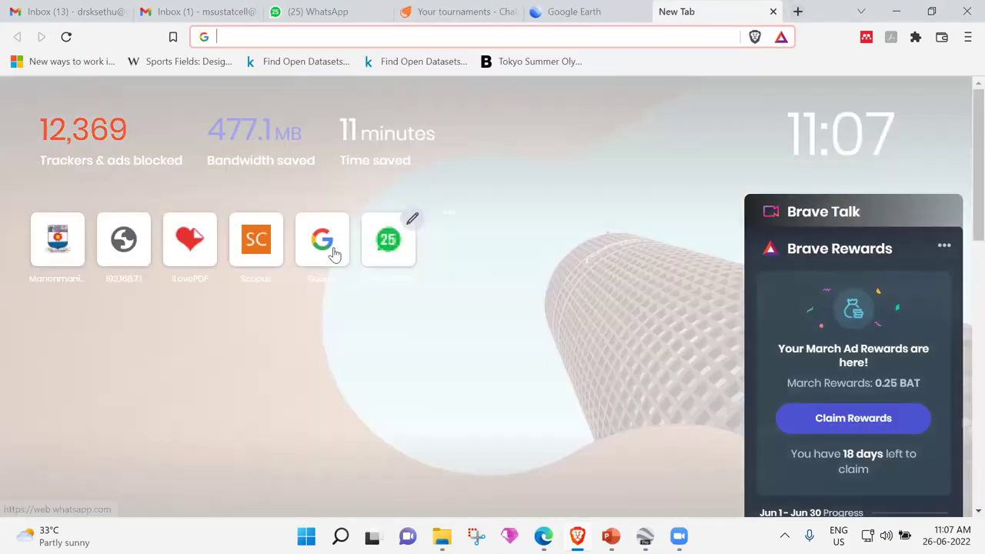
pyautogui.click(334, 254)
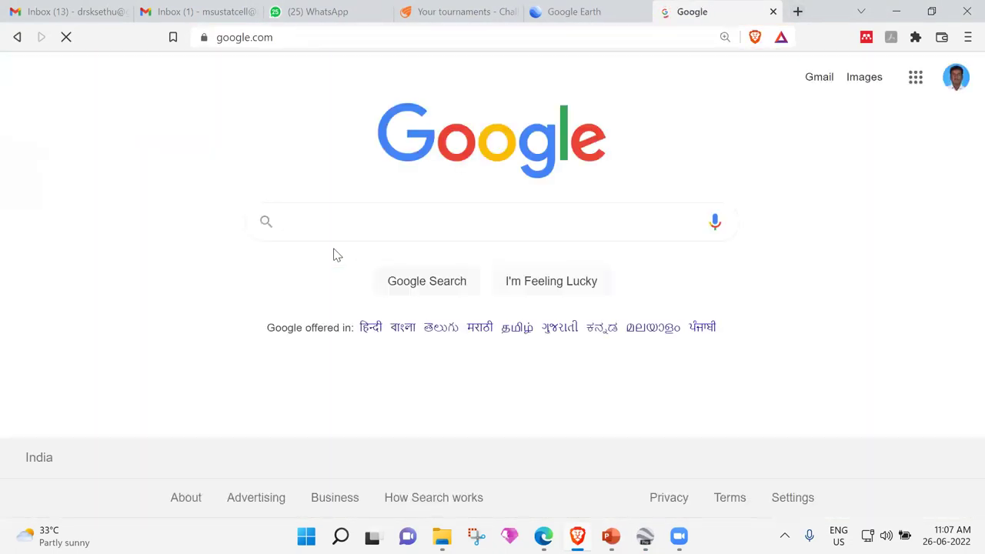
pyautogui.write('g')
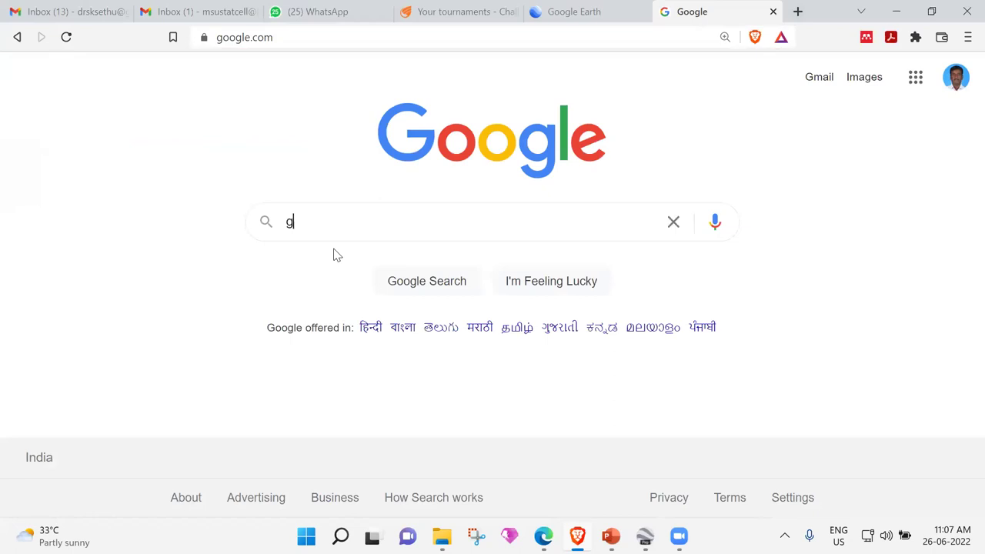
pyautogui.write('oogle ear')
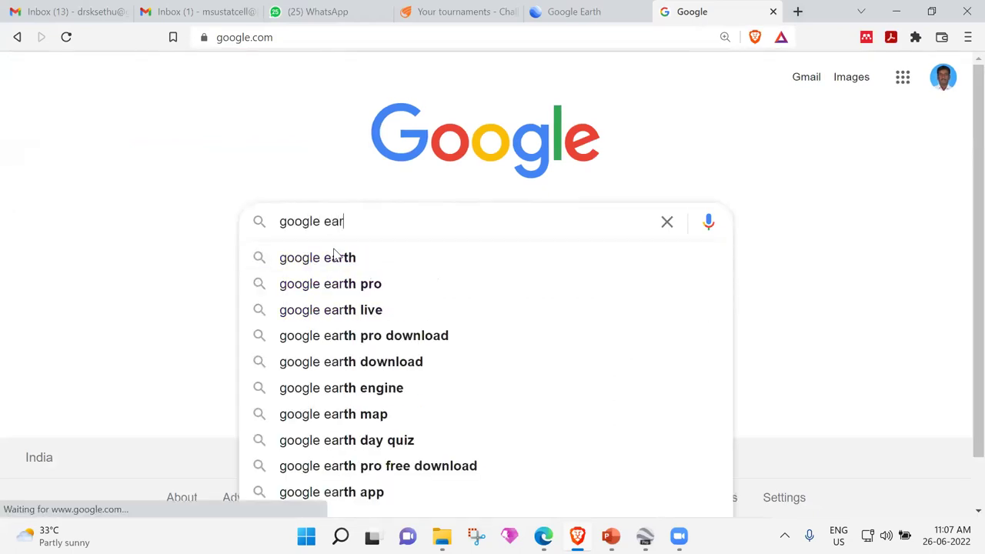
pyautogui.write('th live')
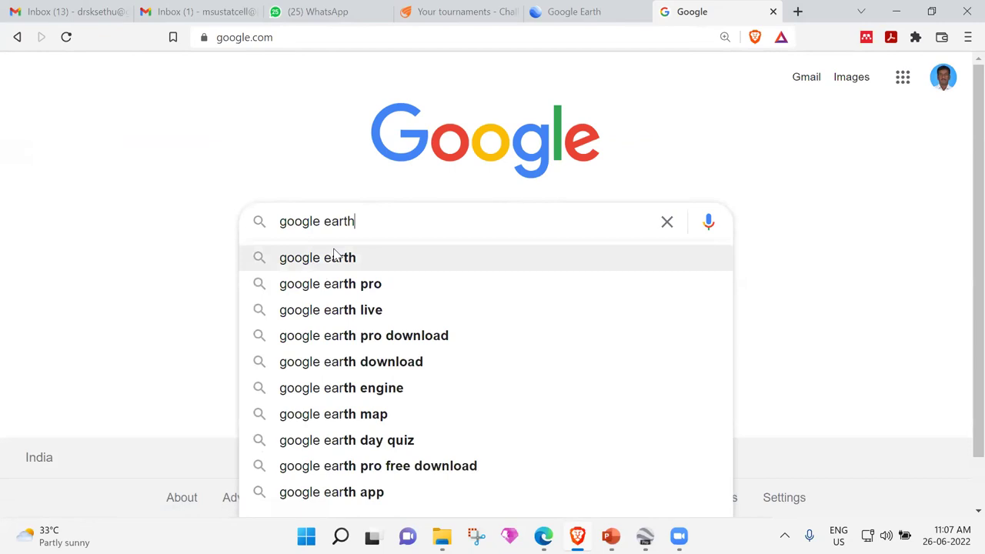
pyautogui.press('Down')
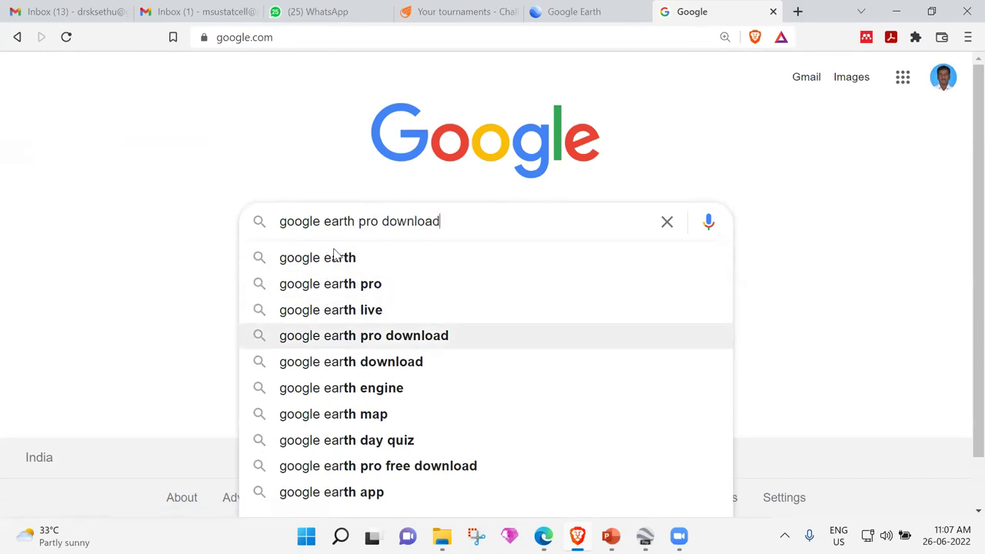
pyautogui.press('Return')
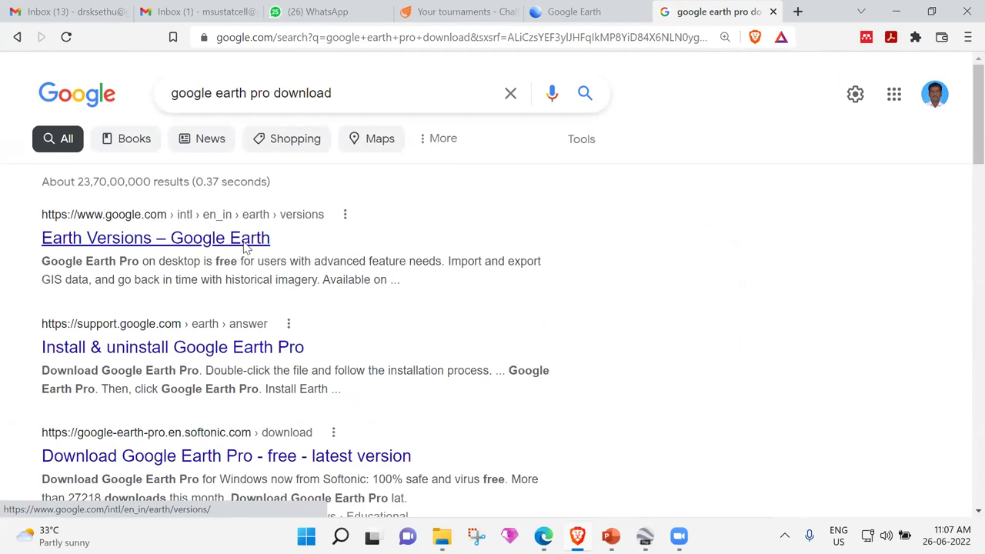
pyautogui.click(243, 244)
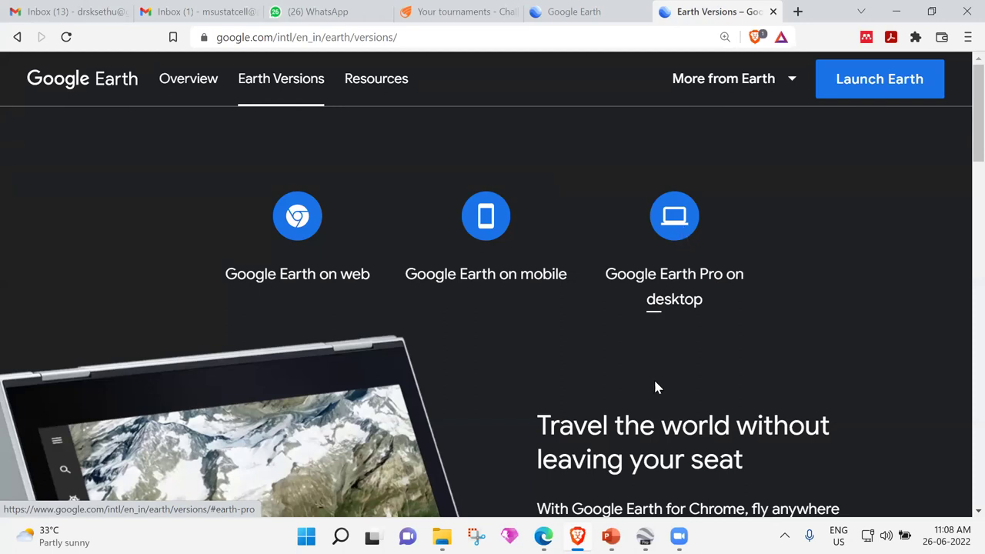
# Switch to Google Earth Pro and hide the MSU Sports placemark and the 123 tour in My Places.
pyautogui.click(645, 535)
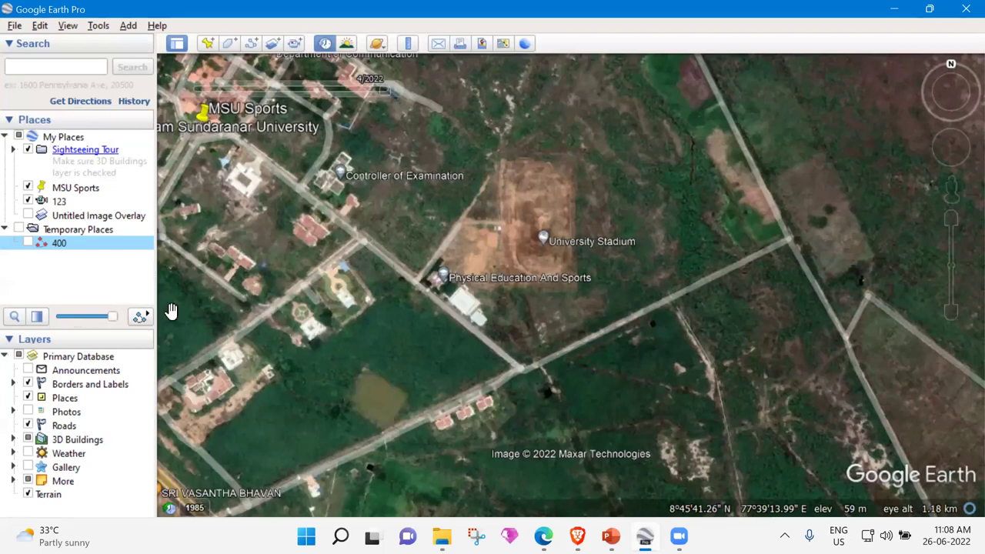
pyautogui.click(29, 188)
pyautogui.click(28, 201)
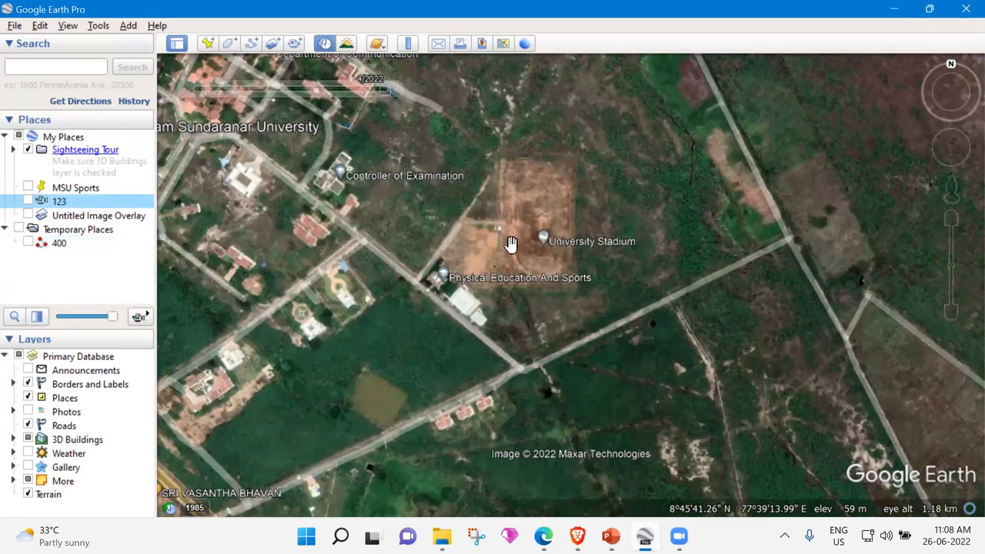
# View the region around the University Stadium from ever farther away, out to southern India and the globe.
pyautogui.scroll(-2, 546, 226)
pyautogui.scroll(-3, 546, 231)
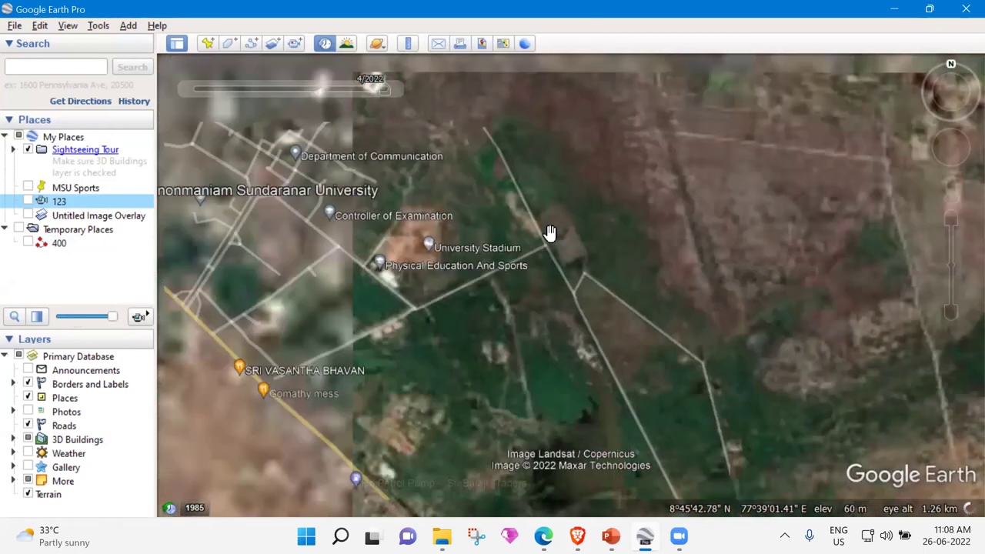
pyautogui.scroll(-4, 556, 231)
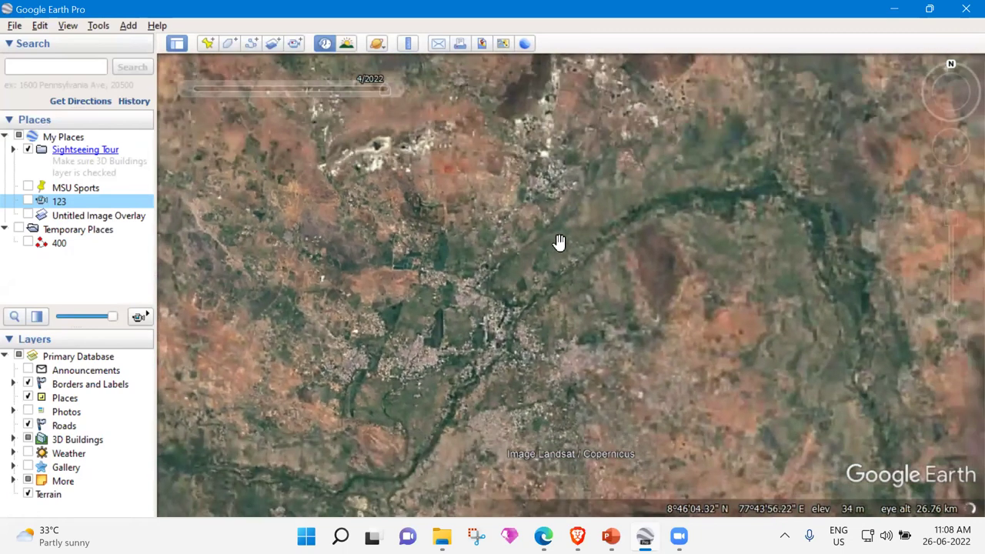
pyautogui.scroll(-2, 562, 247)
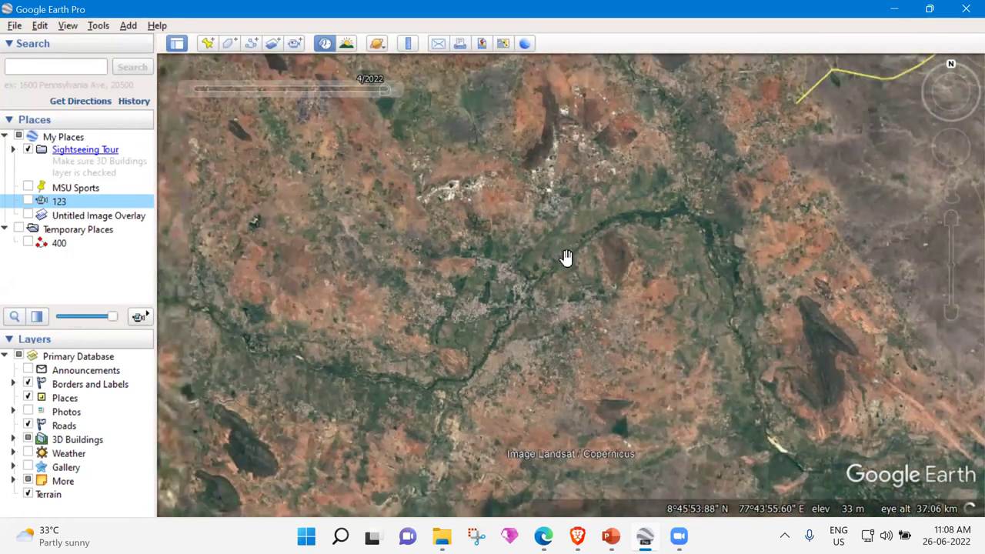
pyautogui.scroll(-1, 566, 257)
pyautogui.scroll(-4, 566, 258)
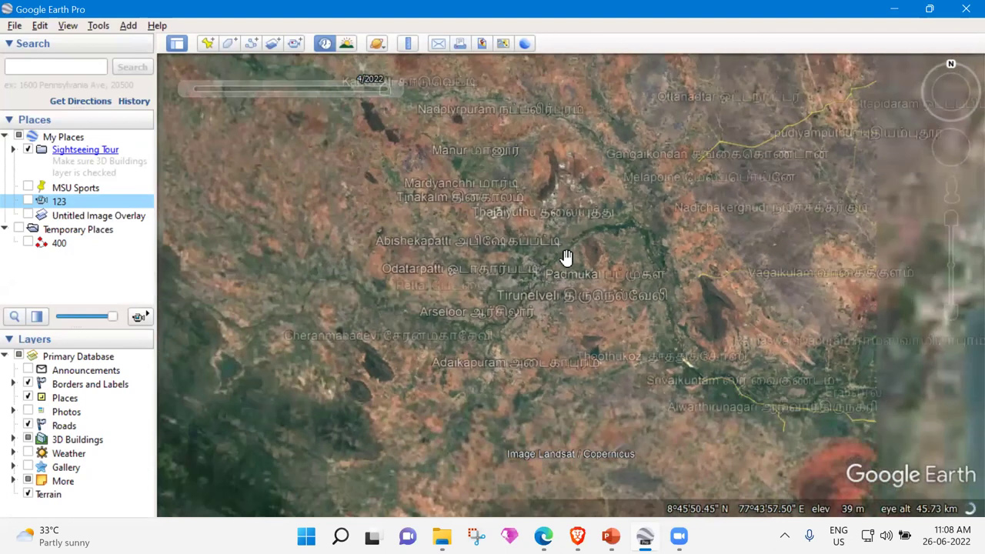
pyautogui.scroll(-5, 566, 262)
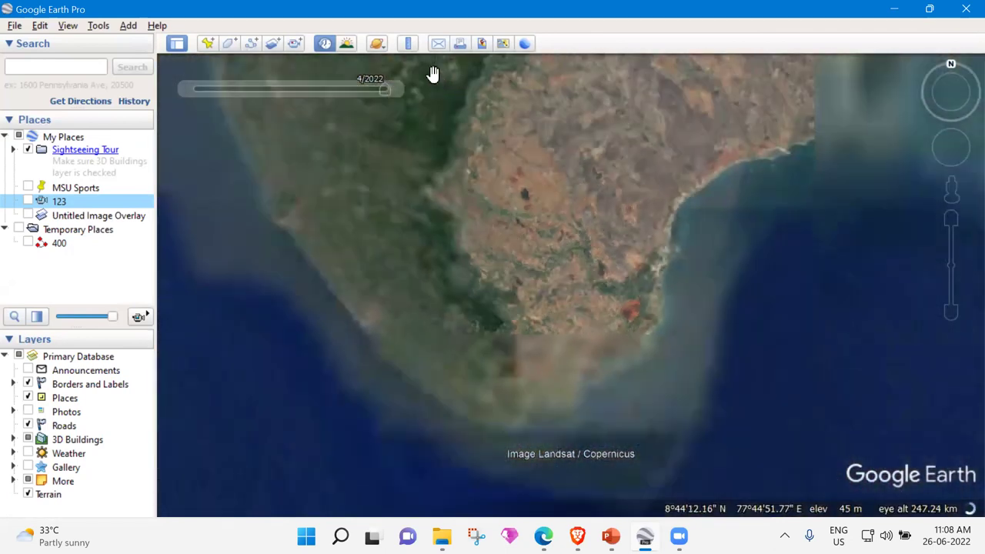
pyautogui.moveTo(411, 68)
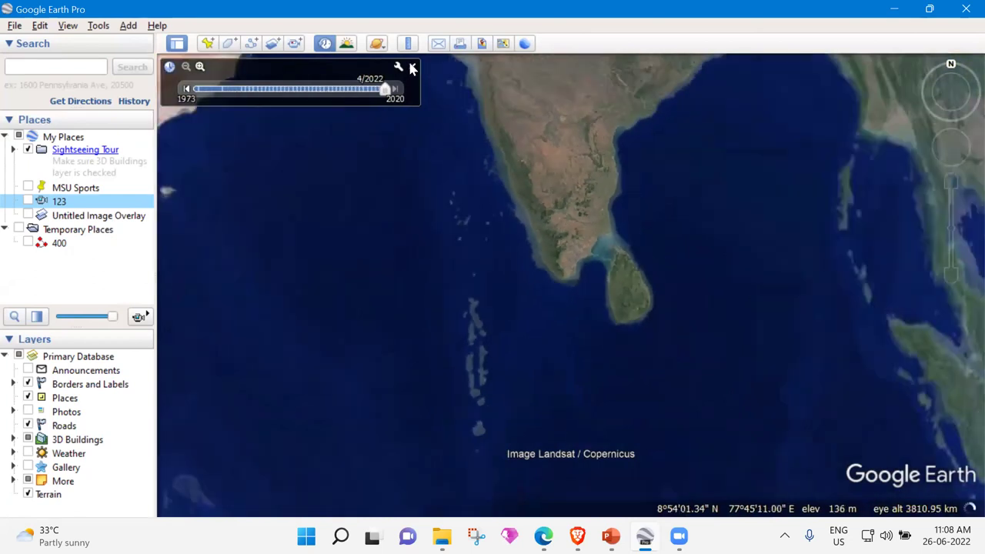
pyautogui.scroll(-2, 416, 115)
pyautogui.scroll(-2, 499, 225)
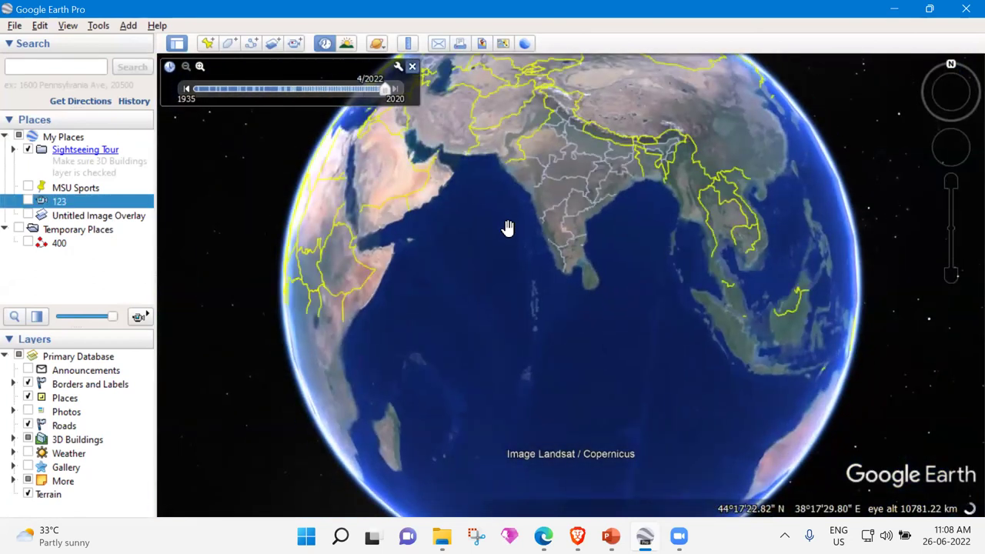
# Turn off the historical imagery and rotate the whole globe past Asia and Australia round to Africa and the Atlantic.
pyautogui.scroll(-3, 507, 226)
pyautogui.moveTo(568, 266); pyautogui.dragTo(418, 260)
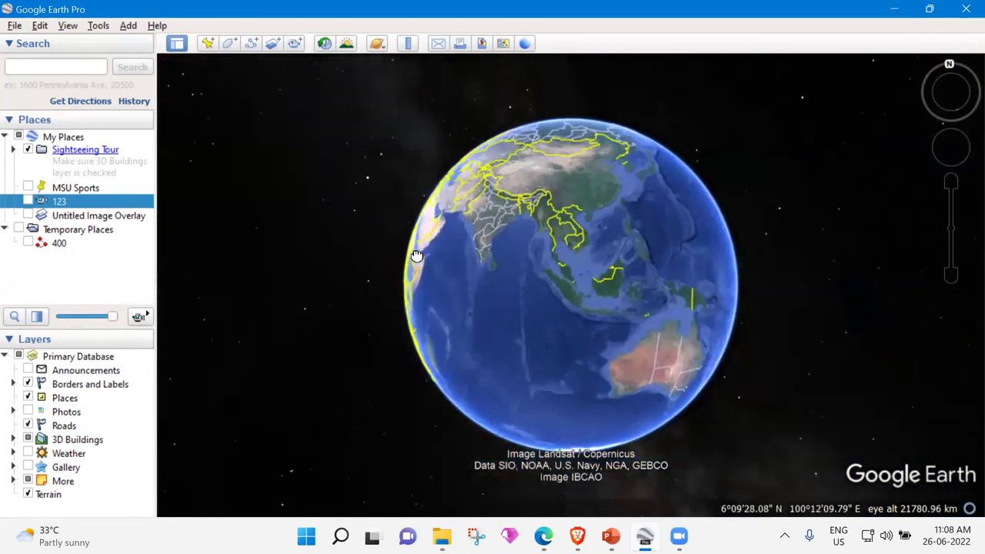
pyautogui.moveTo(535, 279); pyautogui.dragTo(385, 259)
pyautogui.moveTo(541, 286); pyautogui.dragTo(422, 286)
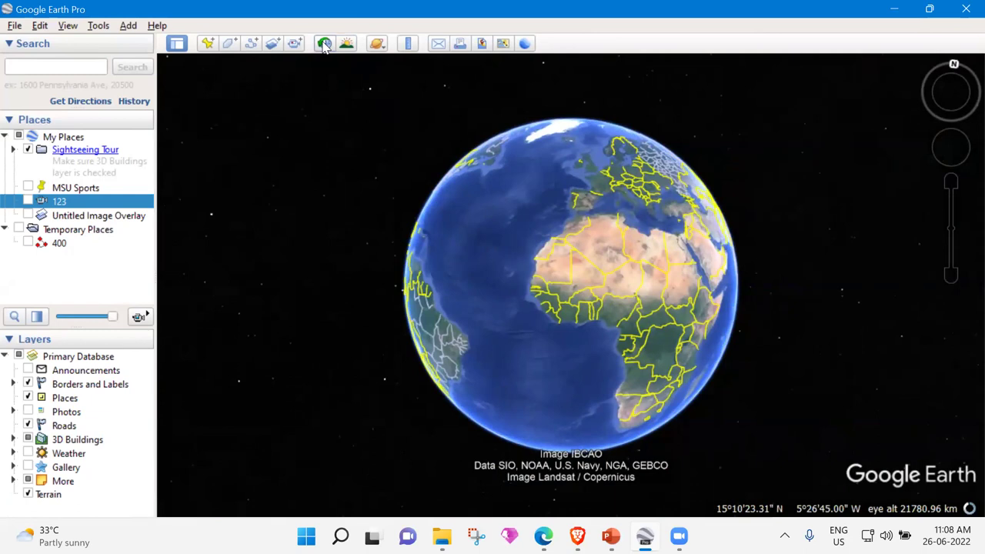
# Turn on sunlight display and rotate the globe all the way round to compare its day and night sides.
pyautogui.click(346, 43)
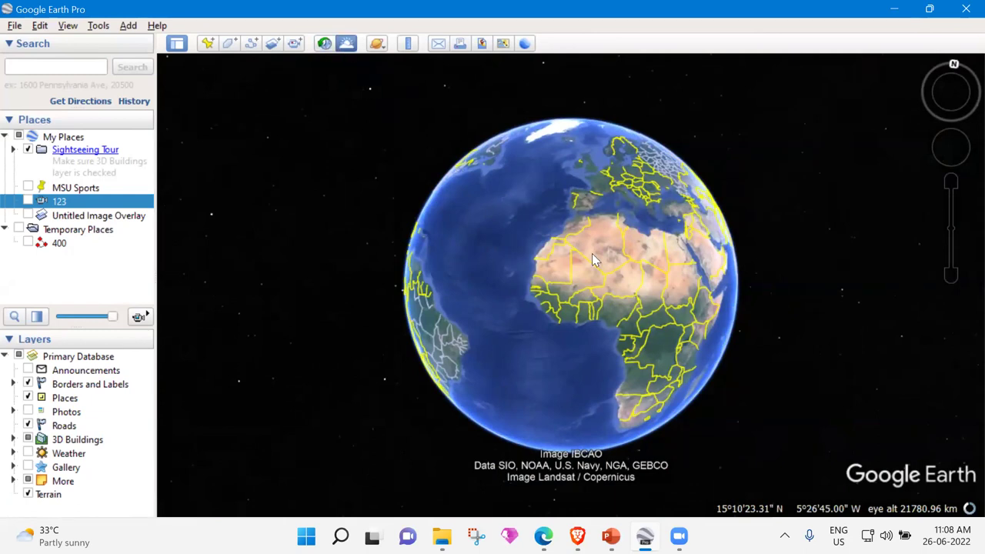
pyautogui.moveTo(653, 247); pyautogui.dragTo(565, 231)
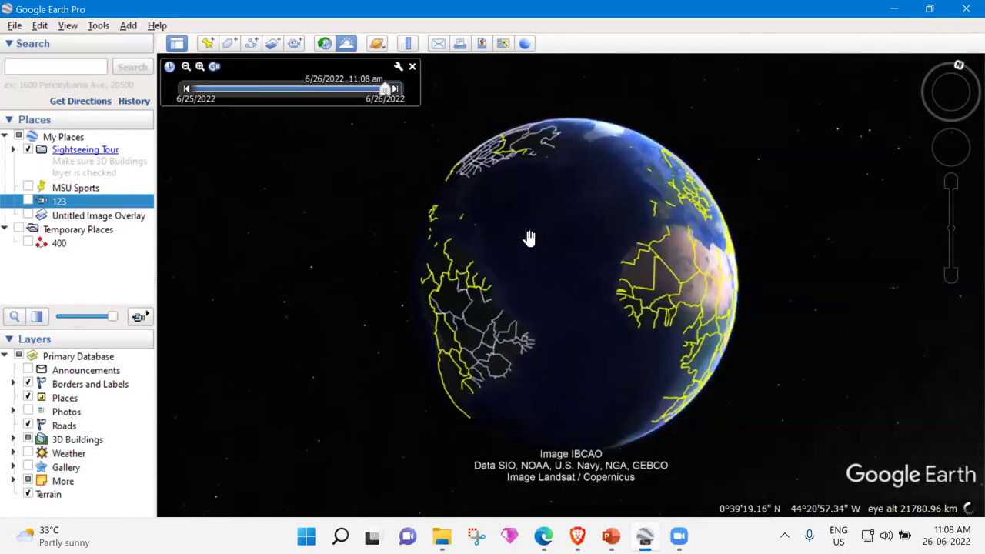
pyautogui.moveTo(524, 284); pyautogui.dragTo(392, 287)
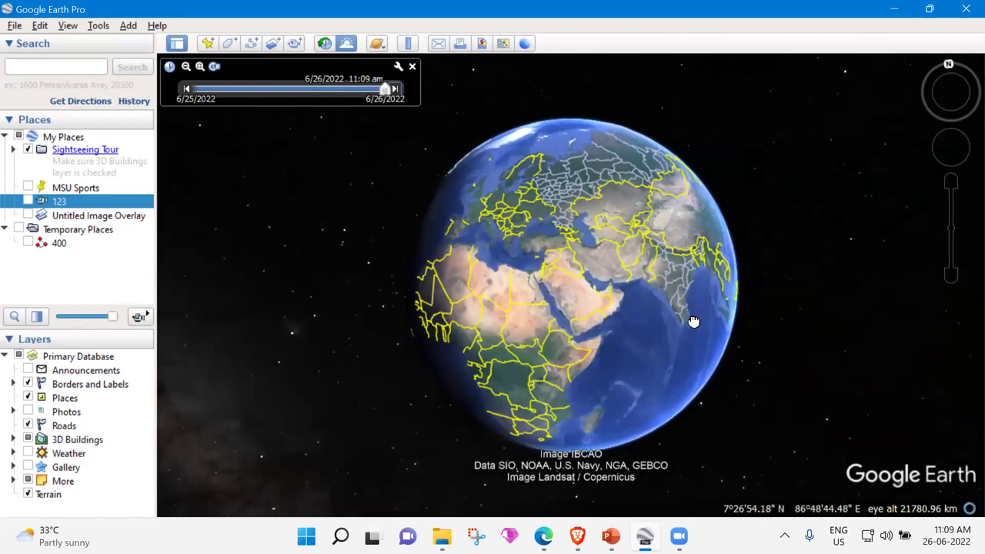
pyautogui.moveTo(696, 324); pyautogui.dragTo(598, 326)
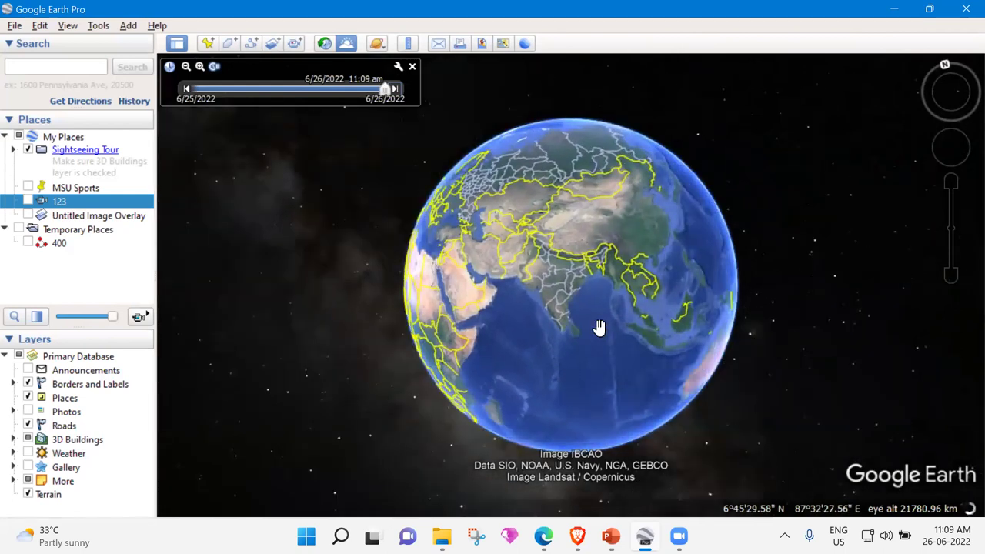
pyautogui.moveTo(660, 286); pyautogui.dragTo(444, 300)
pyautogui.moveTo(587, 326); pyautogui.dragTo(438, 300)
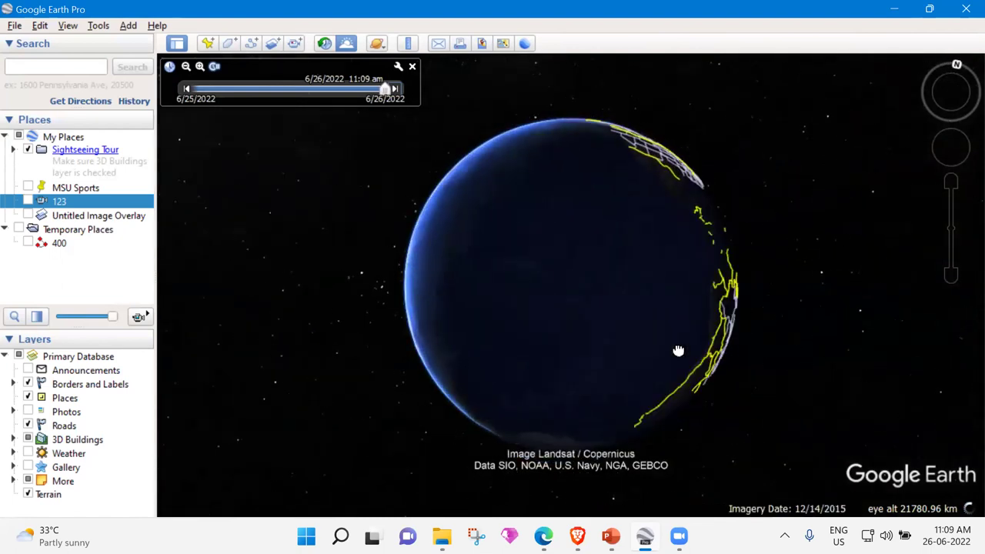
pyautogui.moveTo(679, 245); pyautogui.dragTo(609, 376)
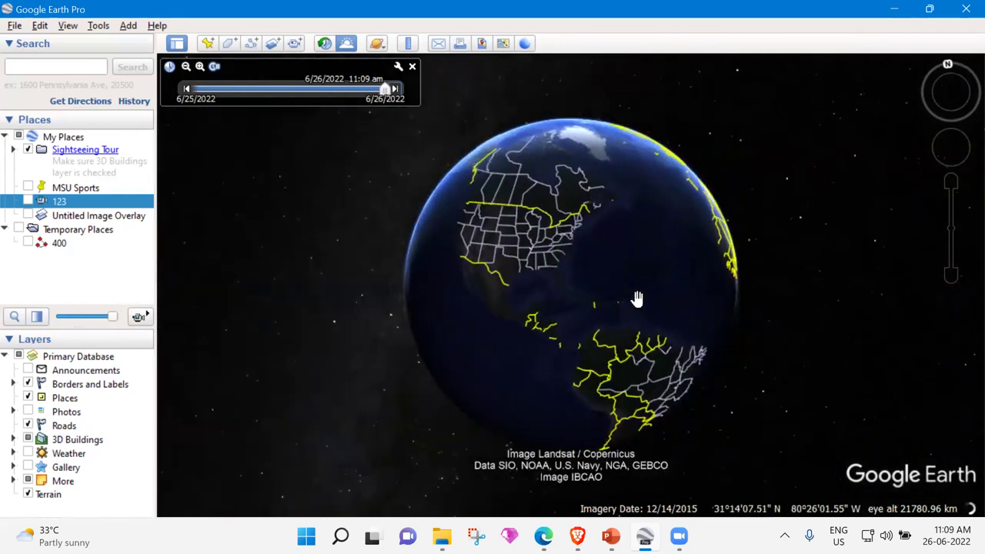
pyautogui.moveTo(675, 333); pyautogui.dragTo(528, 344)
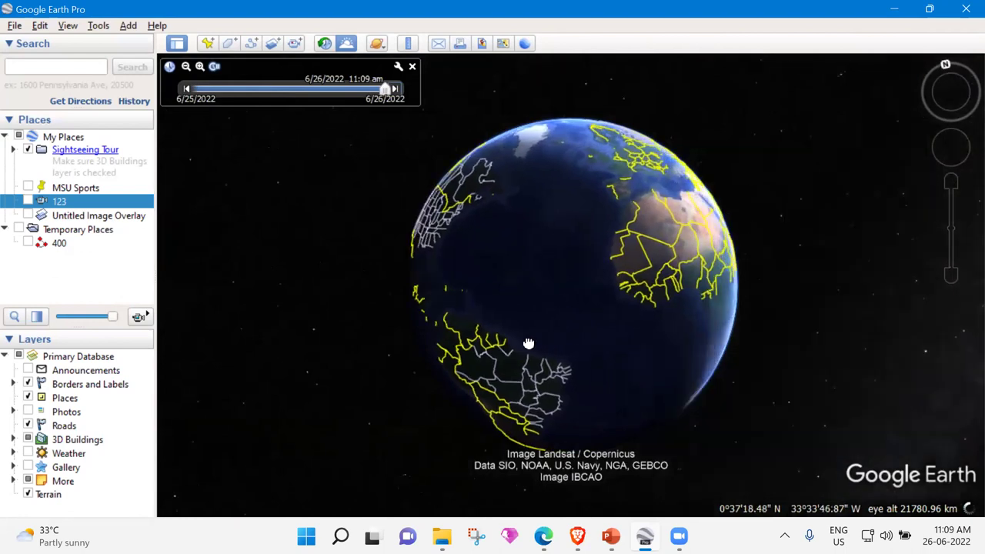
pyautogui.moveTo(674, 391); pyautogui.dragTo(551, 281)
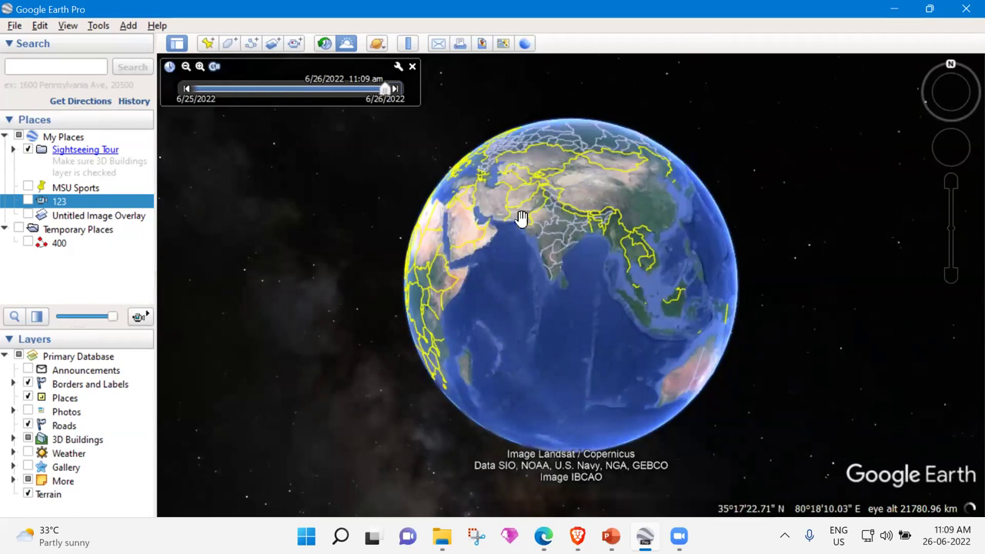
# Examine India with its neighbouring countries, and look closer at Tamil Nadu, Kerala and northern Sri Lanka.
pyautogui.scroll(1, 561, 248)
pyautogui.scroll(2, 561, 248)
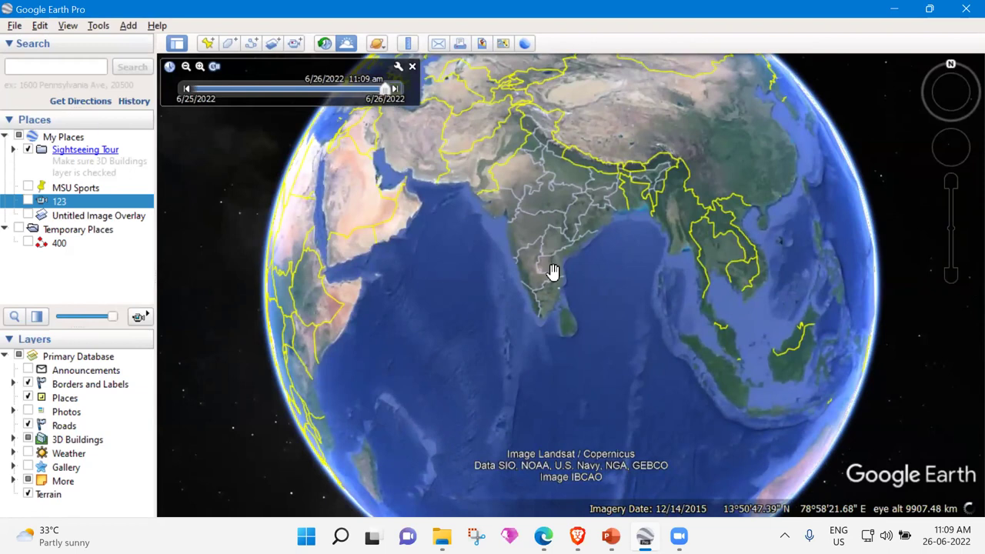
pyautogui.moveTo(594, 331); pyautogui.dragTo(589, 364)
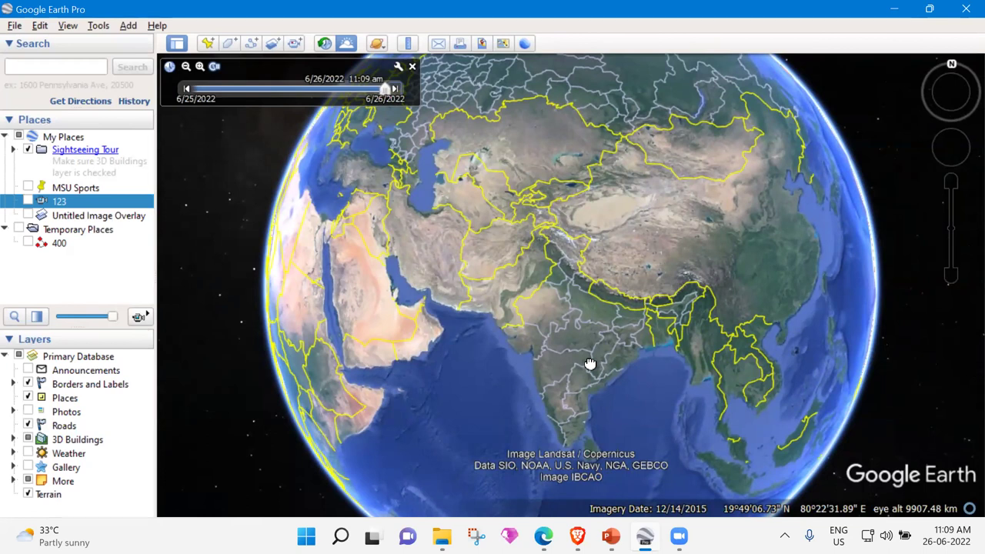
pyautogui.moveTo(590, 363); pyautogui.dragTo(594, 230)
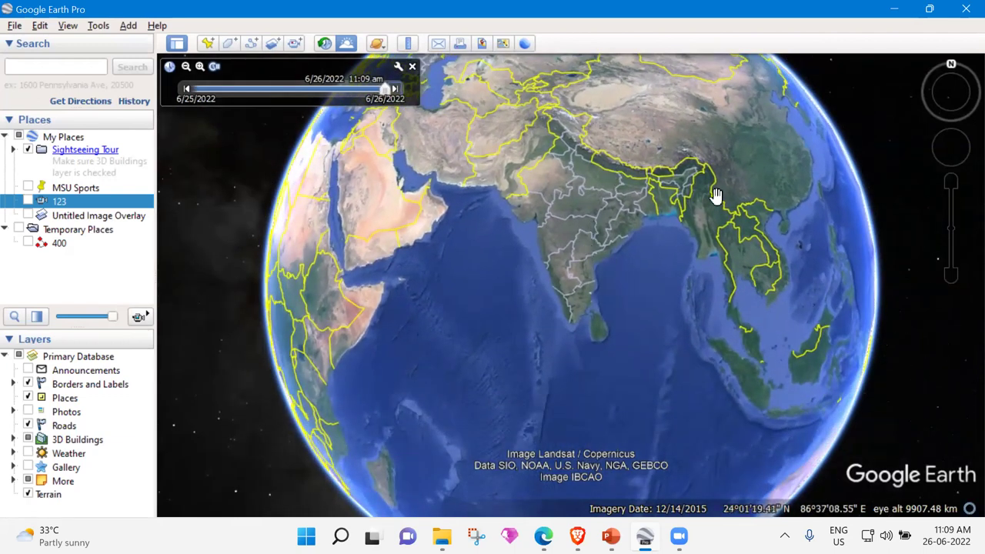
pyautogui.scroll(5, 581, 316)
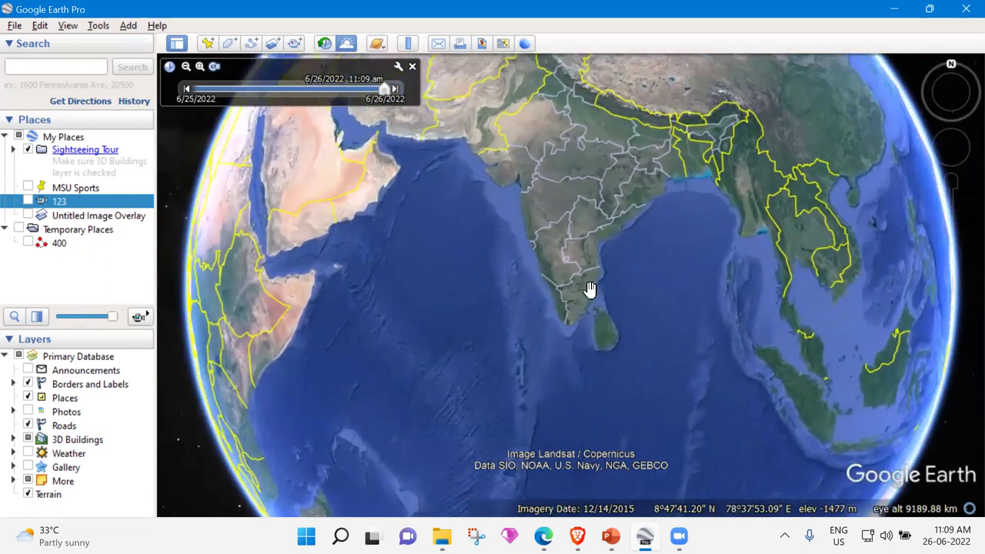
pyautogui.scroll(4, 580, 309)
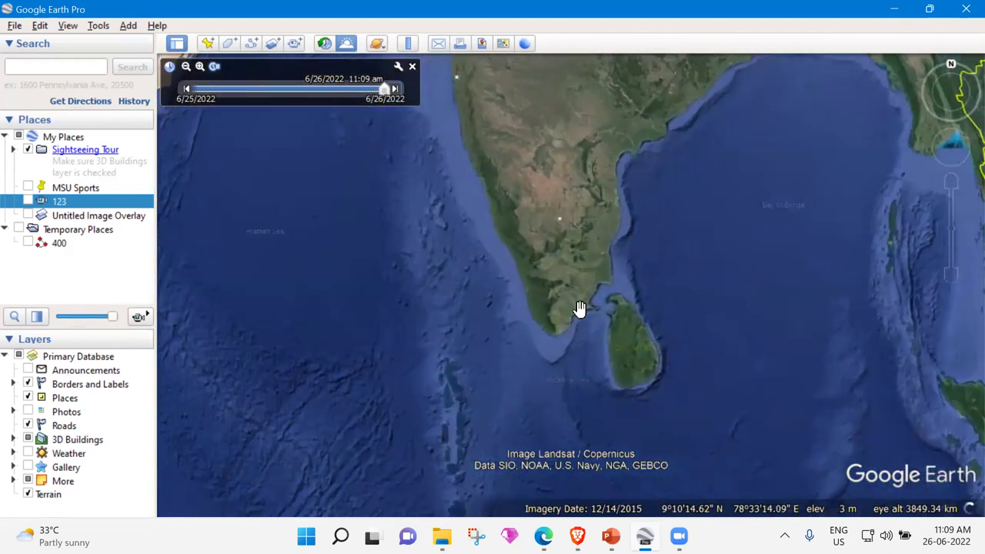
pyautogui.scroll(3, 580, 308)
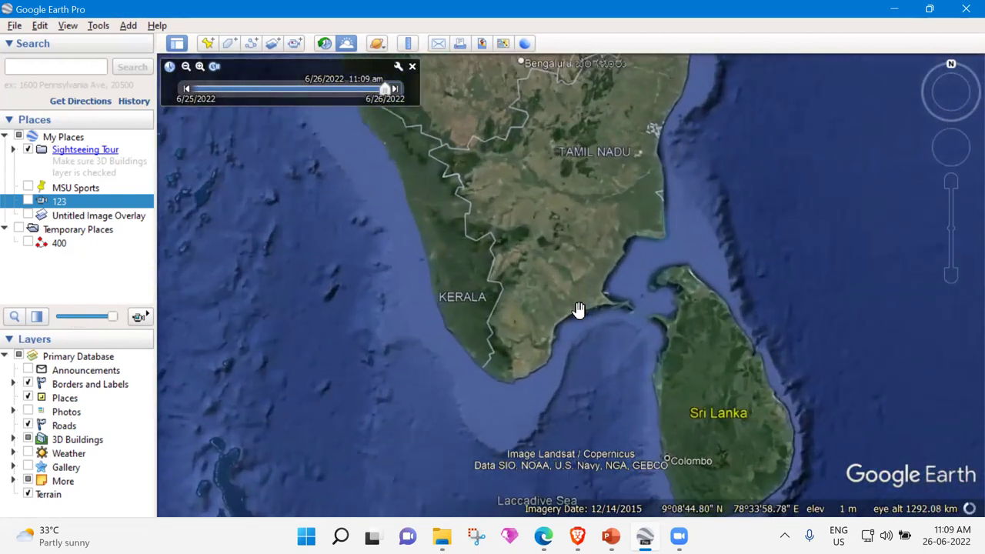
pyautogui.scroll(2, 580, 309)
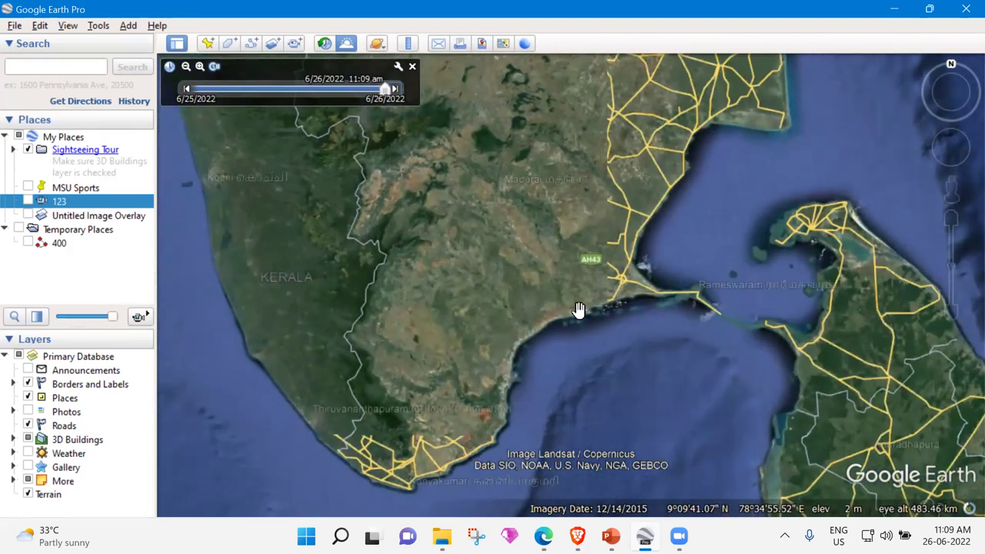
pyautogui.scroll(-2, 580, 309)
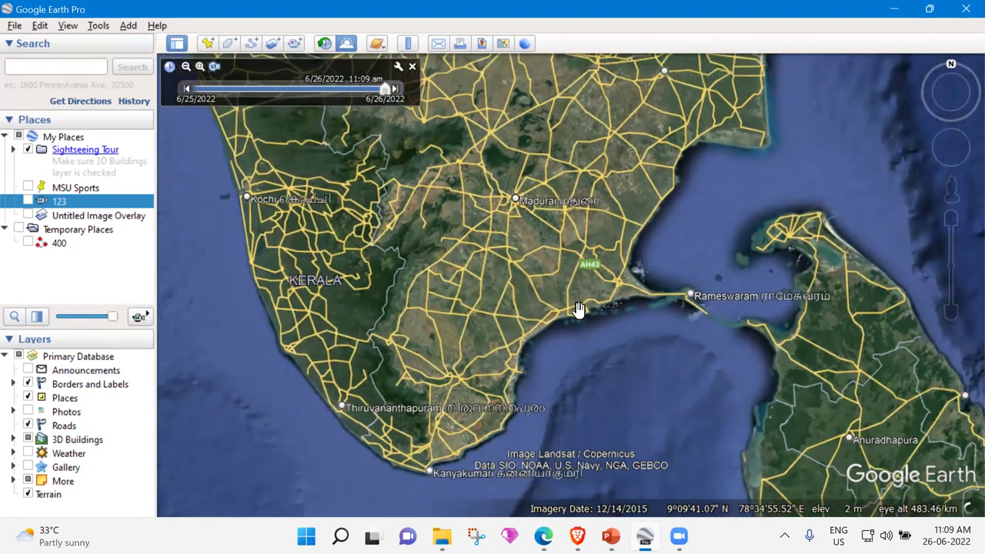
# Examine the Tamil Nadu coast near Ramanathapuram and Rameswaram up close, and compare it with wider views of southern India and Sri Lanka.
pyautogui.scroll(3, 580, 308)
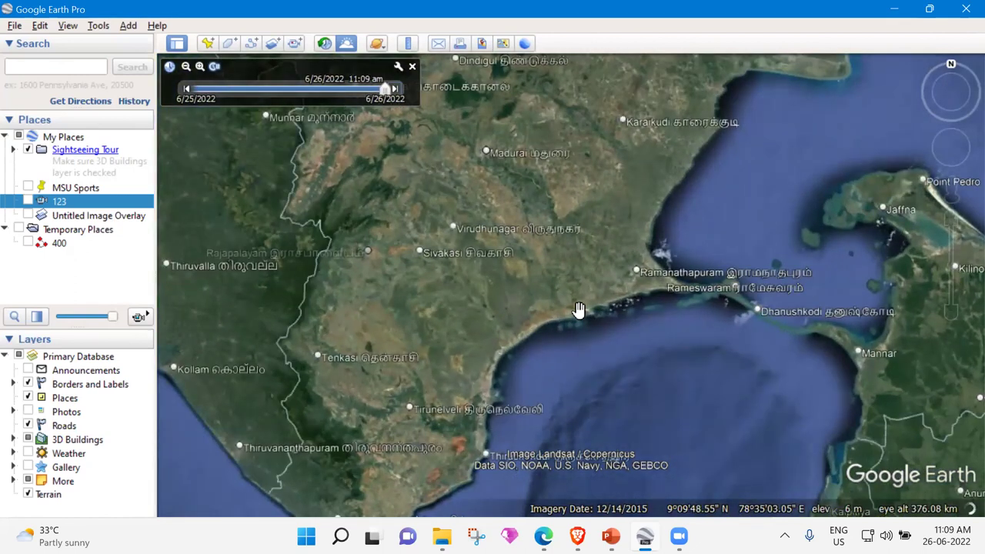
pyautogui.scroll(2, 580, 308)
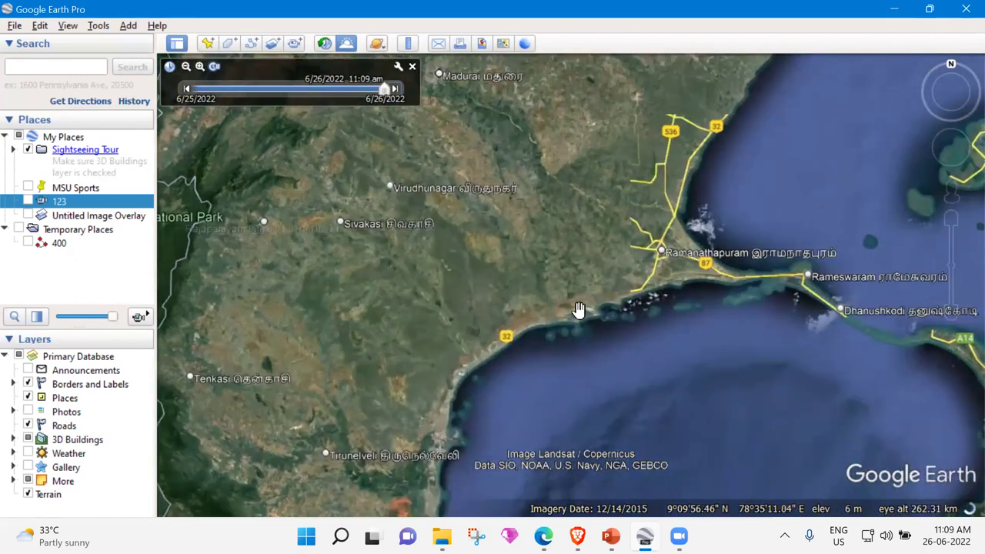
pyautogui.scroll(-2, 580, 308)
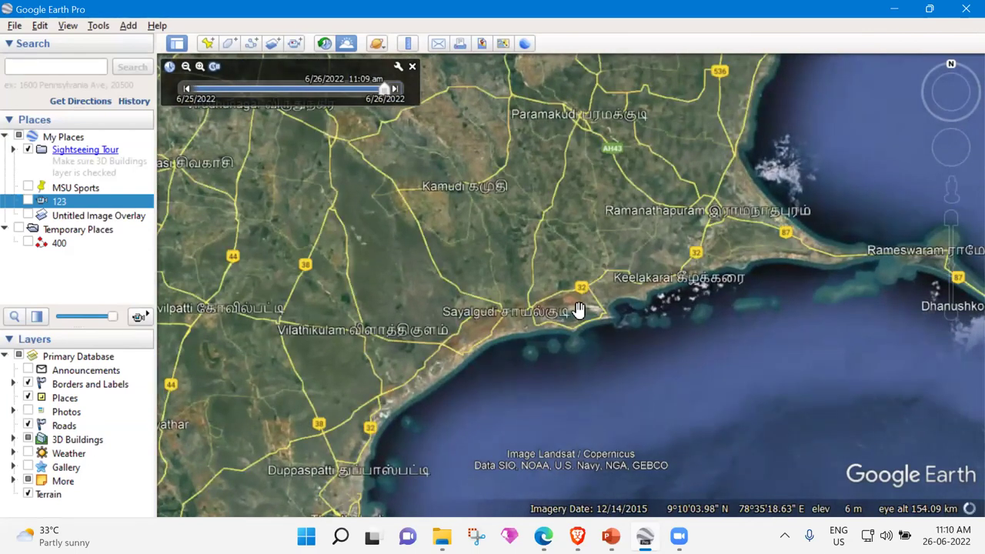
pyautogui.scroll(-3, 580, 309)
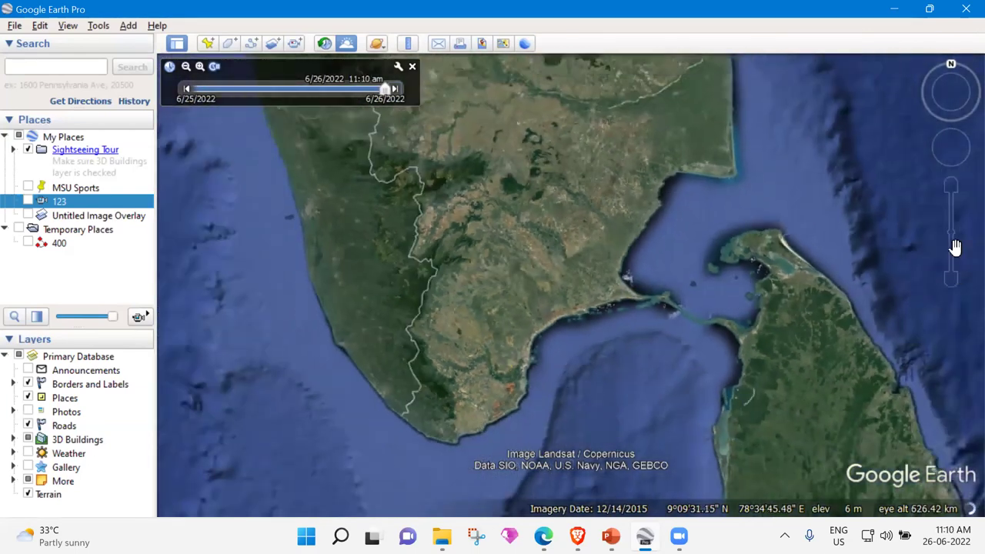
pyautogui.moveTo(955, 246); pyautogui.dragTo(947, 185)
pyautogui.click(952, 182)
pyautogui.click(951, 183)
pyautogui.click(952, 183)
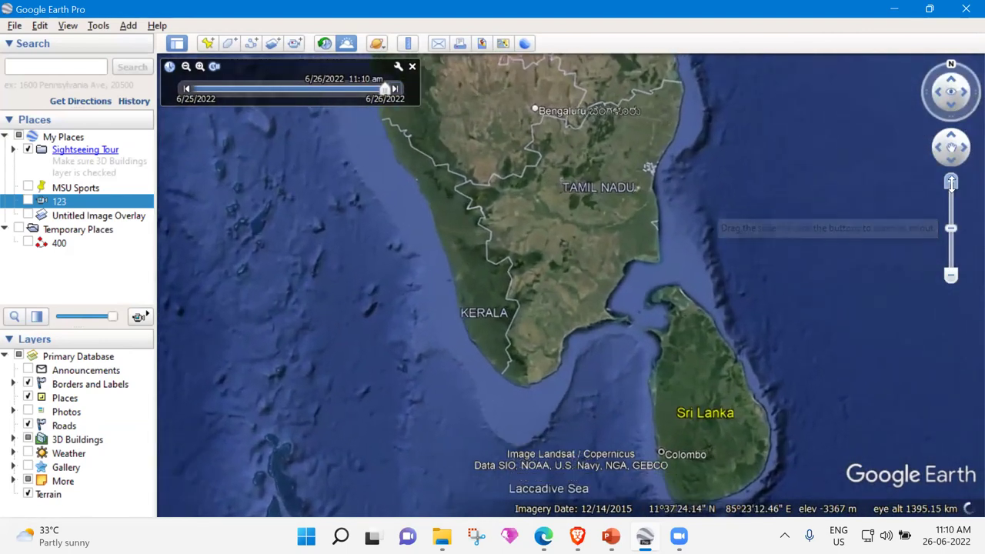
pyautogui.click(953, 185)
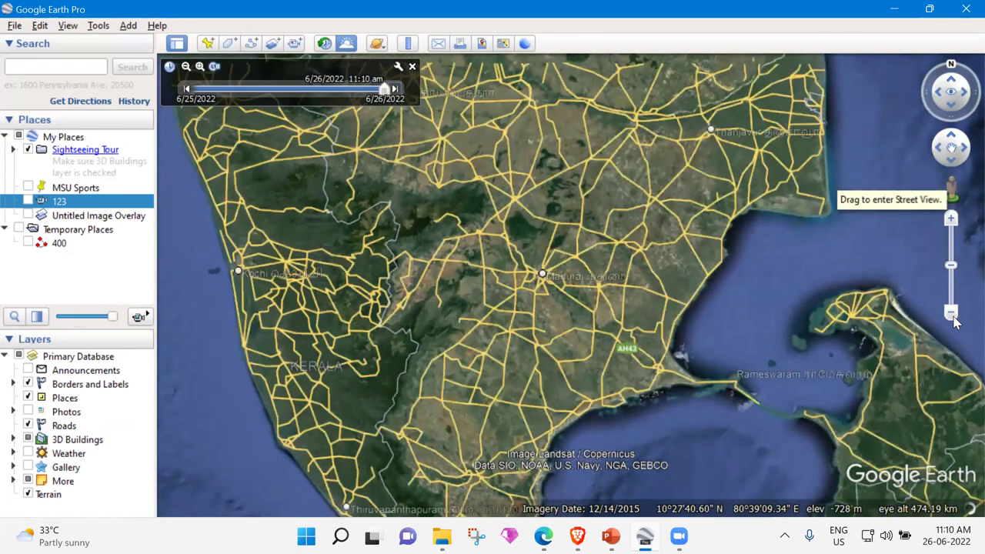
pyautogui.click(951, 310)
pyautogui.click(951, 277)
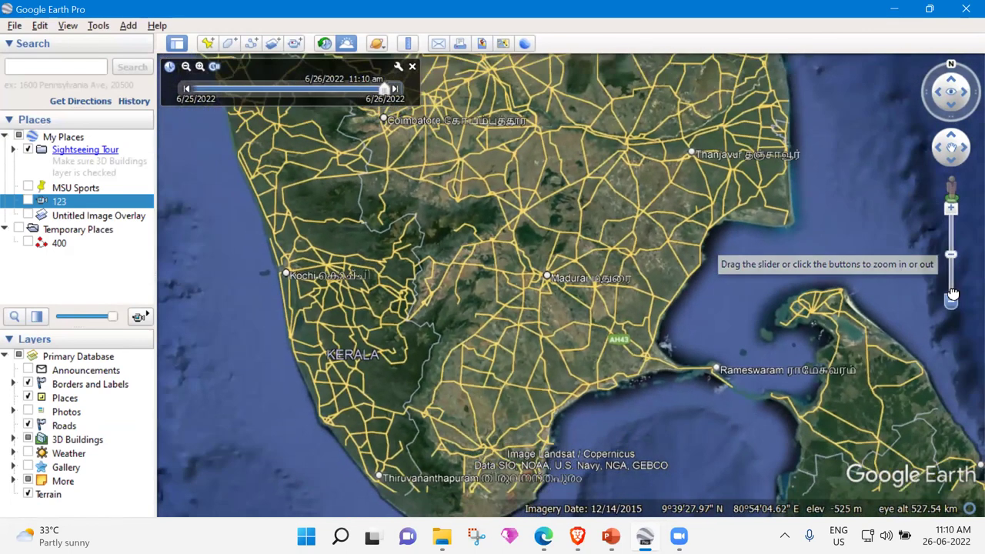
pyautogui.click(953, 276)
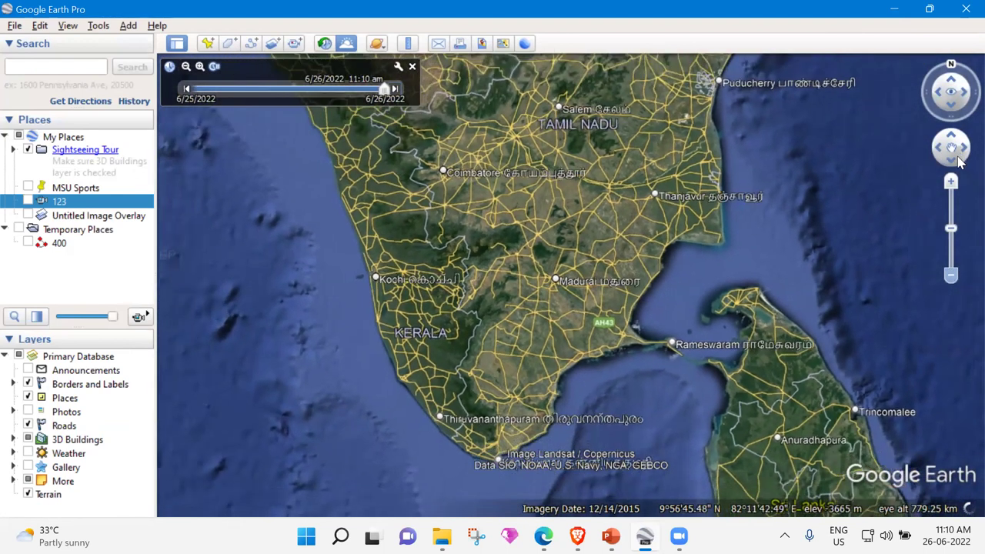
# Move the view south over the Indian Ocean, and return to a globe view centred on India.
pyautogui.click(937, 156)
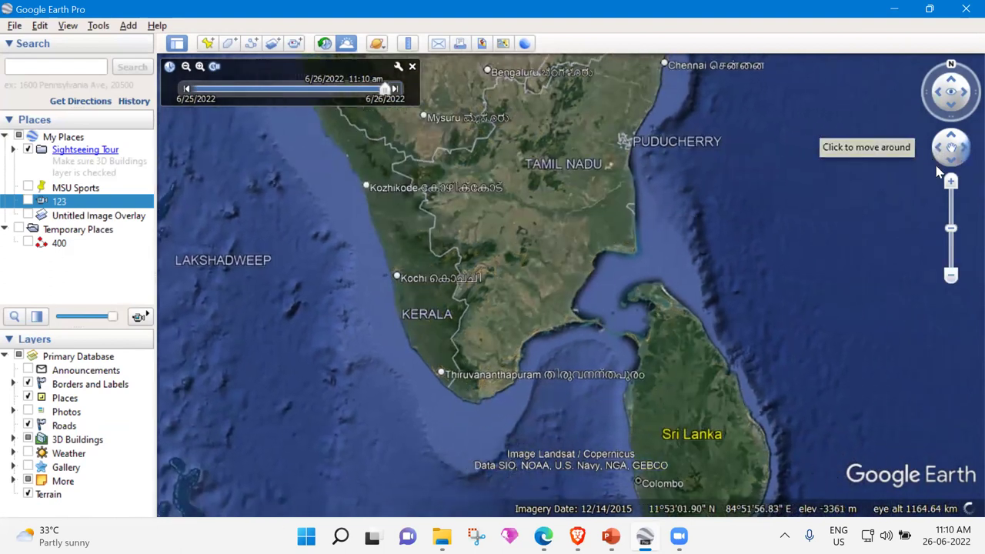
pyautogui.click(951, 150)
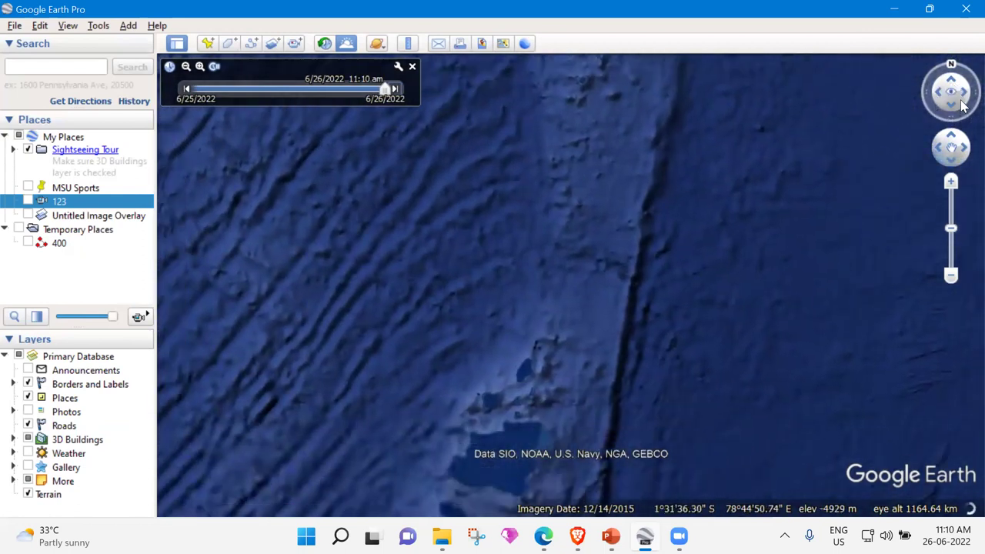
pyautogui.click(950, 86)
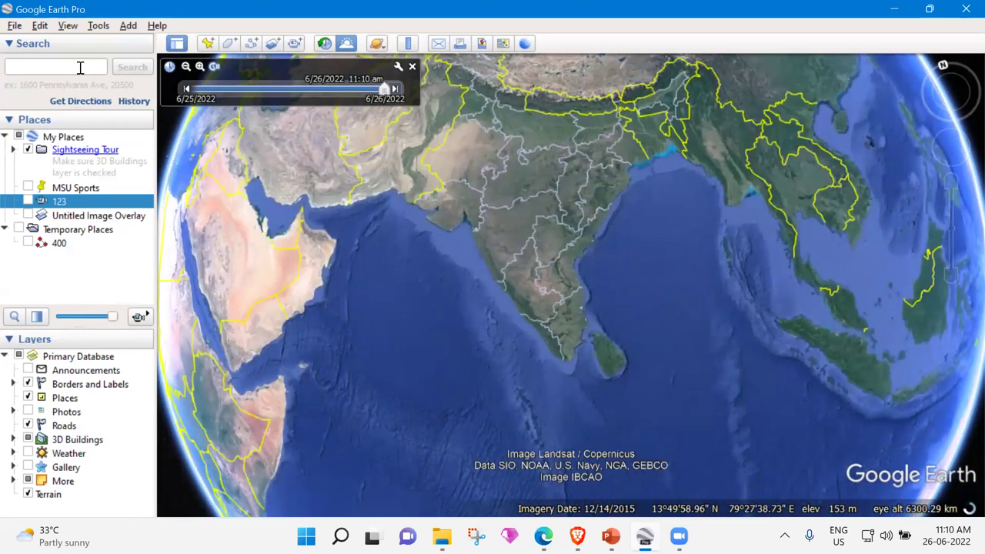
# Search for Manonmaniam Sundaranar University in Abishekapatti, Tamil Nadu, and fly to it.
pyautogui.click(80, 68)
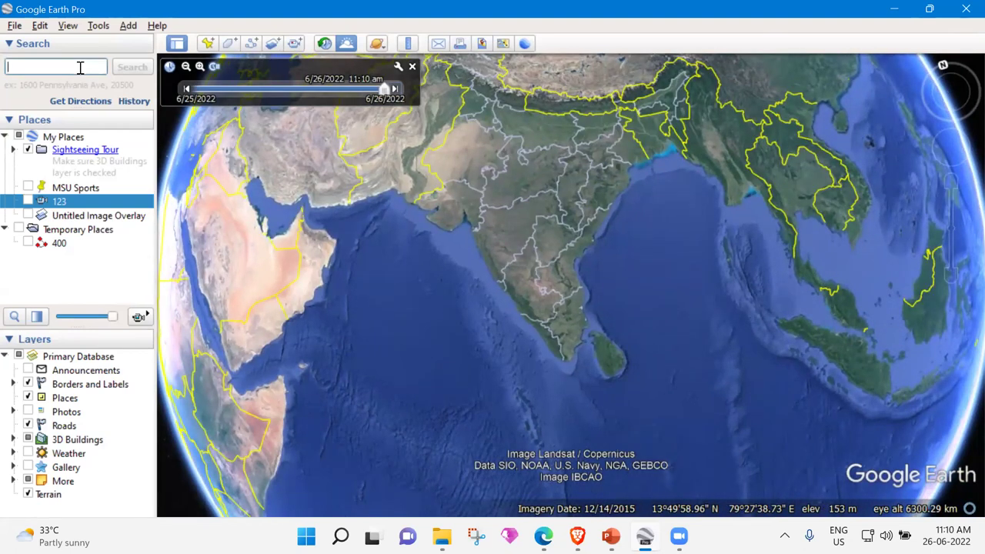
pyautogui.write('Manonmani')
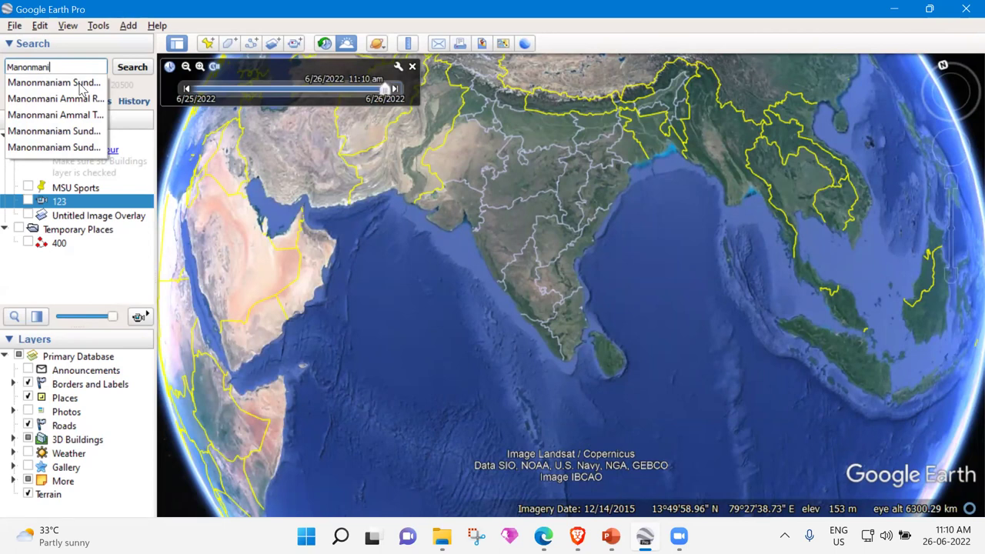
pyautogui.click(80, 84)
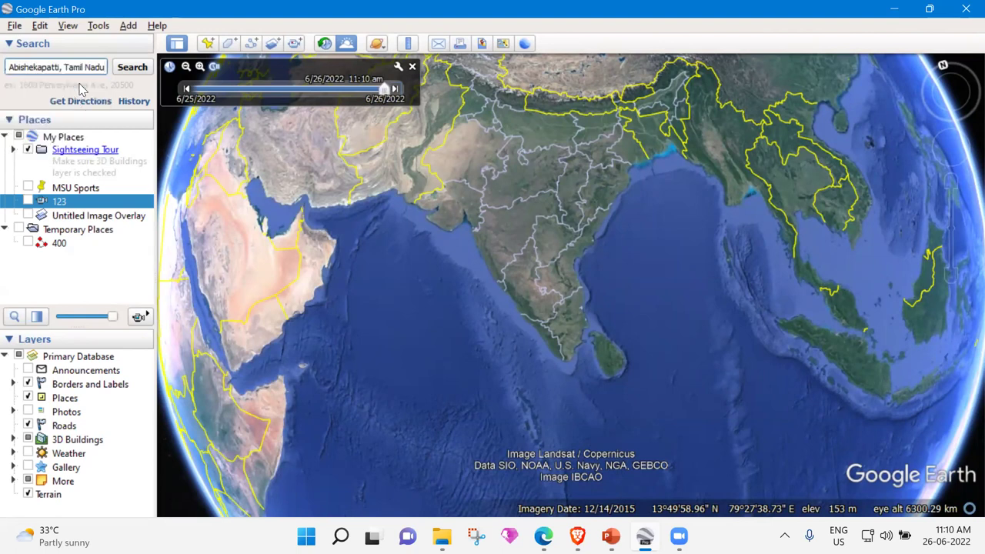
pyautogui.click(132, 67)
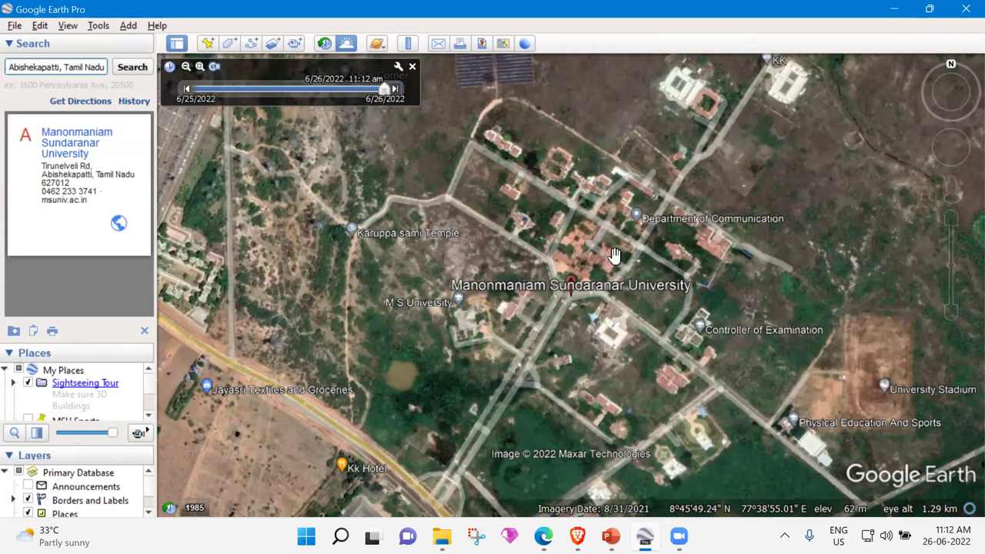
# Bring the University Stadium on the campus into close view and turn off the sunlight display.
pyautogui.scroll(-2, 614, 256)
pyautogui.scroll(-1, 614, 256)
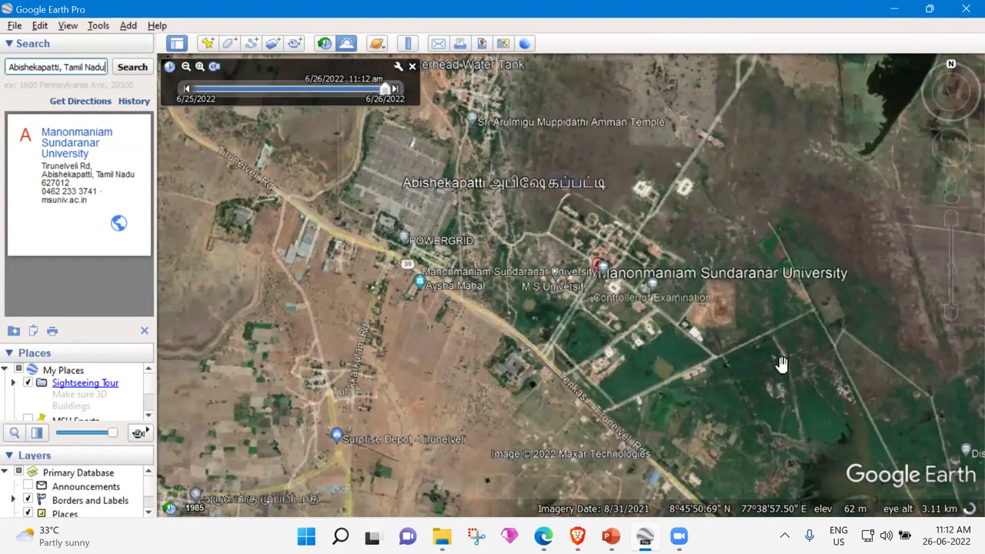
pyautogui.scroll(2, 554, 348)
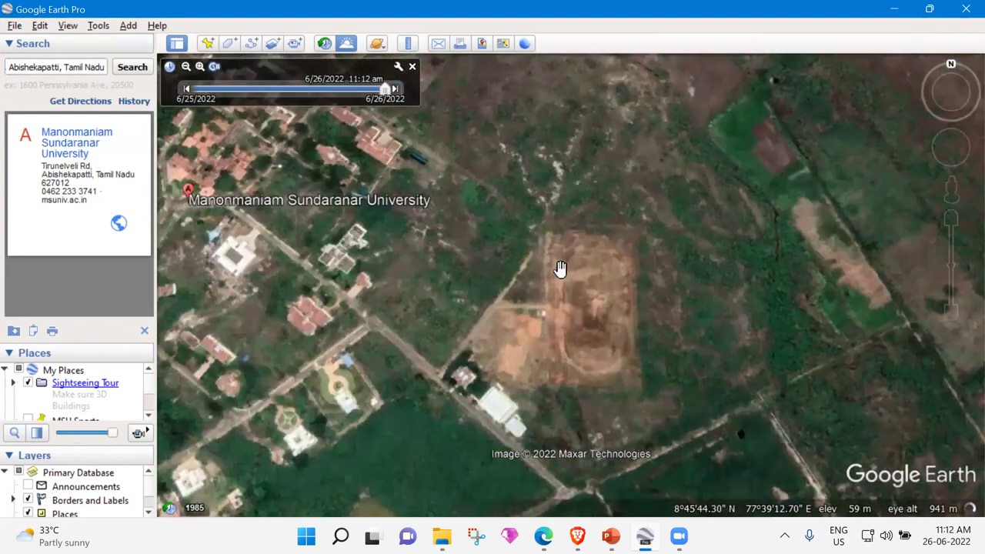
pyautogui.scroll(1, 561, 268)
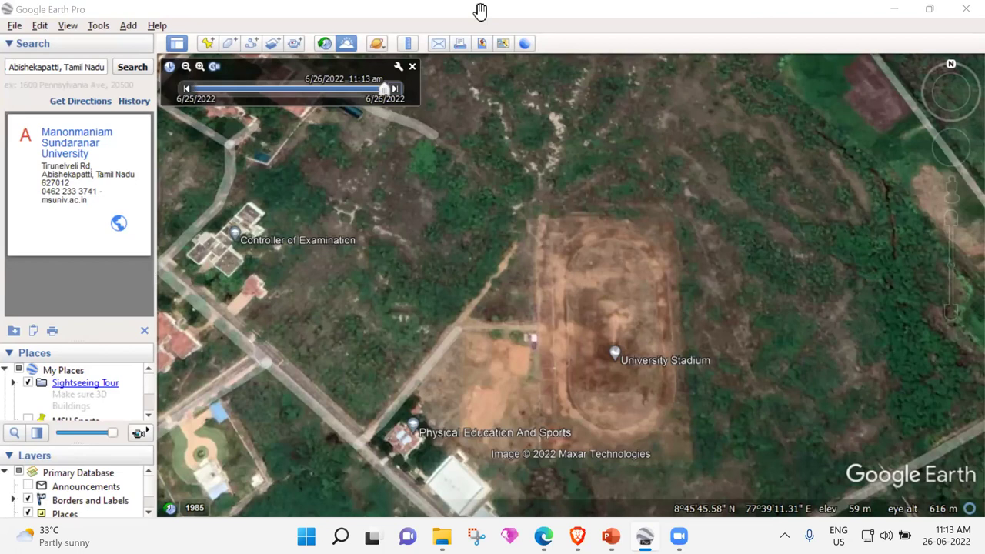
pyautogui.click(413, 69)
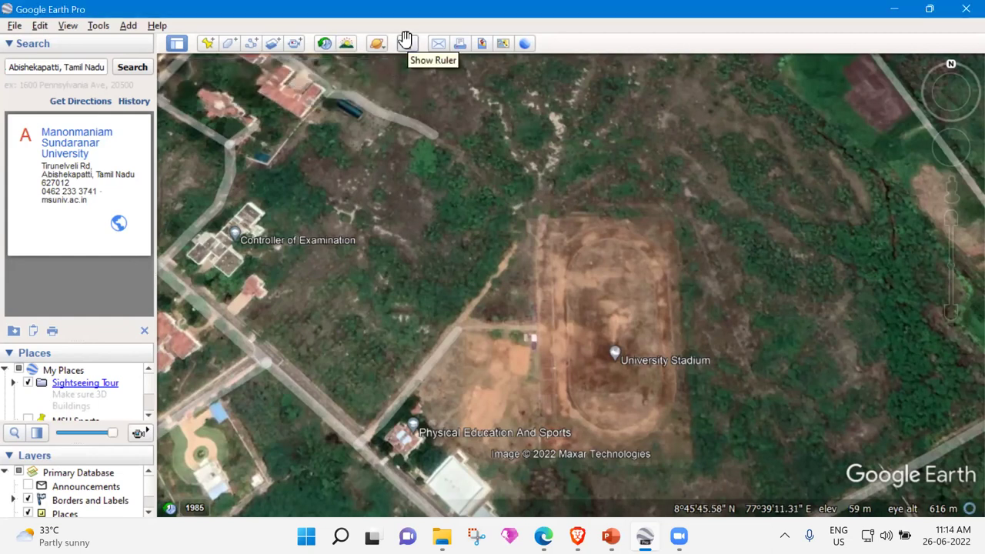
# Open the Ruler for path measurement with its window clear of the stadium, and hide the sidebar.
pyautogui.click(408, 42)
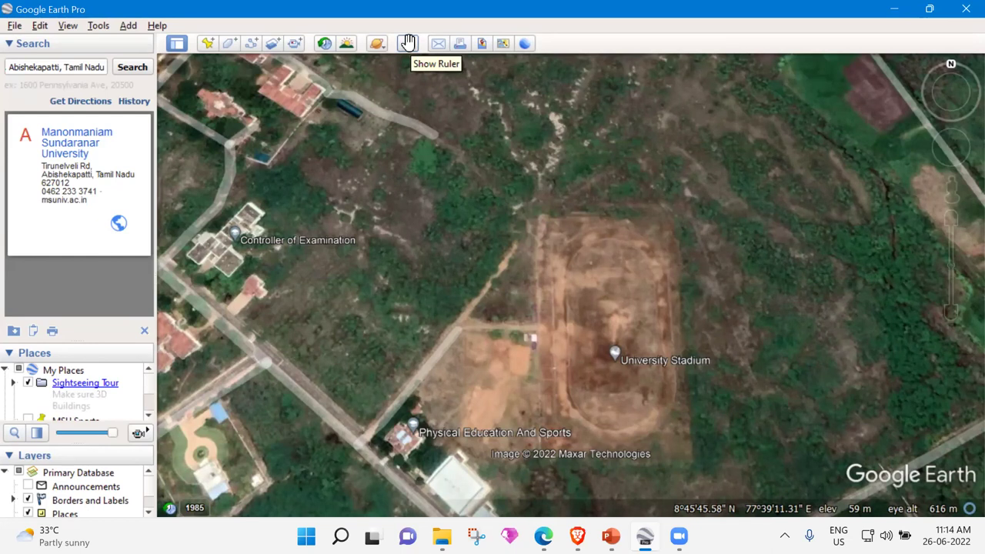
pyautogui.click(410, 47)
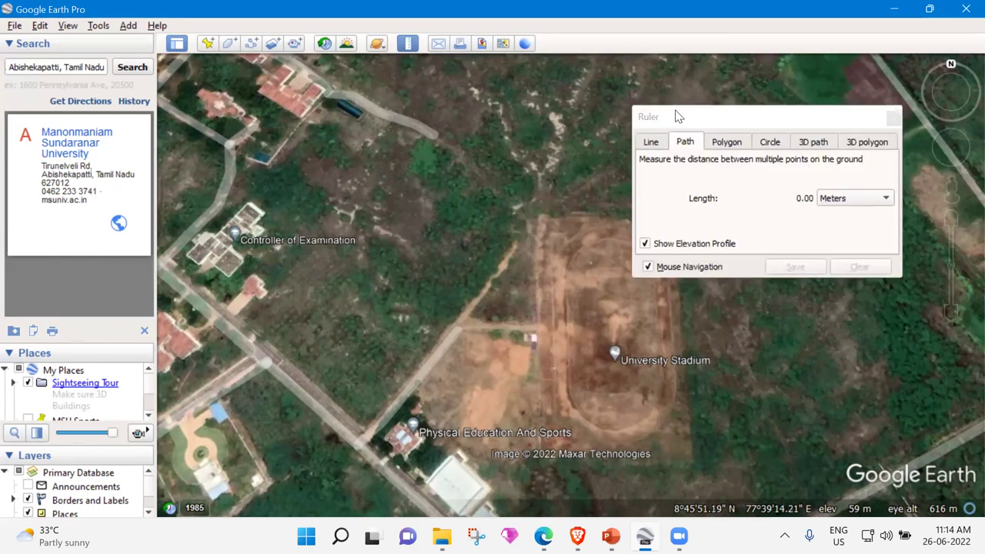
pyautogui.moveTo(655, 126); pyautogui.dragTo(184, 111)
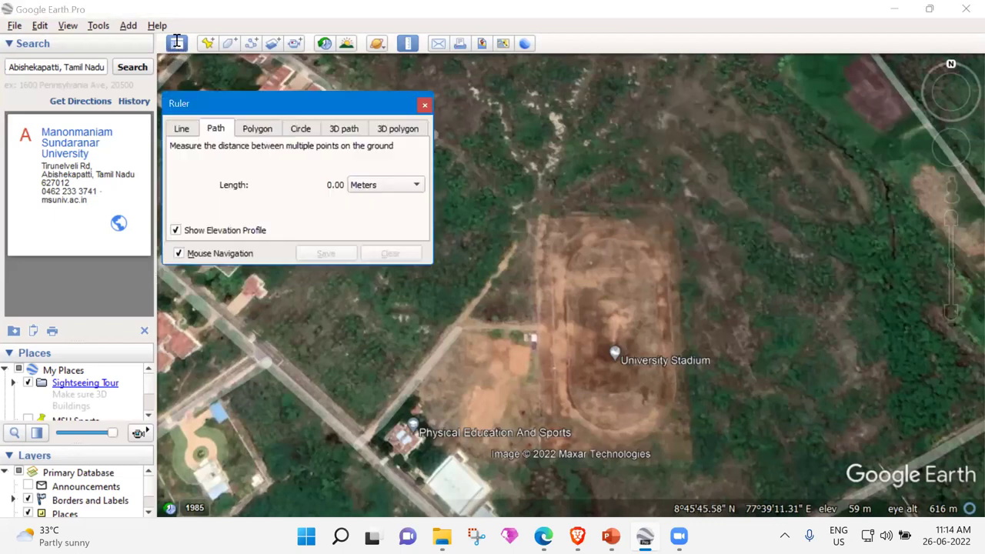
pyautogui.hotkey('ctrl', 'alt', 'b')
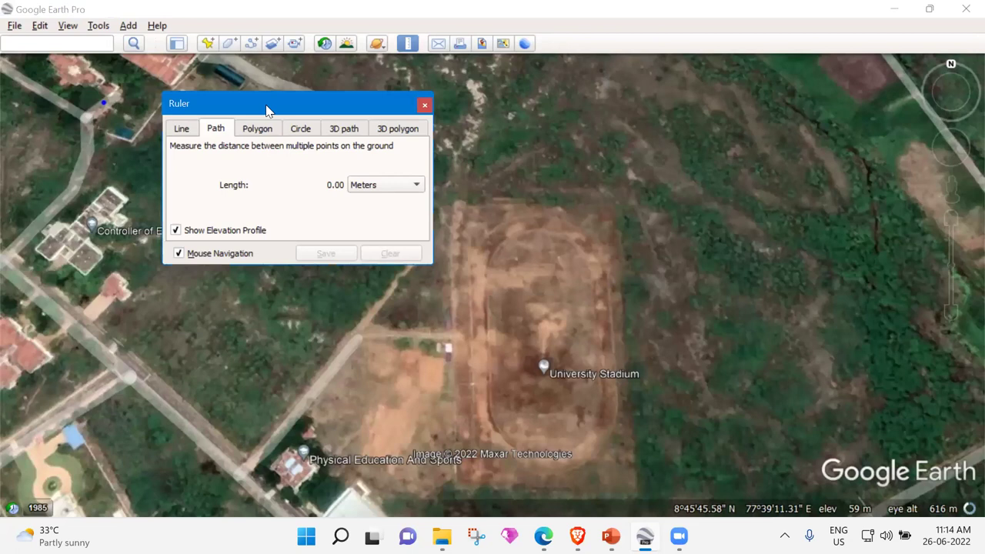
pyautogui.moveTo(267, 110); pyautogui.dragTo(107, 76)
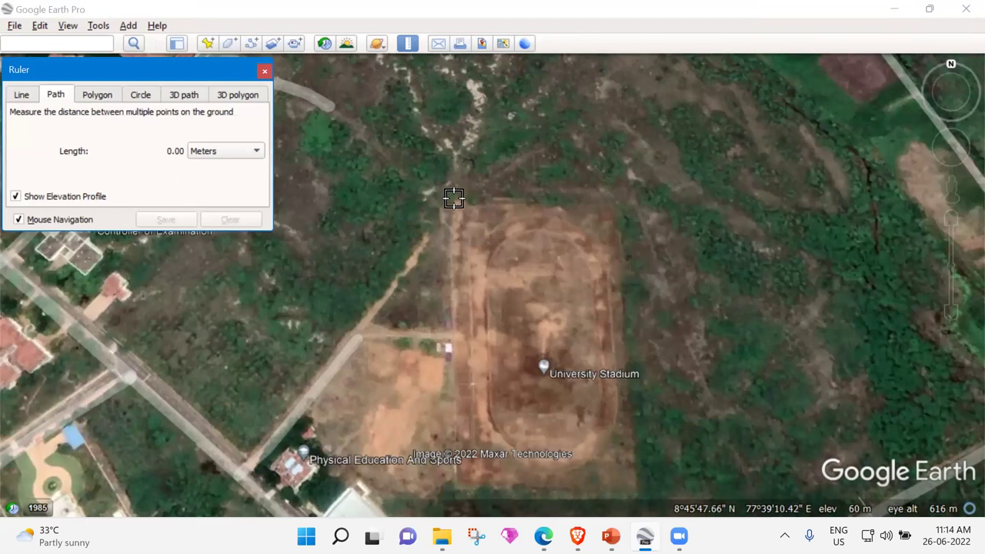
pyautogui.click(453, 198)
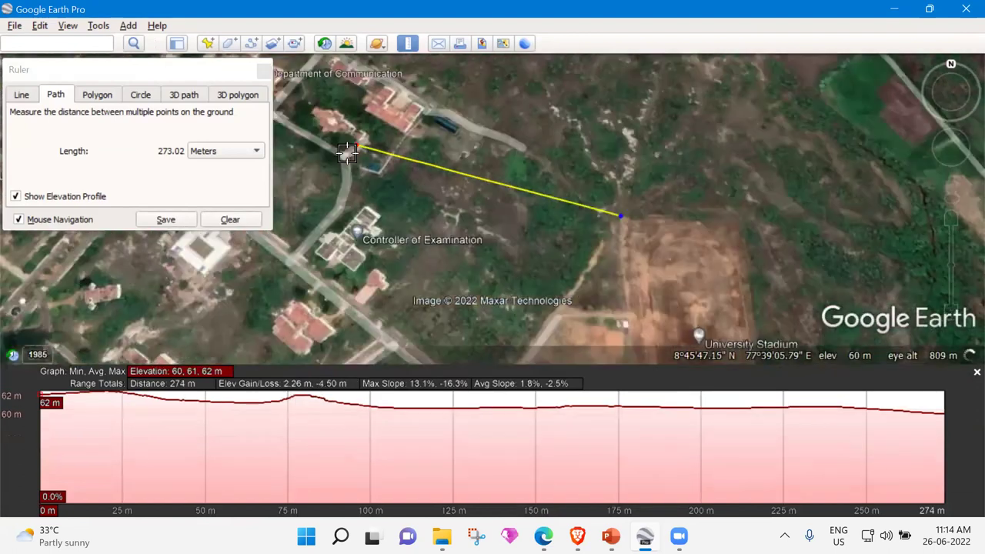
pyautogui.moveTo(347, 153); pyautogui.dragTo(469, 164)
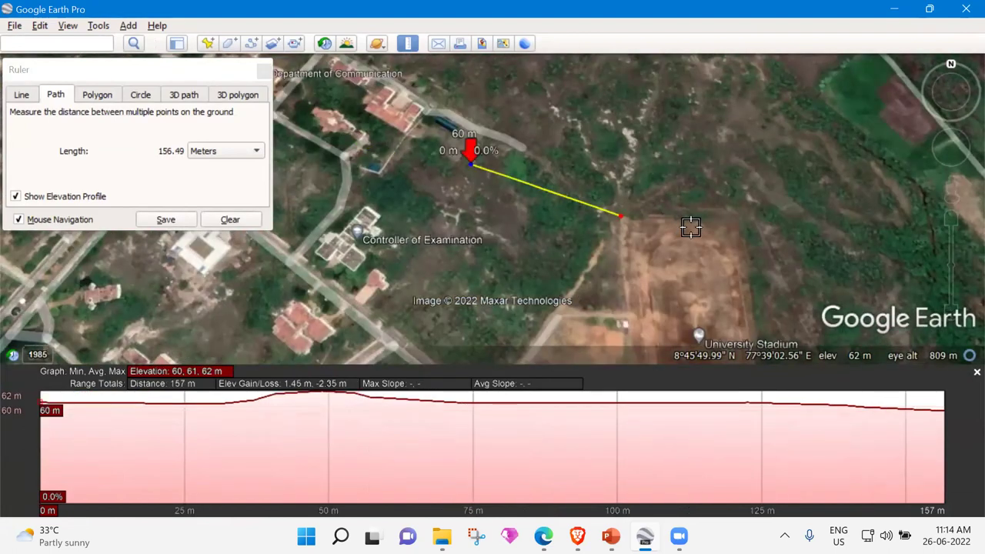
pyautogui.moveTo(690, 226); pyautogui.dragTo(692, 223)
pyautogui.moveTo(651, 254); pyautogui.dragTo(496, 274)
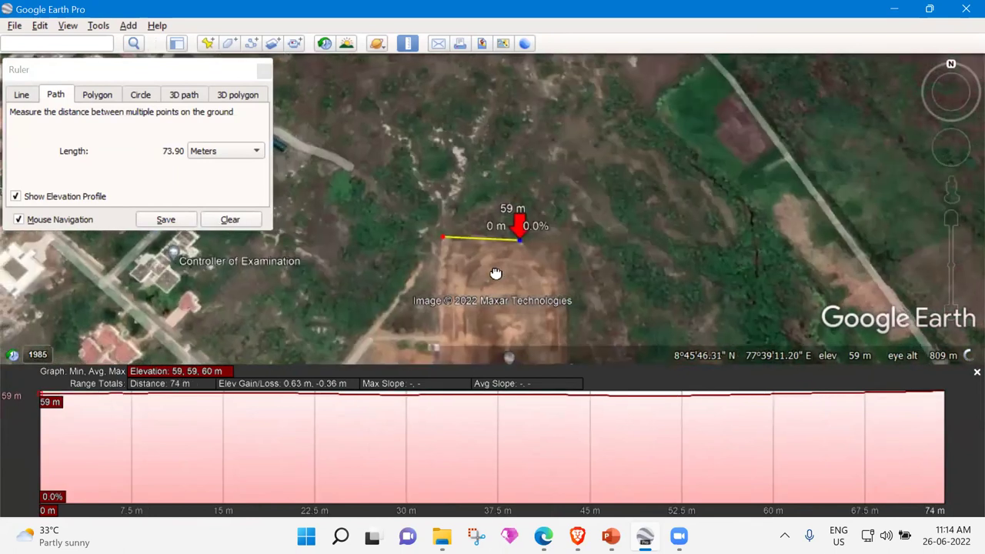
pyautogui.scroll(1, 496, 273)
pyautogui.scroll(2, 585, 281)
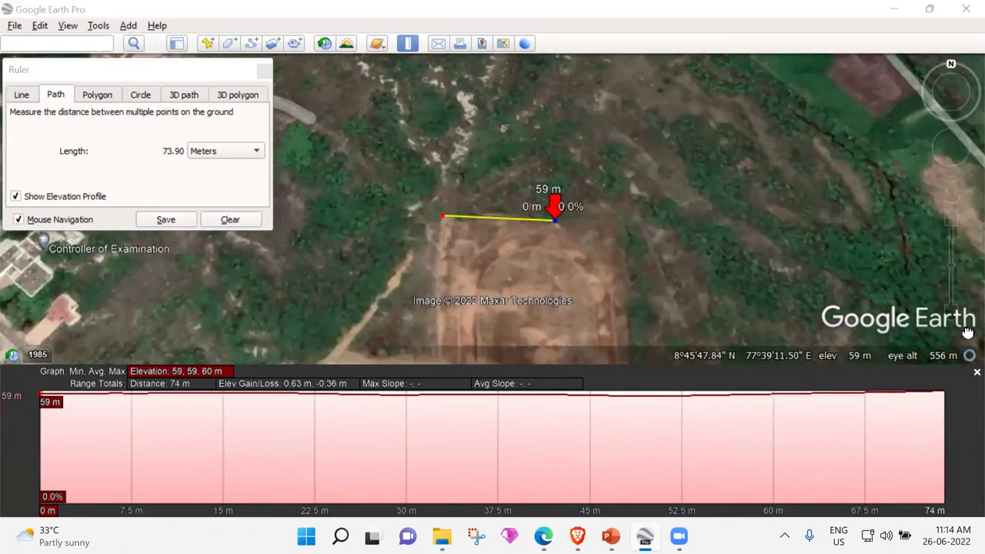
pyautogui.click(976, 372)
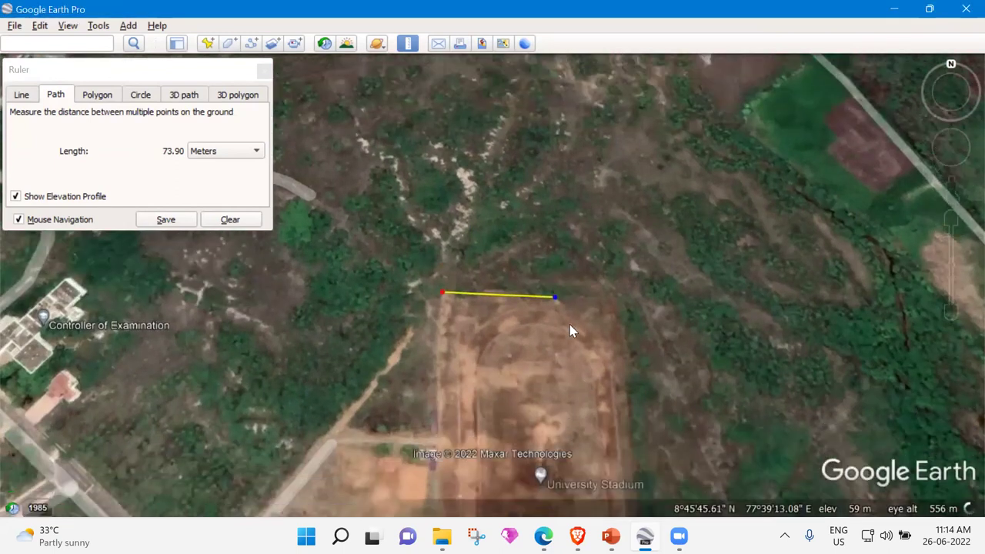
pyautogui.moveTo(556, 299); pyautogui.dragTo(605, 257)
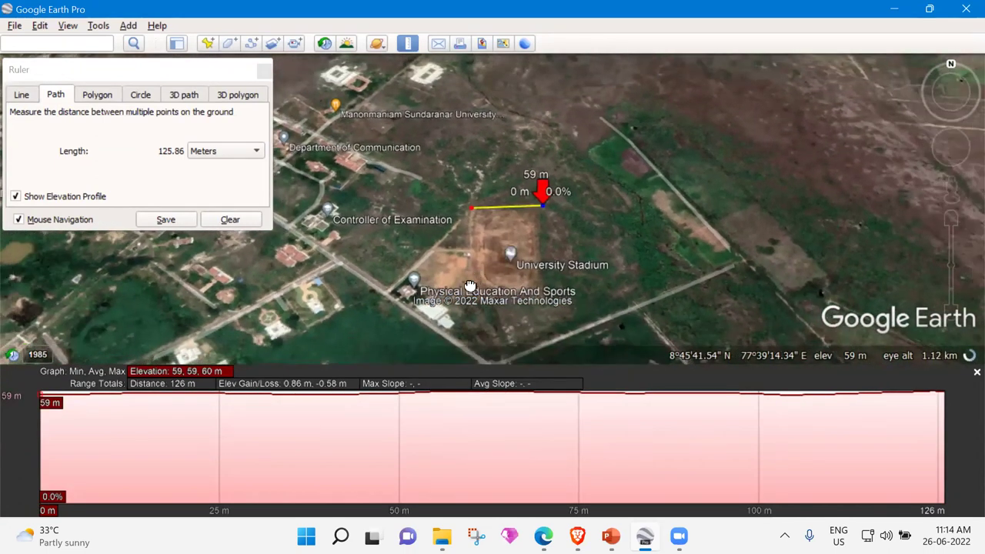
pyautogui.click(470, 285)
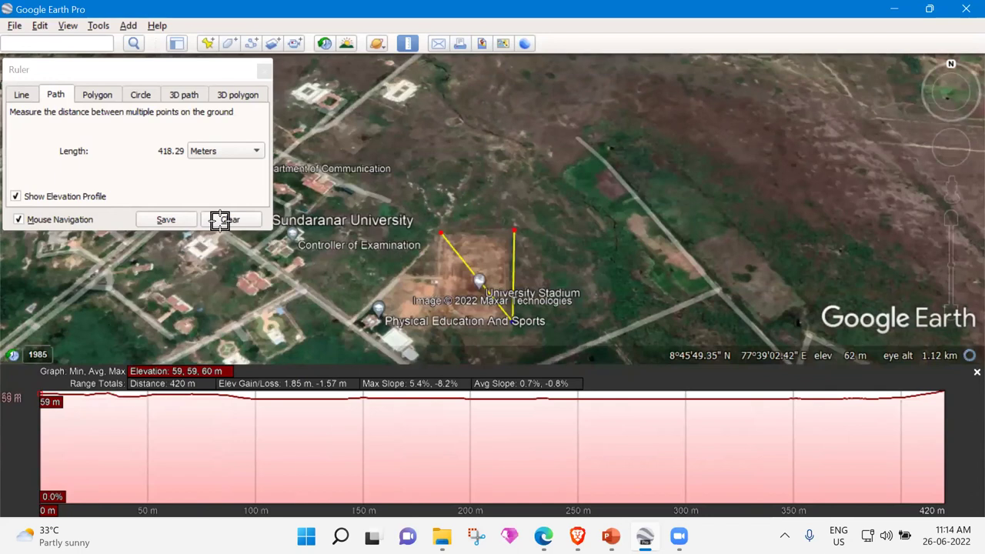
pyautogui.click(220, 220)
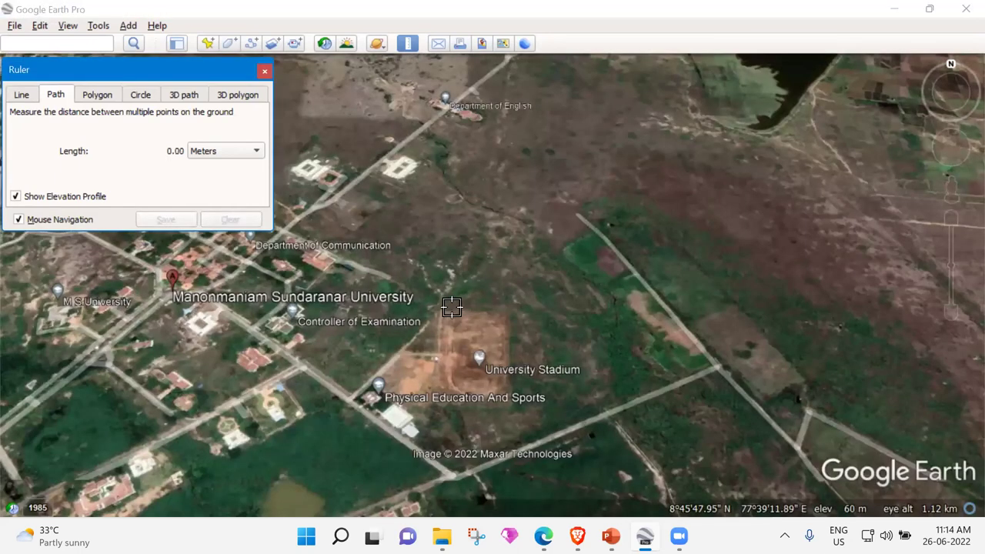
# Measure a path in meters along the University Stadium's north side and down its east side.
pyautogui.click(444, 309)
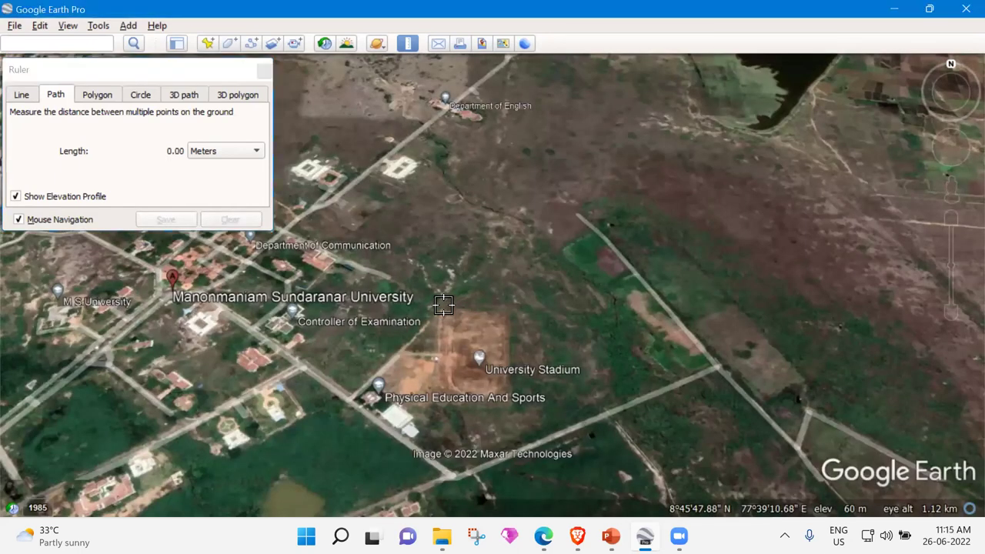
pyautogui.click(506, 305)
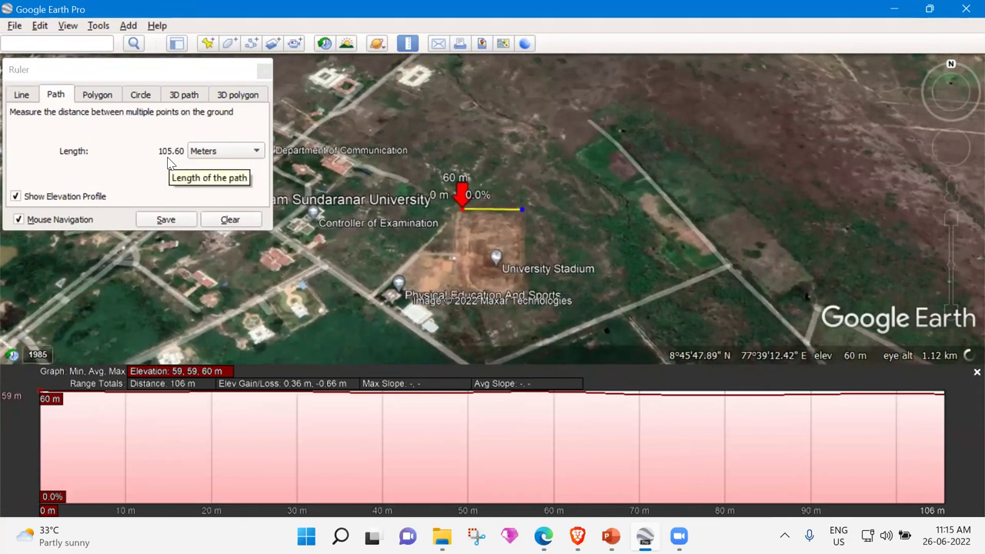
pyautogui.click(526, 300)
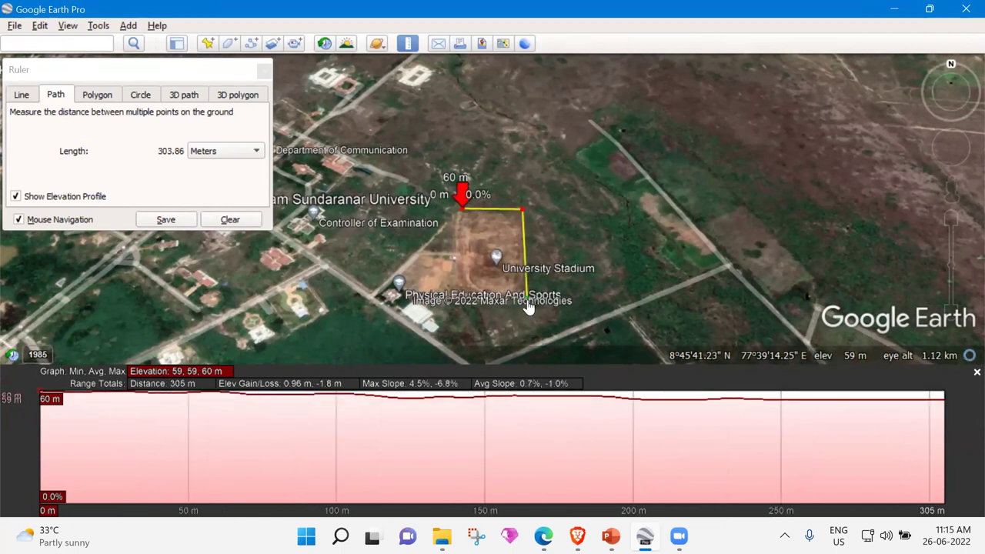
# Extend the path along the University Stadium's south and west sides back to its starting corner, adjusting the southeast corner.
pyautogui.moveTo(526, 302); pyautogui.dragTo(524, 305)
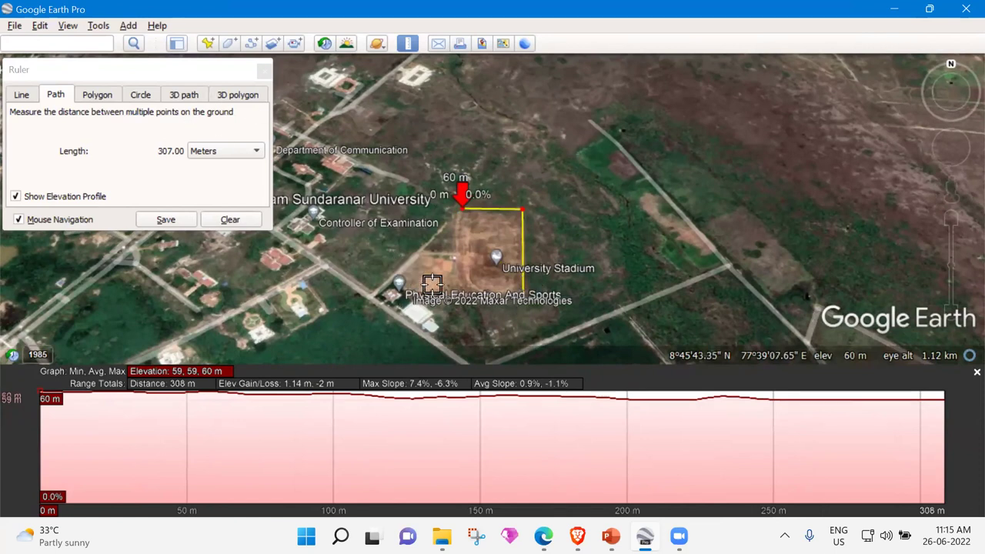
pyautogui.click(457, 292)
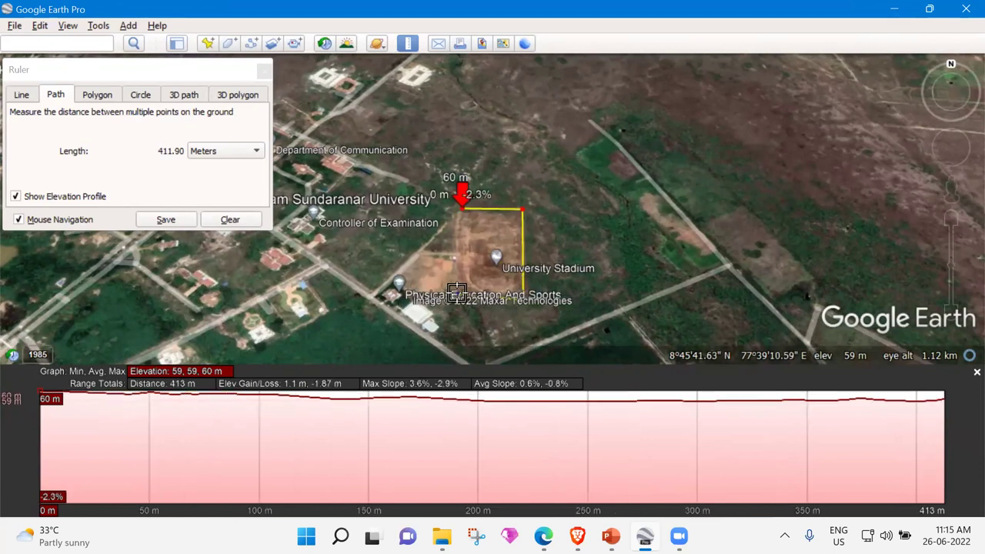
pyautogui.click(461, 211)
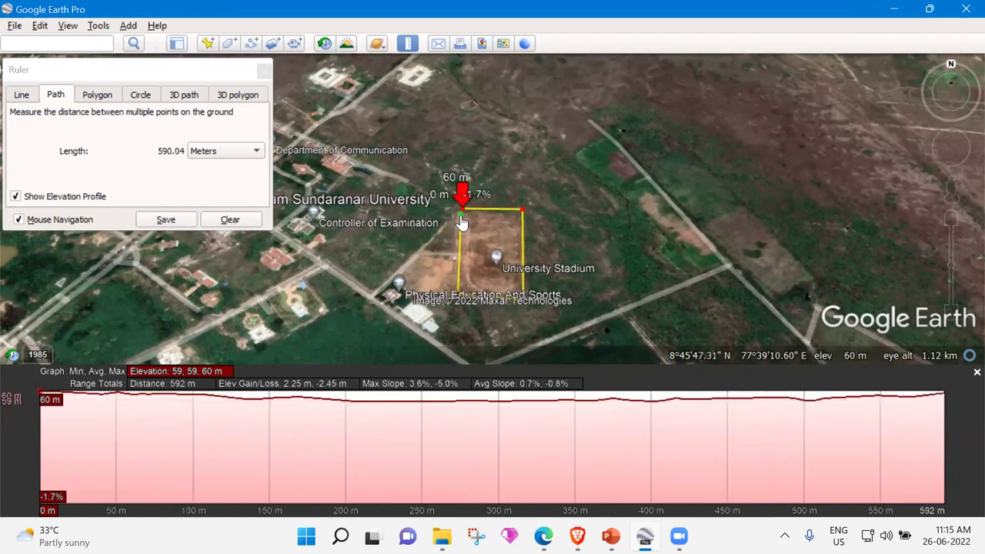
pyautogui.click(459, 213)
# Refine the measured perimeter by moving the path's southeast and southwest corners outward and nudging the northeast corner.
pyautogui.moveTo(478, 278); pyautogui.dragTo(595, 255, button='middle')
pyautogui.scroll(5, 688, 248)
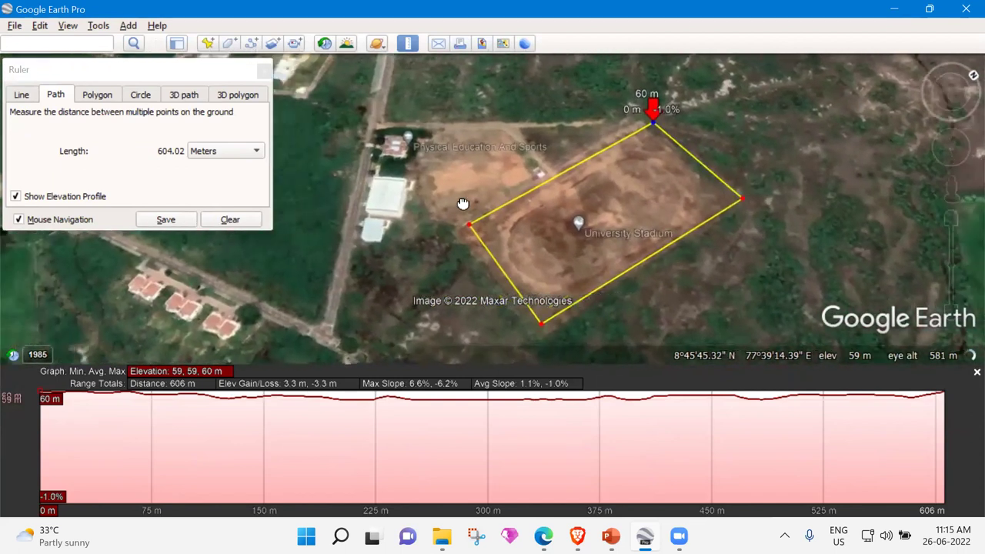
pyautogui.moveTo(462, 205); pyautogui.dragTo(402, 167)
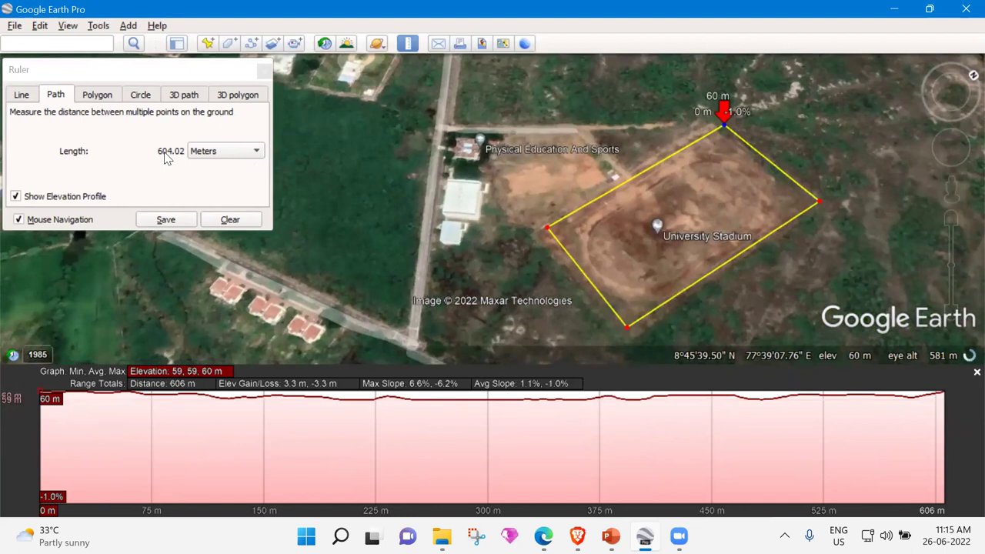
pyautogui.scroll(2, 716, 269)
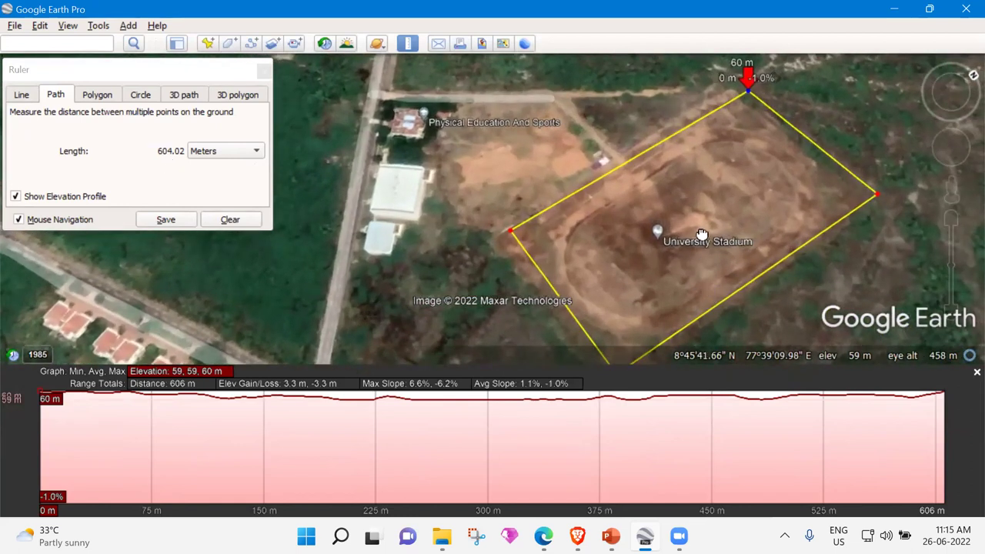
pyautogui.press('Down')
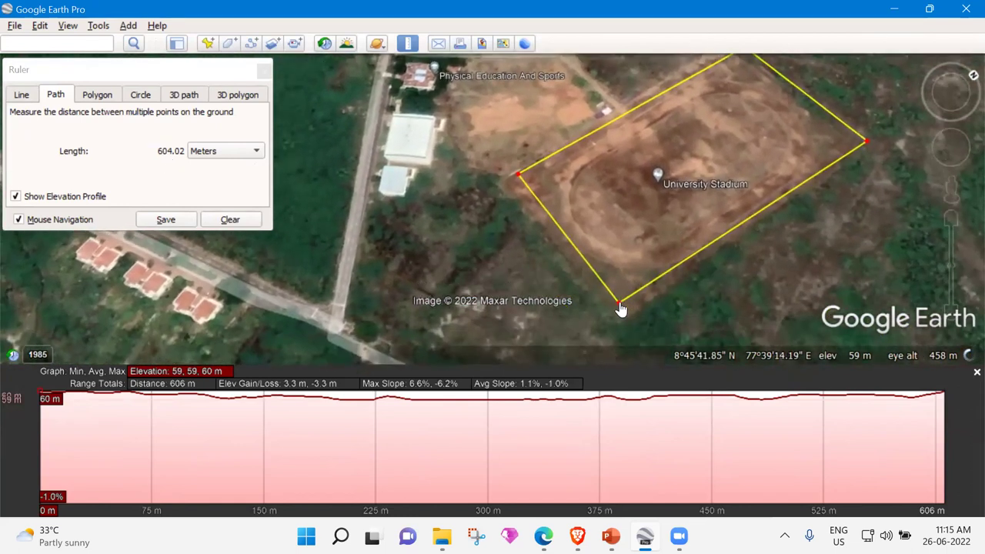
pyautogui.moveTo(623, 305); pyautogui.dragTo(623, 325)
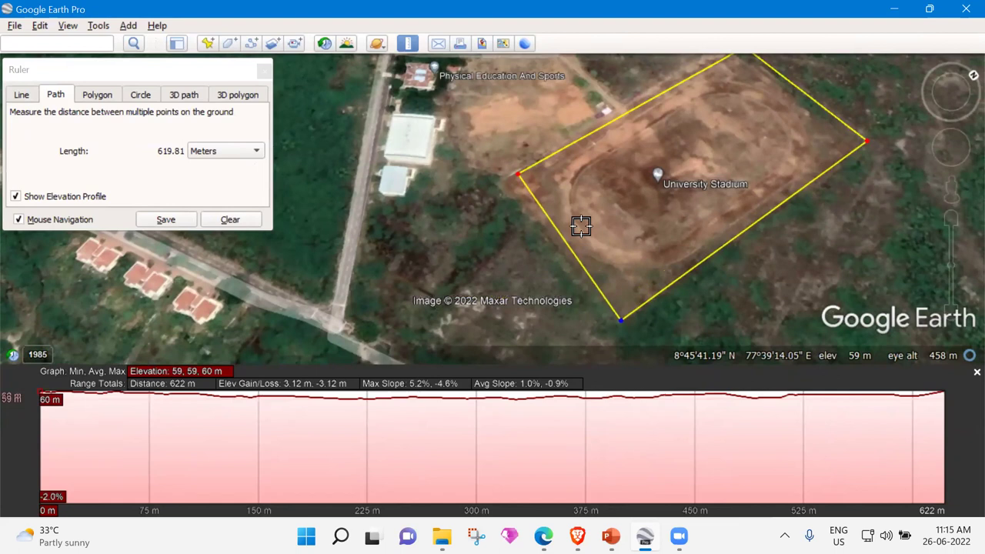
pyautogui.moveTo(519, 180); pyautogui.dragTo(501, 190)
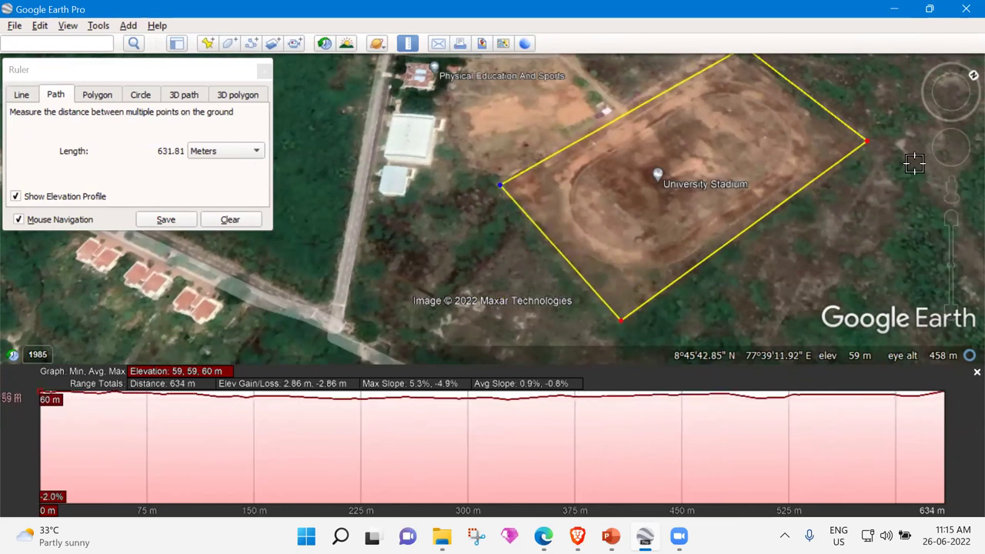
pyautogui.moveTo(867, 146); pyautogui.dragTo(867, 144)
# Close the elevation profile, fine-tune the stadium path's southeast corner, and check the total path length in meters.
pyautogui.moveTo(962, 81)
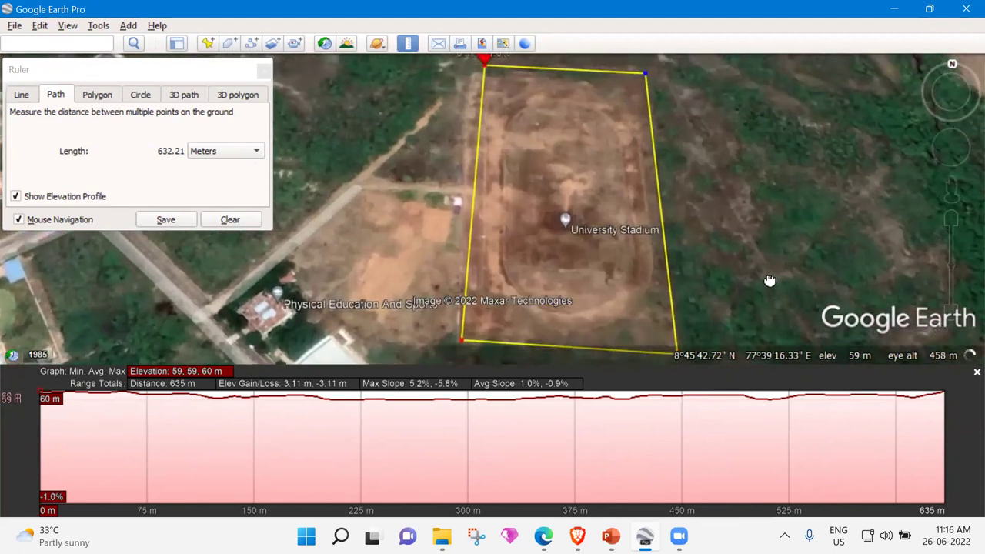
pyautogui.click(976, 373)
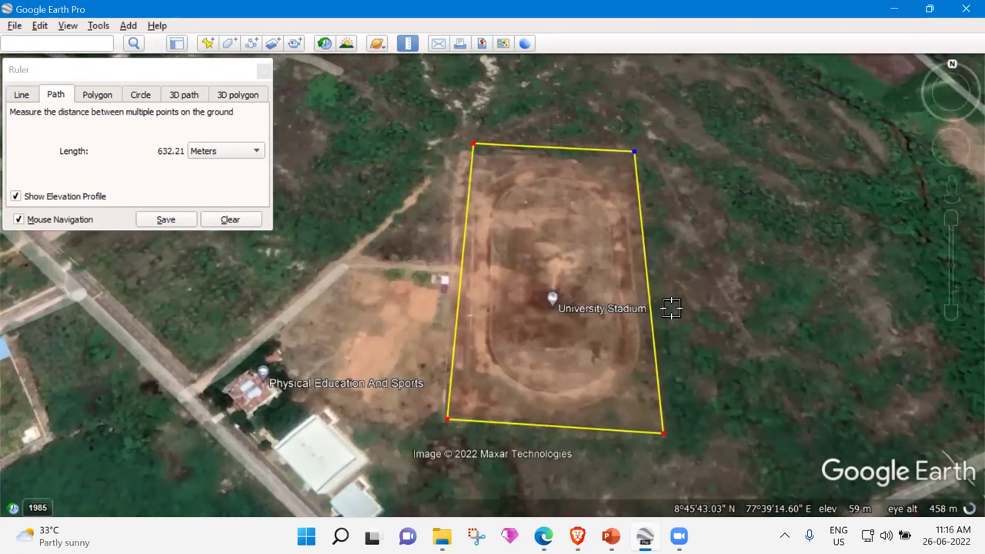
pyautogui.click(664, 435)
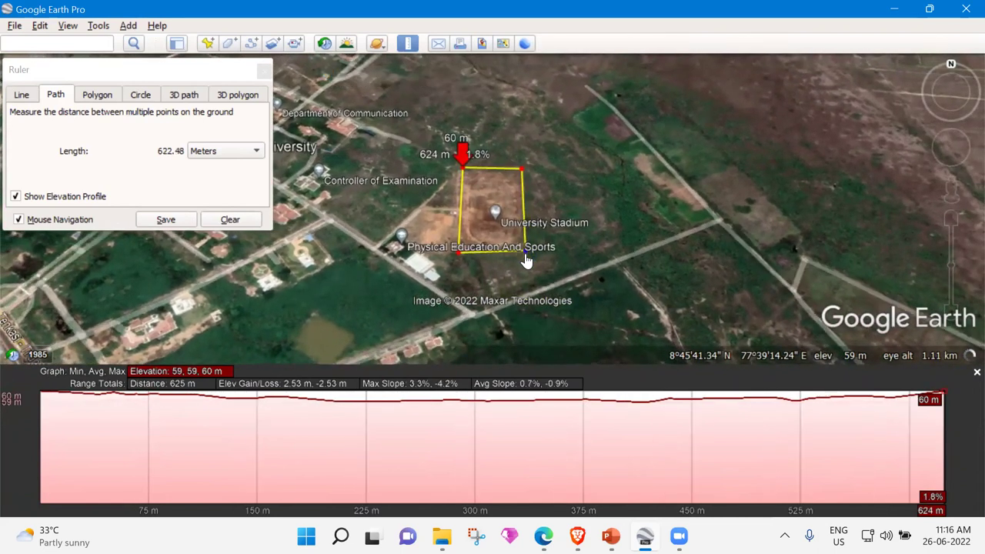
pyautogui.moveTo(526, 257); pyautogui.dragTo(527, 254)
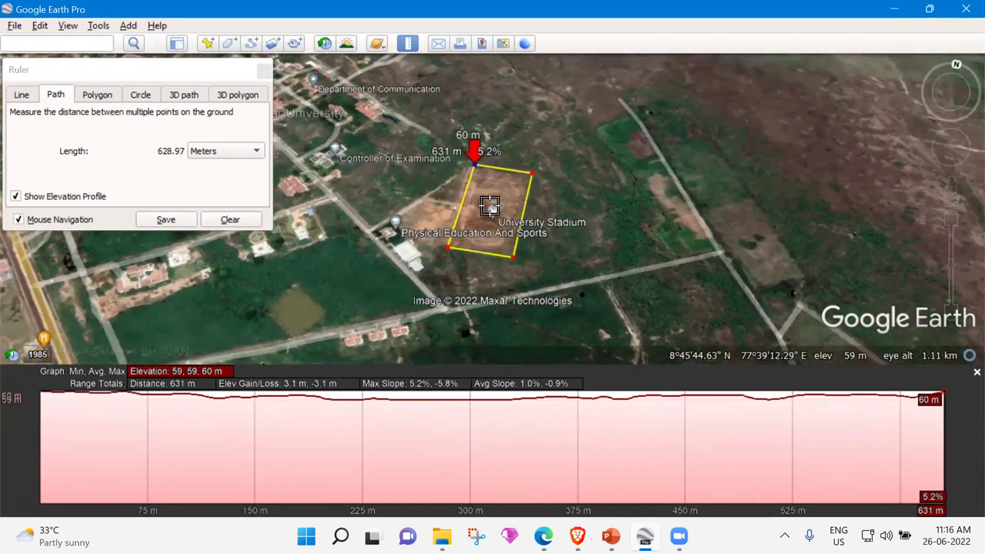
pyautogui.scroll(2, 481, 196)
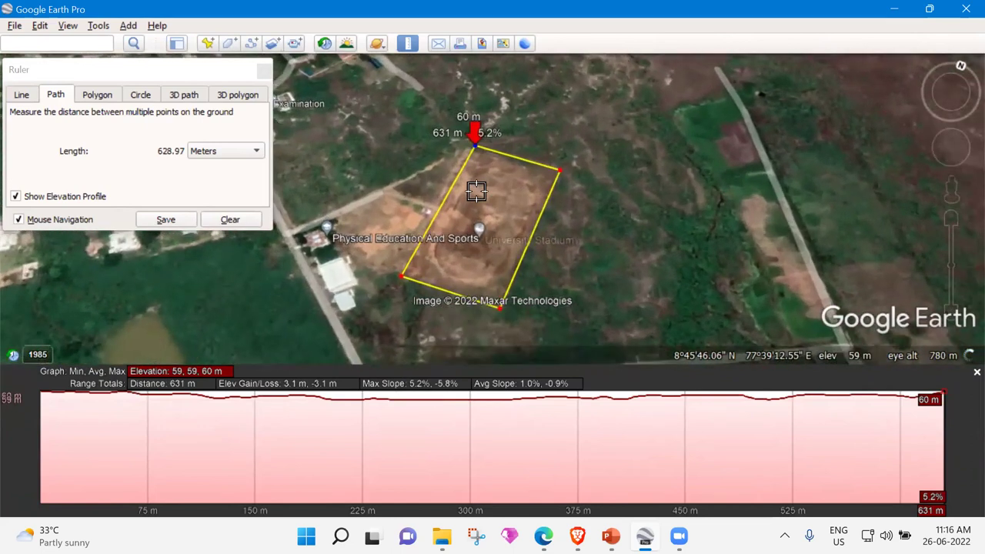
pyautogui.scroll(2, 586, 191)
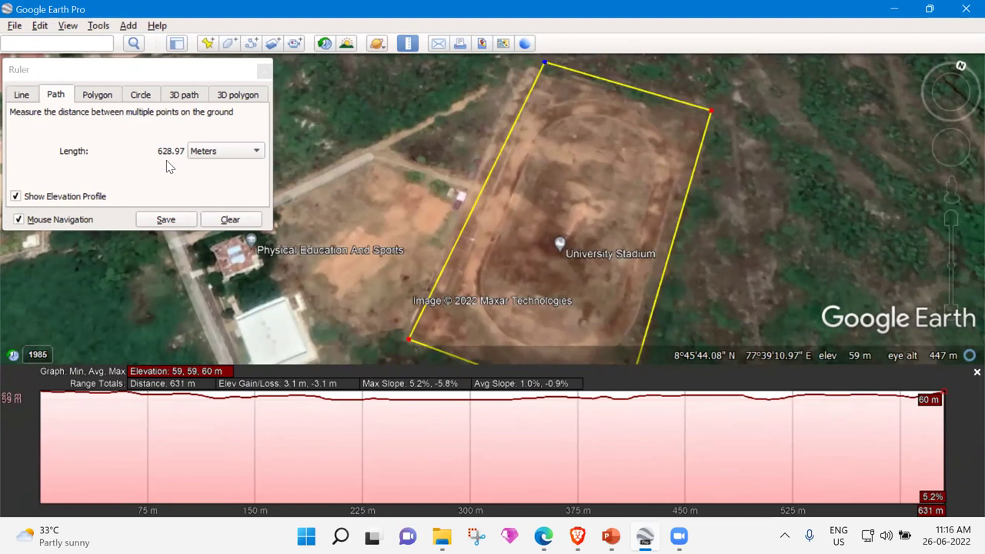
pyautogui.scroll(-3, 538, 156)
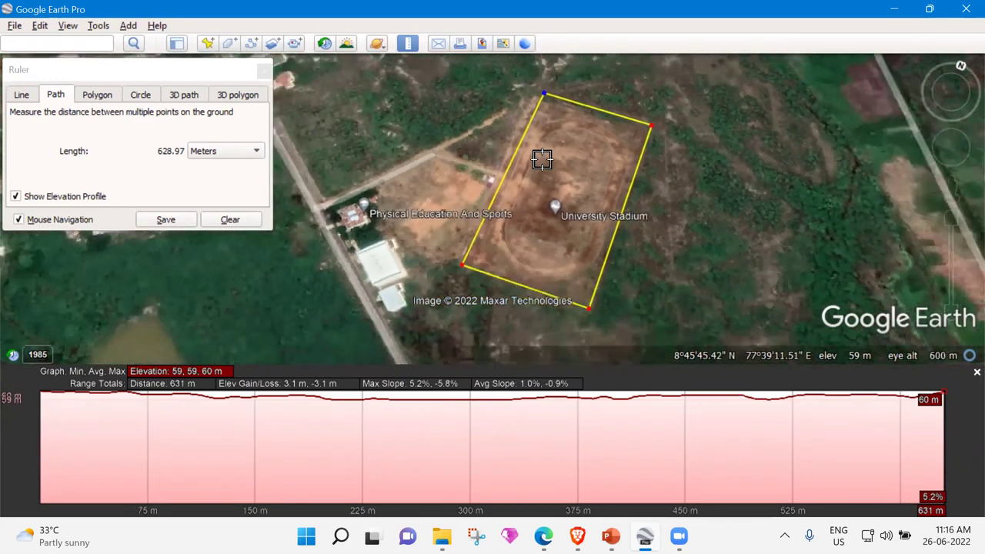
# Clear the stadium measurement and draw a new path about 171 m long on the open ground east of the Department of Communication.
pyautogui.click(230, 219)
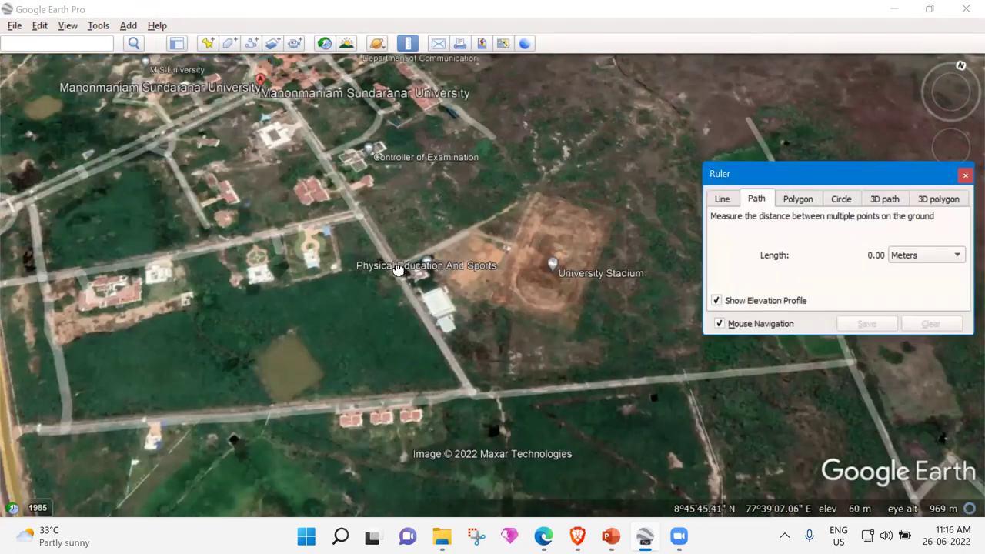
pyautogui.click(369, 320)
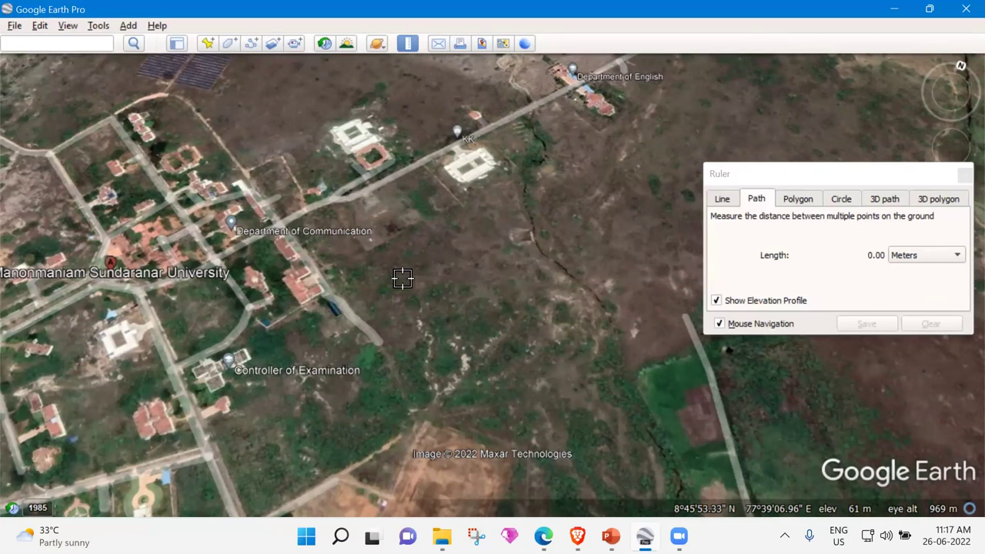
pyautogui.click(375, 313)
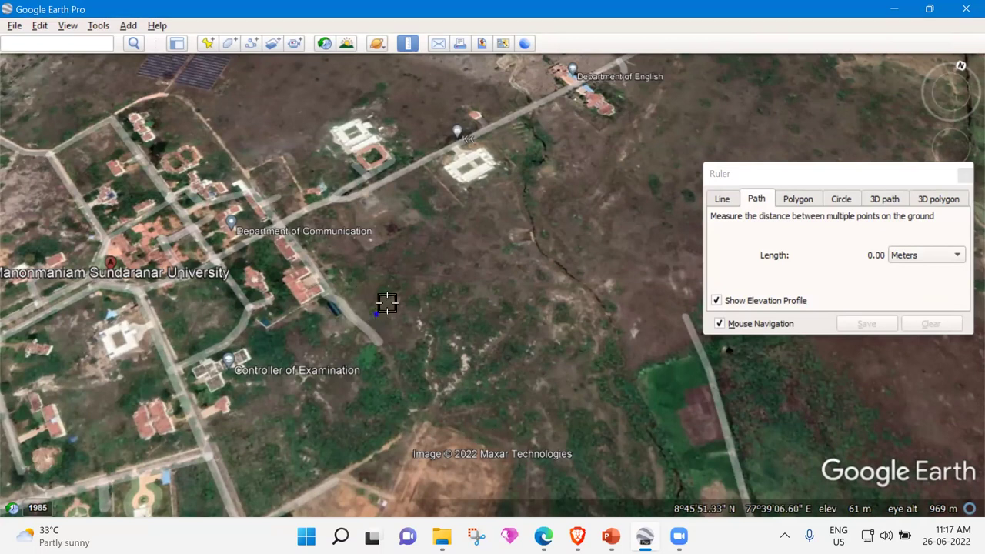
pyautogui.click(430, 216)
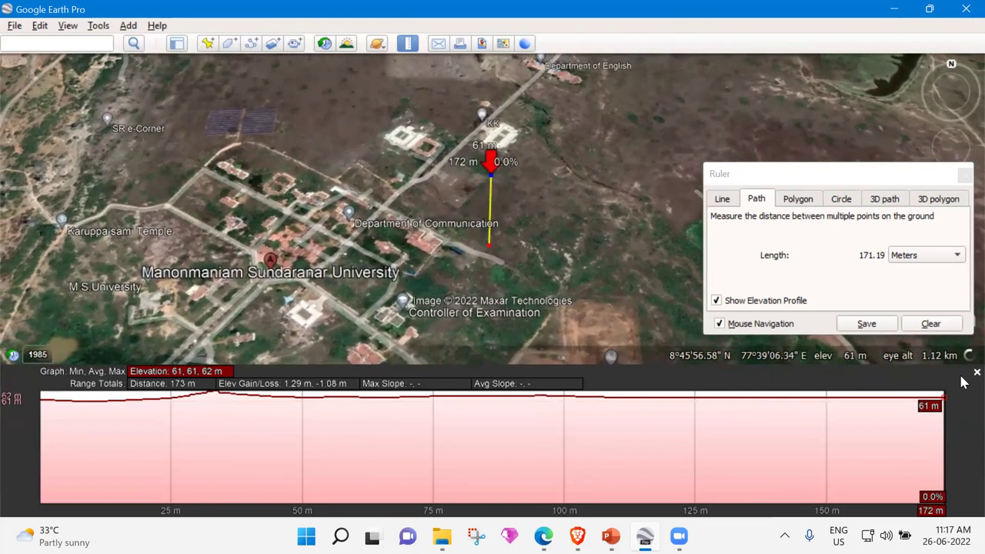
# Show the sidebar and move the Ruler window clear of the new path.
pyautogui.hotkey('ctrl', 'alt', 'b')
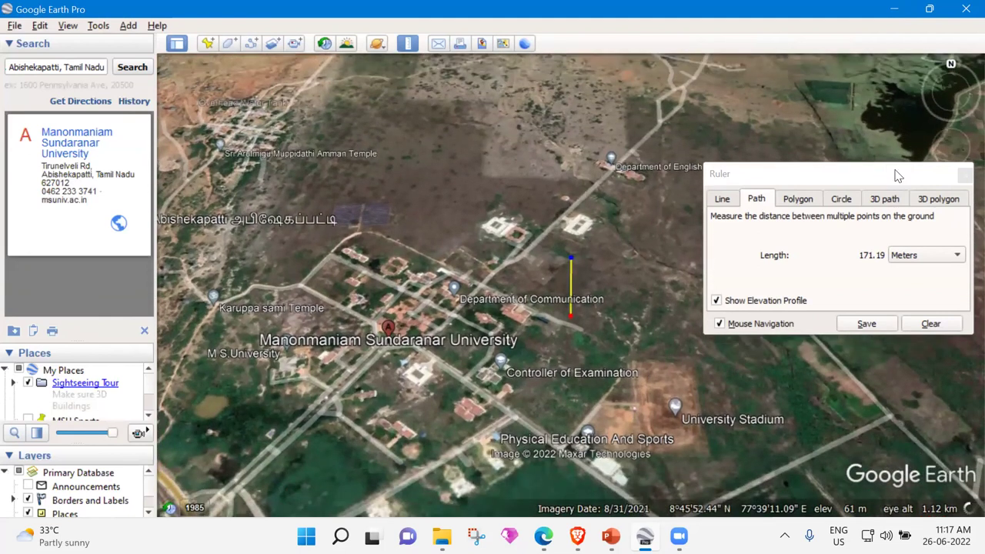
pyautogui.moveTo(899, 171); pyautogui.dragTo(904, 82)
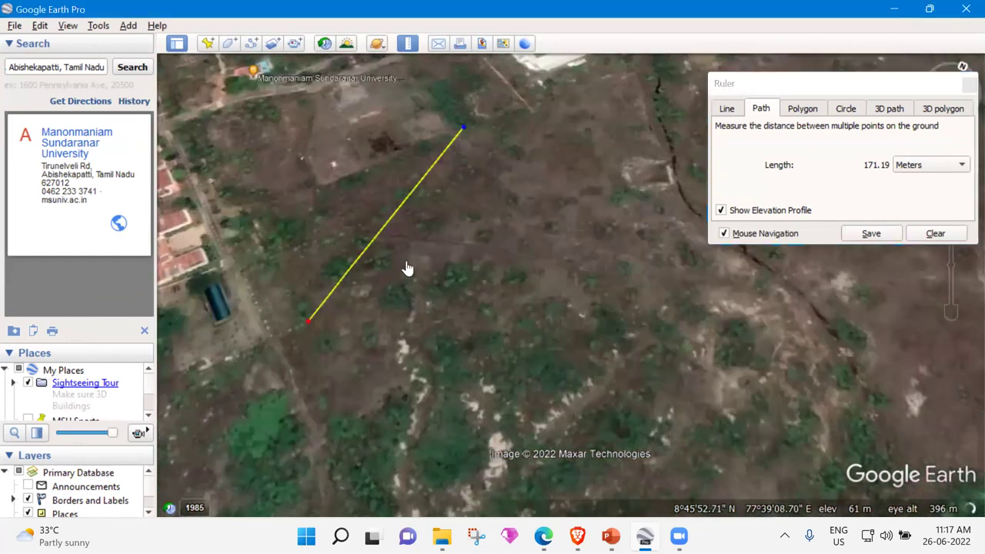
# Reposition the southern end of the path past the end of the campus road, making the path about 200 m long.
pyautogui.click(419, 265)
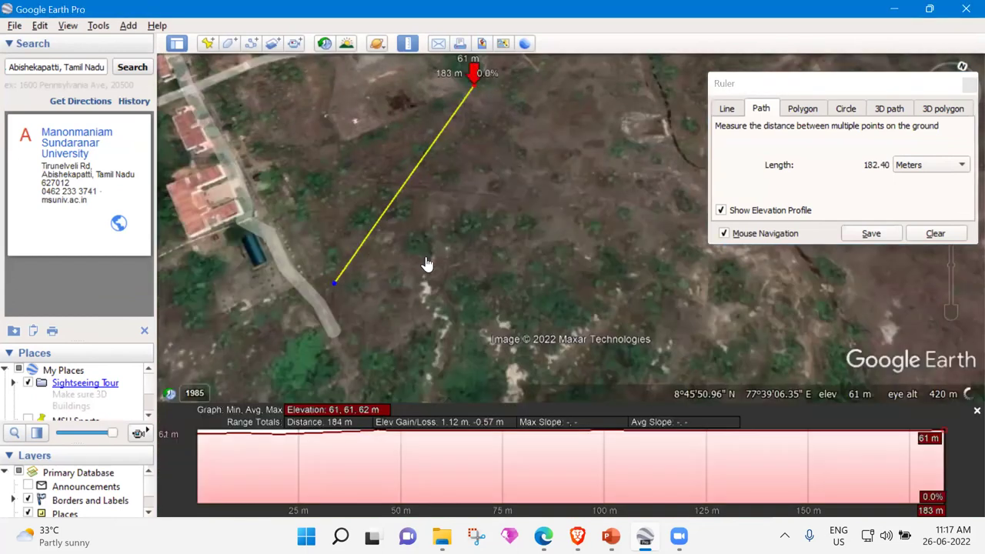
pyautogui.scroll(-2, 473, 252)
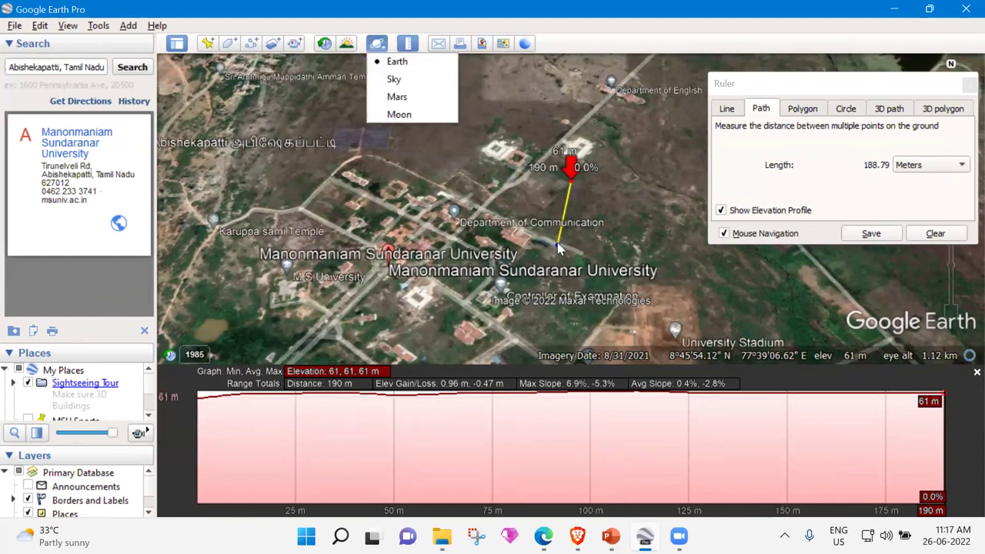
pyautogui.moveTo(563, 240); pyautogui.dragTo(553, 258)
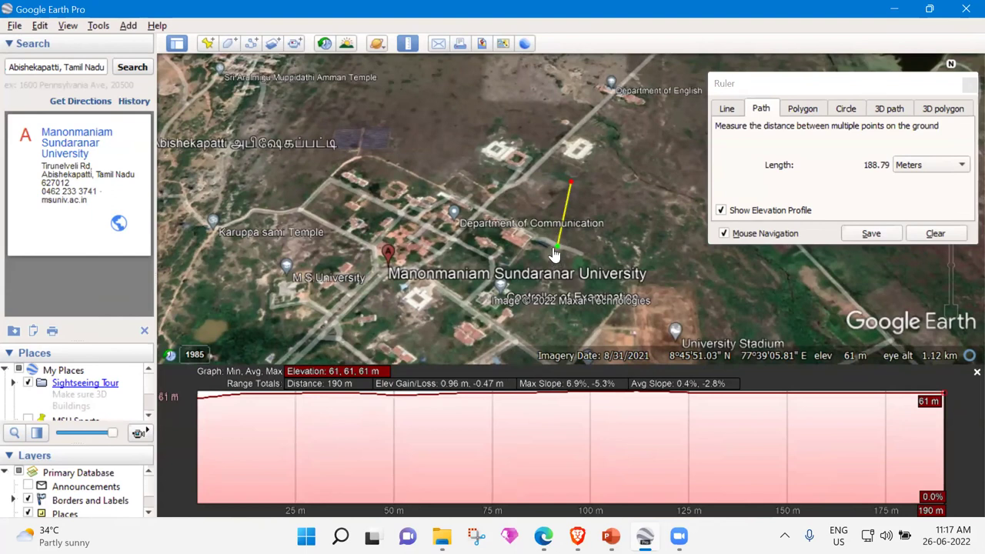
pyautogui.scroll(3, 555, 246)
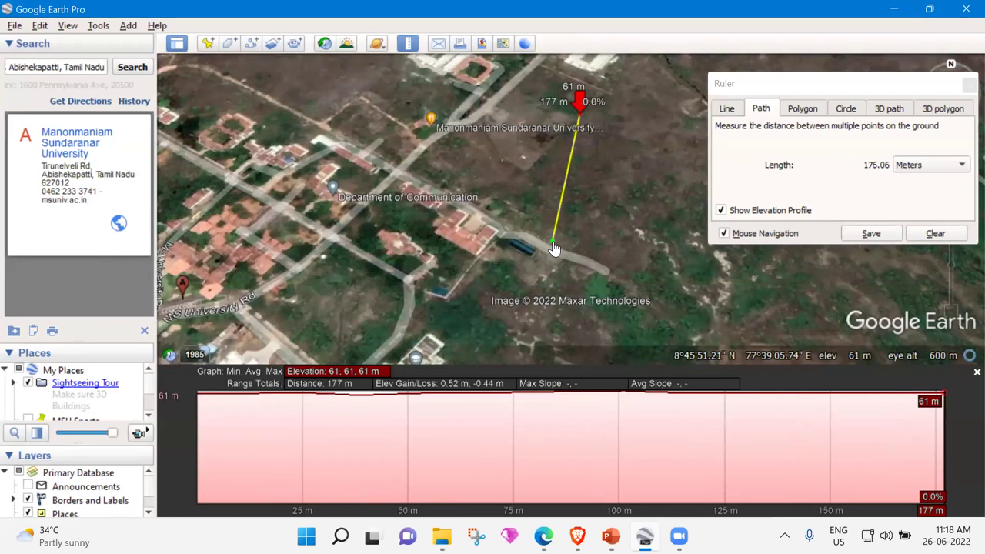
pyautogui.moveTo(554, 247)
pyautogui.mouseDown()
pyautogui.moveTo(564, 238)
pyautogui.moveTo(576, 254)
pyautogui.moveTo(577, 243)
pyautogui.moveTo(565, 229)
pyautogui.moveTo(498, 216)
pyautogui.moveTo(517, 203)
pyautogui.moveTo(488, 197)
pyautogui.moveTo(525, 221)
pyautogui.mouseUp()
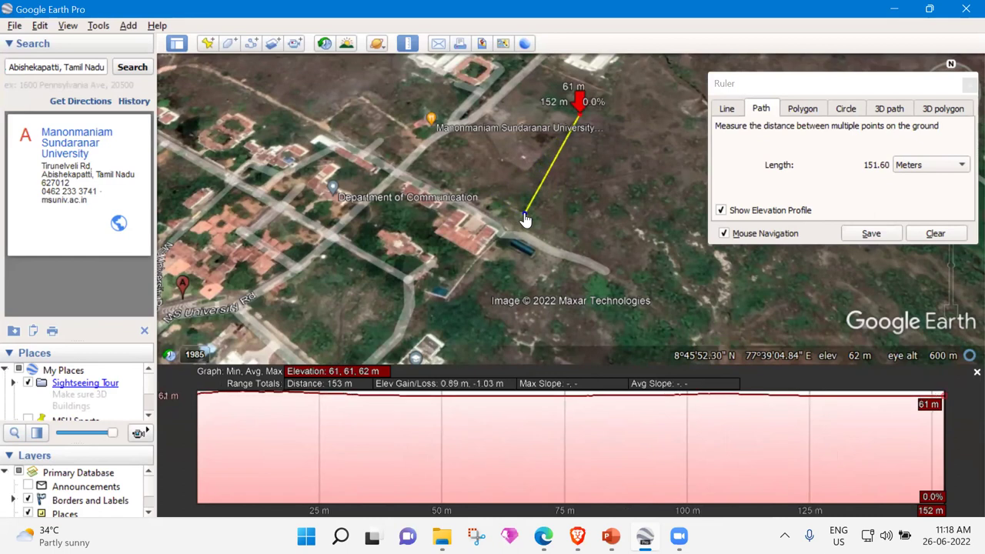
pyautogui.moveTo(526, 221); pyautogui.dragTo(627, 266)
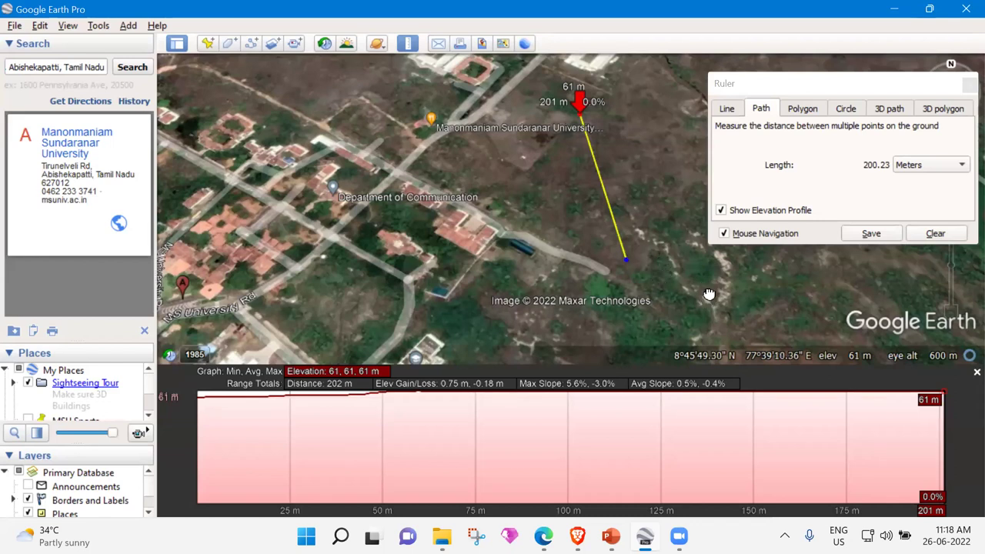
# Add an eastward segment from the path's southern end and adjust its points to a total length of about 310 m.
pyautogui.moveTo(503, 291); pyautogui.dragTo(416, 290)
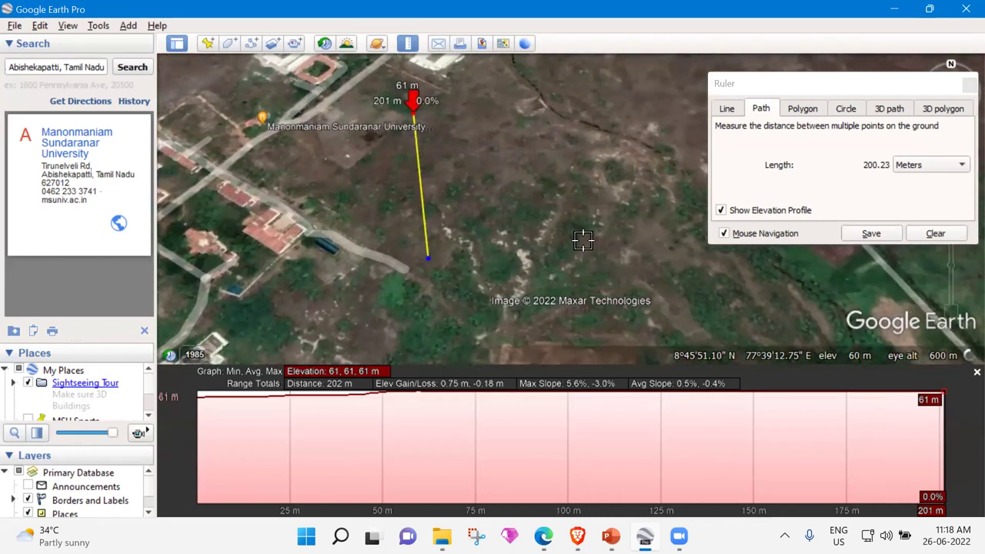
pyautogui.click(581, 235)
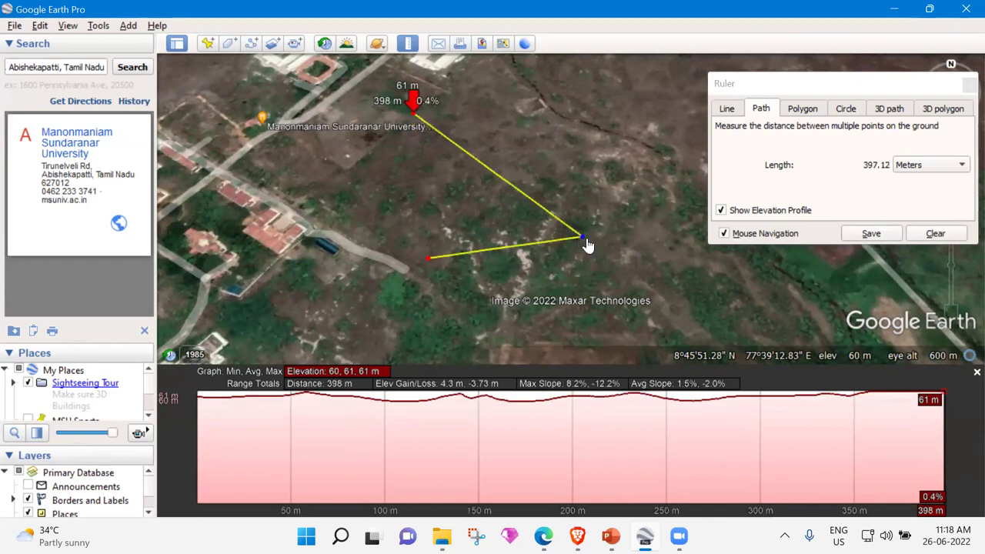
pyautogui.moveTo(547, 231)
pyautogui.mouseDown()
pyautogui.moveTo(423, 259)
pyautogui.moveTo(504, 264)
pyautogui.moveTo(593, 248)
pyautogui.moveTo(547, 251)
pyautogui.mouseUp()
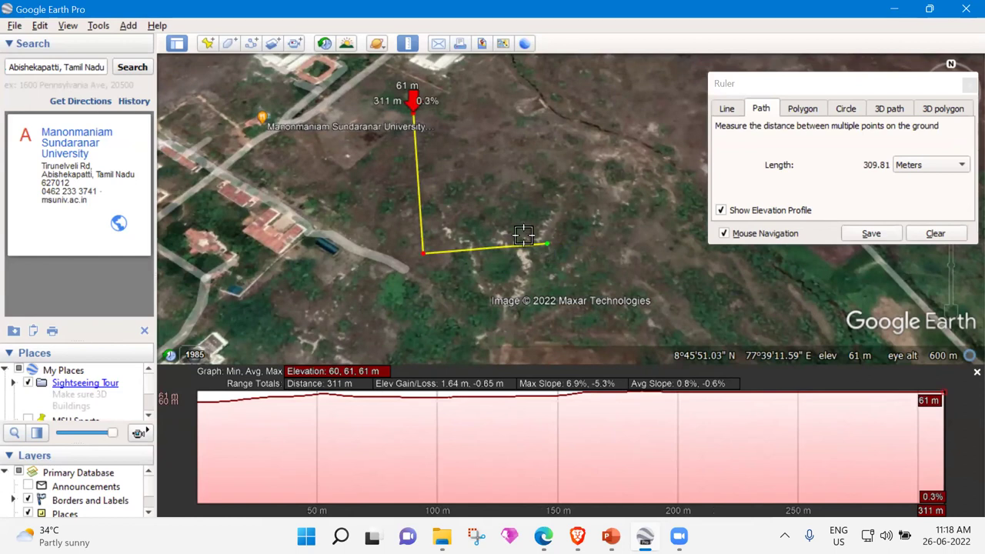
# Add another path point and rearrange the eastern points to outline three sides of a rectangular plot, about 519 m in total.
pyautogui.click(526, 90)
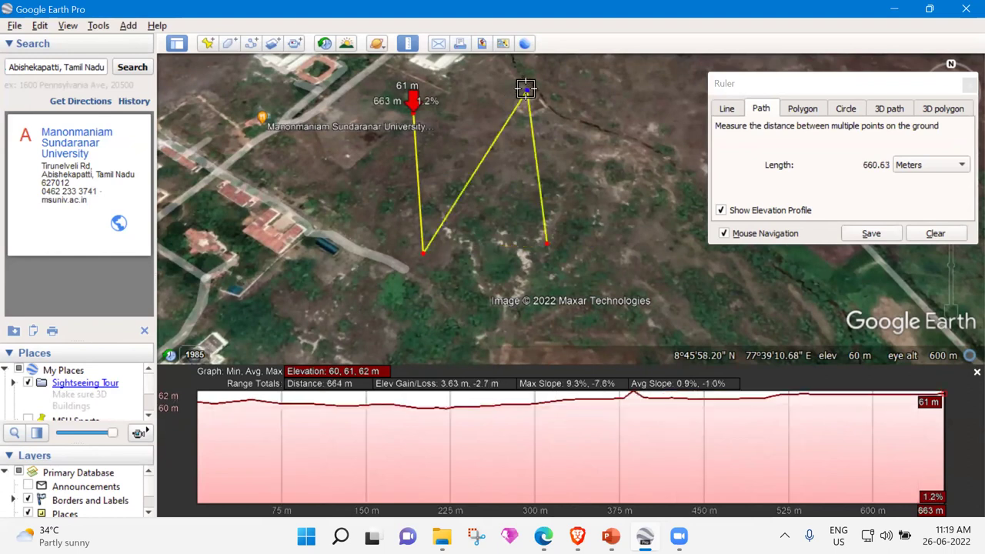
pyautogui.moveTo(526, 92); pyautogui.dragTo(505, 215)
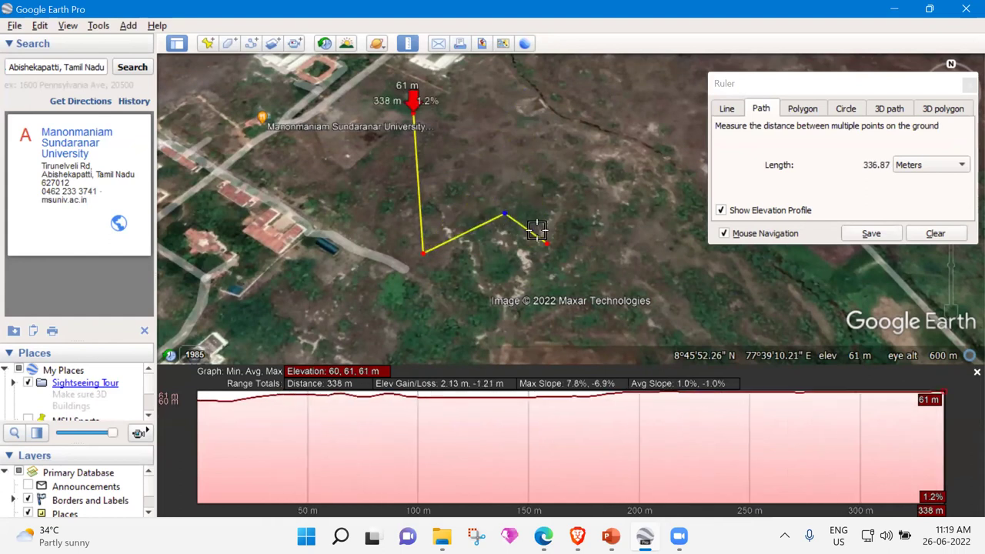
pyautogui.moveTo(549, 248); pyautogui.dragTo(529, 98)
pyautogui.moveTo(512, 214); pyautogui.dragTo(546, 253)
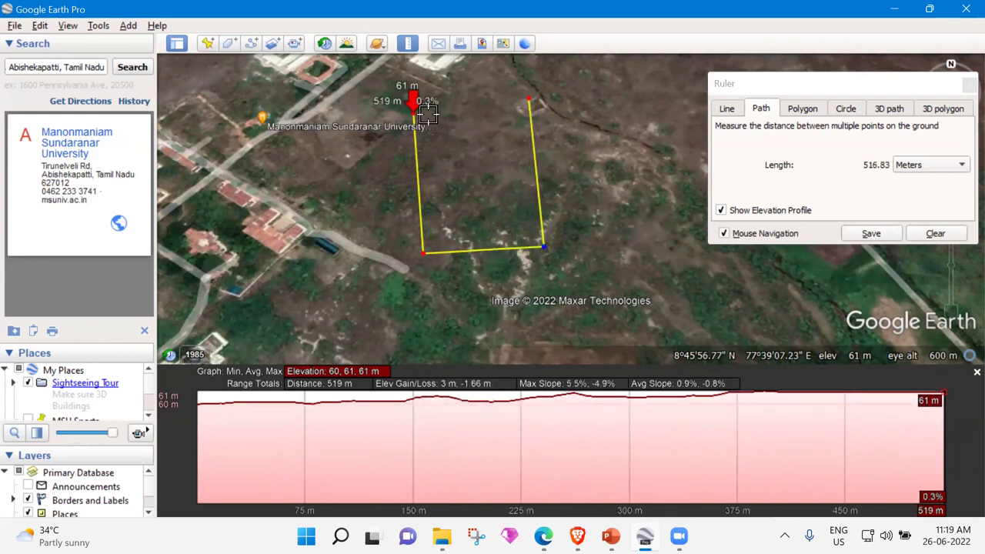
pyautogui.moveTo(428, 114); pyautogui.dragTo(425, 108)
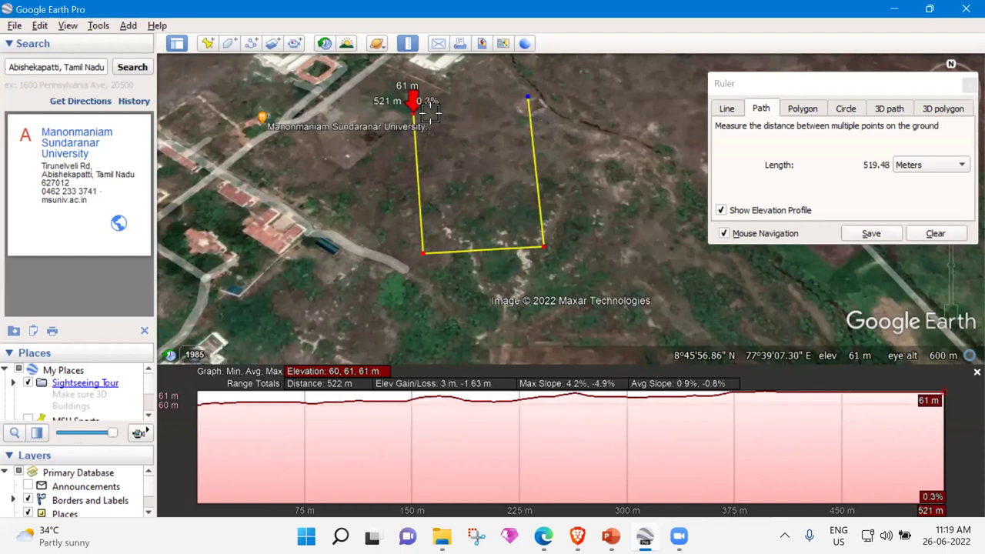
# Add a final path point on the starting corner to close the rectangular plot, about 632 m in total.
pyautogui.click(432, 114)
pyautogui.moveTo(435, 114)
pyautogui.mouseDown()
pyautogui.moveTo(528, 126)
pyautogui.moveTo(530, 103)
pyautogui.moveTo(493, 126)
pyautogui.moveTo(436, 130)
pyautogui.moveTo(420, 115)
pyautogui.moveTo(429, 125)
pyautogui.mouseUp()
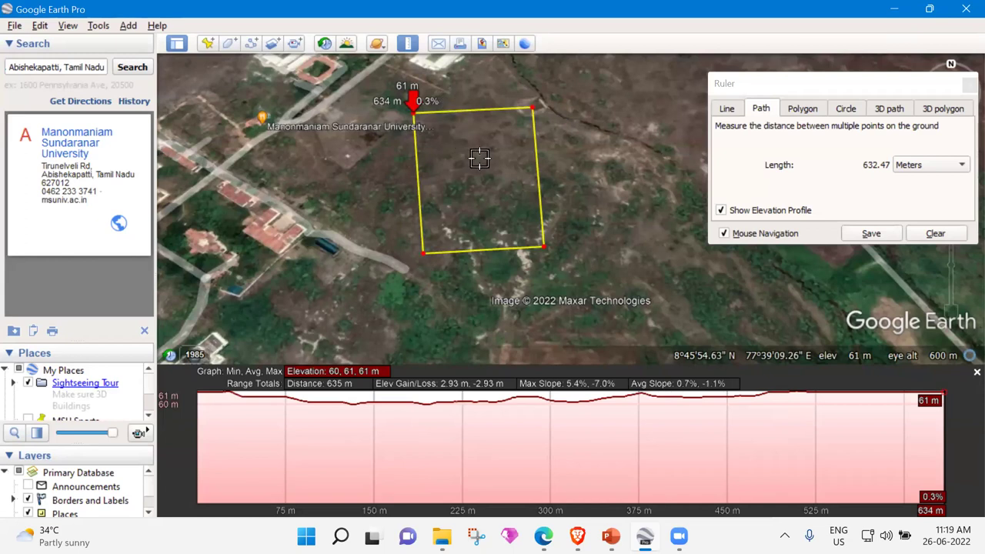
pyautogui.scroll(-3, 479, 158)
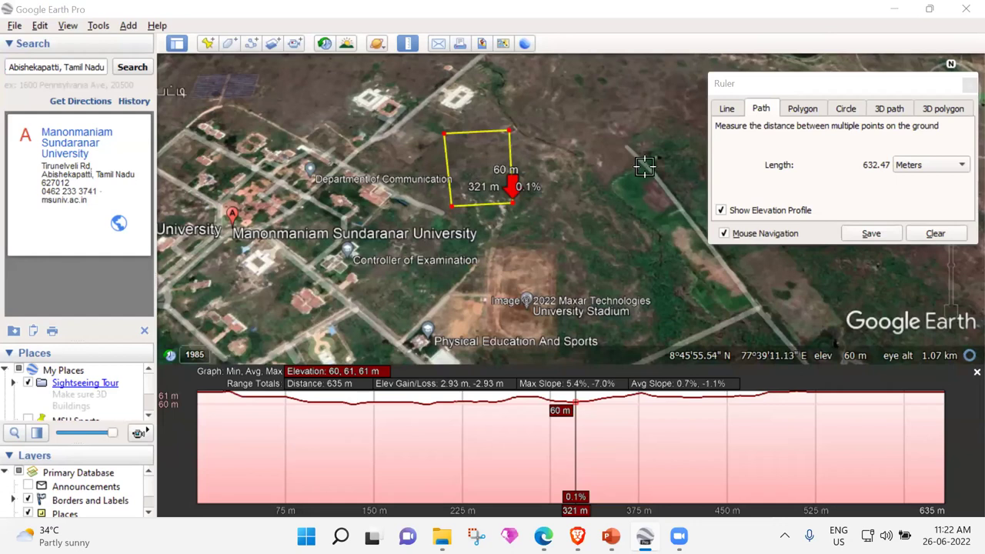
# Clear the measured plot and lay out a new north-south path segment about 115 m long east of the campus buildings.
pyautogui.click(940, 234)
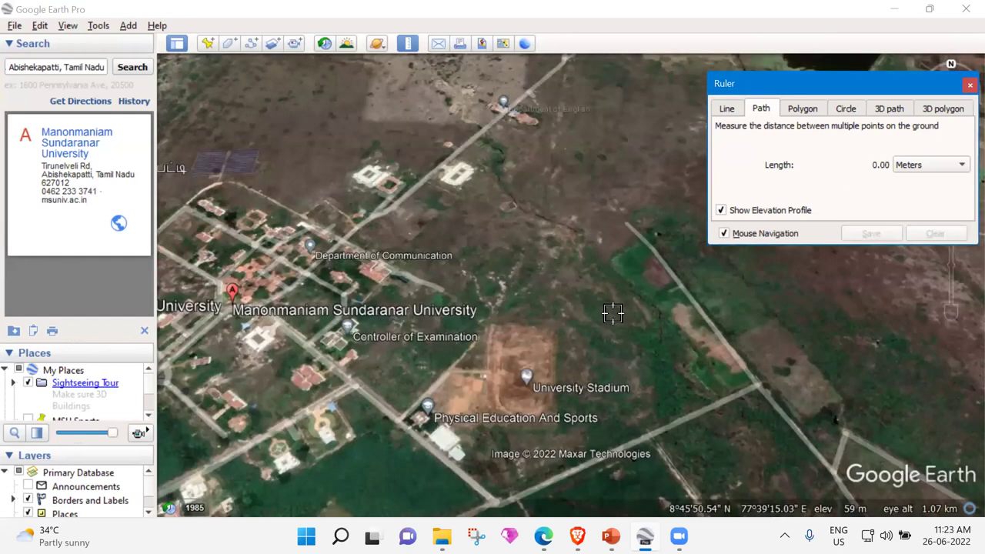
pyautogui.click(454, 213)
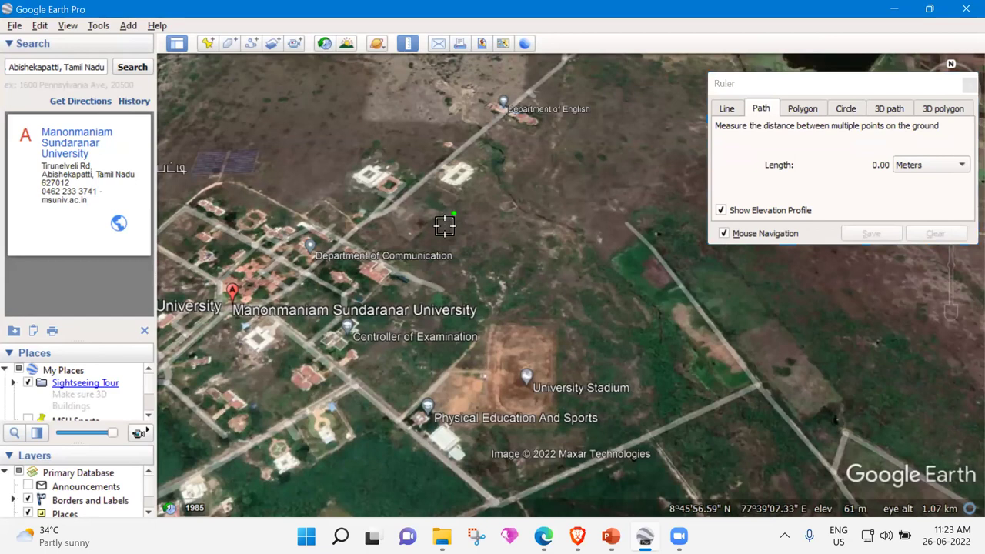
pyautogui.click(452, 280)
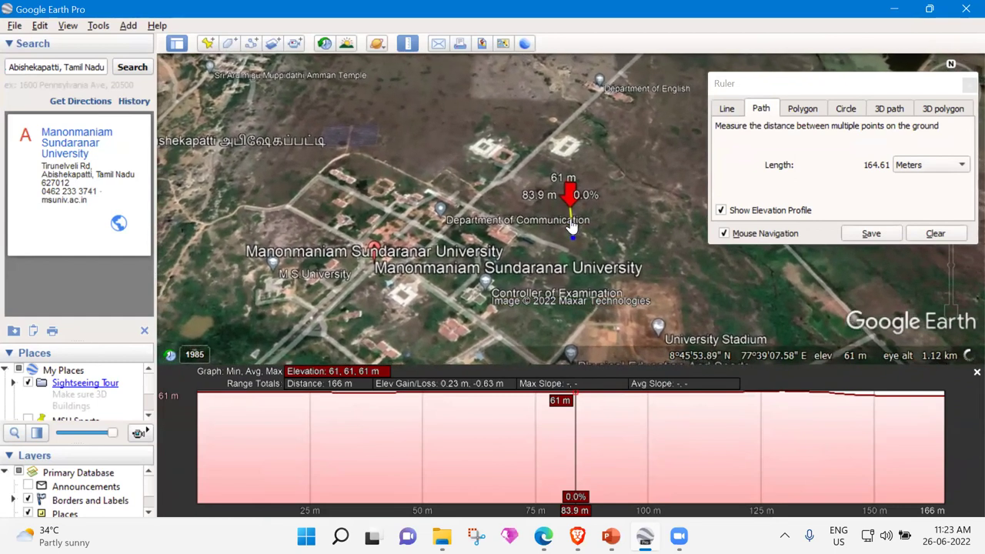
pyautogui.moveTo(571, 225); pyautogui.dragTo(570, 227)
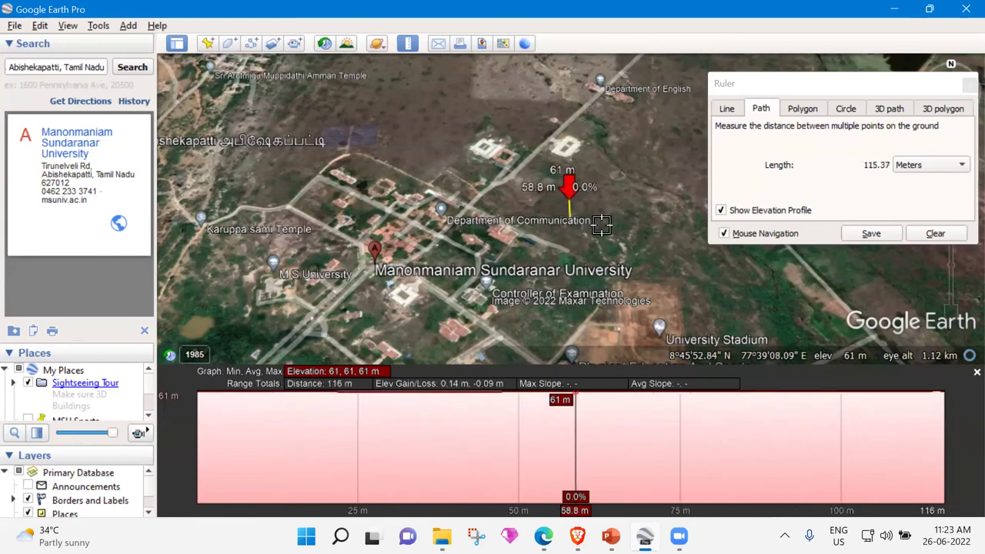
# Add an eastward segment from the path's southern end and adjust its end point to a total length of about 184 m.
pyautogui.click(606, 225)
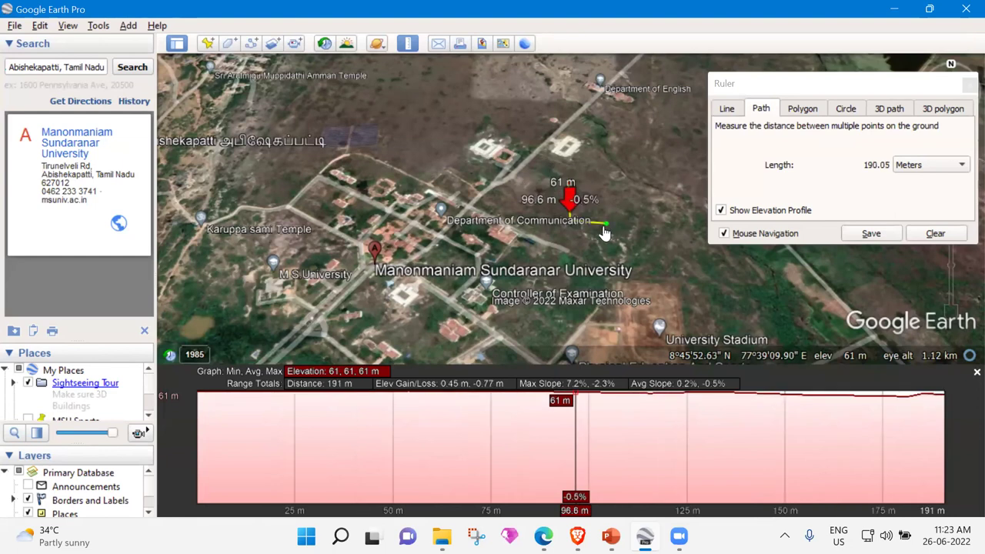
pyautogui.moveTo(607, 225); pyautogui.dragTo(606, 224)
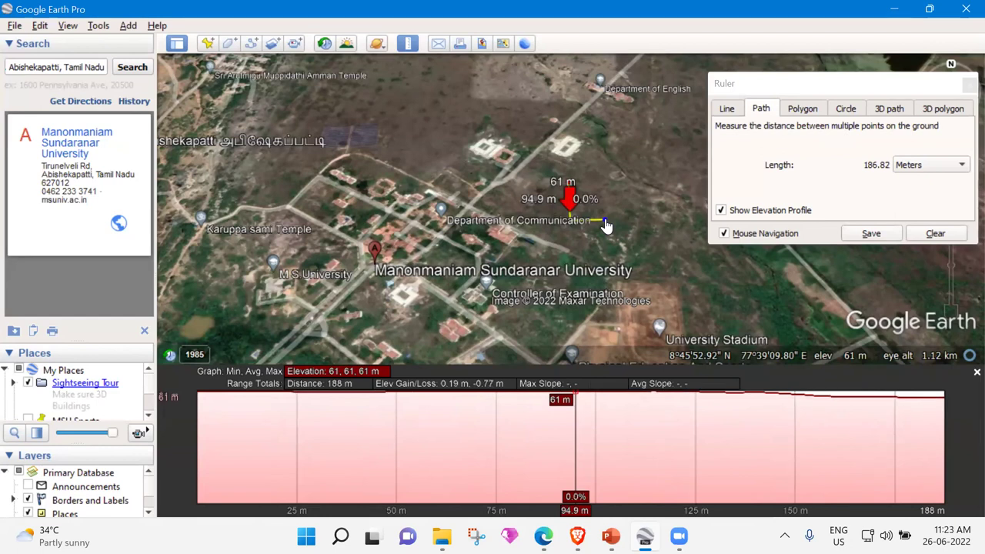
pyautogui.moveTo(606, 224); pyautogui.dragTo(604, 223)
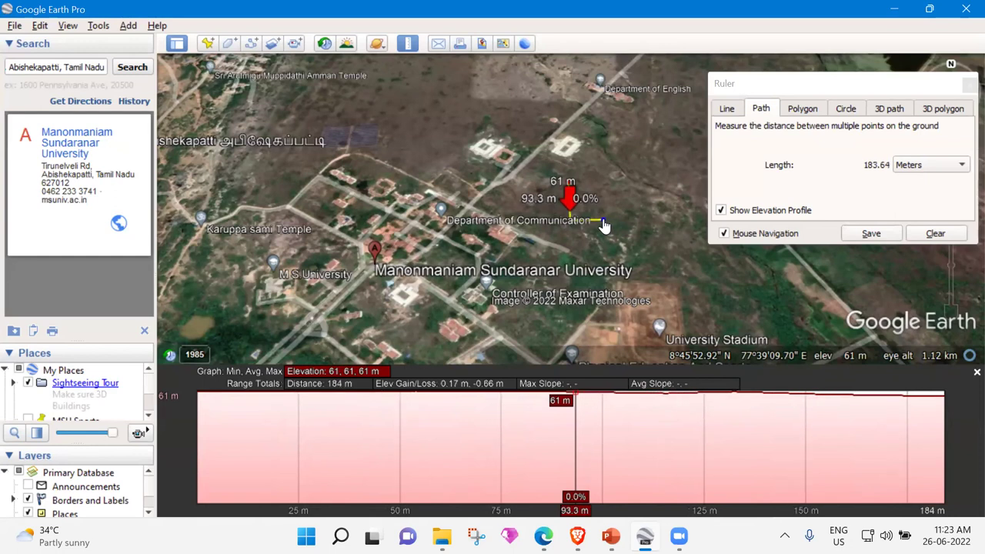
# Add the eastern and northern sides to close the smaller rectangular plot, about 370 m in total, and close the Ruler window.
pyautogui.click(601, 189)
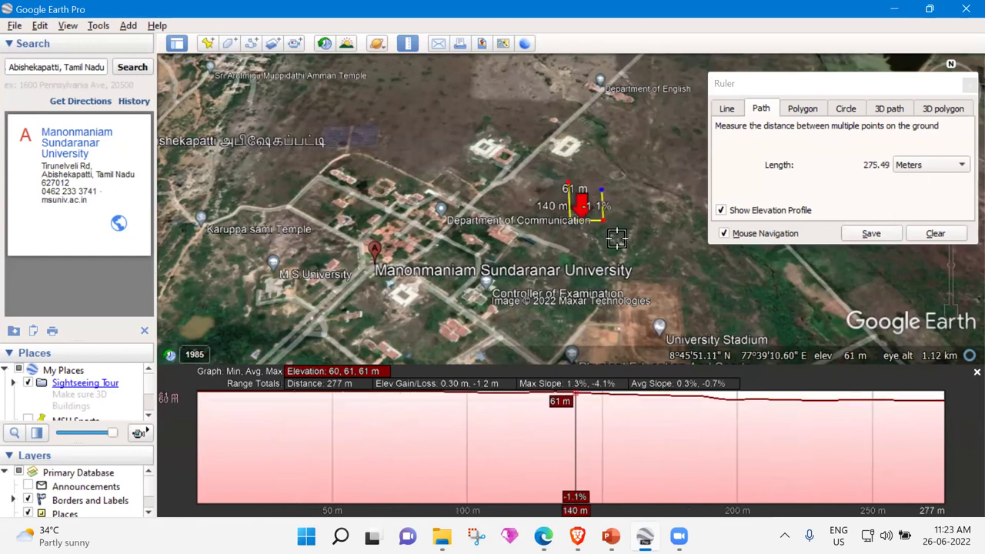
pyautogui.hotkey('shift', 'Left')
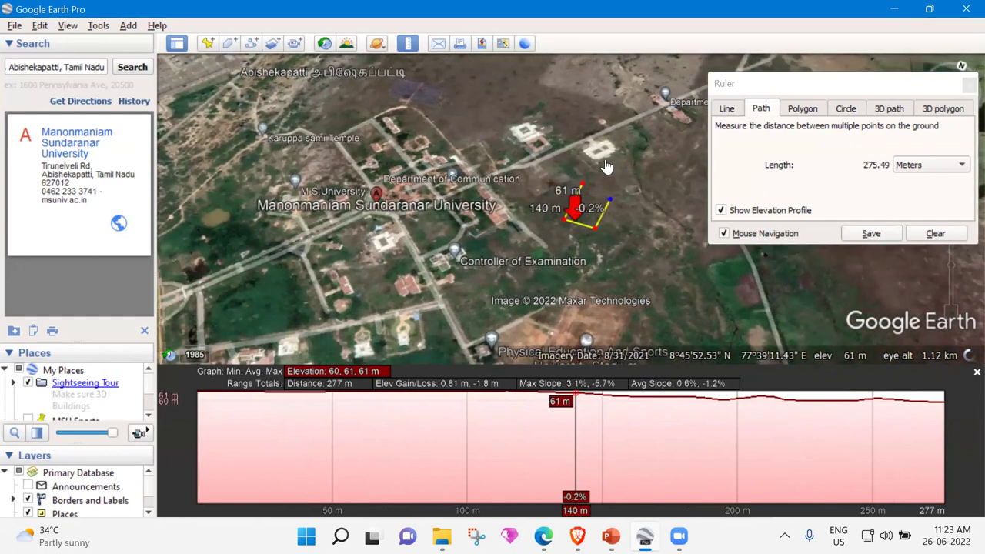
pyautogui.scroll(2, 607, 158)
pyautogui.scroll(3, 607, 151)
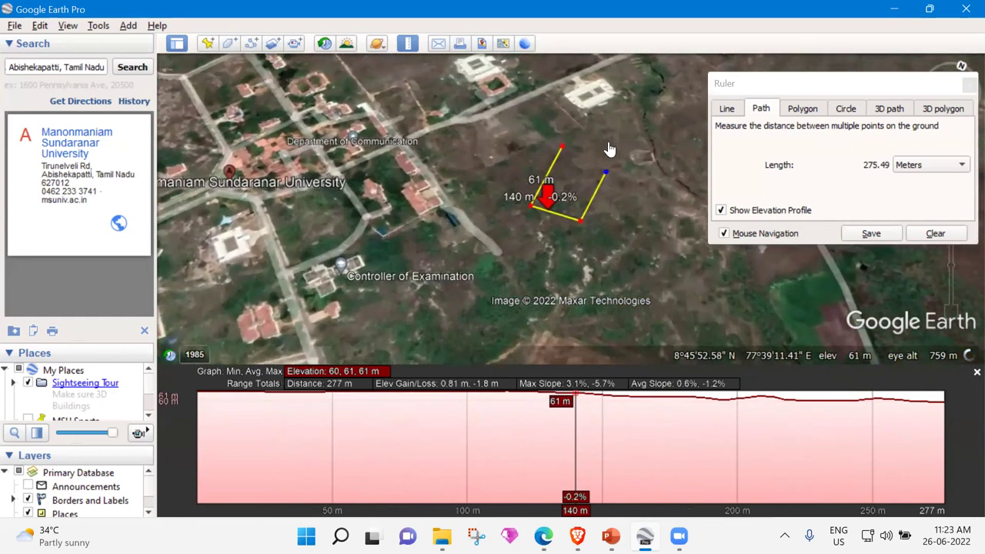
pyautogui.click(559, 128)
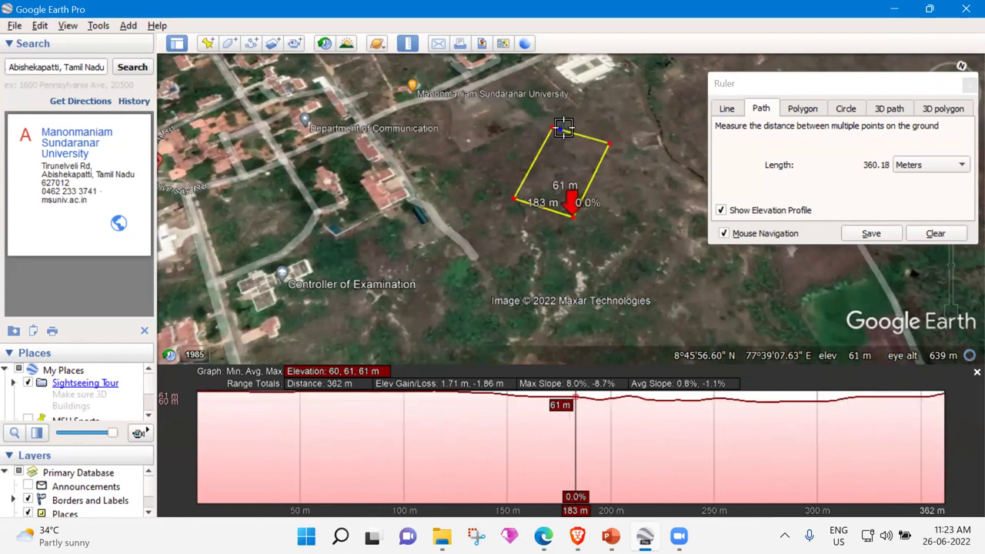
pyautogui.moveTo(561, 131); pyautogui.dragTo(553, 128)
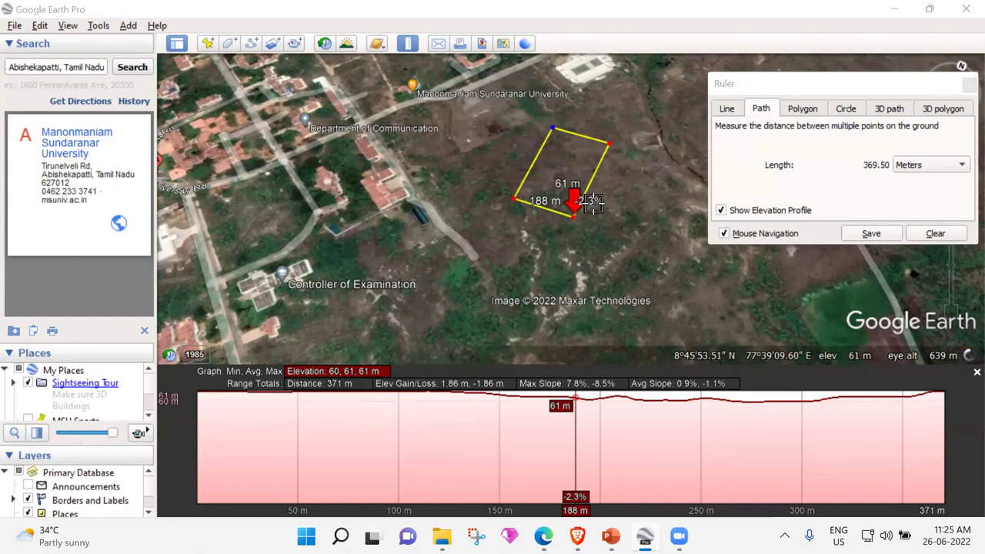
pyautogui.click(972, 85)
pyautogui.click(972, 85)
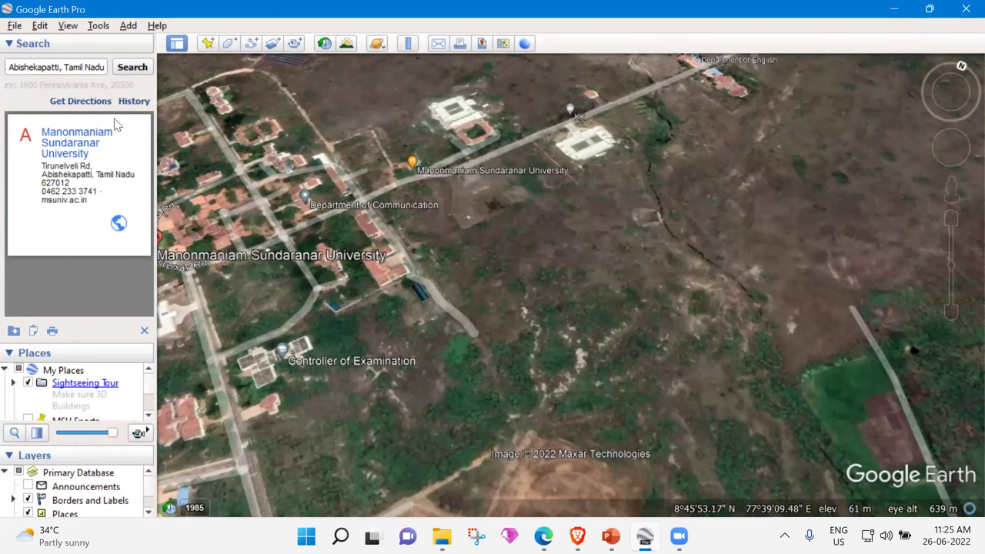
# Replace the searched place with "J N Stadium, Chenn", choose the suggested Jawaharlal Nehru Stadium in Chennai, and fly to it.
pyautogui.click(89, 67)
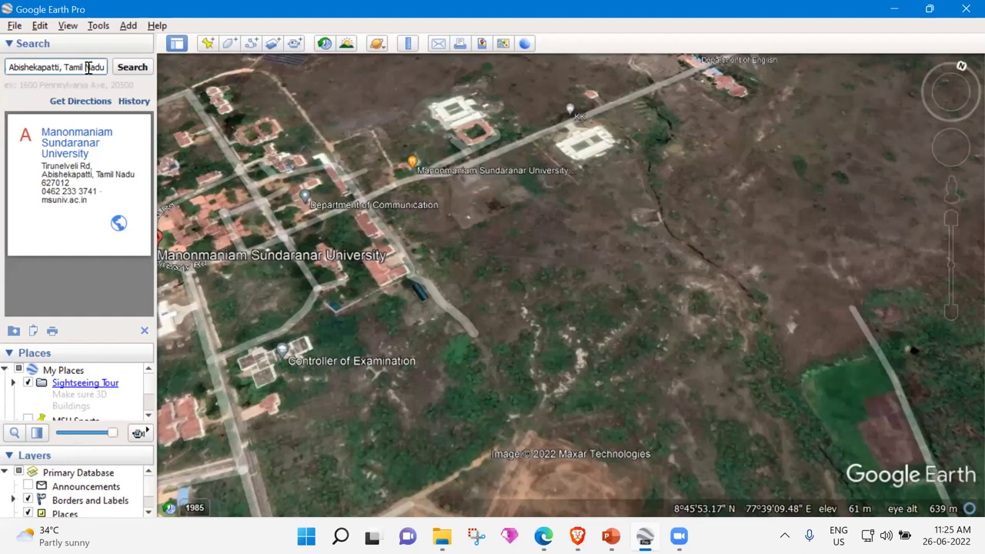
pyautogui.click(89, 68)
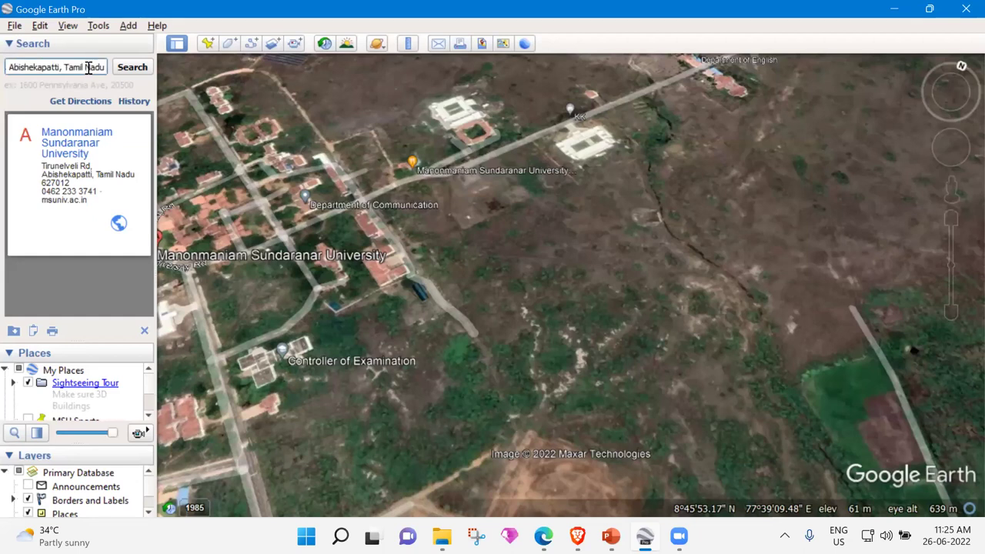
pyautogui.press('Left')
pyautogui.press('Home')
pyautogui.write('Manonmaniam Sundaranar University, Tirunelveli Road,')
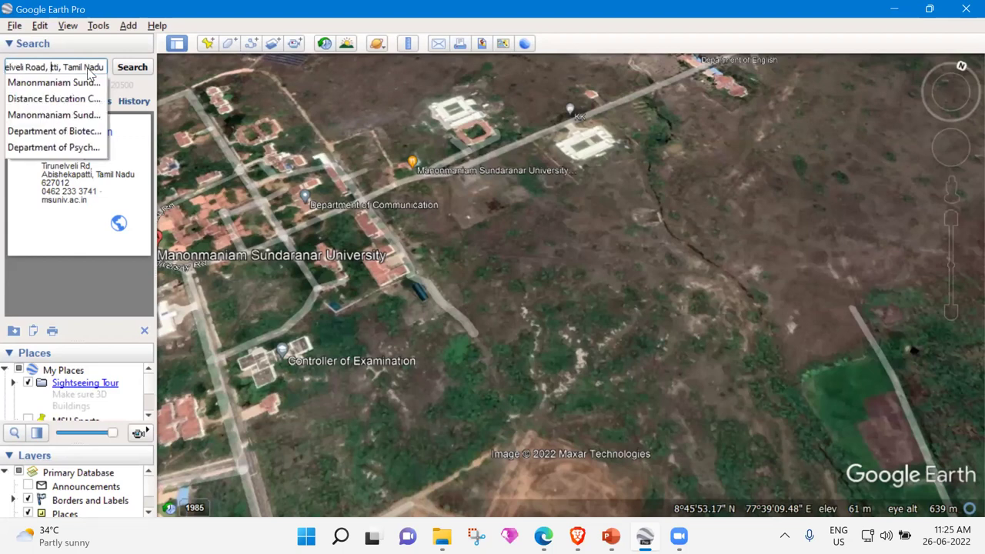
pyautogui.press('BackSpace')
pyautogui.press('BackSpace')
pyautogui.press('BackSpace')
pyautogui.press('BackSpace')
pyautogui.press('BackSpace')
pyautogui.press('BackSpace')
pyautogui.press('BackSpace')
pyautogui.press('BackSpace')
pyautogui.press('BackSpace')
pyautogui.press('BackSpace')
pyautogui.press('BackSpace')
pyautogui.press('BackSpace')
pyautogui.press('BackSpace')
pyautogui.press('BackSpace')
pyautogui.press('BackSpace')
pyautogui.press('BackSpace')
pyautogui.press('BackSpace')
pyautogui.press('BackSpace')
pyautogui.press('BackSpace')
pyautogui.press('BackSpace')
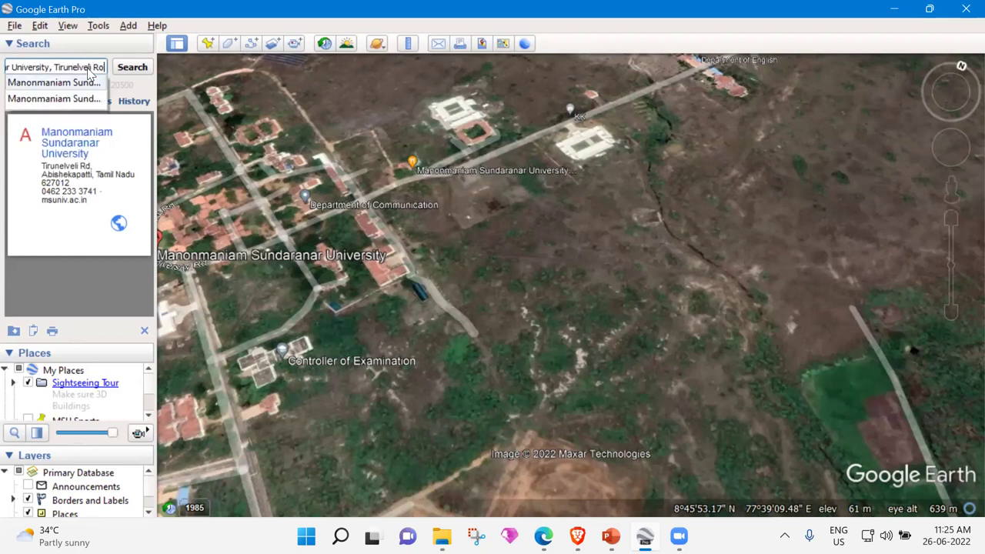
pyautogui.press('BackSpace')
pyautogui.press('BackSpace')
pyautogui.press('BackSpace')
pyautogui.press('BackSpace')
pyautogui.press('BackSpace')
pyautogui.press('BackSpace')
pyautogui.press('BackSpace')
pyautogui.press('BackSpace')
pyautogui.press('BackSpace')
pyautogui.press('BackSpace')
pyautogui.press('BackSpace')
pyautogui.press('BackSpace')
pyautogui.press('BackSpace')
pyautogui.press('BackSpace')
pyautogui.press('BackSpace')
pyautogui.press('BackSpace')
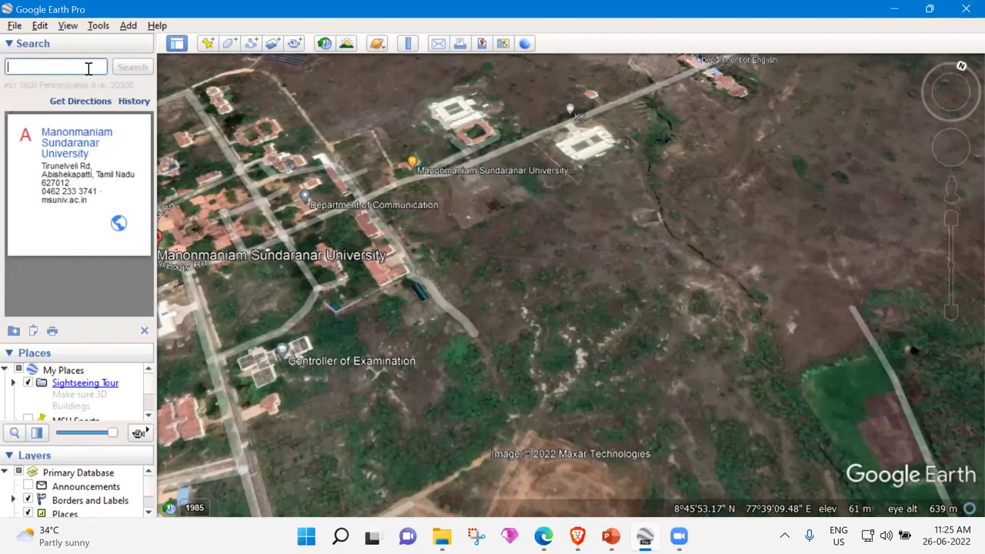
pyautogui.write('j')
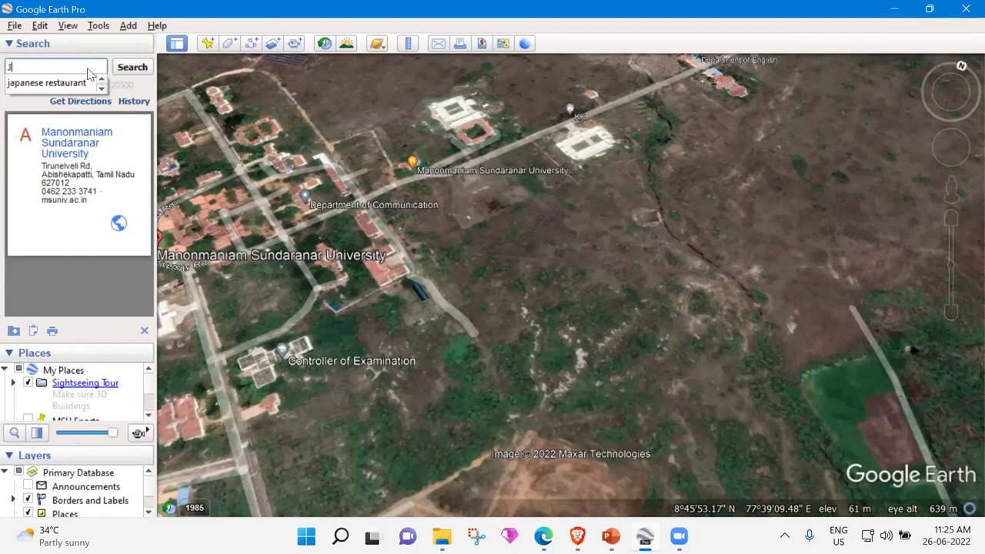
pyautogui.write(' N Stadium')
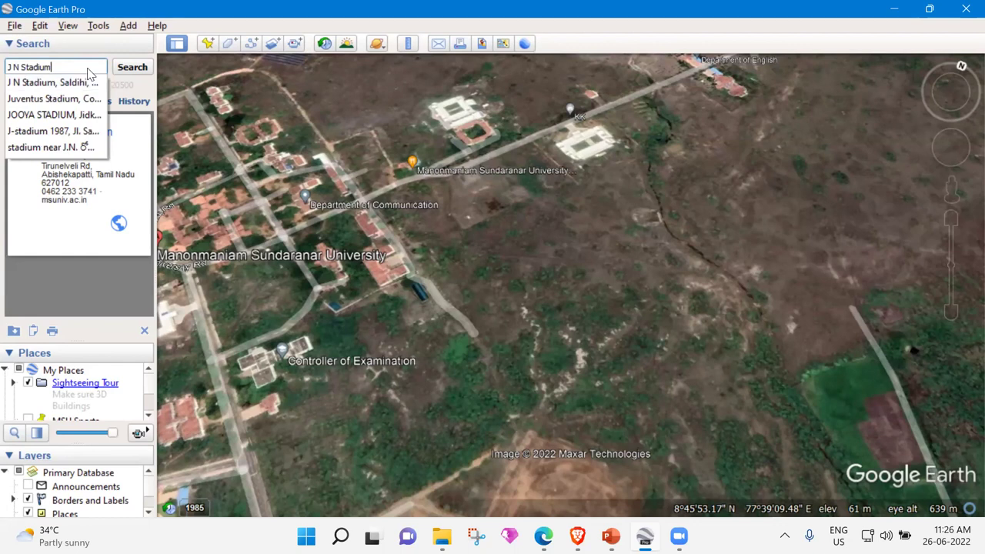
pyautogui.write(', Chen')
pyautogui.write('nn')
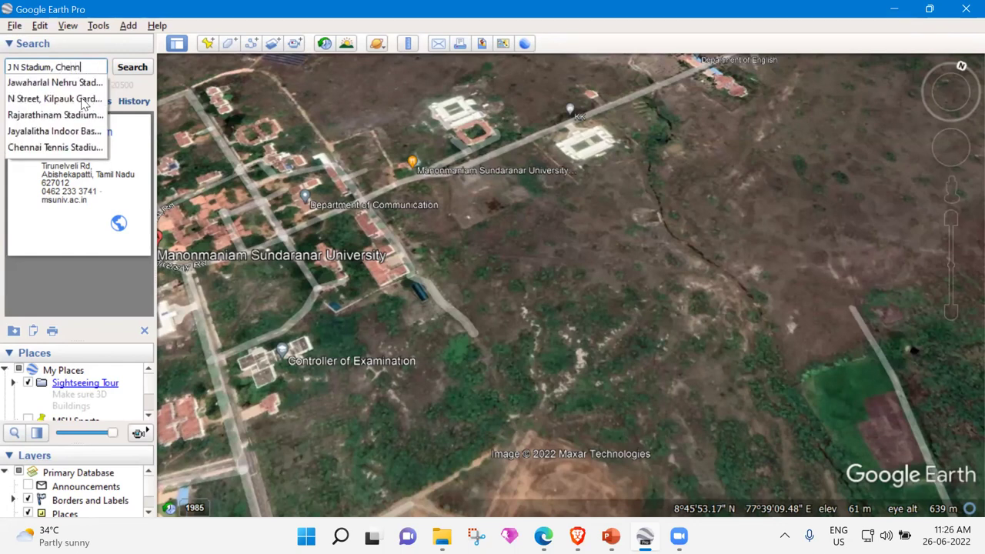
pyautogui.click(86, 85)
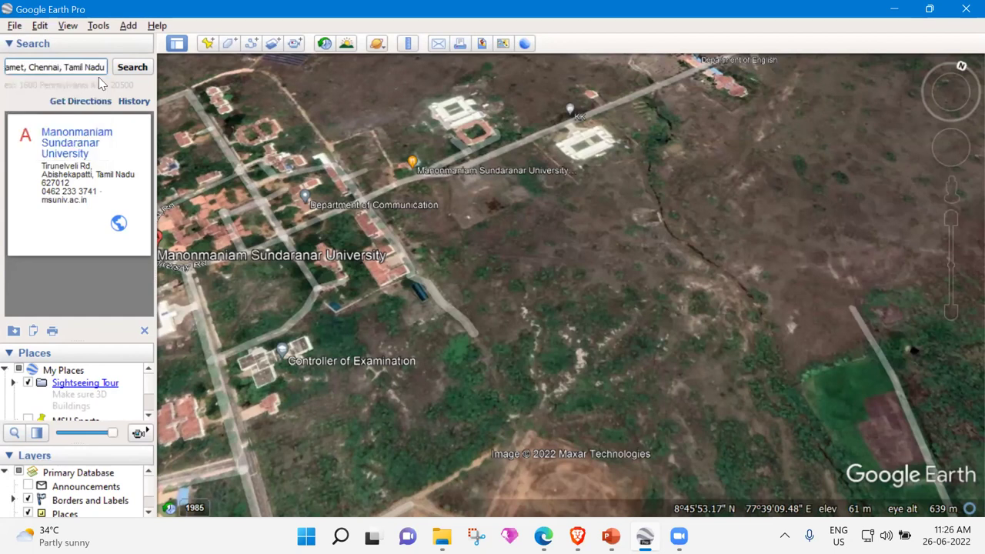
pyautogui.click(131, 68)
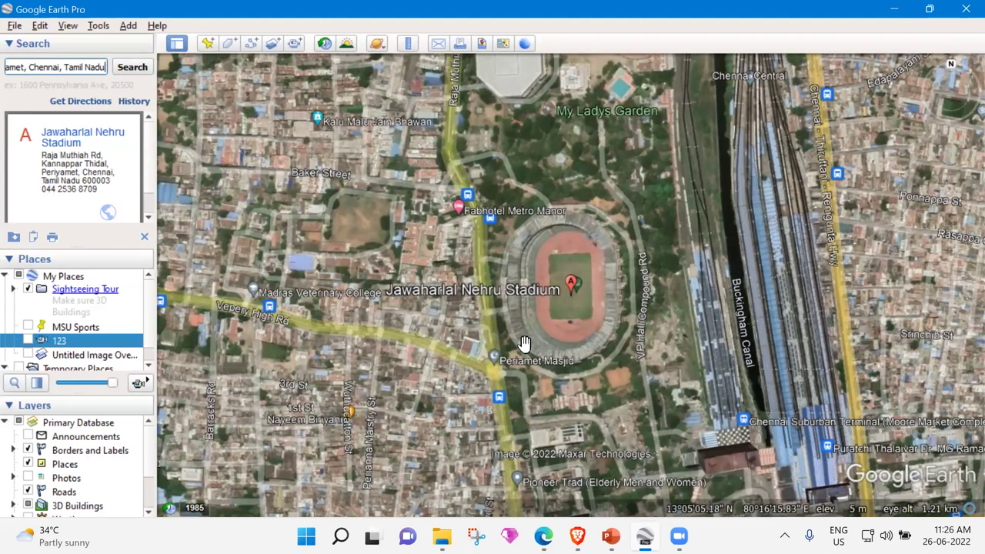
# Examine the Jawaharlal Nehru Stadium's field and stands up close, and the grounds and streets just south of it.
pyautogui.moveTo(647, 307); pyautogui.dragTo(677, 293)
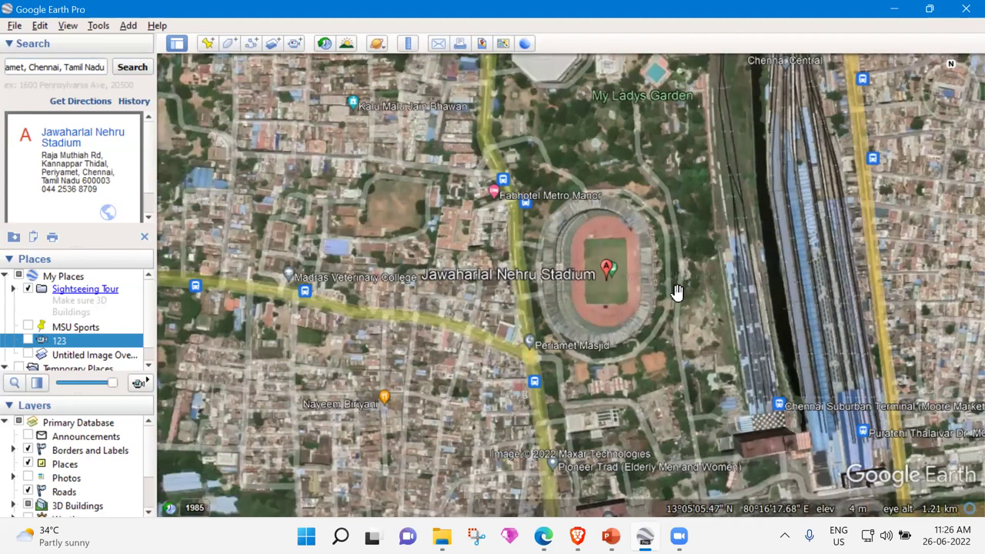
pyautogui.scroll(3, 676, 293)
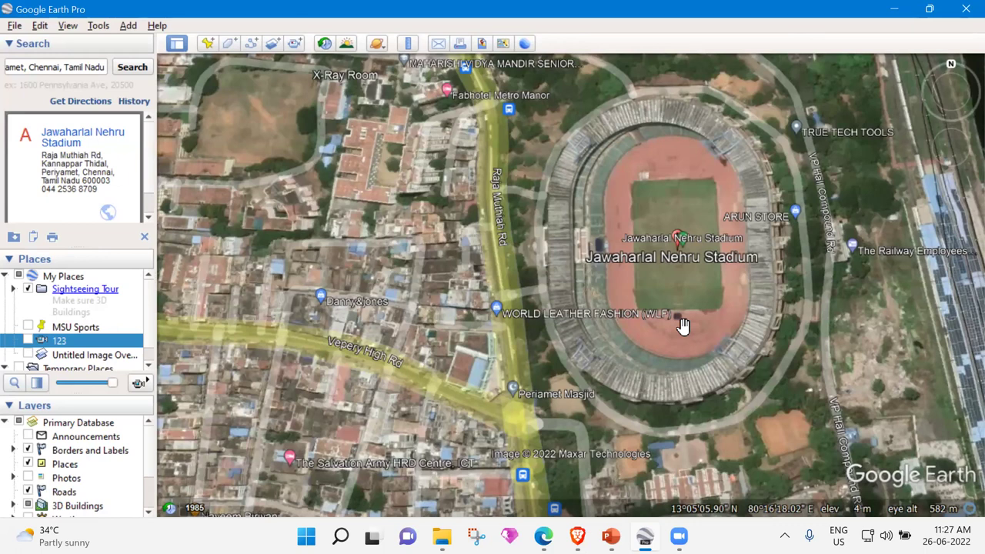
pyautogui.moveTo(504, 244); pyautogui.dragTo(721, 307)
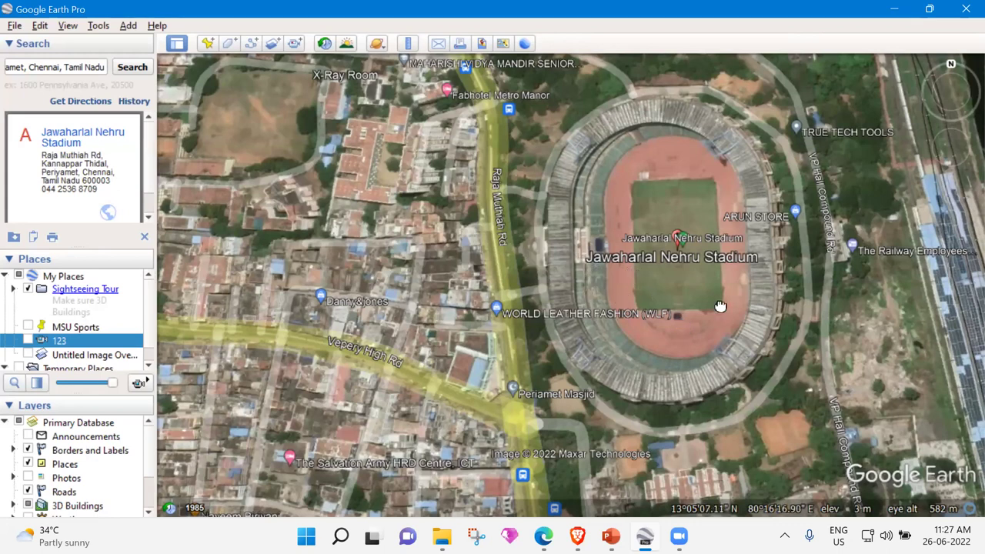
pyautogui.press('Right')
pyautogui.press('Right')
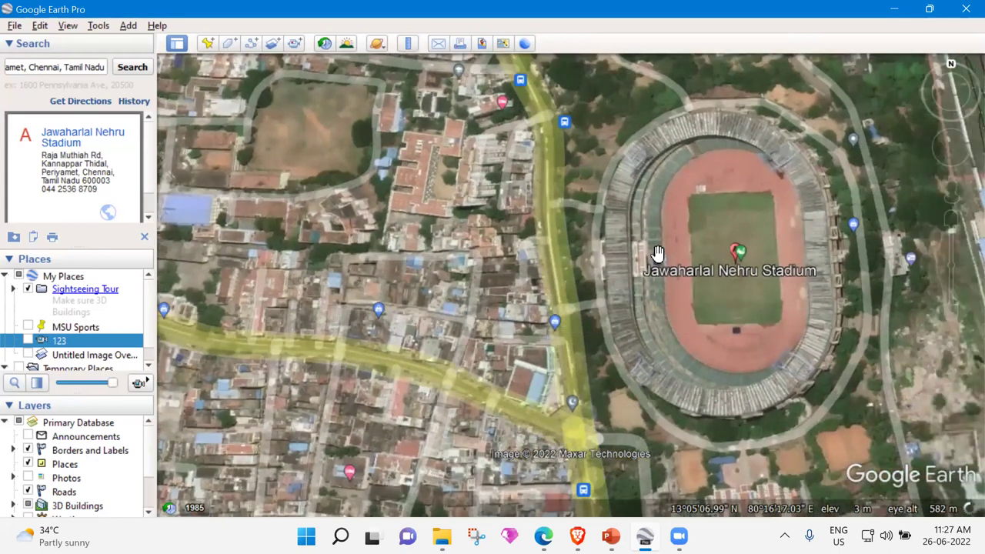
pyautogui.scroll(2, 677, 329)
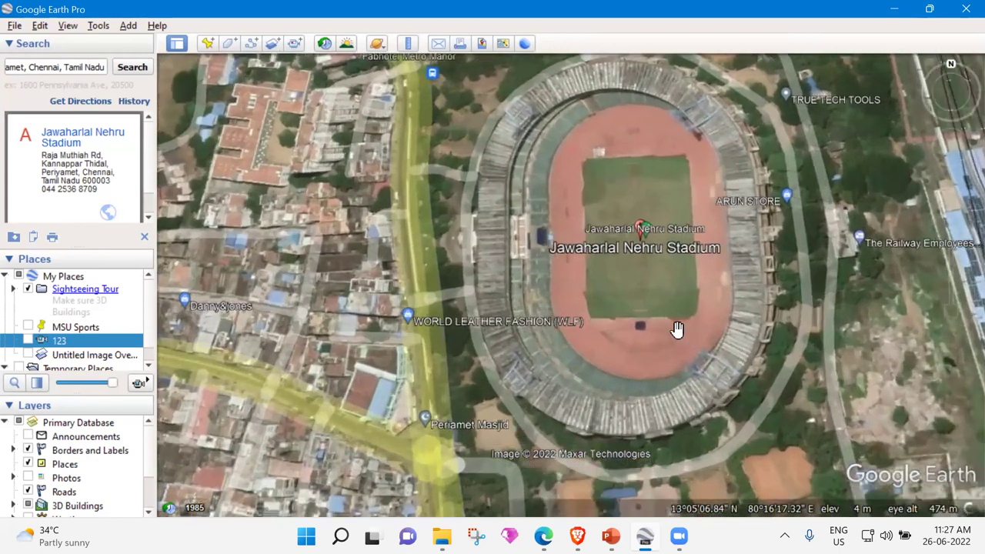
pyautogui.press('Up')
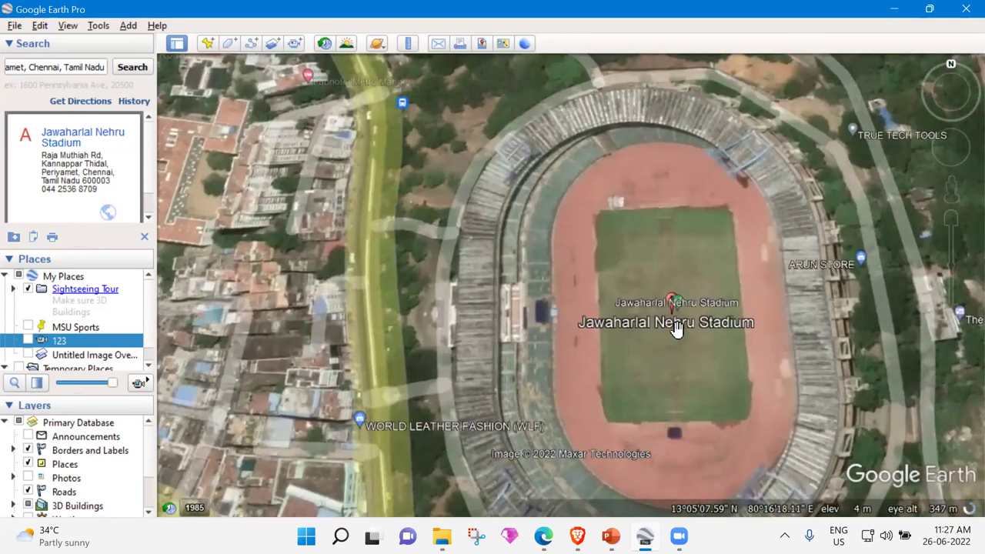
pyautogui.scroll(-1, 655, 302)
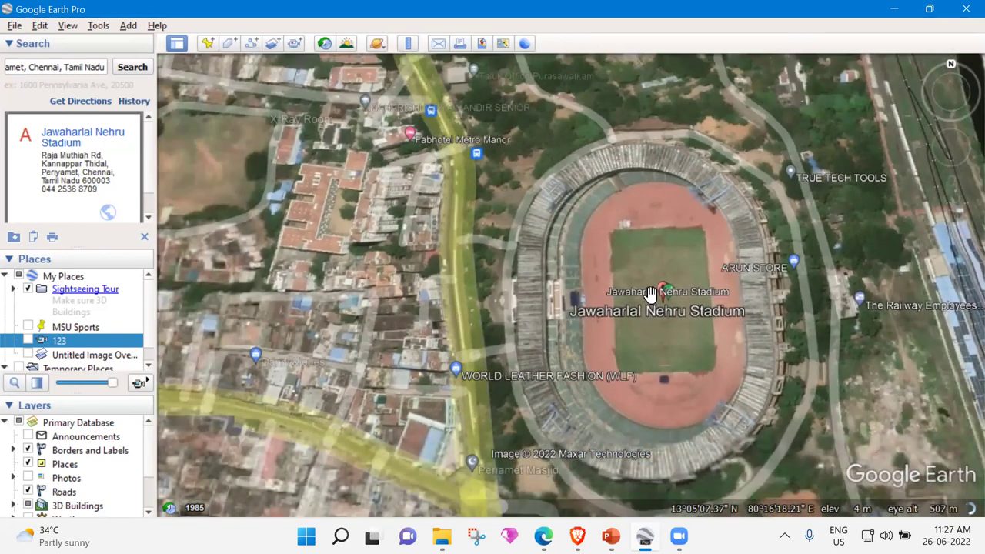
pyautogui.press('Down')
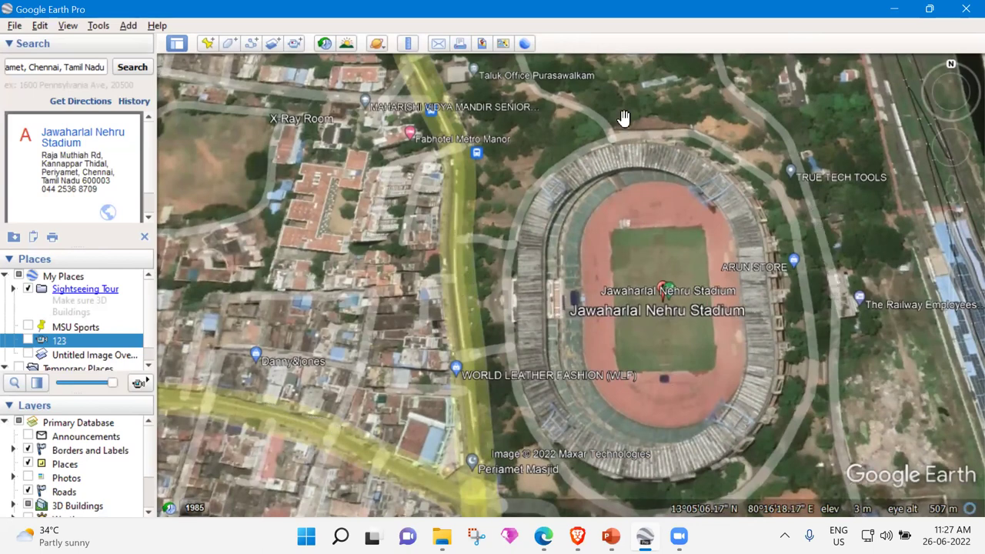
pyautogui.press('Down')
pyautogui.press('Down')
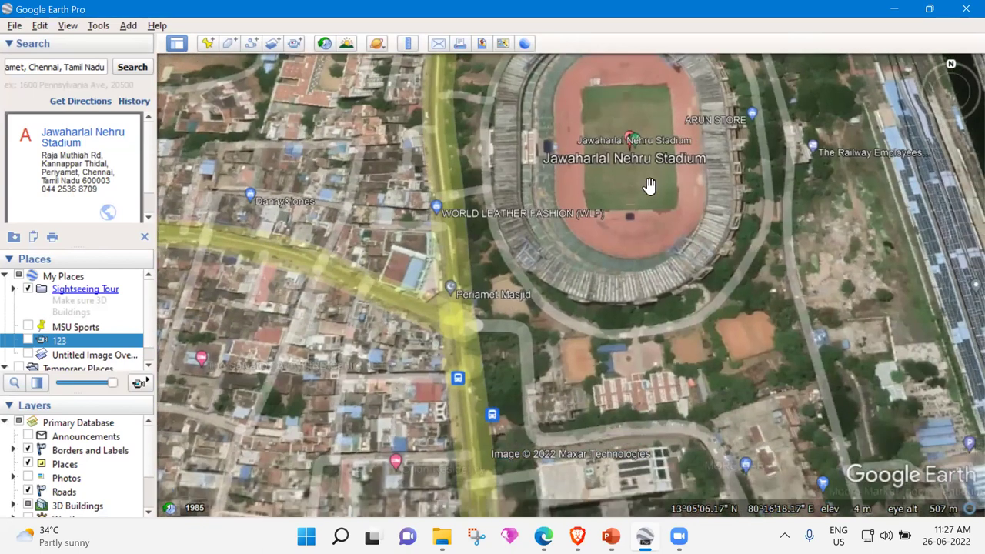
pyautogui.press('Down')
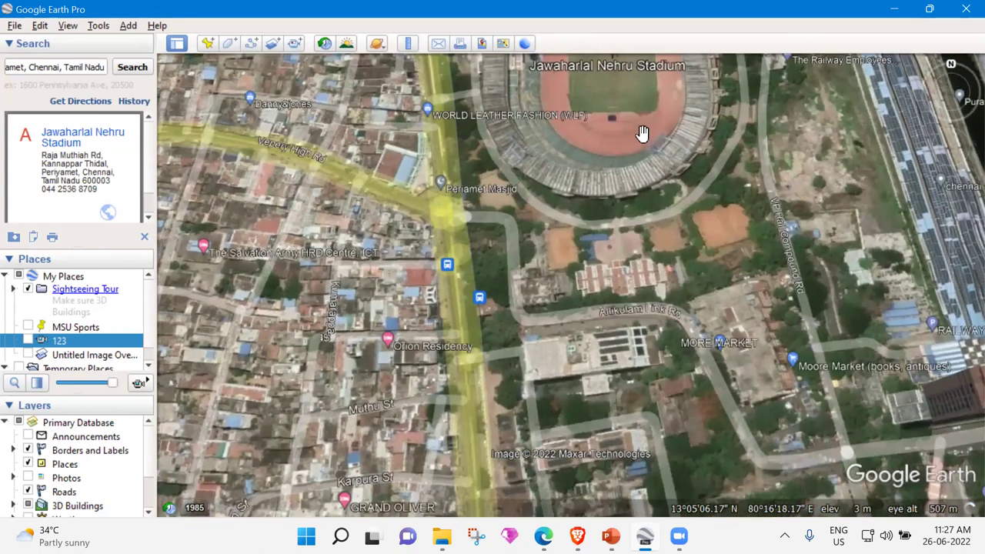
# Examine the Jawaharlal Nehru Stadium's surroundings, from the courts south of it to the indoor arena, skating rink and running track to the north.
pyautogui.press('Up')
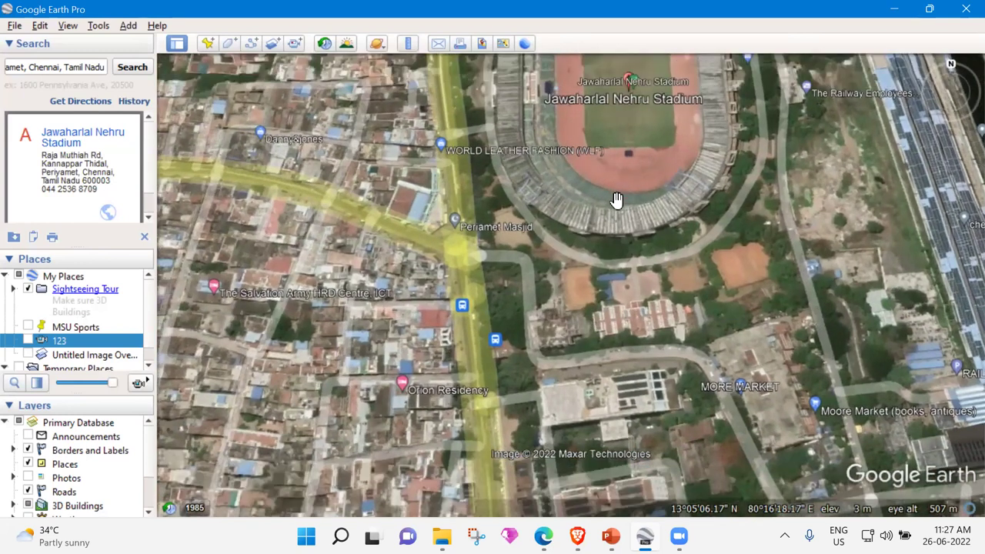
pyautogui.press('Up')
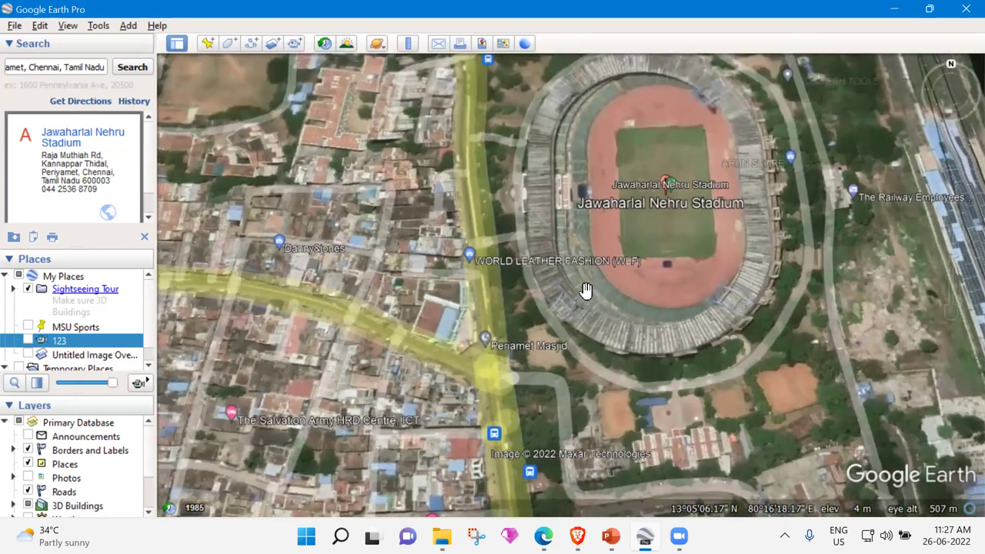
pyautogui.scroll(3, 589, 291)
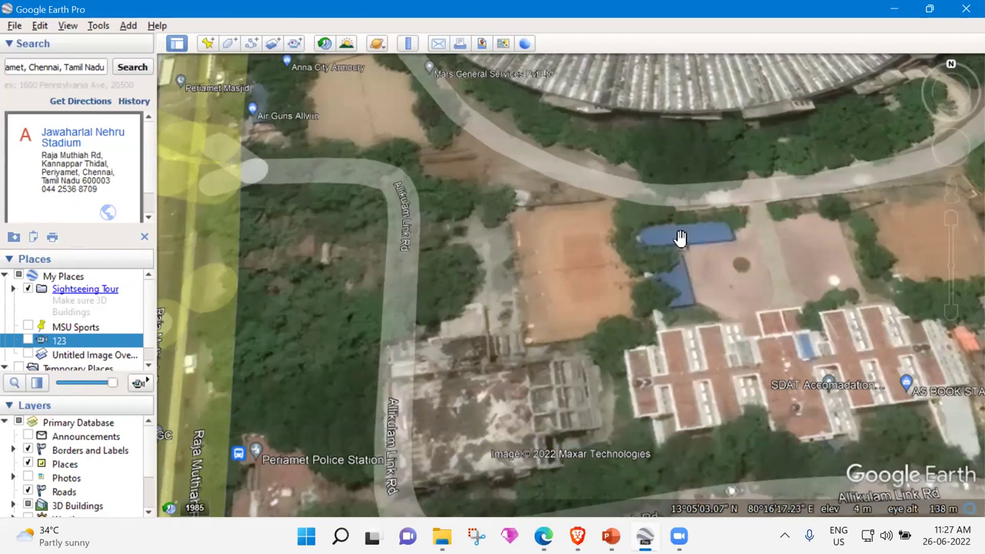
pyautogui.scroll(-2, 679, 301)
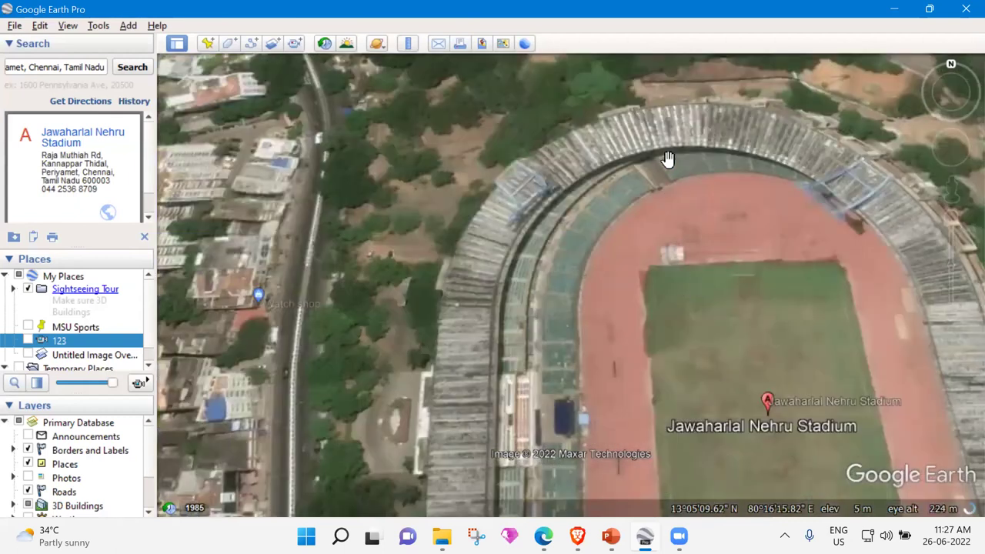
pyautogui.scroll(-2, 658, 203)
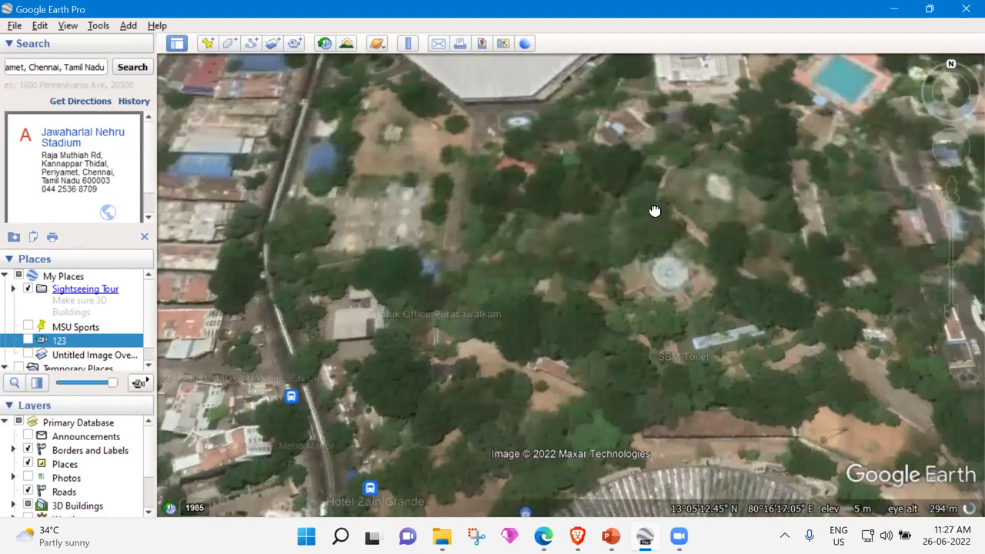
pyautogui.scroll(-3, 654, 447)
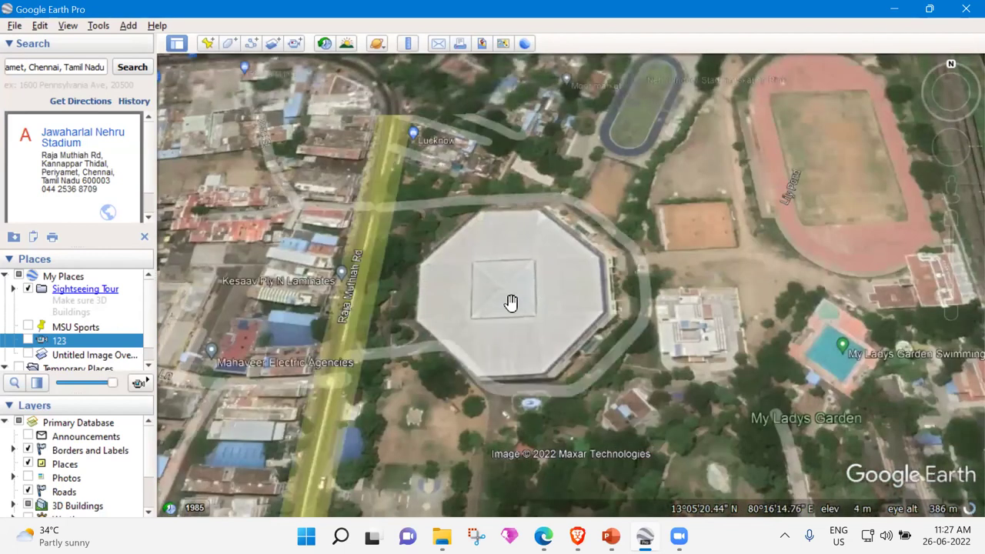
pyautogui.moveTo(817, 214); pyautogui.dragTo(636, 330)
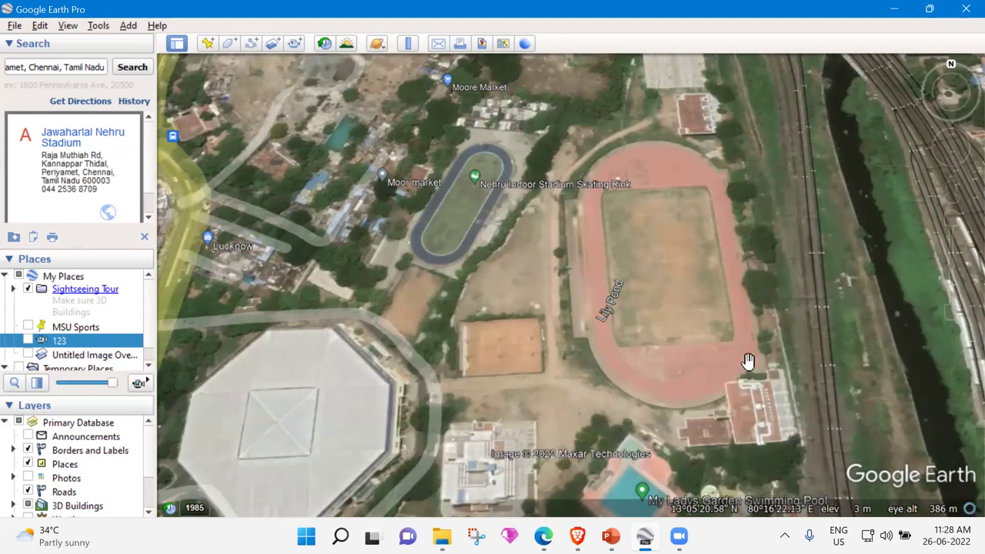
pyautogui.moveTo(691, 272); pyautogui.dragTo(726, 102)
pyautogui.moveTo(662, 398); pyautogui.dragTo(699, 301)
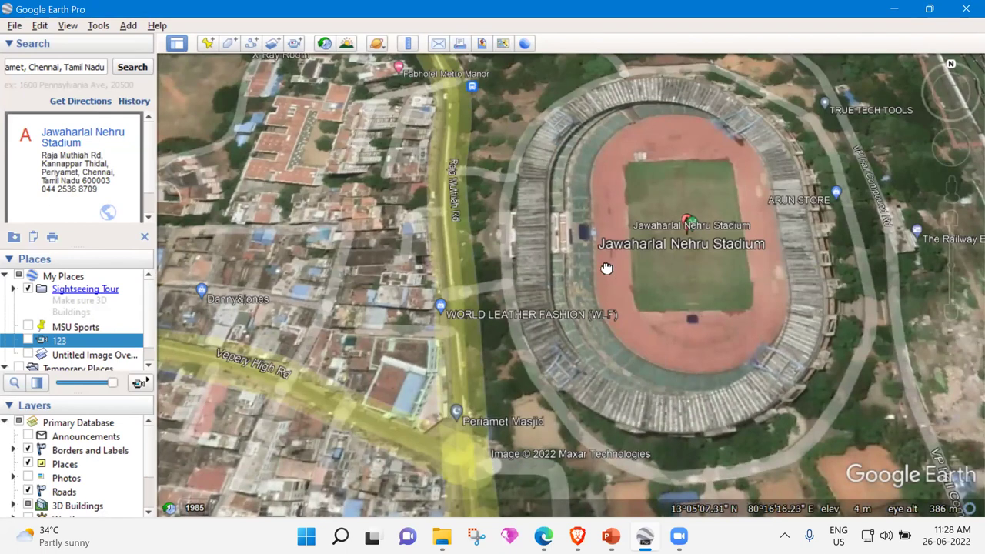
# Start a Ruler path measurement in meters and draw the stadium's northern boundary from west to east, about 214 m long.
pyautogui.moveTo(606, 268); pyautogui.dragTo(612, 293)
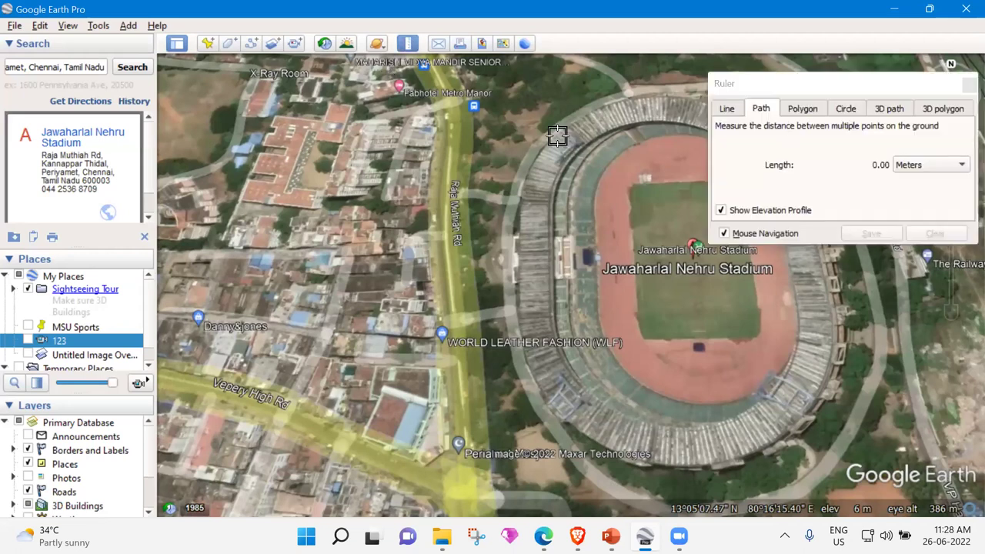
pyautogui.click(483, 131)
pyautogui.click(900, 87)
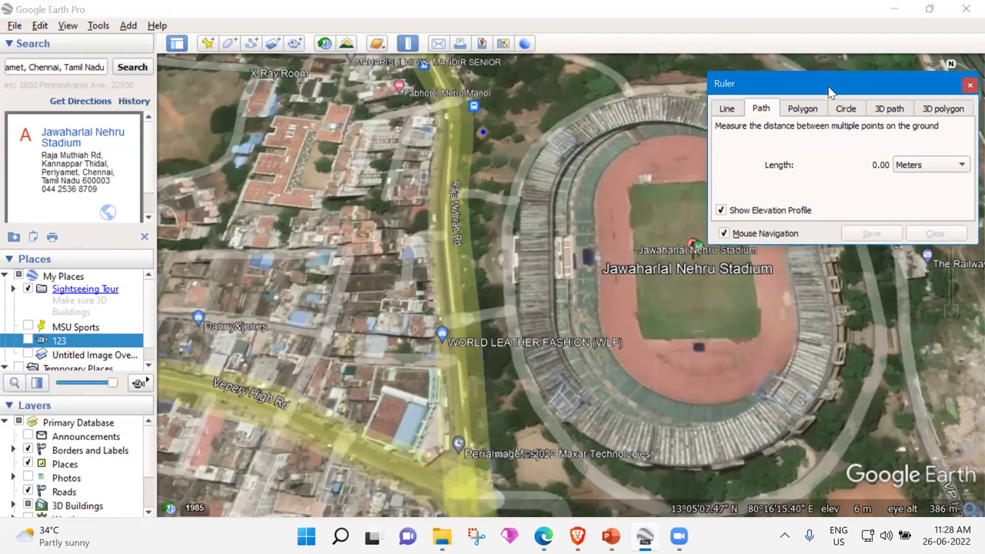
pyautogui.moveTo(835, 90); pyautogui.dragTo(144, 232)
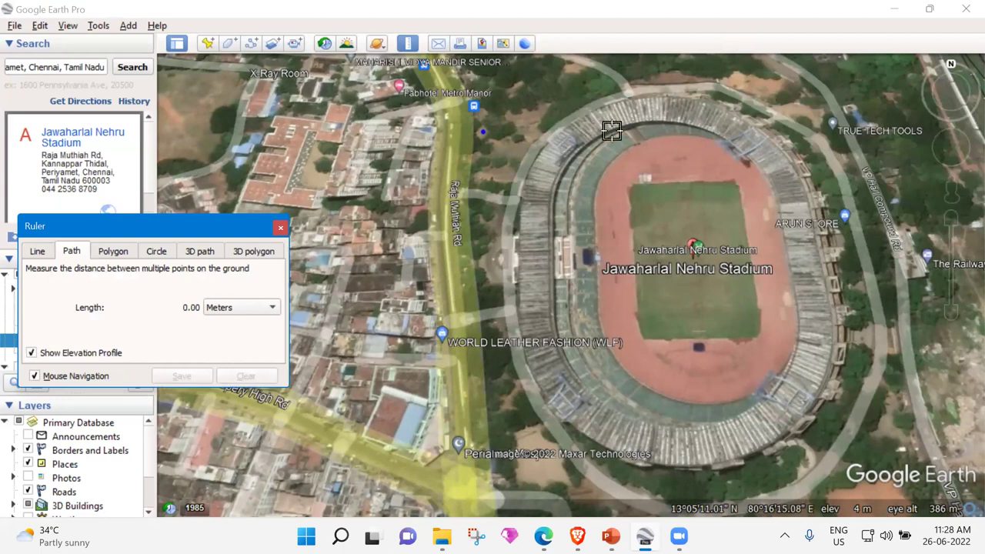
pyautogui.click(778, 96)
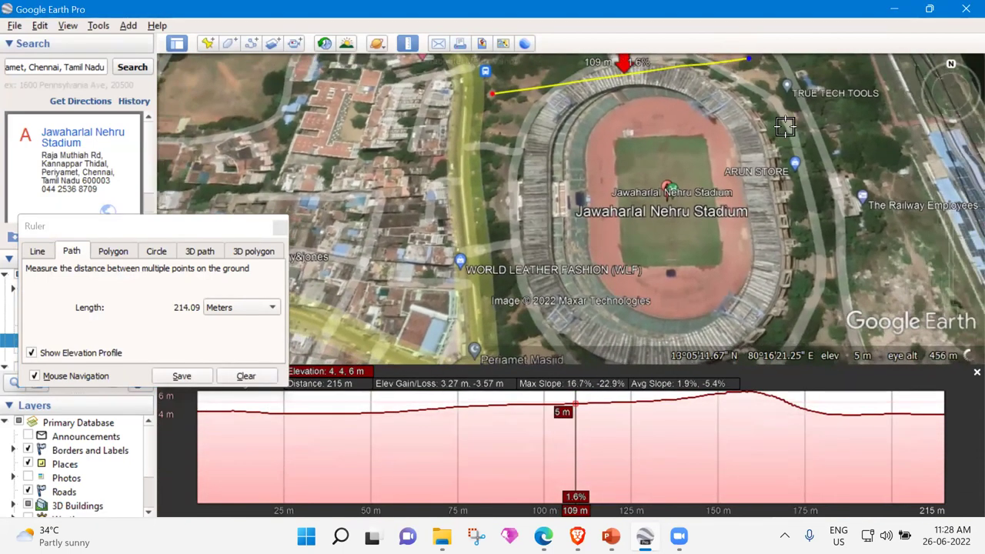
# Add the eastern, southern and western sides to close the path around the stadium, about 914 m in total.
pyautogui.scroll(-3, 666, 317)
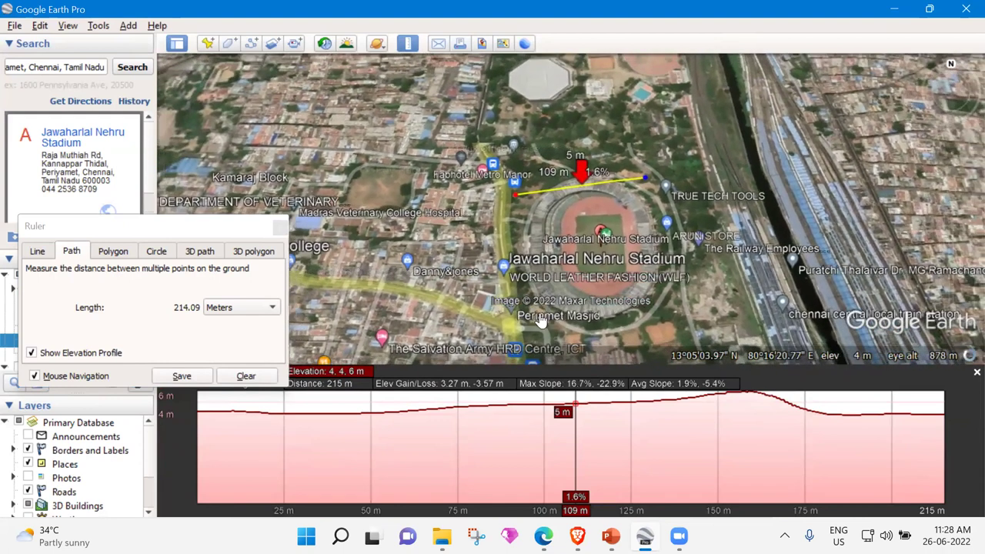
pyautogui.click(538, 316)
pyautogui.click(523, 316)
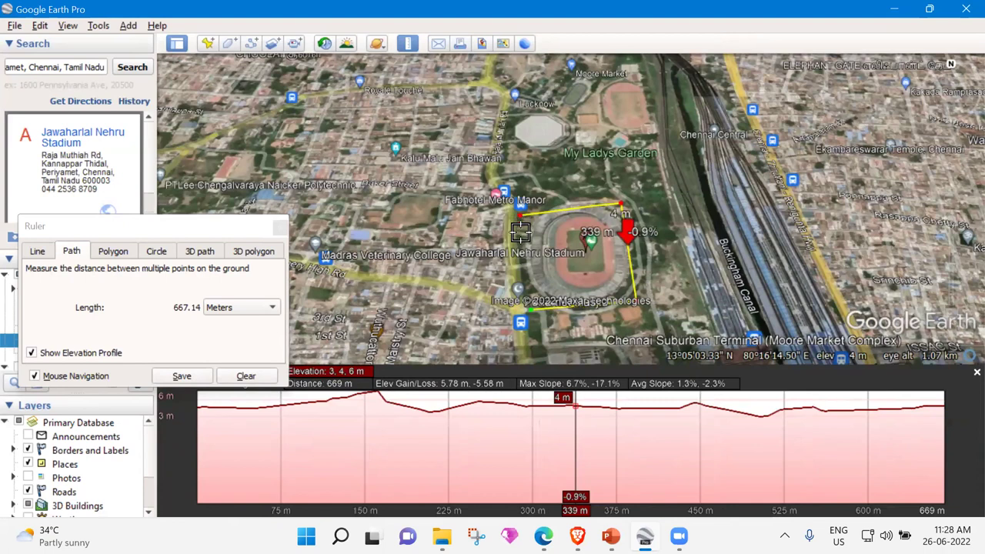
pyautogui.click(520, 232)
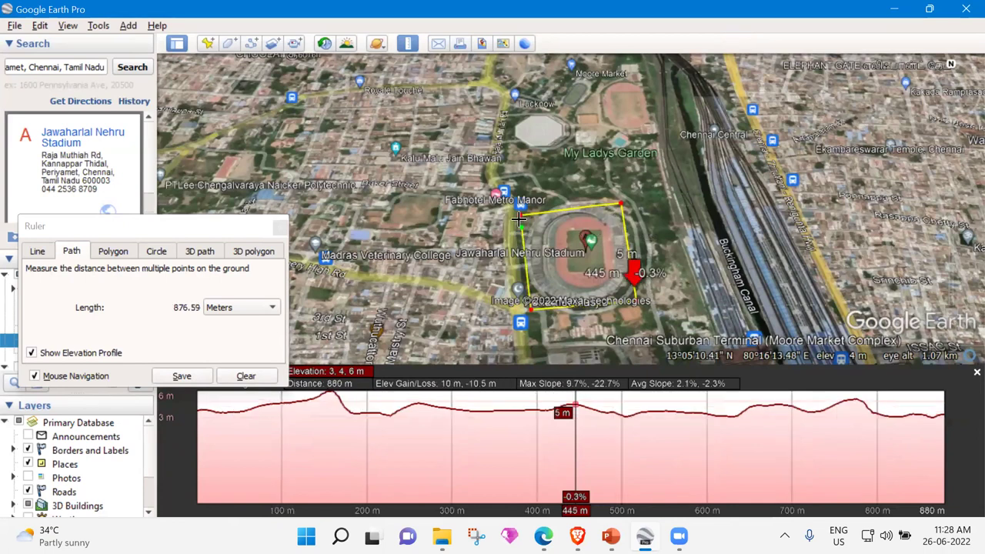
pyautogui.click(518, 216)
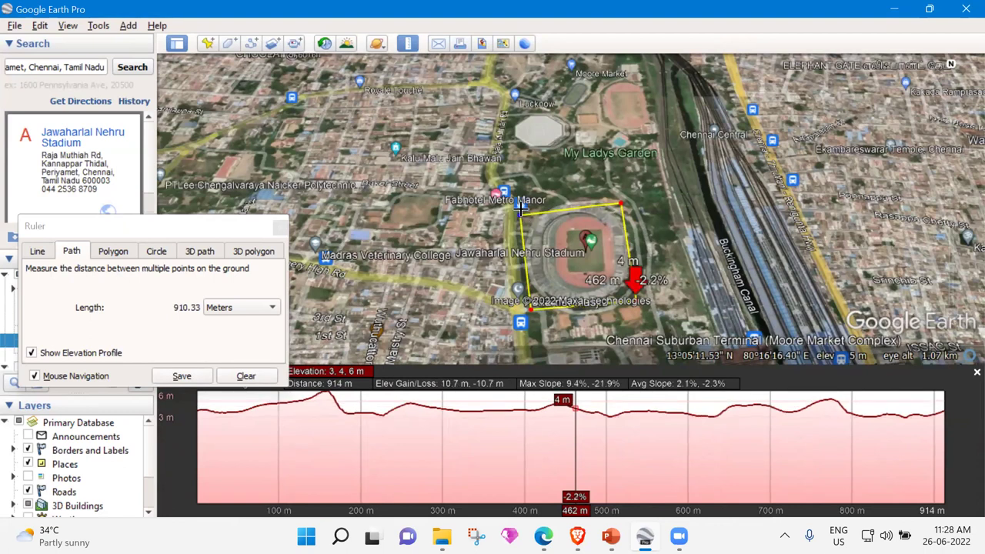
pyautogui.click(515, 213)
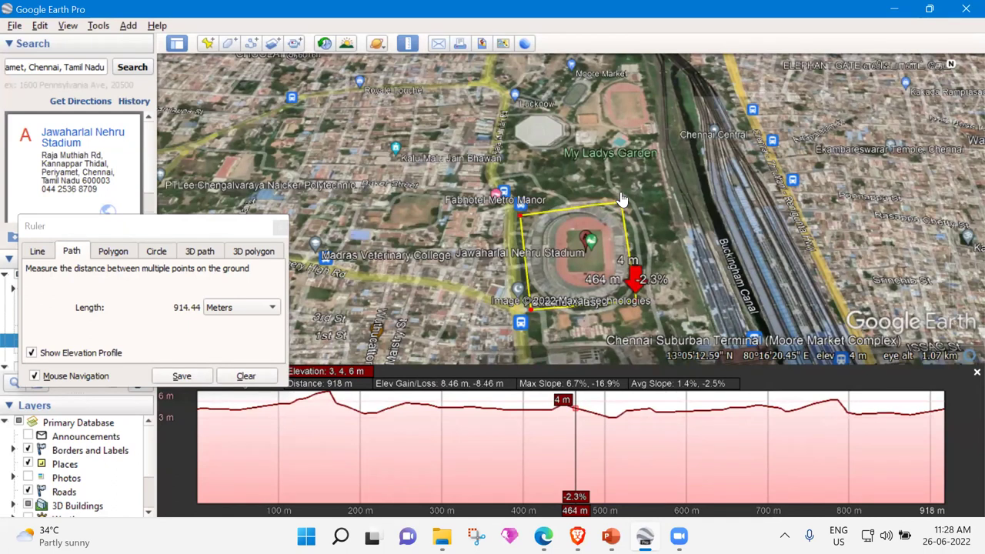
# Adjust the path's northeastern, northwestern and southeastern corners to a total length of about 994 m, and close the Ruler window.
pyautogui.moveTo(622, 200); pyautogui.dragTo(630, 199)
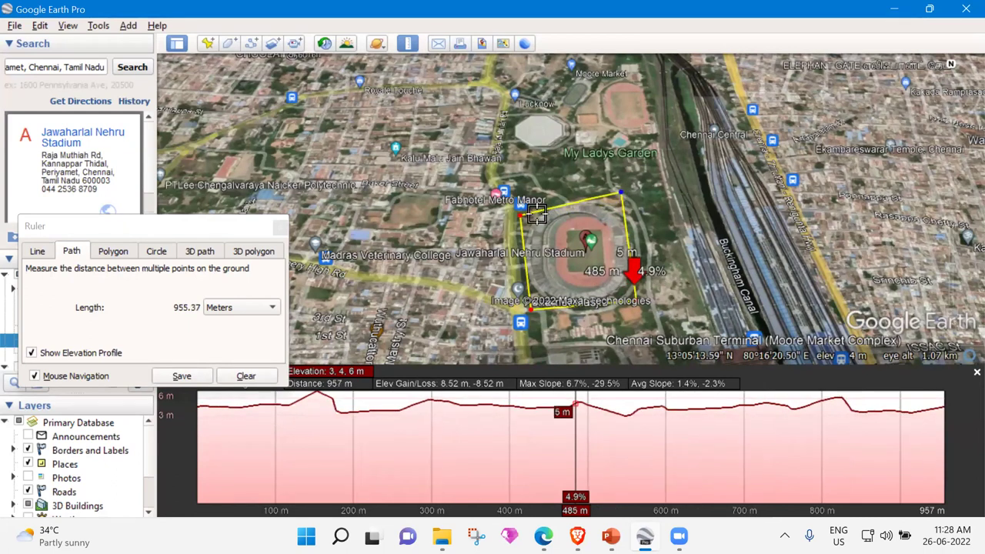
pyautogui.moveTo(518, 216)
pyautogui.mouseDown()
pyautogui.moveTo(522, 232)
pyautogui.moveTo(524, 209)
pyautogui.moveTo(523, 235)
pyautogui.moveTo(526, 205)
pyautogui.mouseUp()
pyautogui.moveTo(633, 302); pyautogui.dragTo(639, 310)
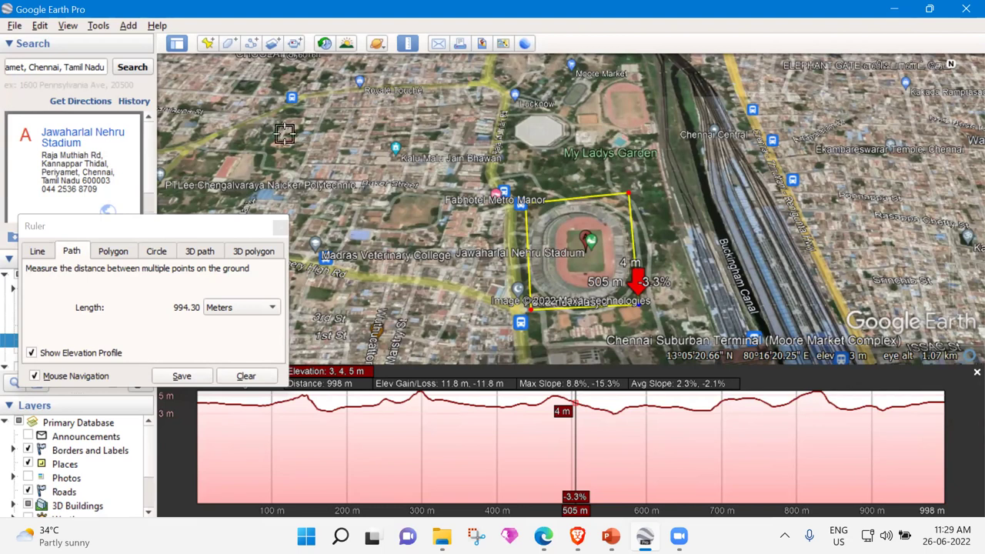
pyautogui.click(284, 227)
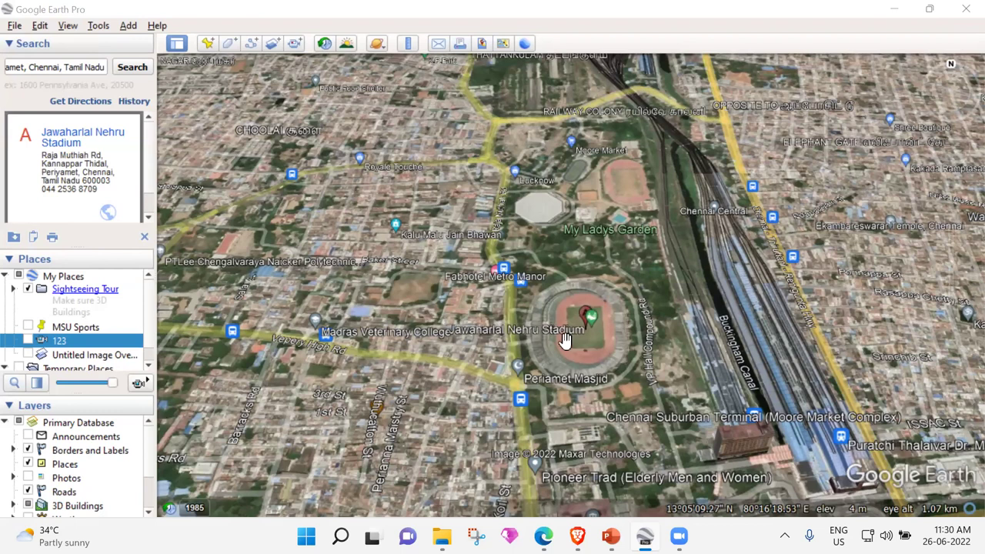
# Clear the stadium search result, fly to the saved MSU Sports placemark and view the University Stadium grounds up close.
pyautogui.click(145, 239)
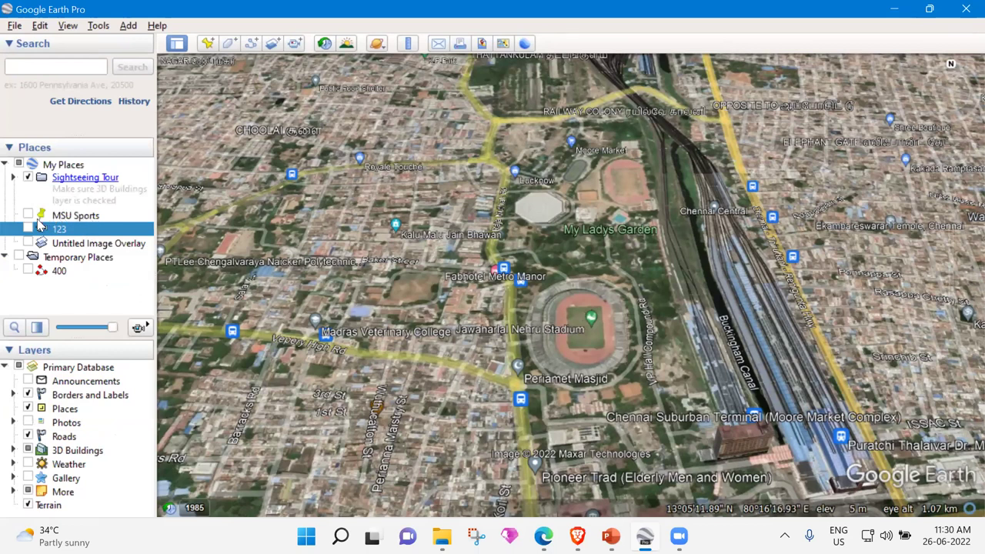
pyautogui.click(73, 218)
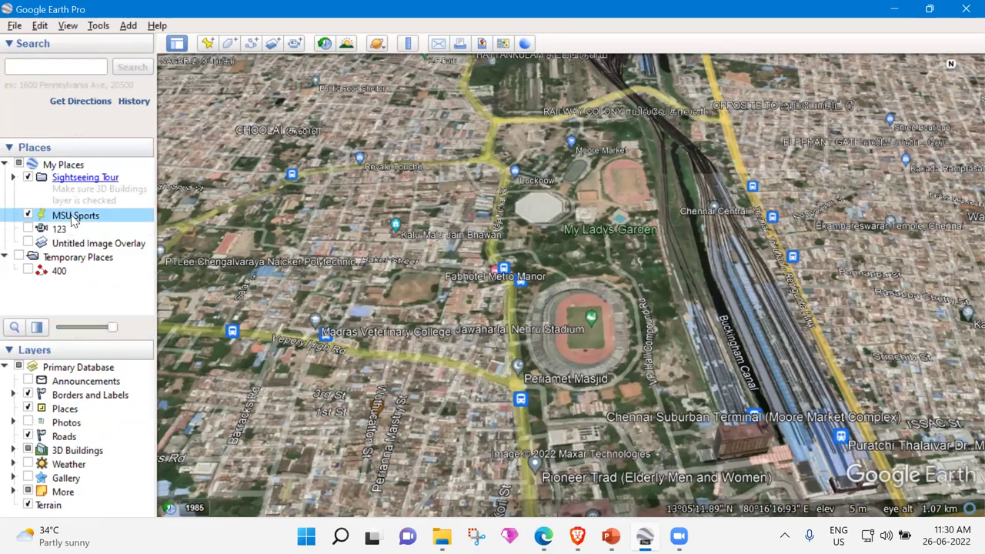
pyautogui.doubleClick(74, 217)
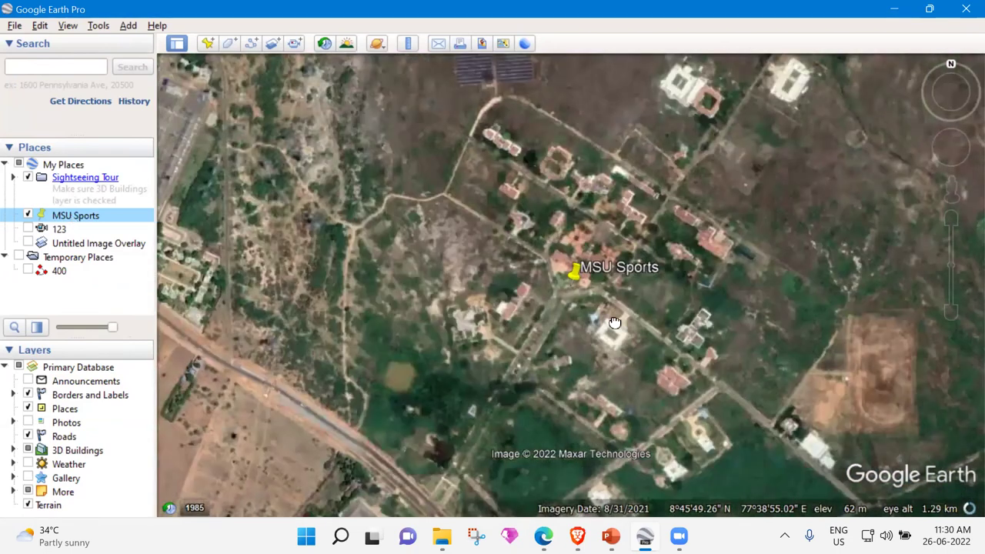
pyautogui.scroll(2, 542, 281)
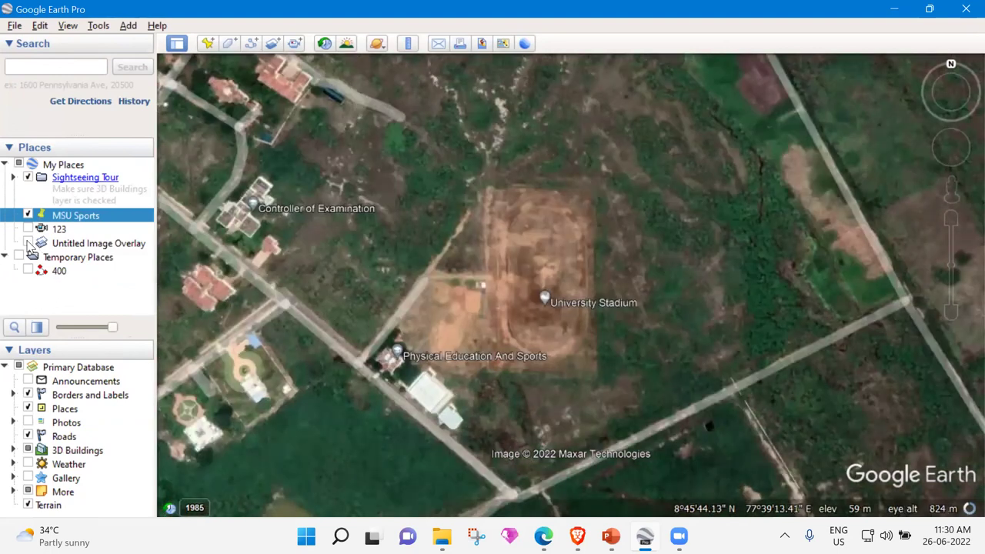
# Show the saved Untitled Image Overlay of the 400 metre track marking plan on the University Stadium and inspect it closely.
pyautogui.click(29, 243)
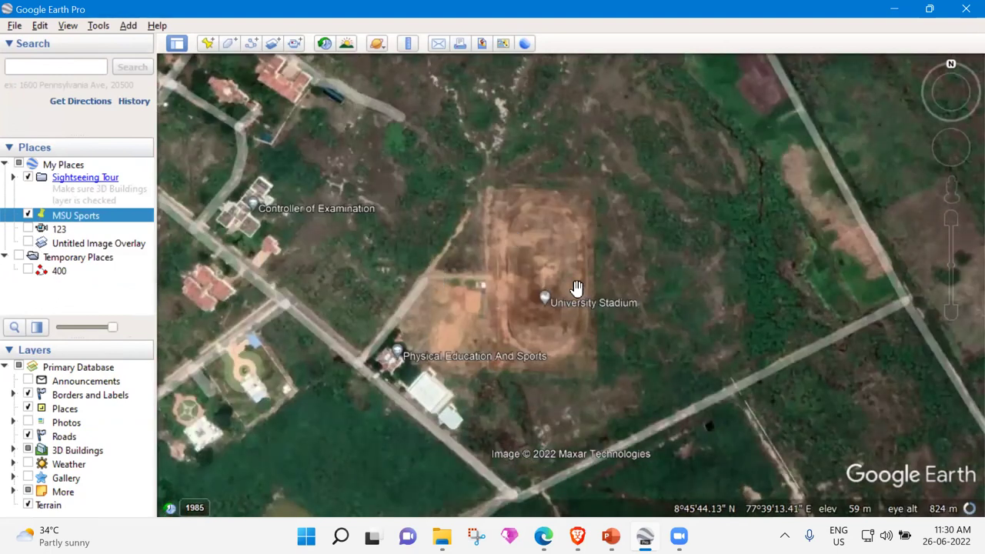
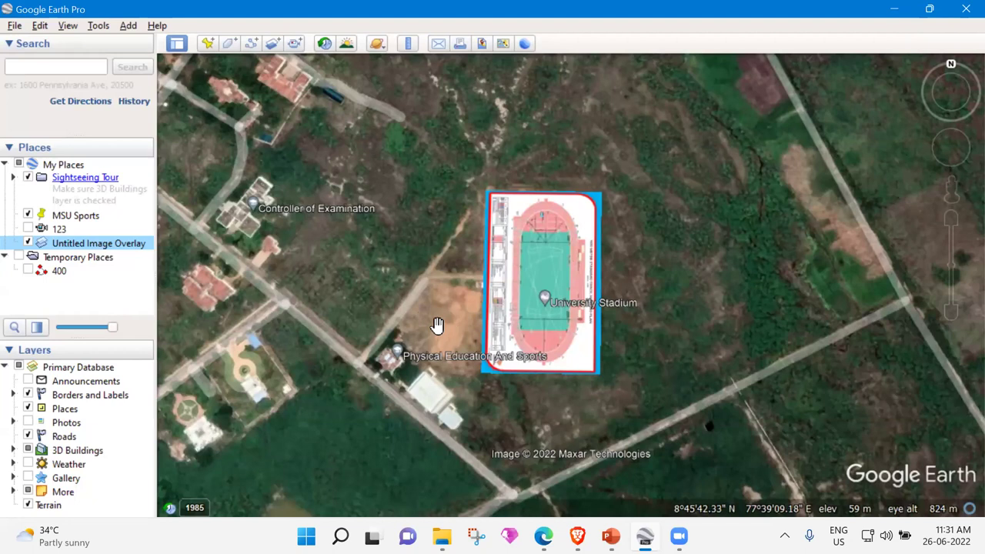
pyautogui.scroll(3, 451, 327)
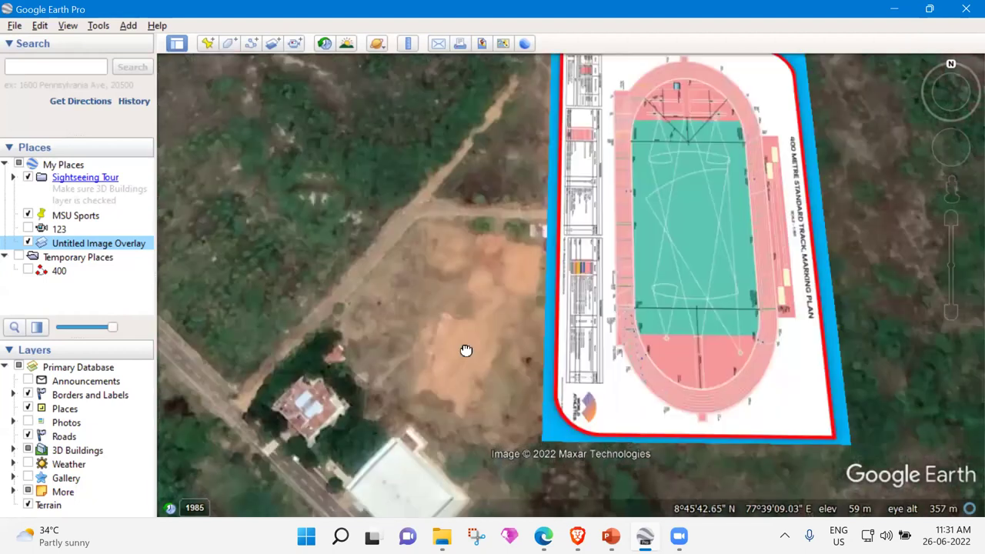
pyautogui.scroll(-1, 467, 273)
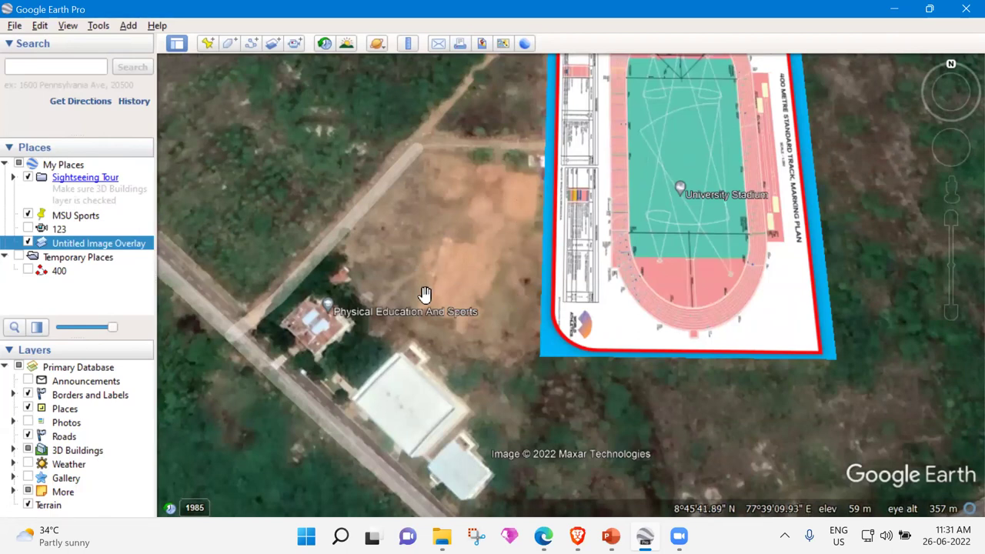
# Start a new image overlay over the open ground south of the University Stadium and load the image Track Marking 2.
pyautogui.press('Down')
pyautogui.press('Right')
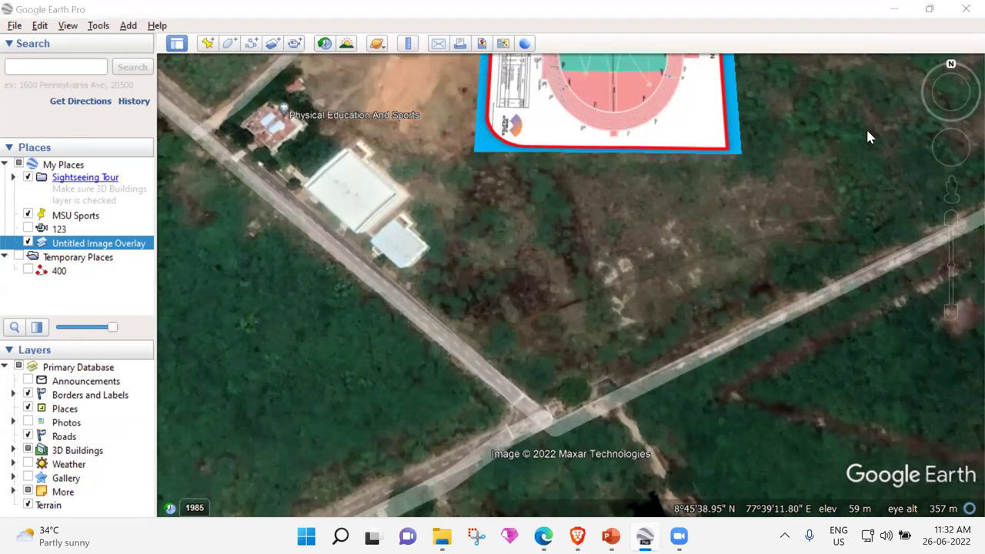
pyautogui.click(269, 45)
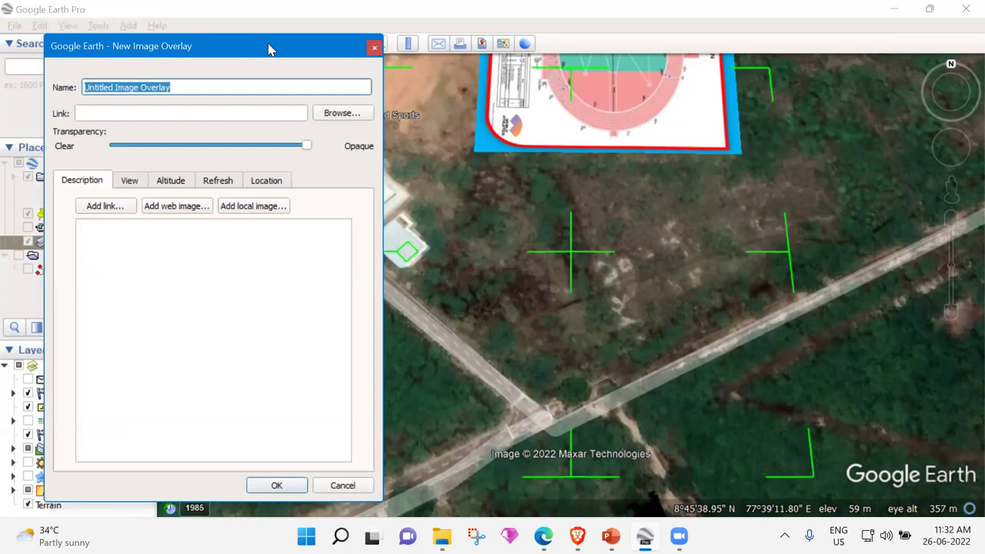
pyautogui.click(345, 114)
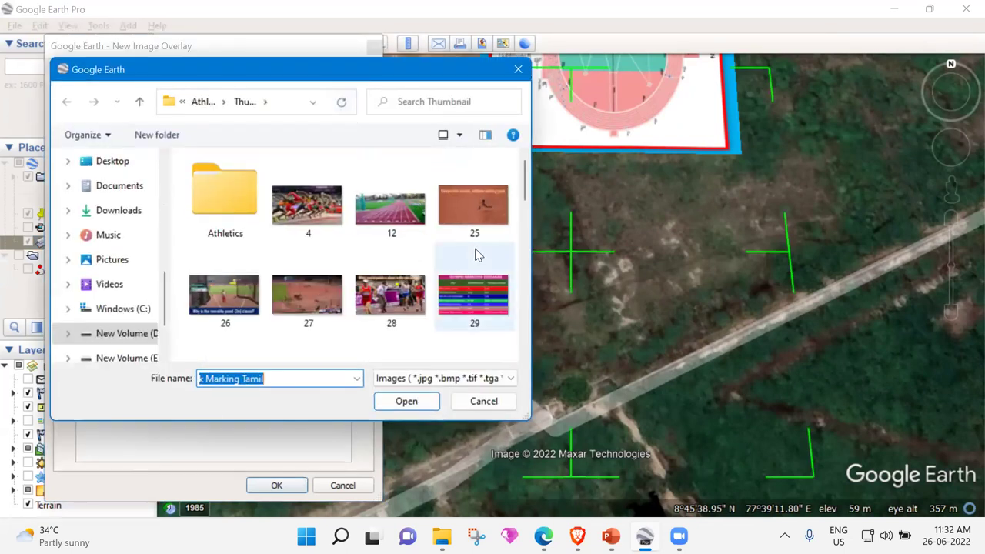
pyautogui.scroll(-8, 377, 284)
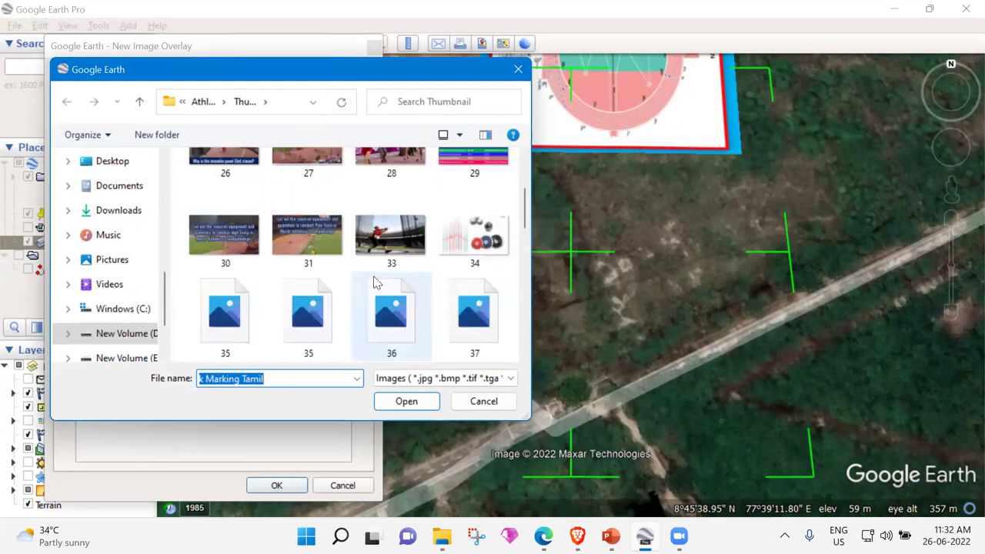
pyautogui.scroll(-5, 377, 284)
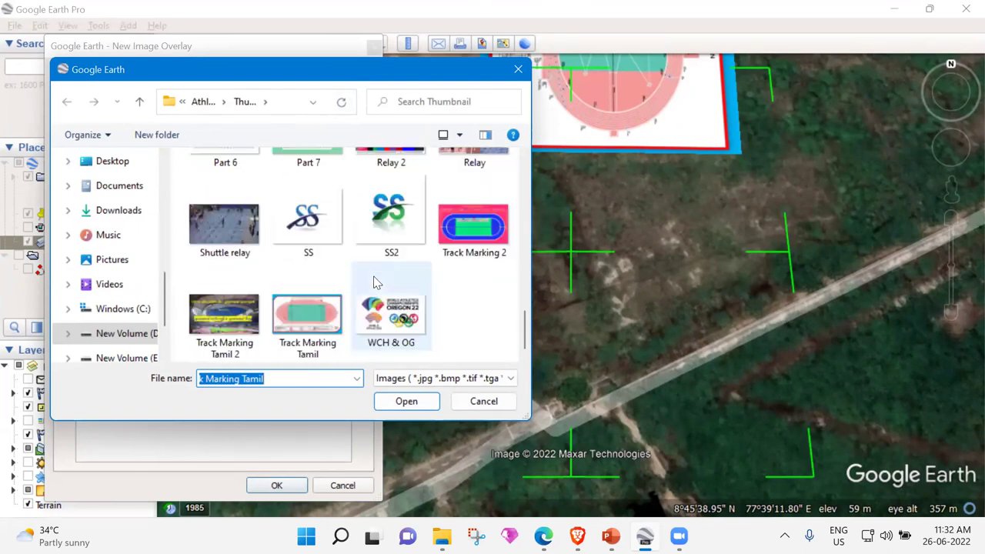
pyautogui.click(474, 229)
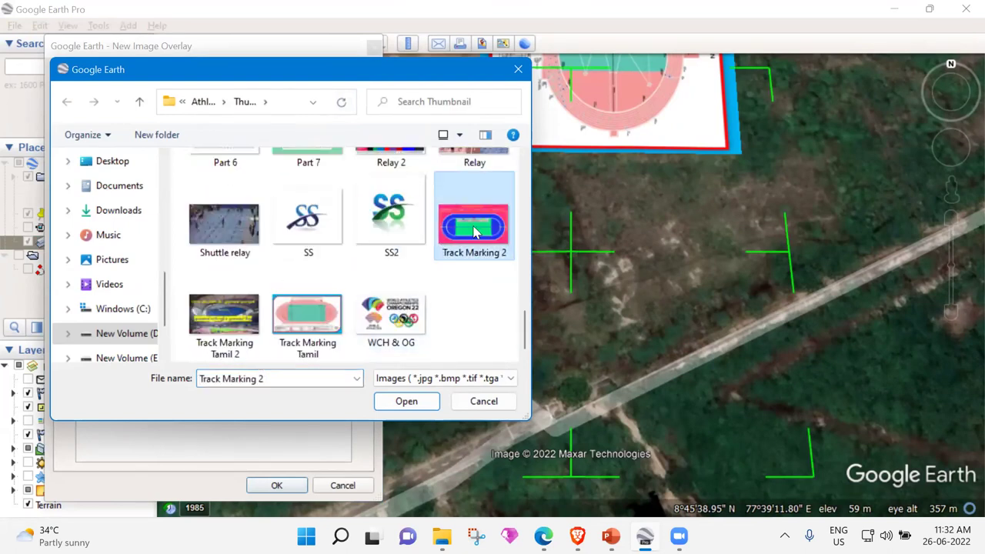
pyautogui.doubleClick(474, 229)
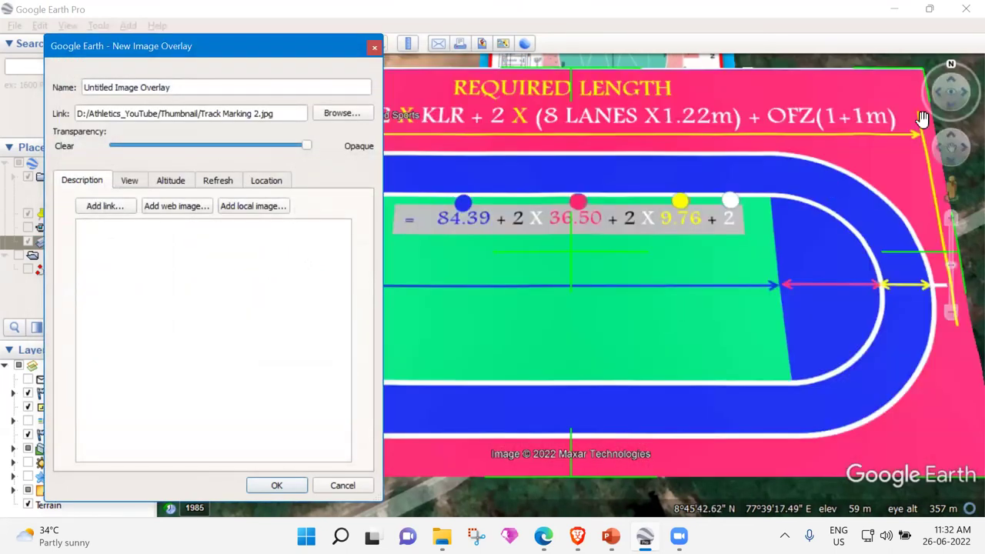
# Shrink the Track Marking 2 overlay, tilt it to match the stadium plan and place it on the open ground west of the stadium.
pyautogui.click(953, 263)
pyautogui.moveTo(953, 264); pyautogui.dragTo(788, 282)
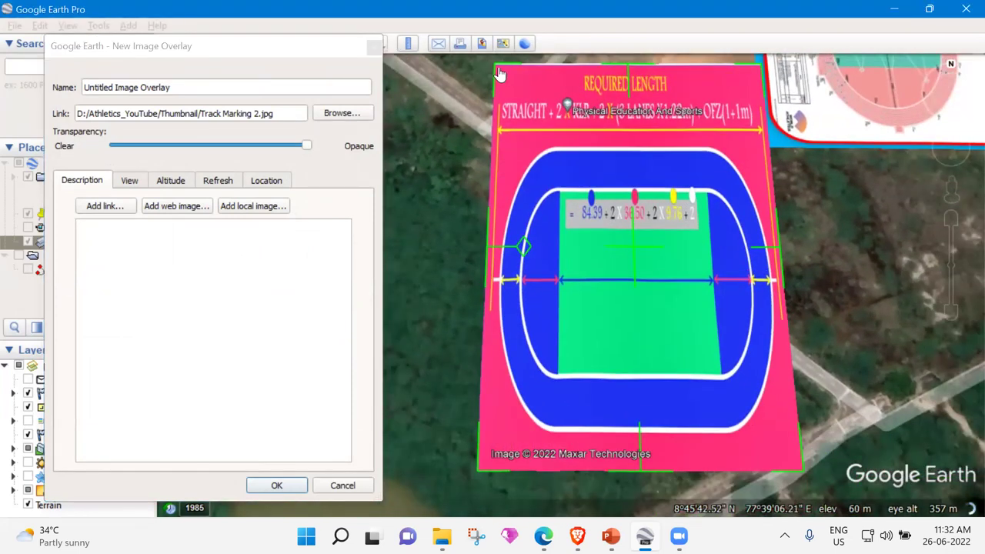
pyautogui.moveTo(493, 80); pyautogui.dragTo(707, 111)
pyautogui.moveTo(637, 297); pyautogui.dragTo(596, 363)
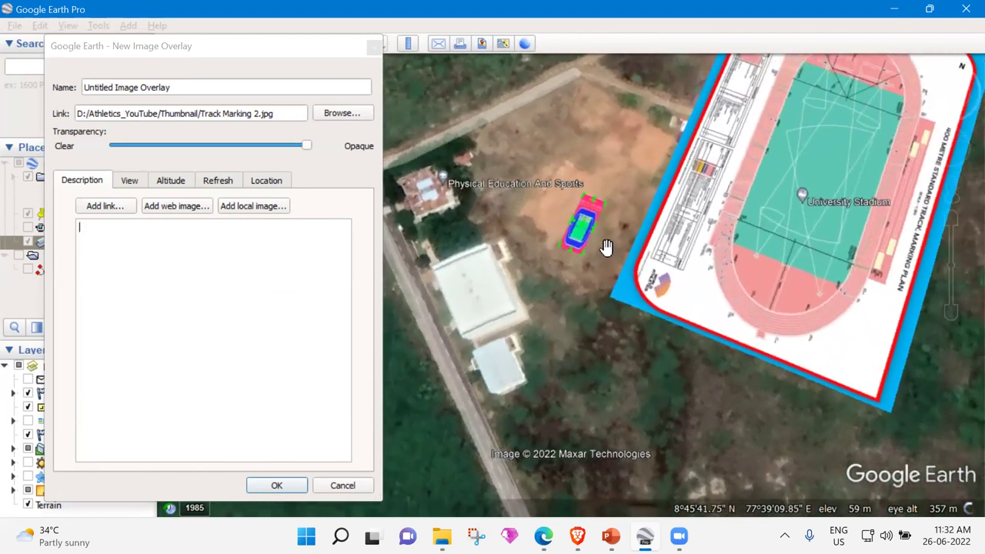
# Move the Track Marking 2 overlay to the open ground's northern end and enlarge it to span the ground beside Physical Education And Sports.
pyautogui.scroll(1, 560, 213)
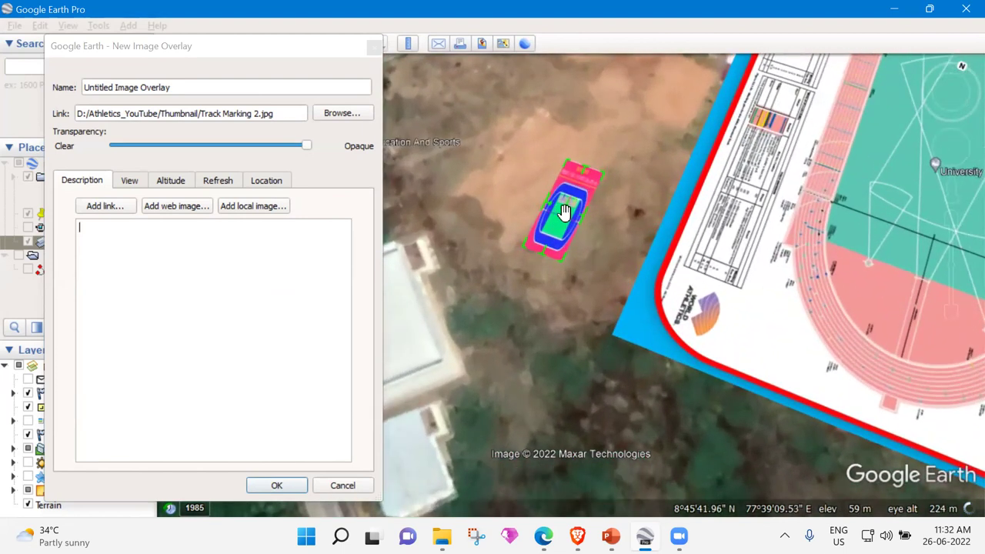
pyautogui.moveTo(564, 218); pyautogui.dragTo(583, 120)
pyautogui.moveTo(572, 181); pyautogui.dragTo(668, 159)
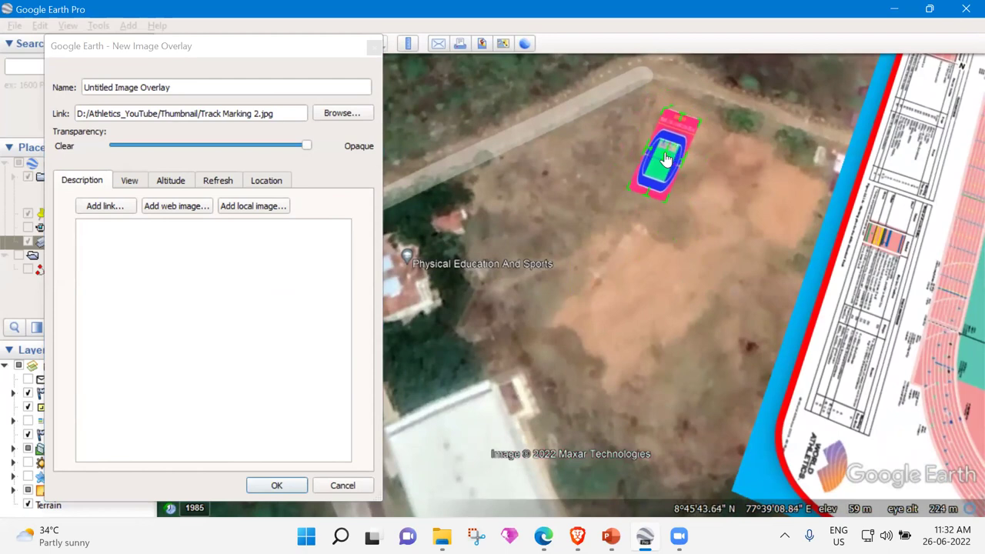
pyautogui.moveTo(661, 192); pyautogui.dragTo(726, 526)
pyautogui.scroll(-3, 759, 296)
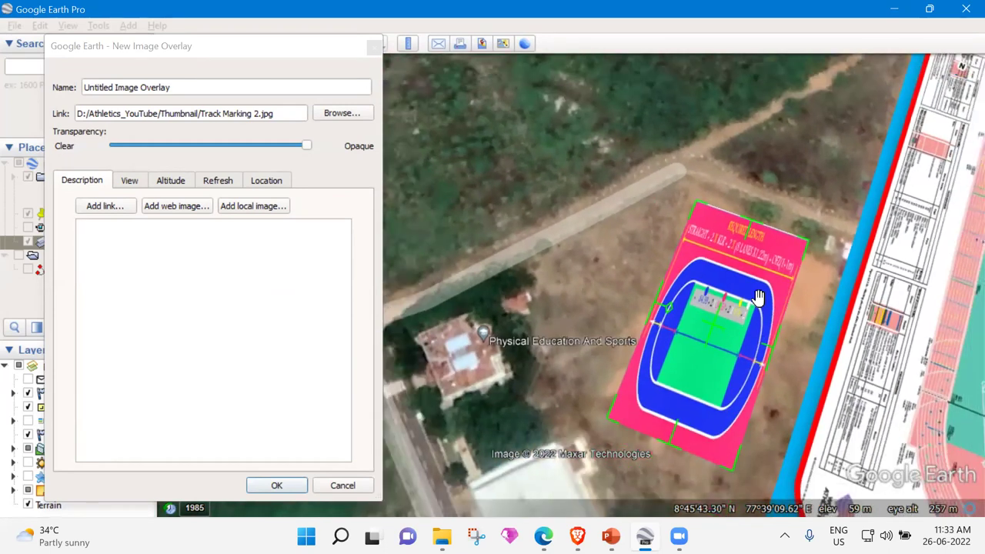
pyautogui.scroll(-3, 758, 297)
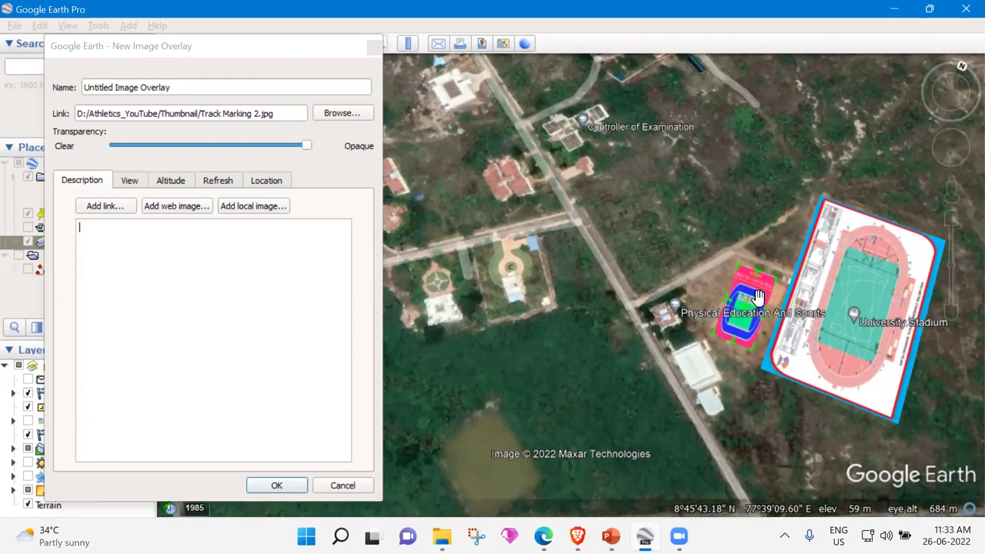
pyautogui.scroll(-3, 758, 297)
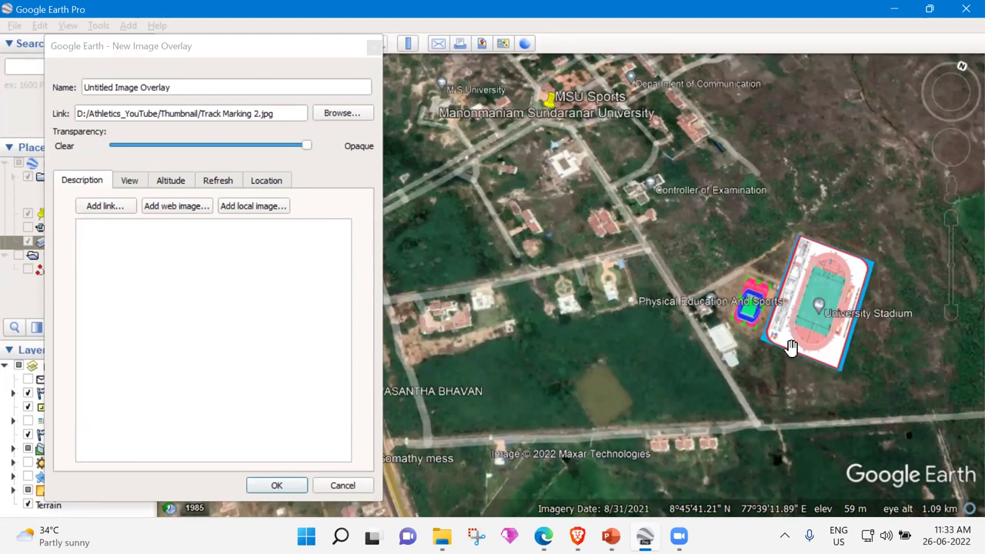
pyautogui.scroll(2, 776, 372)
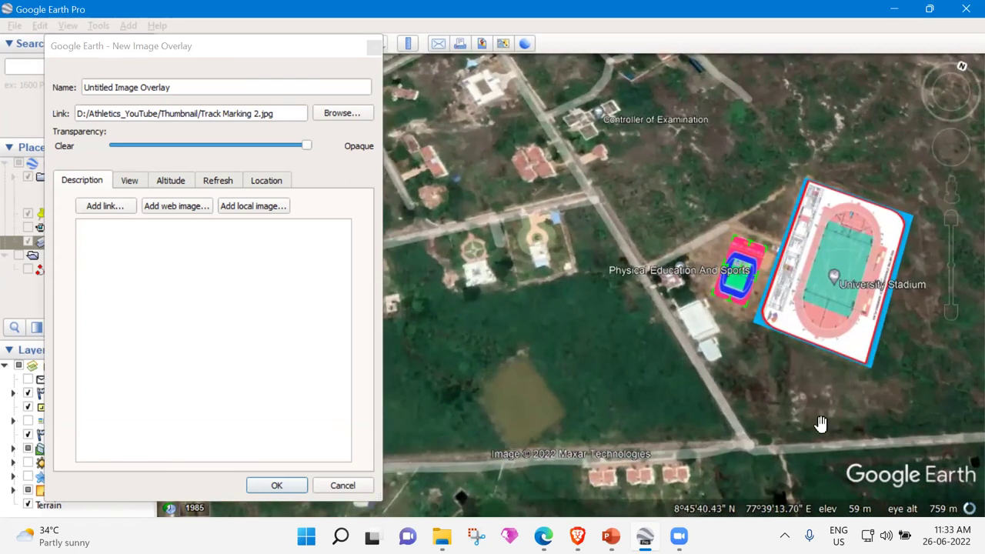
pyautogui.scroll(-2, 723, 319)
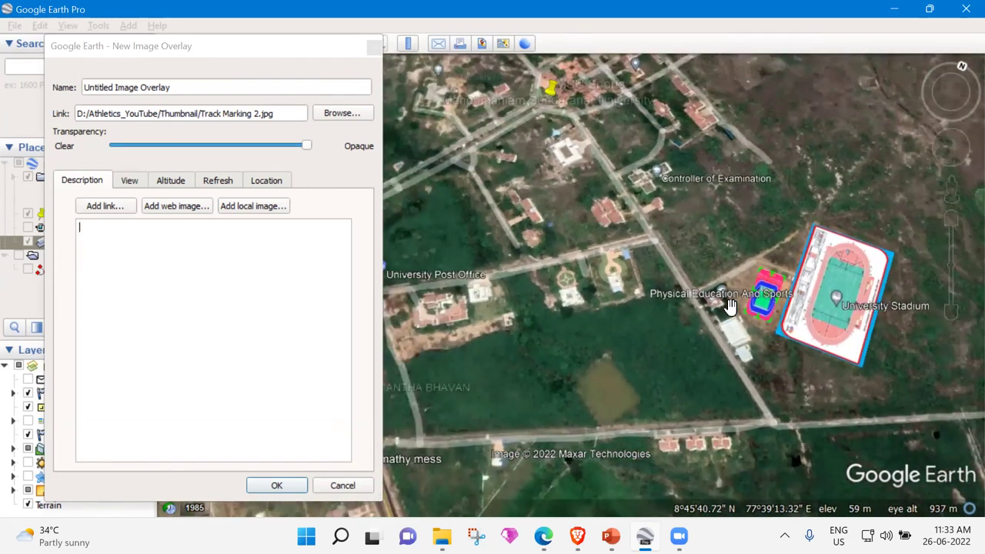
pyautogui.scroll(3, 731, 304)
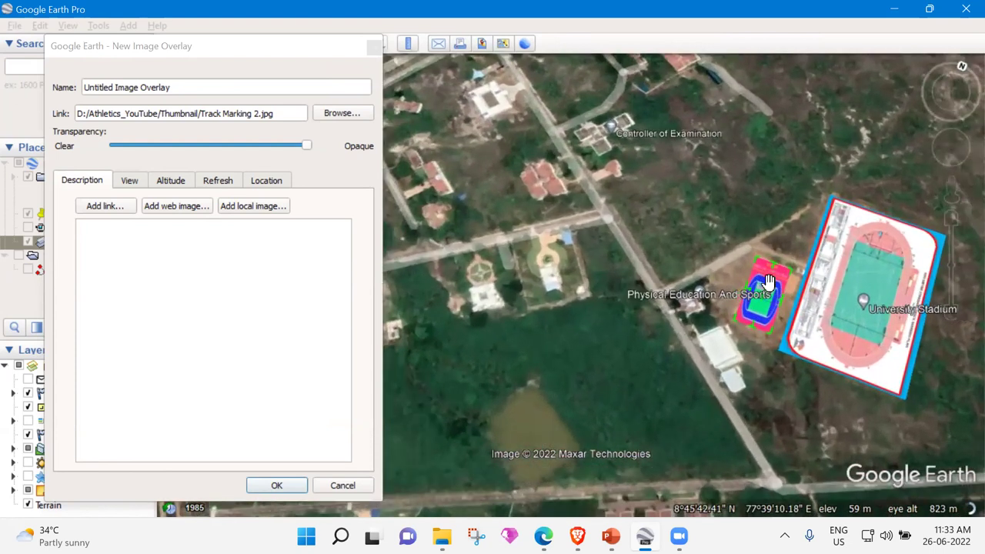
# Discard the new image overlay and hide the Untitled Image Overlay from the map.
pyautogui.click(343, 484)
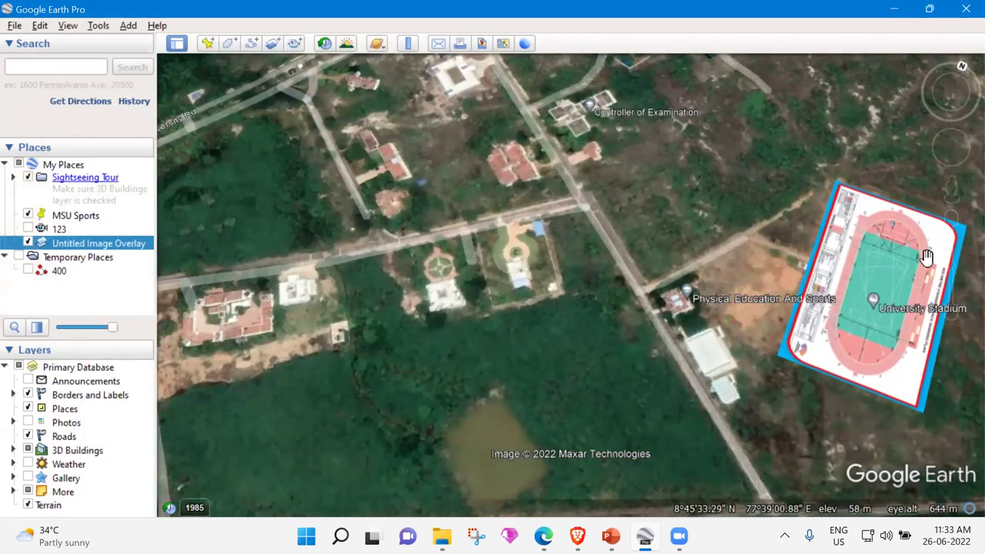
pyautogui.click(28, 243)
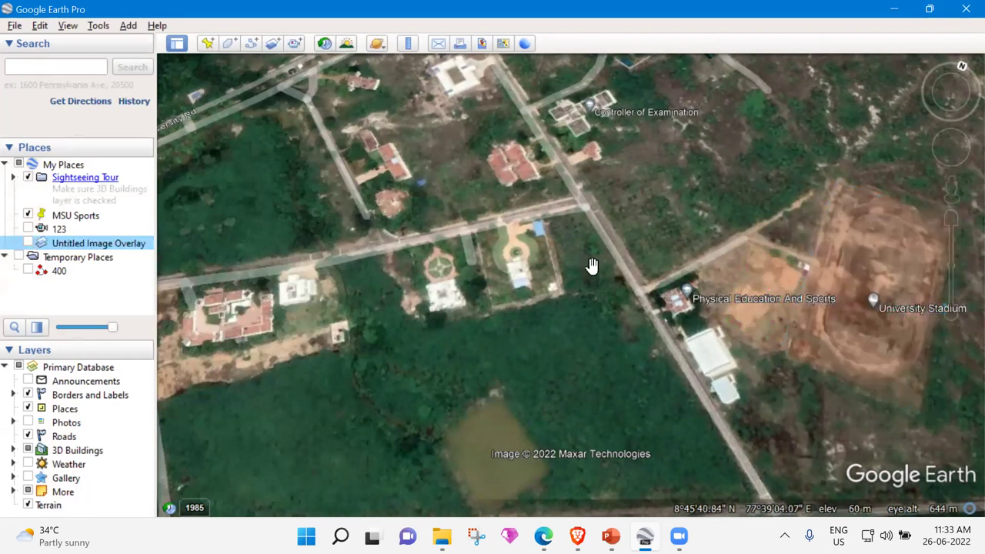
# Turn on historical imagery over the University Stadium ground and go back through 2/2020 to 5/2011.
pyautogui.moveTo(473, 295); pyautogui.dragTo(455, 279)
pyautogui.moveTo(461, 273); pyautogui.dragTo(541, 386, button='middle')
pyautogui.scroll(3, 539, 386)
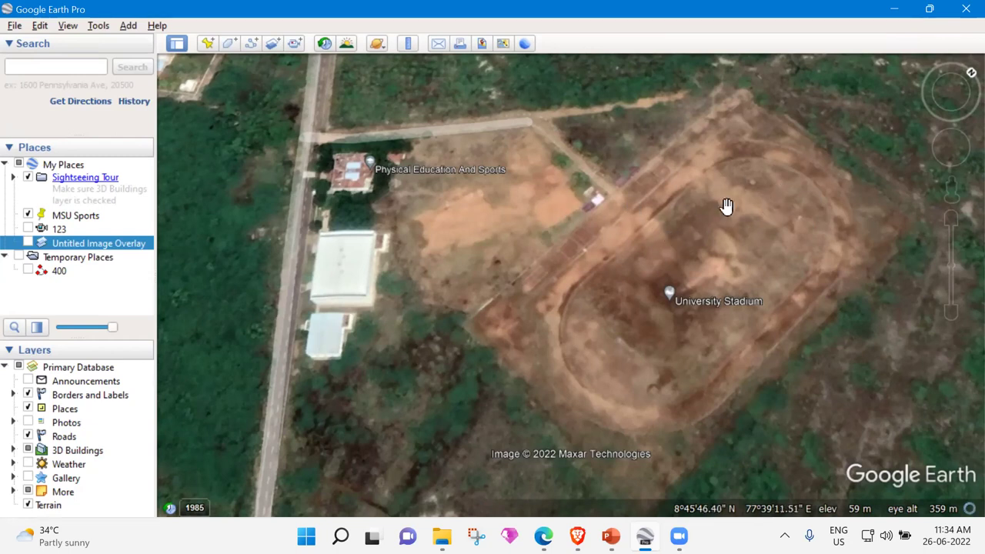
pyautogui.click(327, 49)
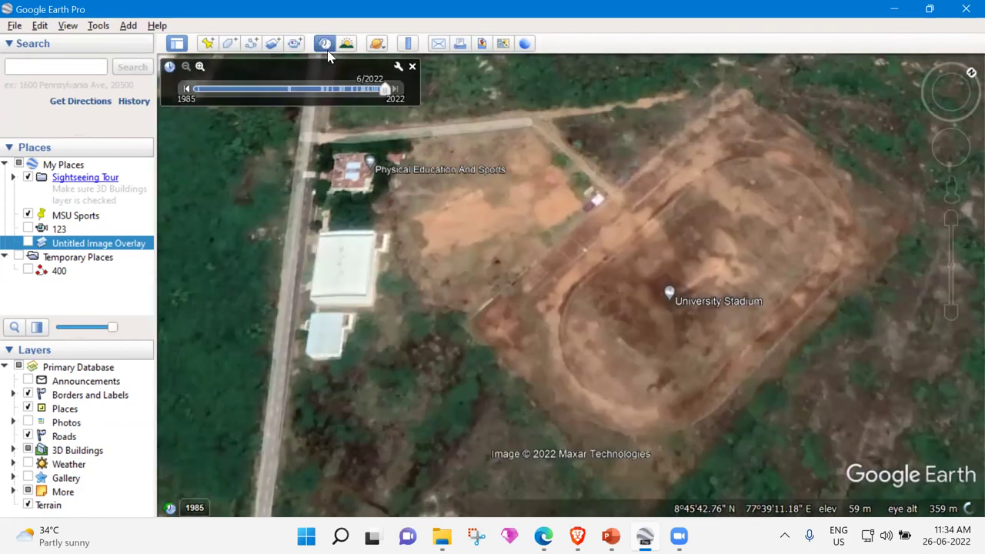
pyautogui.moveTo(383, 91); pyautogui.dragTo(371, 93)
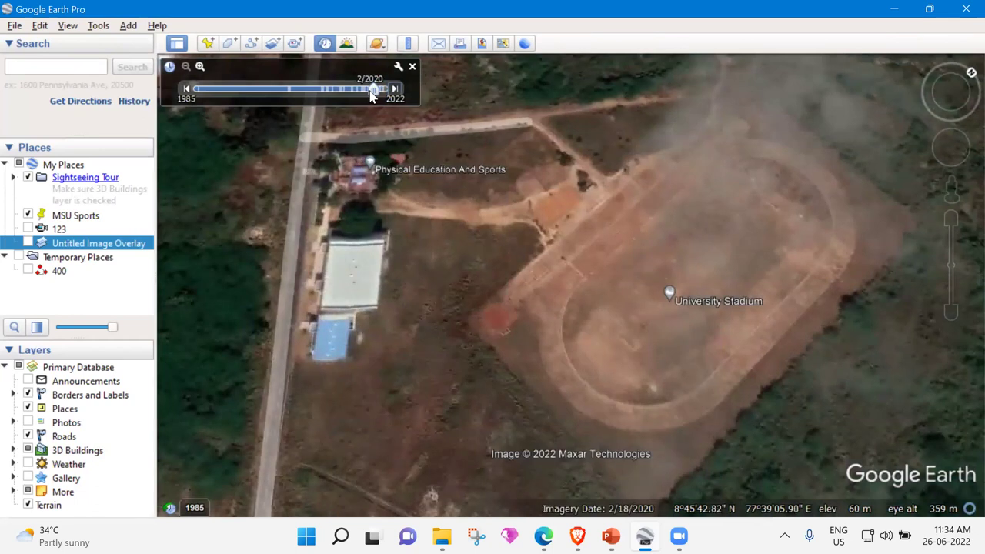
pyautogui.click(329, 91)
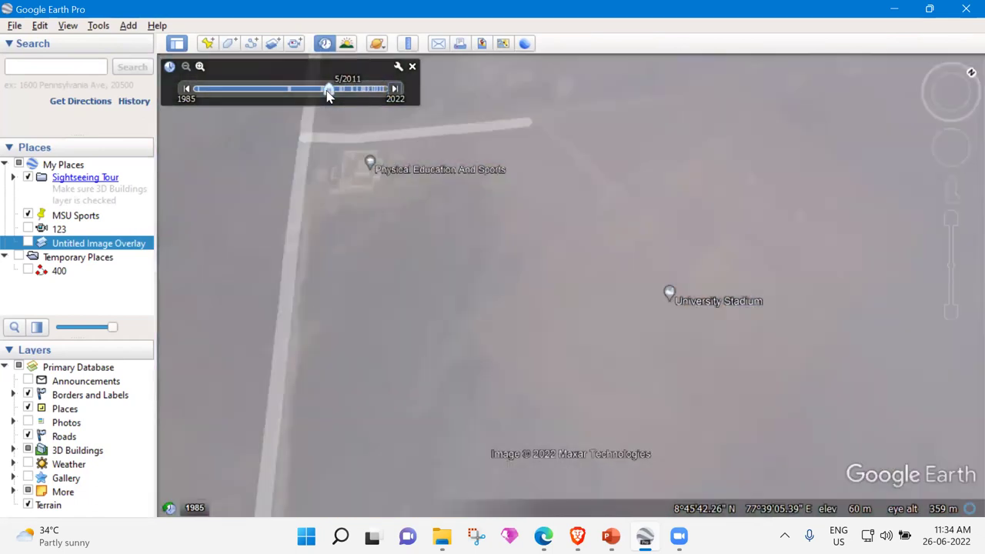
# Step the stadium's historical imagery further back through 3/2011, 7/2010 and 3/2010 to 12/2003.
pyautogui.click(187, 89)
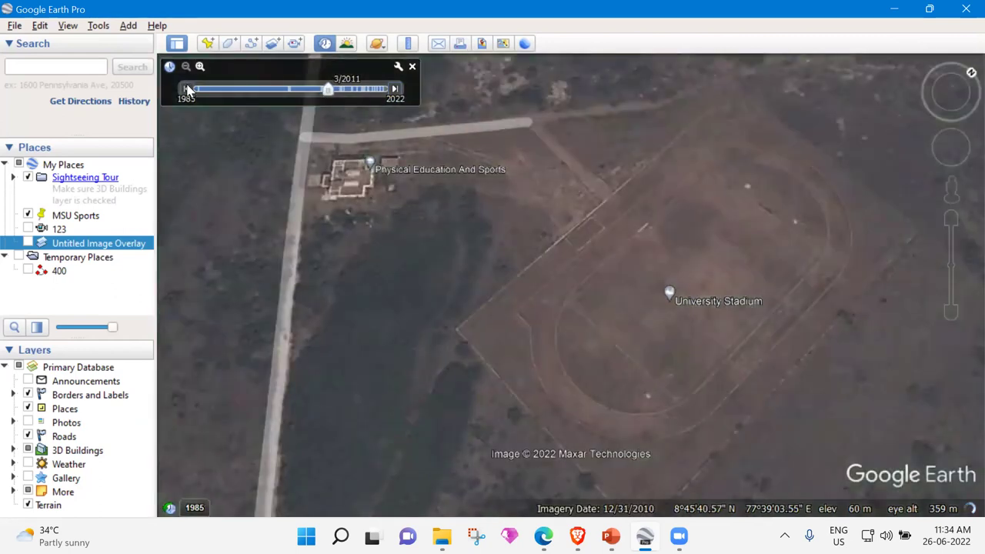
pyautogui.click(187, 89)
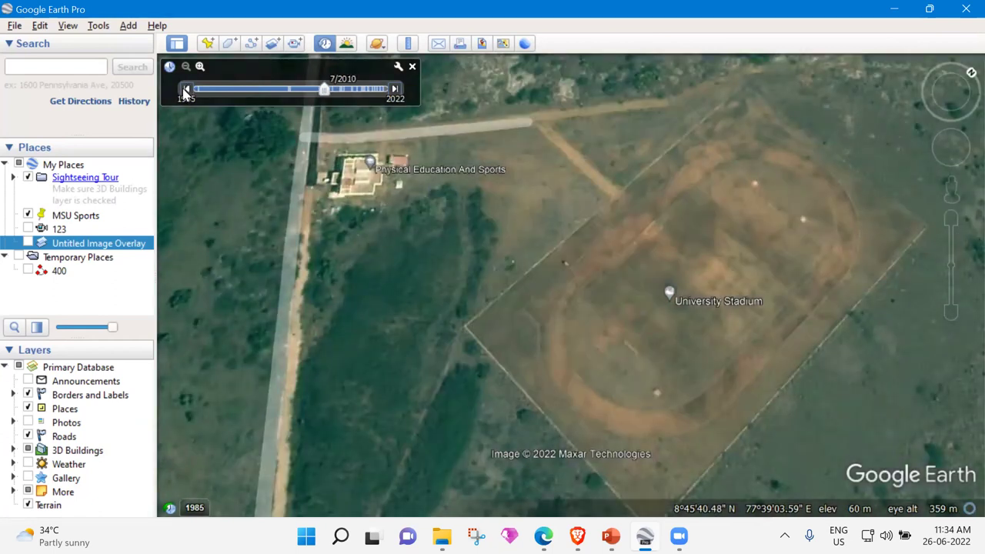
pyautogui.click(186, 89)
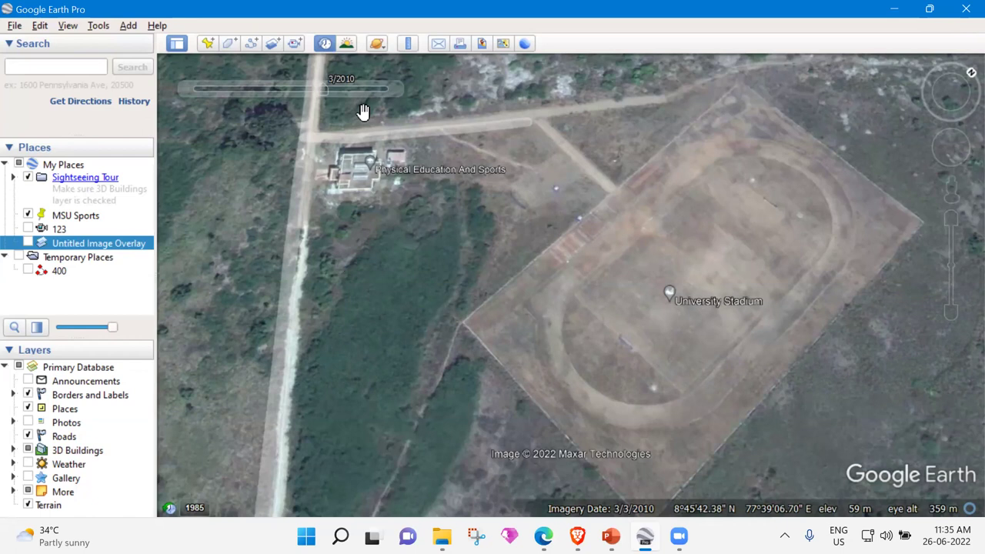
pyautogui.moveTo(328, 93)
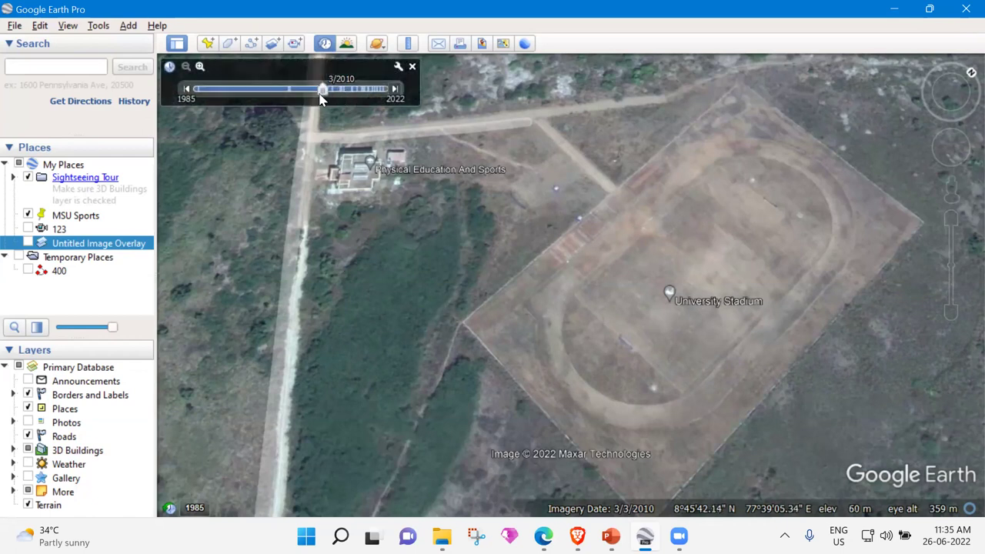
pyautogui.click(319, 98)
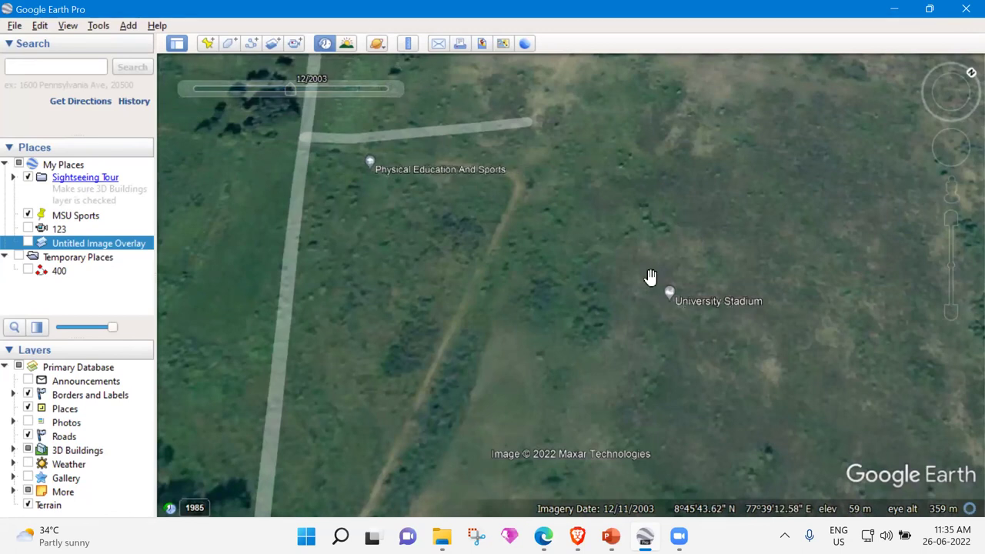
pyautogui.moveTo(311, 98)
pyautogui.moveTo(293, 94)
pyautogui.mouseDown()
pyautogui.moveTo(319, 97)
pyautogui.moveTo(290, 94)
pyautogui.mouseUp()
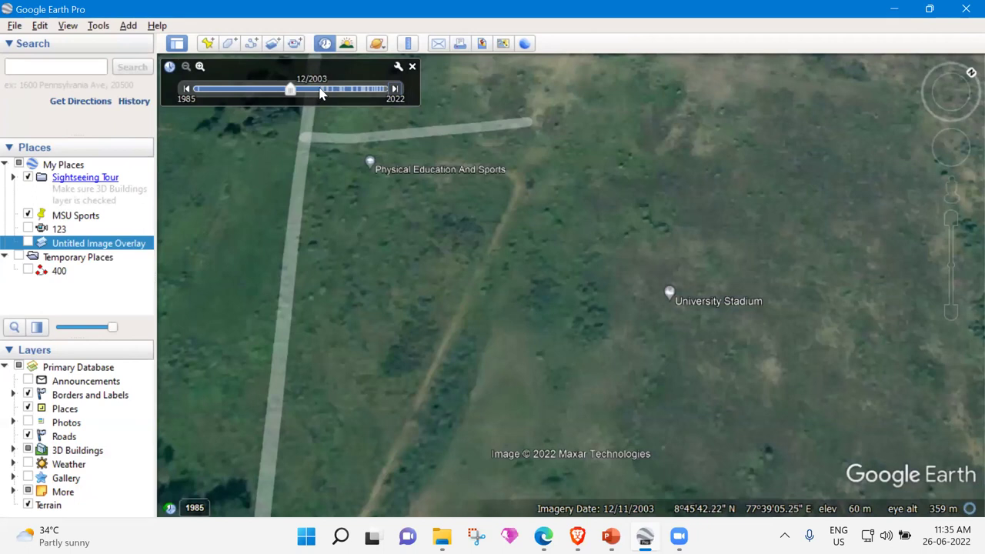
# Compare the stadium imagery of 3/2010, 12/2003, 11/2013 and 2/2018, and return to the newest imagery of 2022.
pyautogui.click(322, 93)
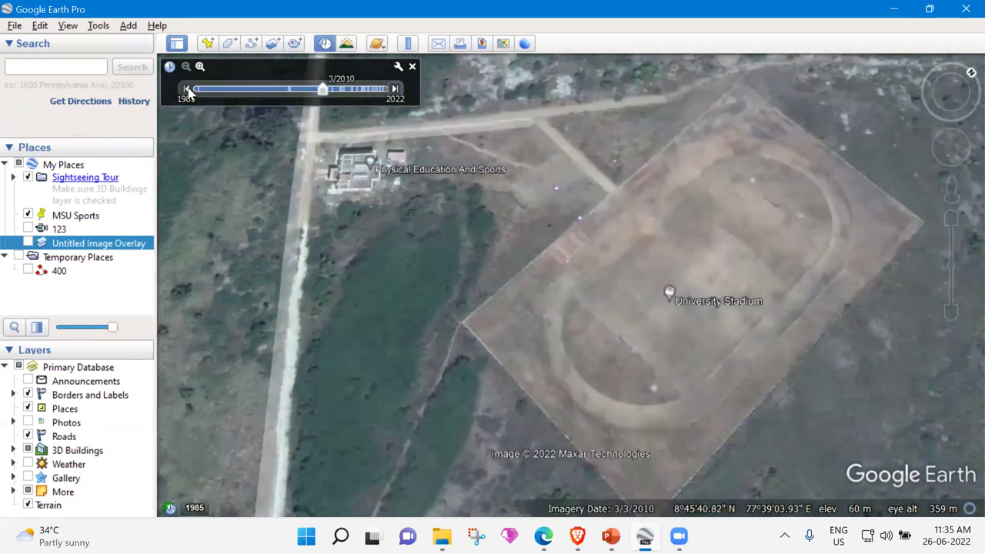
pyautogui.click(188, 89)
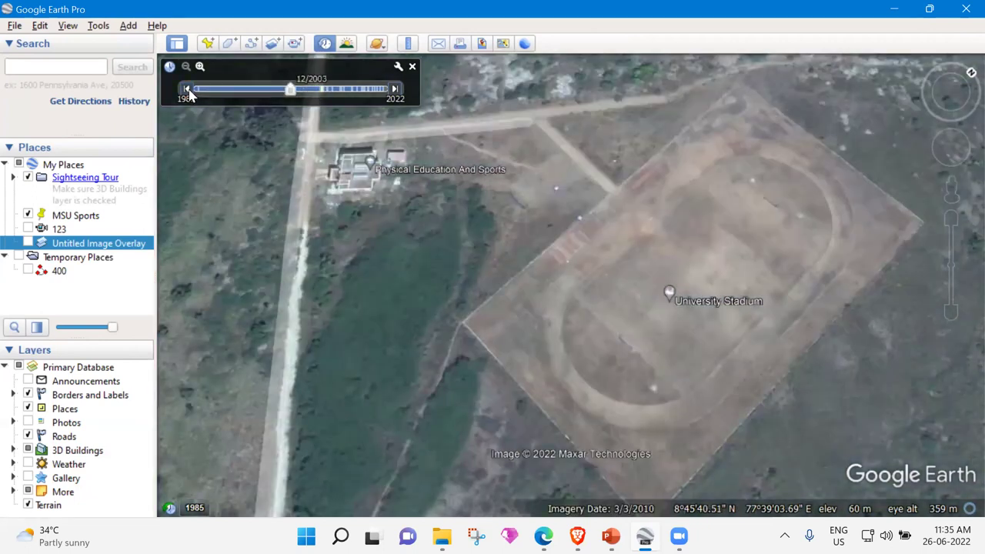
pyautogui.click(326, 91)
pyautogui.click(342, 91)
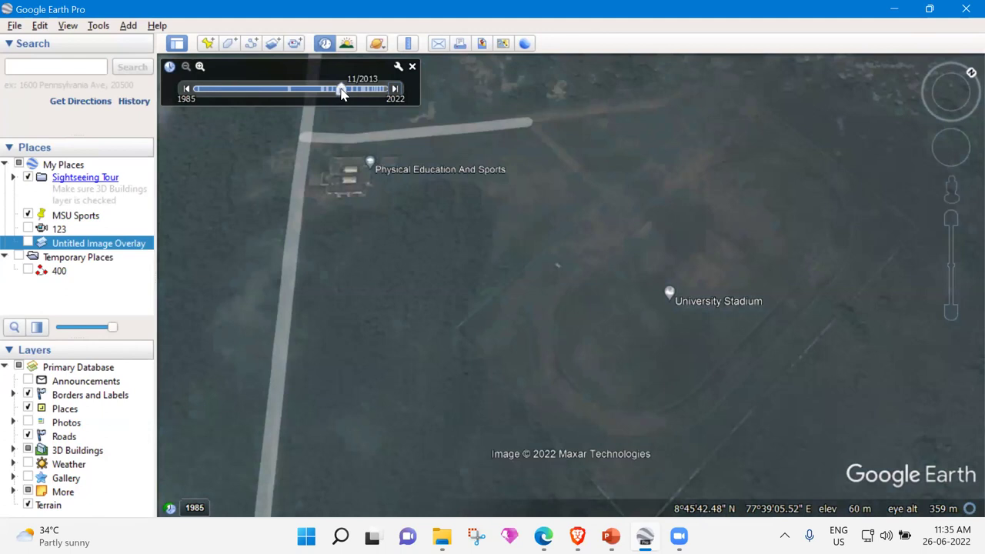
pyautogui.click(363, 91)
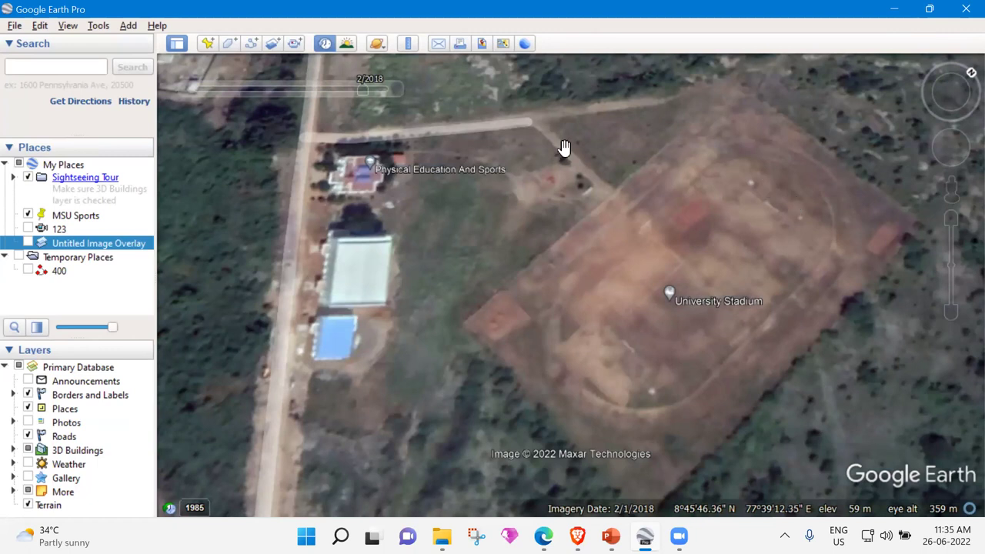
pyautogui.moveTo(388, 93)
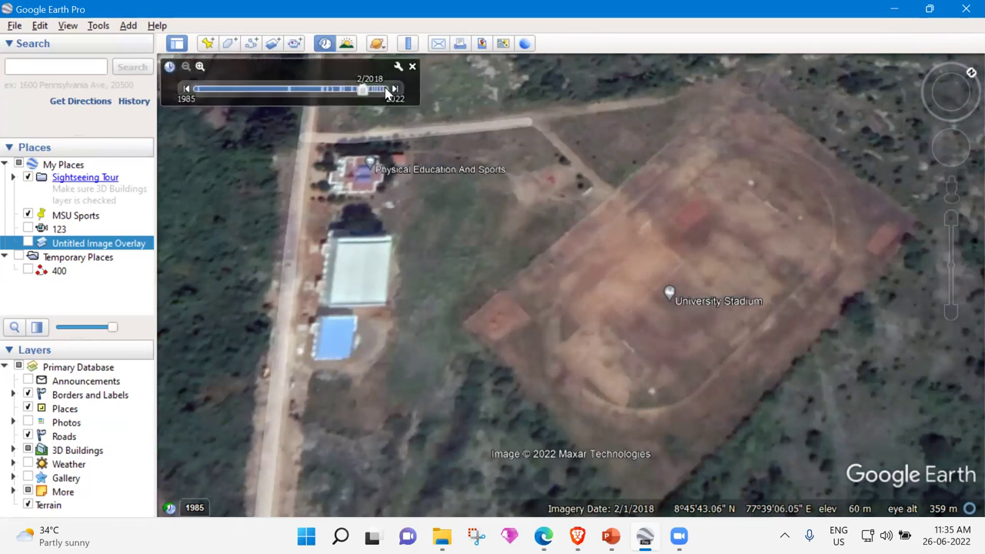
pyautogui.click(394, 90)
pyautogui.click(393, 90)
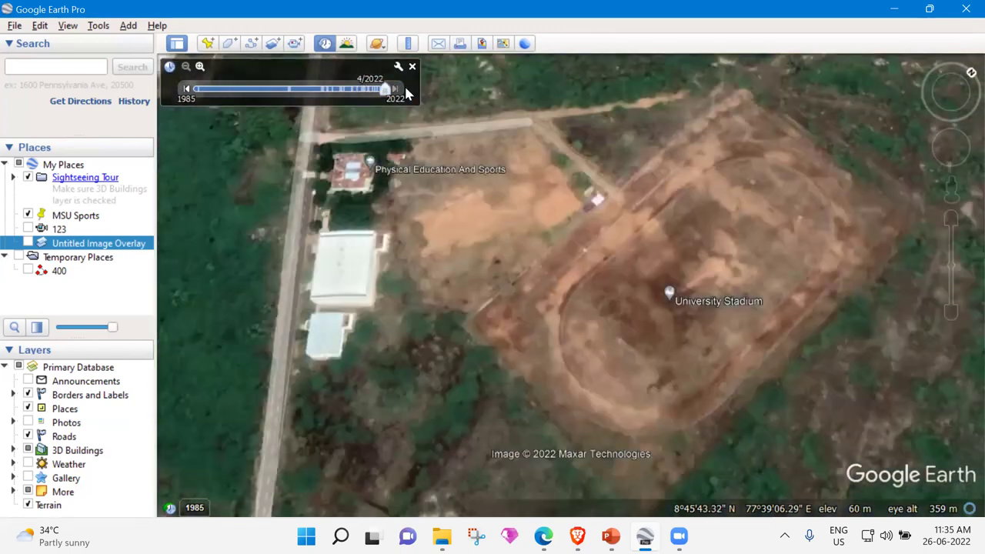
# Switch to the Google Earth web page in the Brave browser and close the Earth Versions page.
pyautogui.click(895, 9)
pyautogui.moveTo(578, 537)
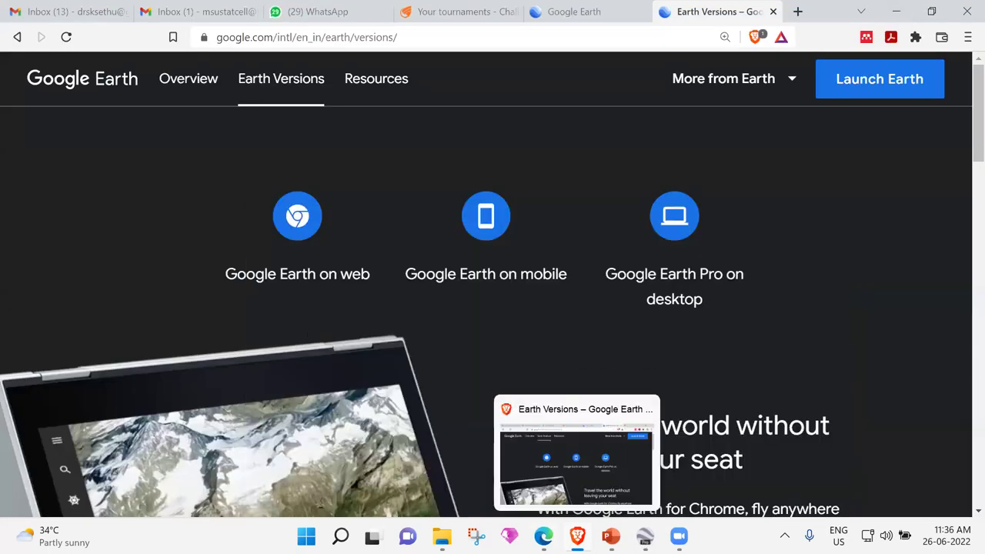
pyautogui.click(577, 536)
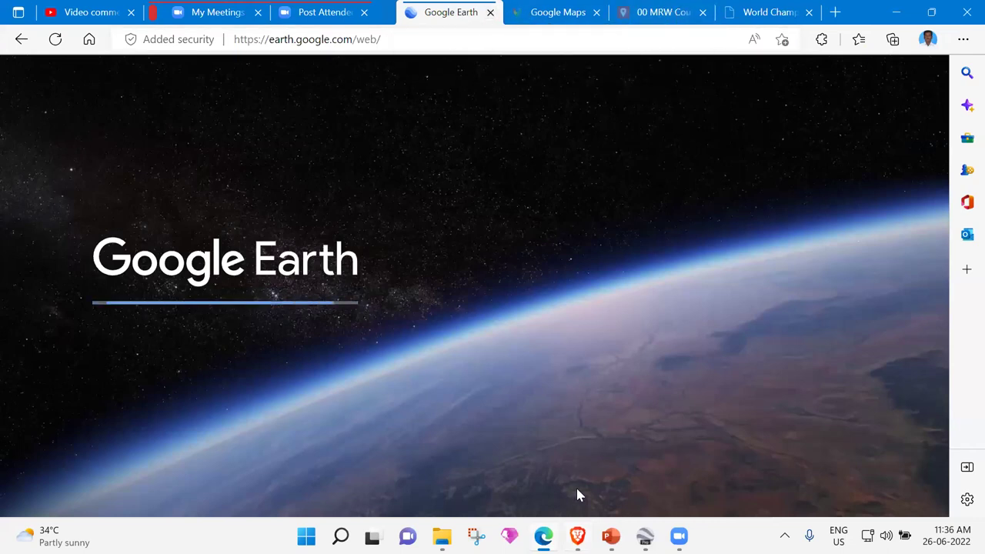
pyautogui.click(578, 536)
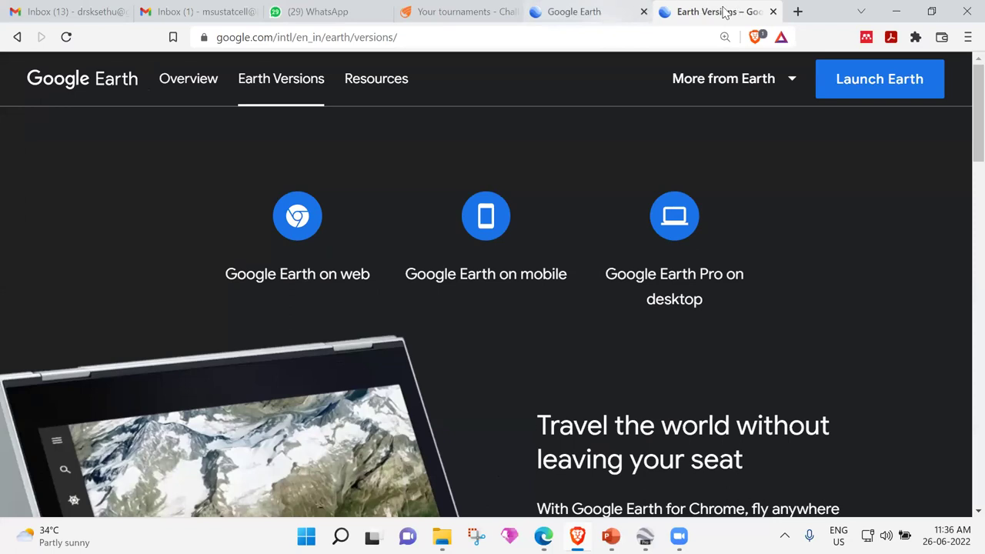
pyautogui.click(588, 11)
pyautogui.click(773, 11)
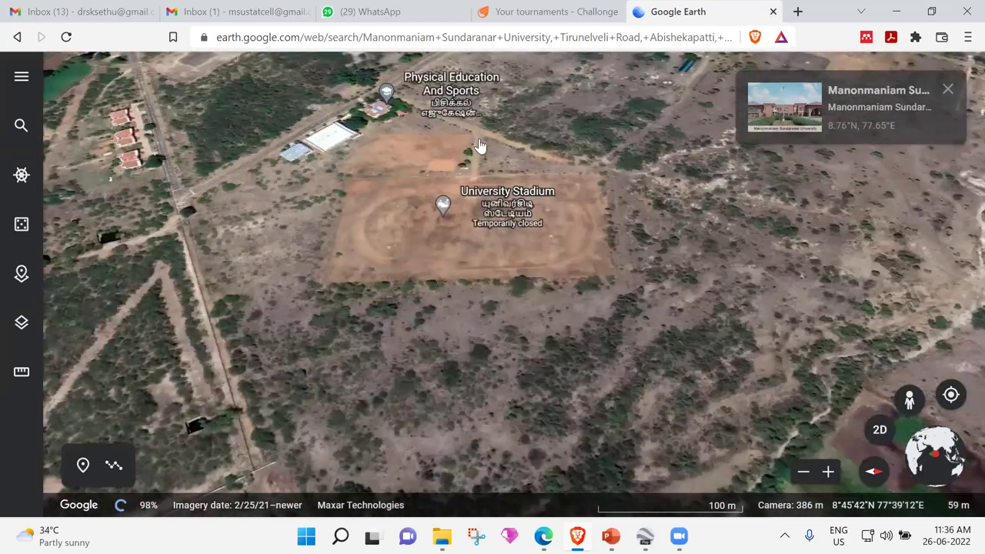
# Start a distance measurement at a corner of the University Stadium ground and trace one short and one long side.
pyautogui.scroll(-3, 450, 303)
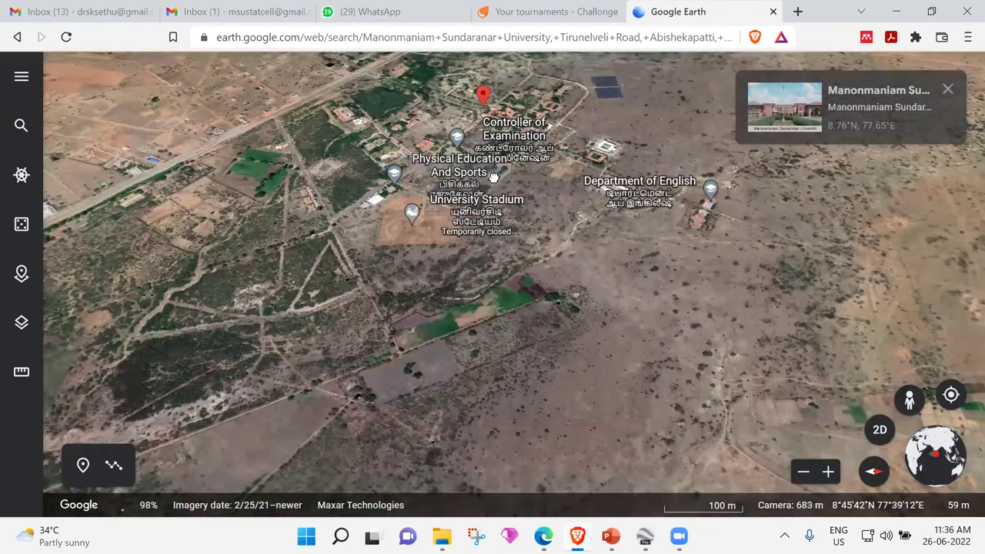
pyautogui.scroll(-4, 485, 277)
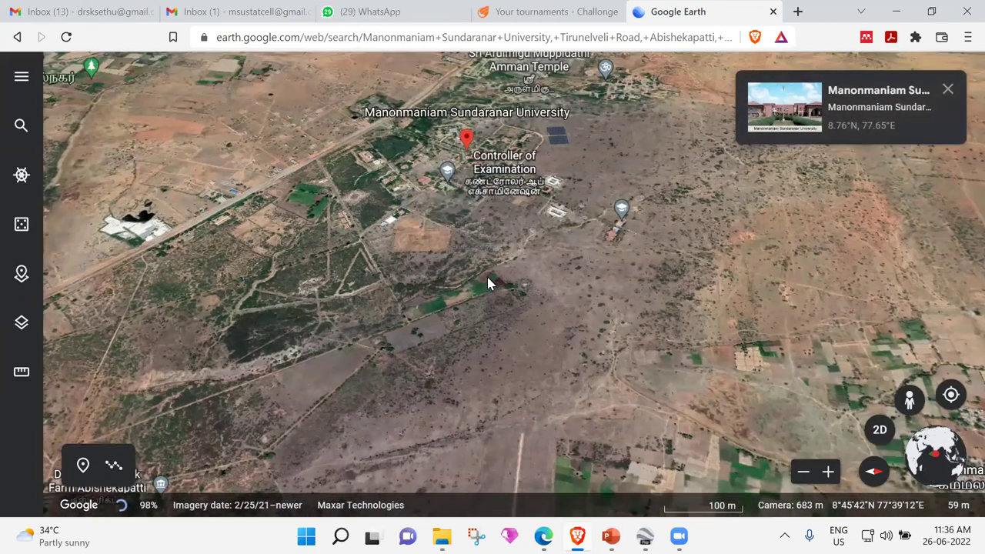
pyautogui.scroll(6, 505, 284)
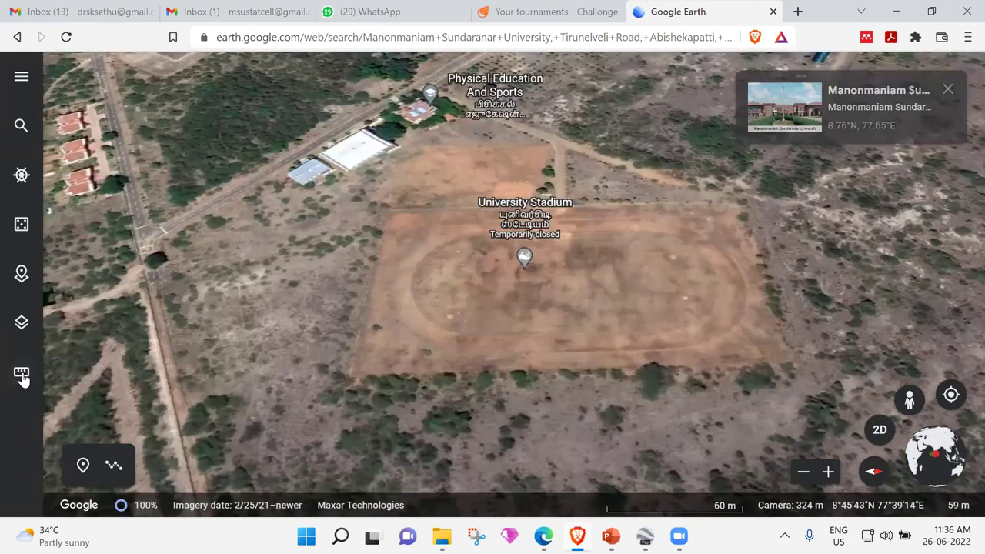
pyautogui.click(22, 376)
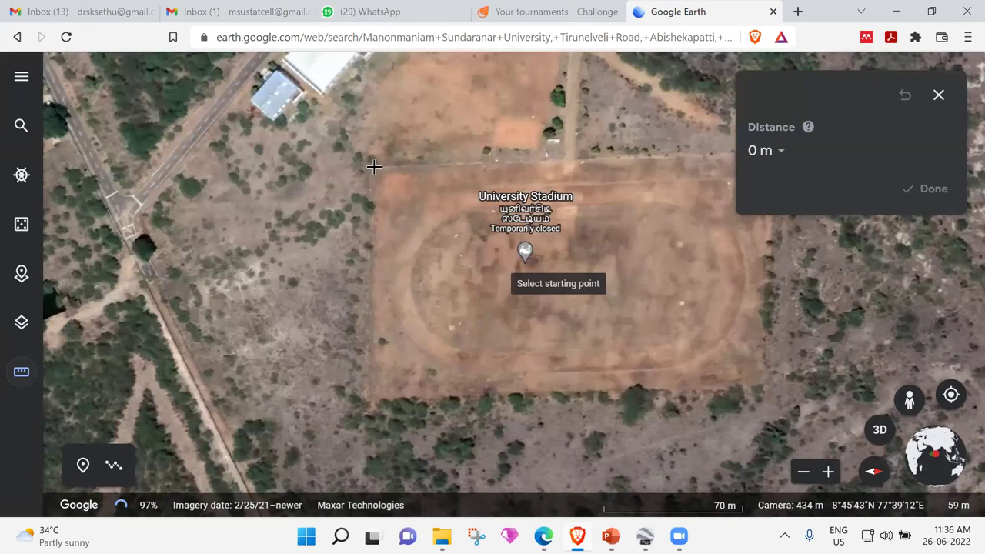
pyautogui.click(374, 166)
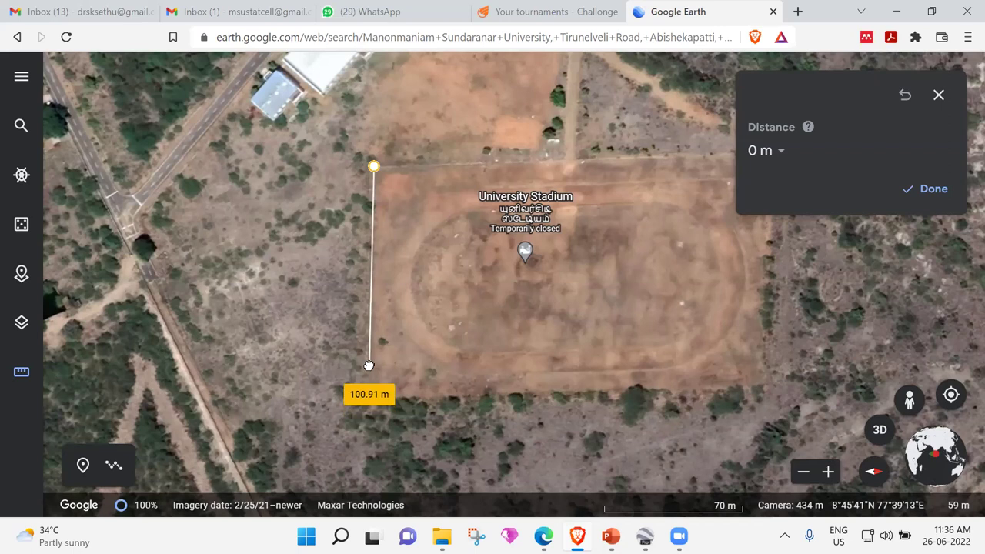
pyautogui.click(369, 366)
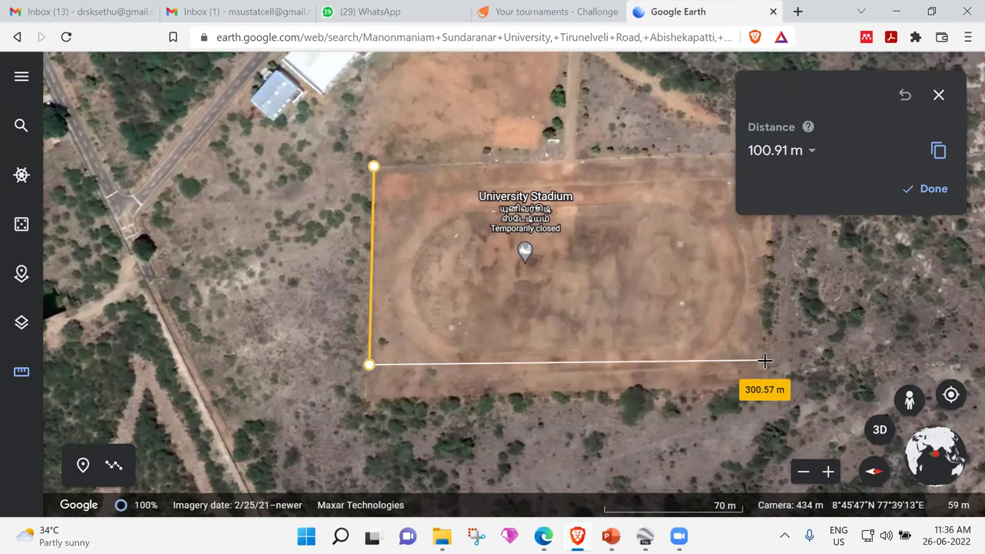
pyautogui.click(765, 360)
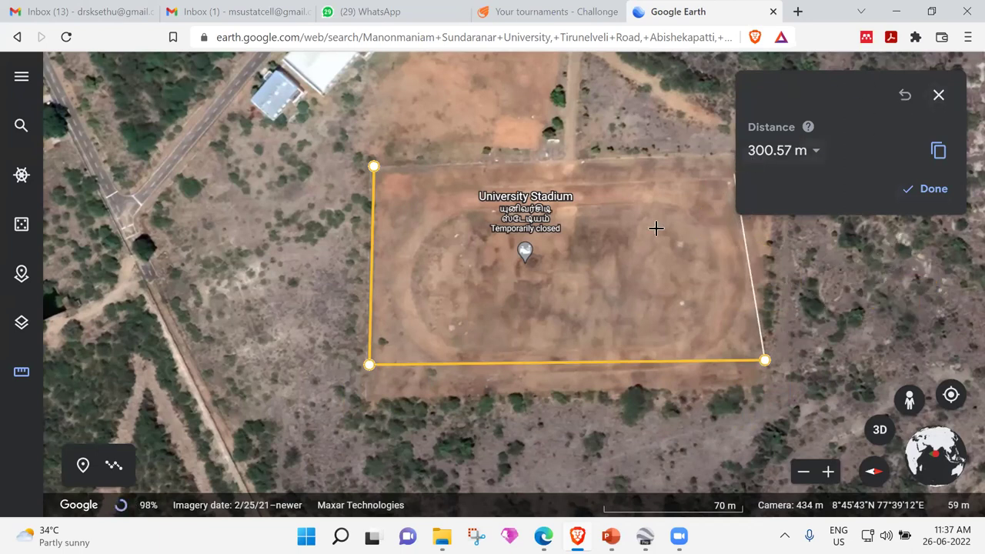
# Trace the two remaining sides back to the starting corner to measure the stadium ground's perimeter and area.
pyautogui.scroll(-2, 644, 235)
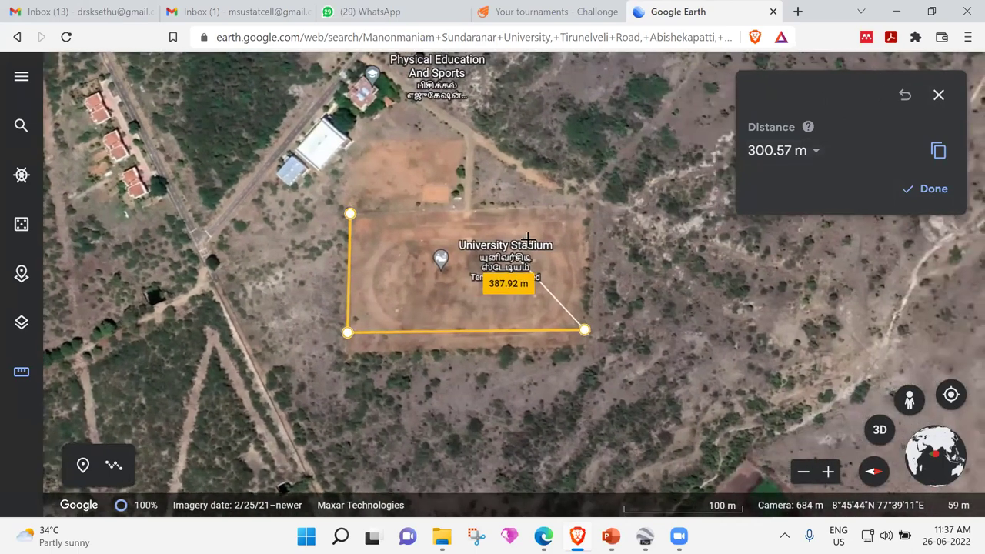
pyautogui.scroll(3, 620, 157)
pyautogui.scroll(-2, 607, 178)
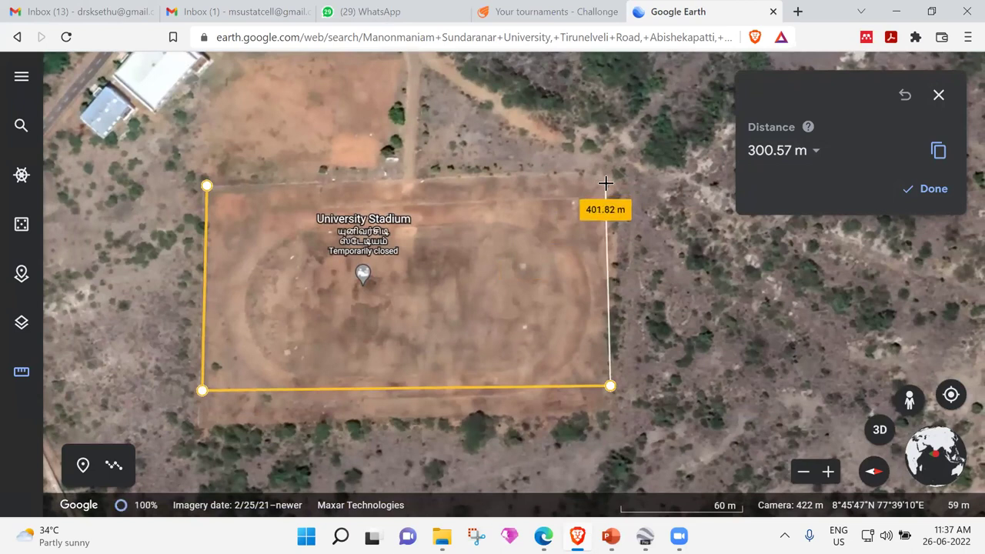
pyautogui.click(606, 182)
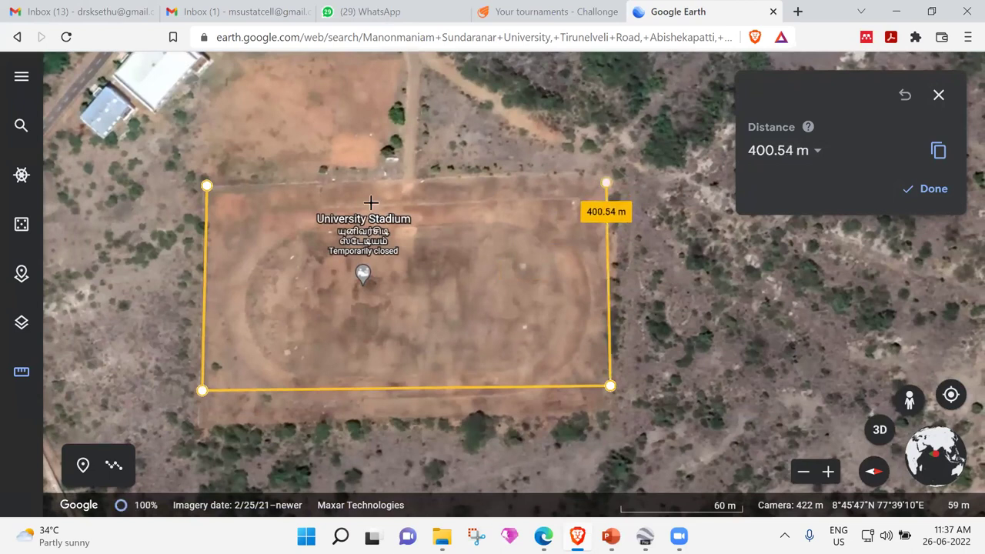
pyautogui.click(207, 185)
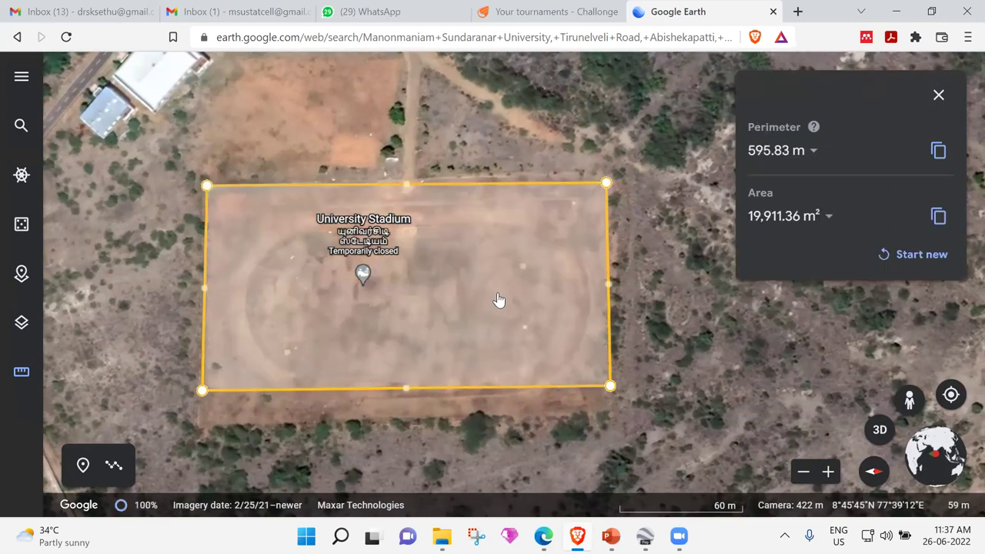
pyautogui.scroll(-1, 499, 300)
pyautogui.scroll(-3, 499, 300)
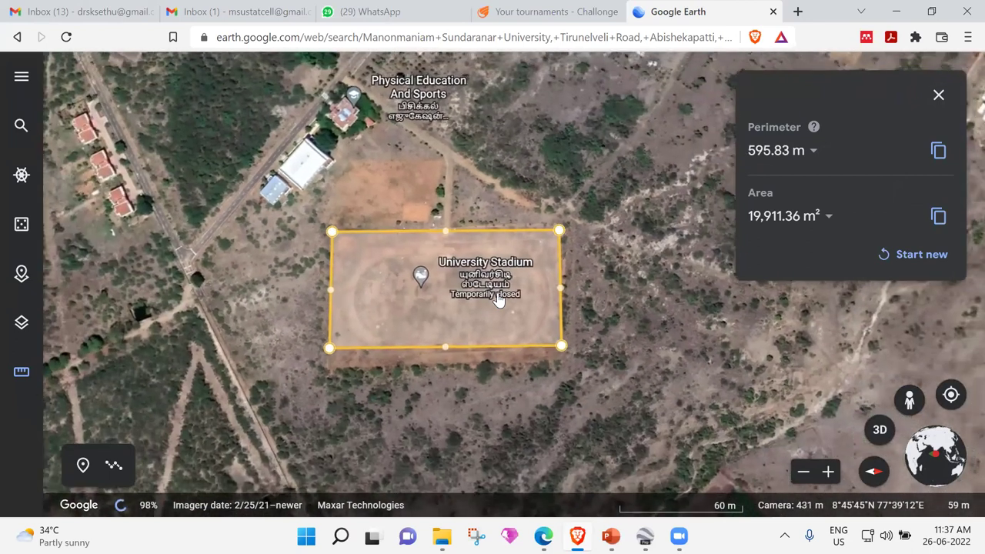
pyautogui.scroll(-2, 499, 300)
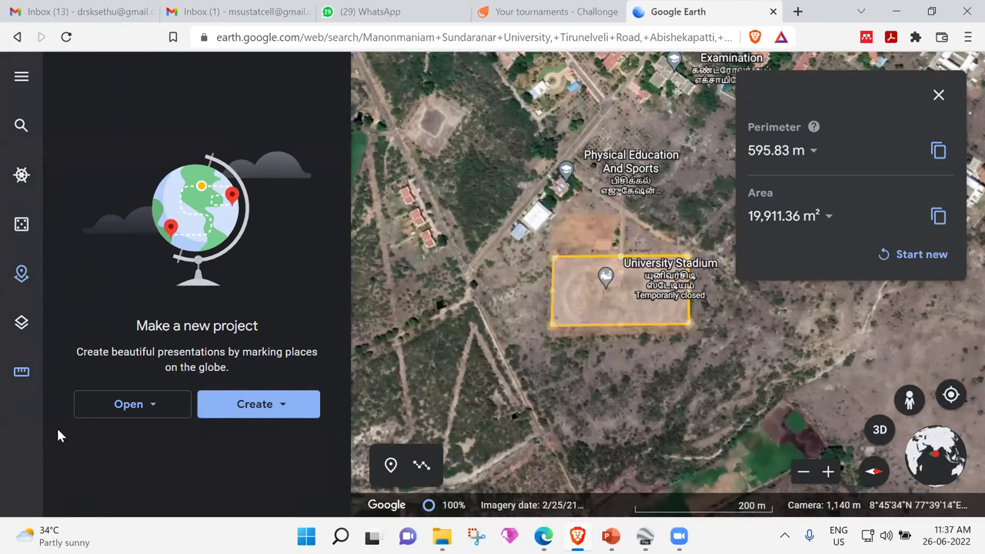
# View the options for creating a new project without choosing one, and close the measurement results and the projects view.
pyautogui.click(256, 406)
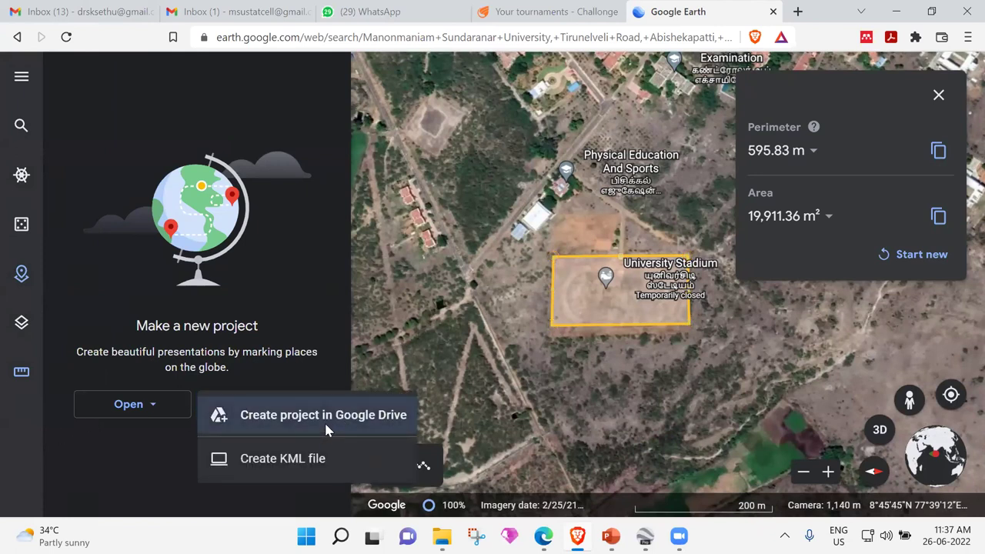
pyautogui.click(478, 421)
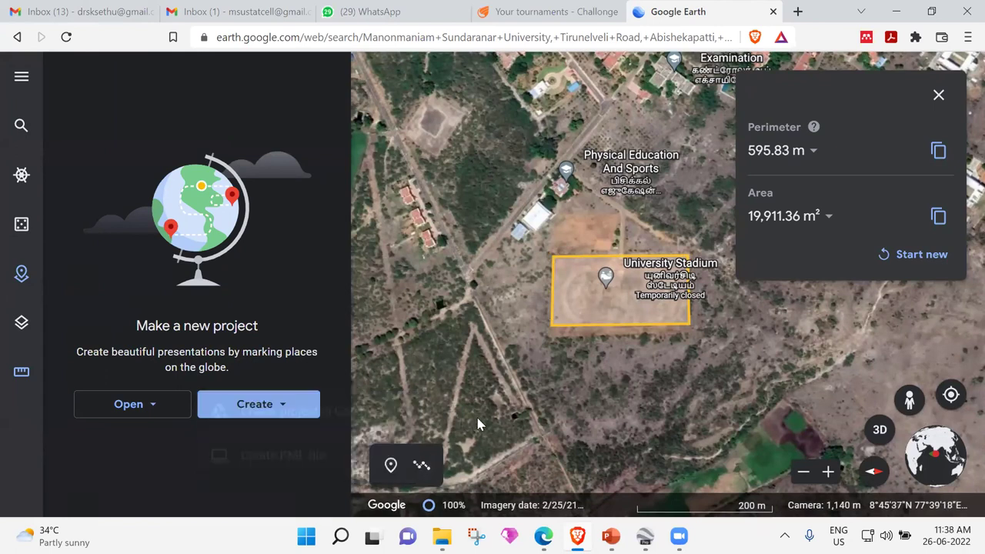
pyautogui.click(939, 95)
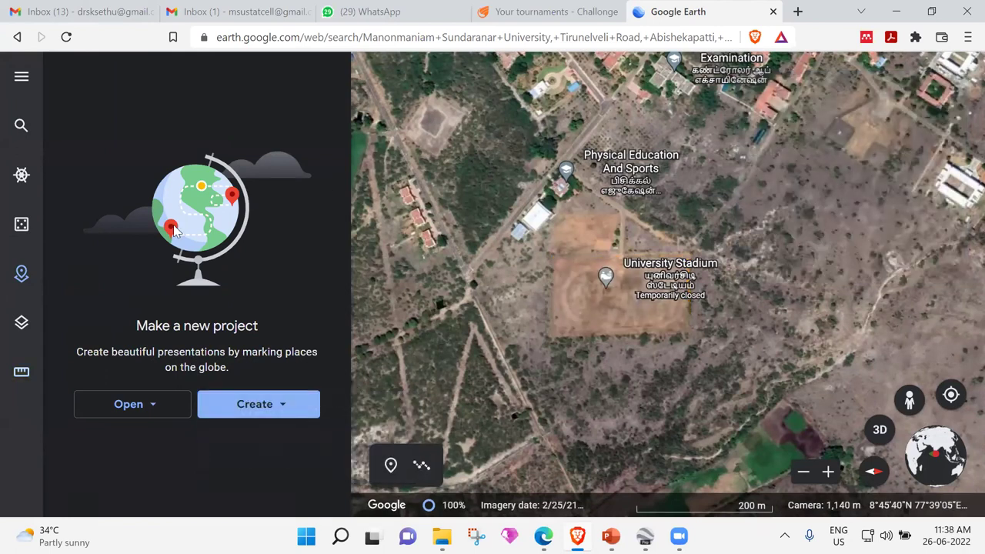
pyautogui.click(21, 282)
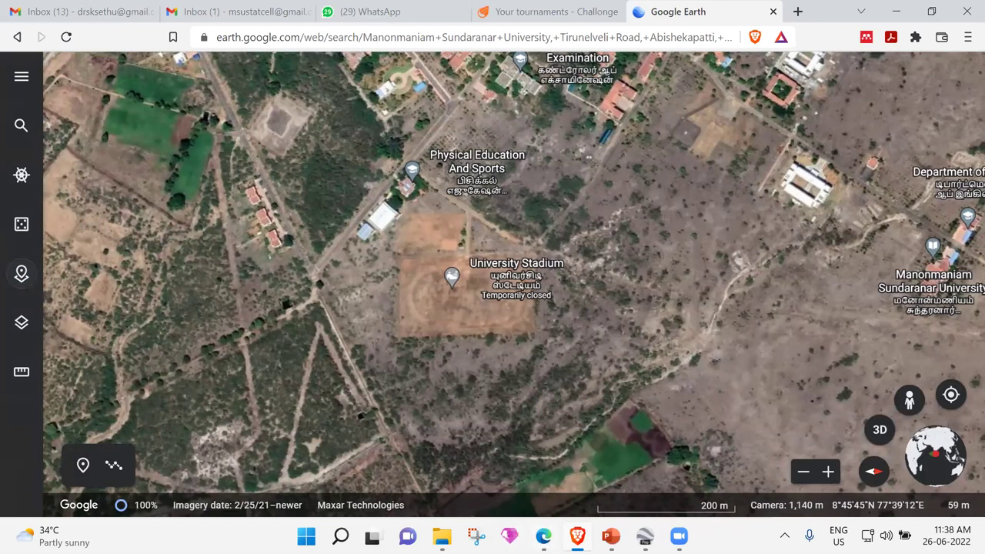
# Switch to Microsoft Edge and close its Google Earth page to bring up Google Maps.
pyautogui.click(544, 536)
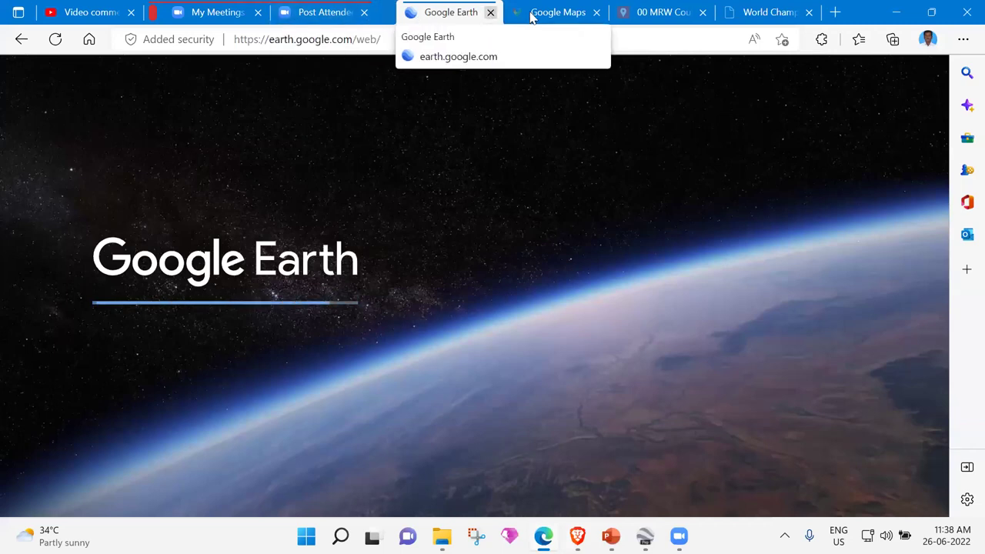
pyautogui.click(490, 13)
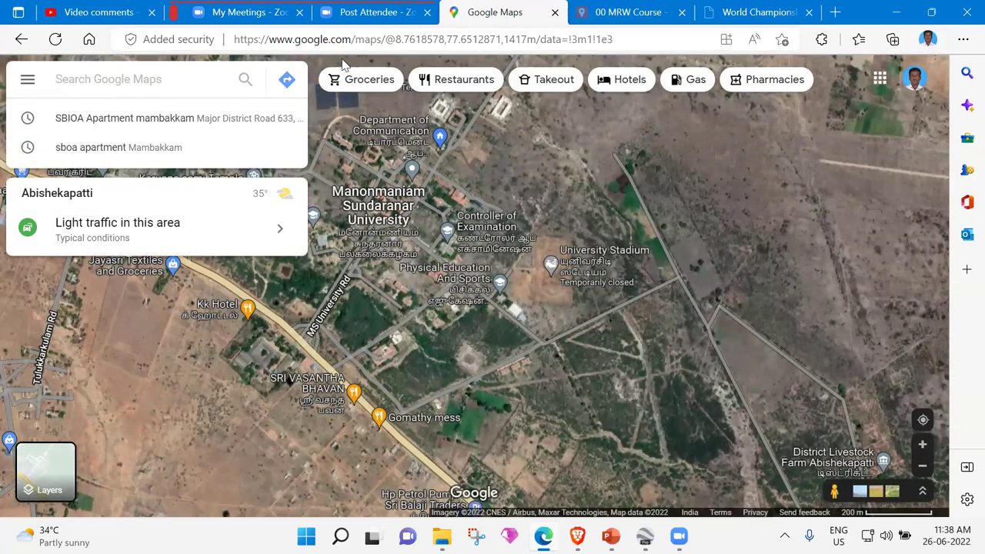
pyautogui.scroll(-1, 305, 329)
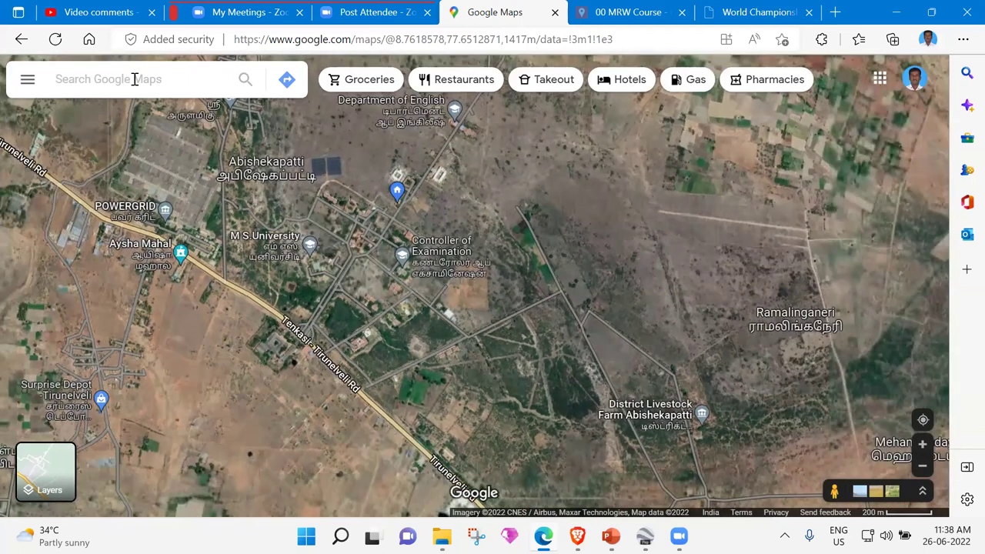
# Search Google Maps for "Manonma" and open the suggested Manonmaniam Sundaranar University on Tirunelveli Road.
pyautogui.click(135, 79)
pyautogui.write('Manona')
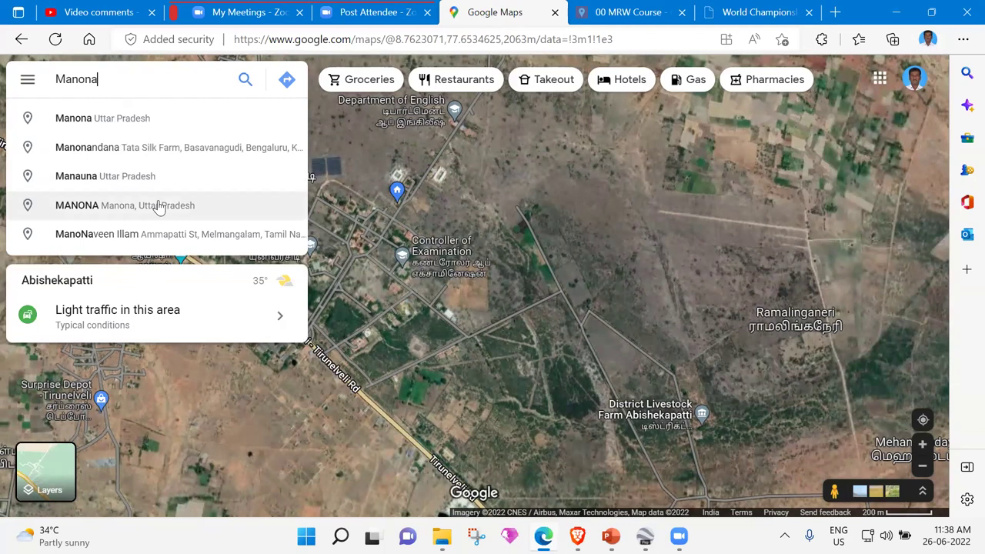
pyautogui.press('BackSpace')
pyautogui.write('ma')
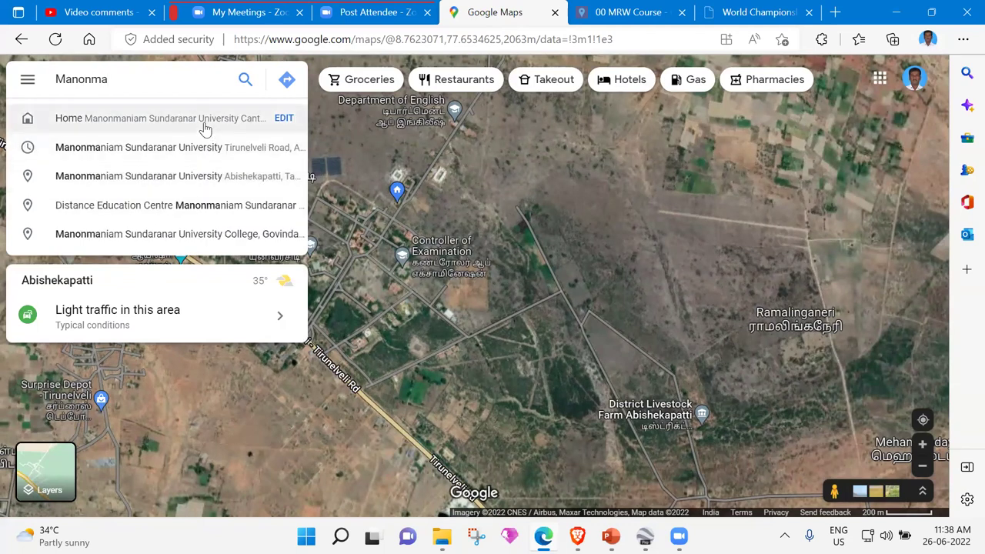
pyautogui.click(208, 149)
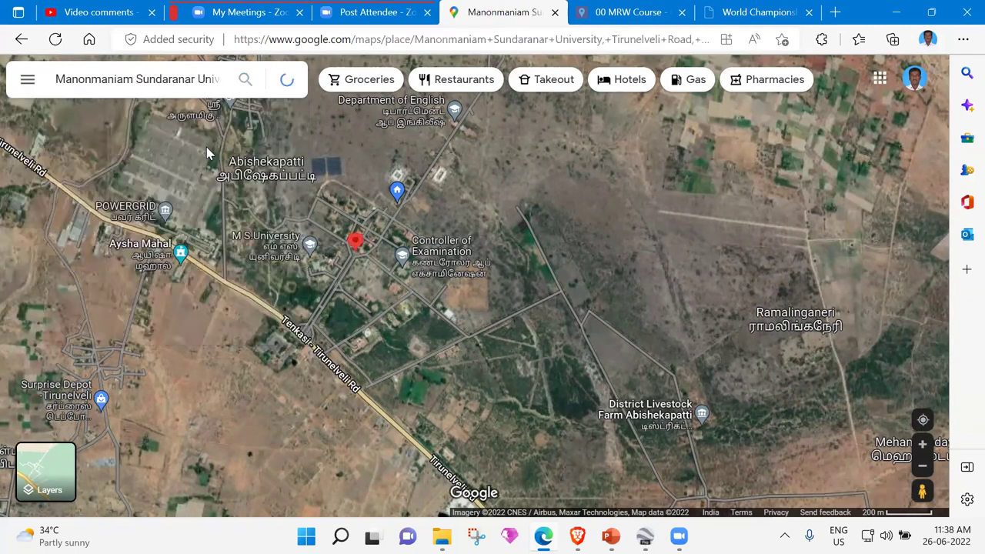
# Clear the university search result and start a distance measurement beside the University Stadium ground.
pyautogui.scroll(4, 207, 154)
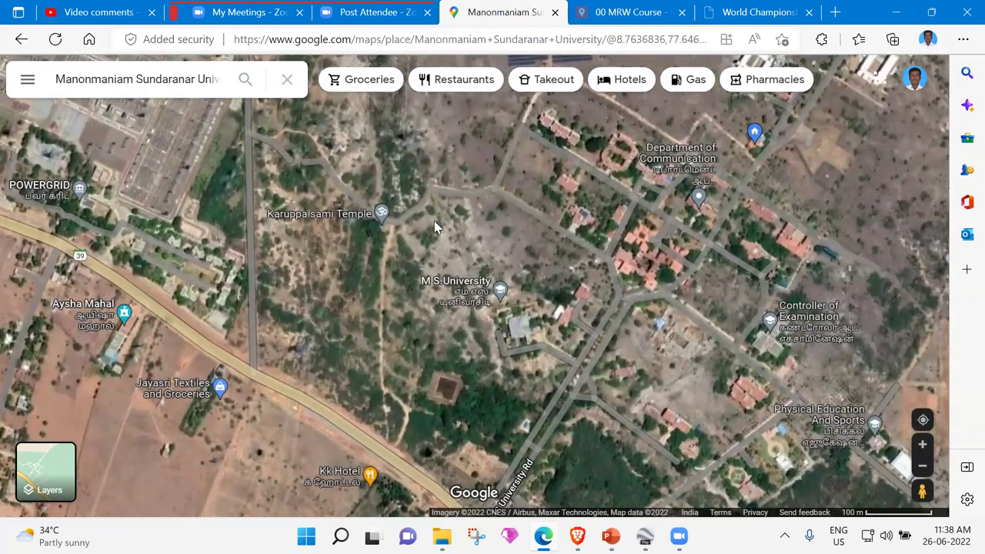
pyautogui.moveTo(633, 264); pyautogui.dragTo(413, 170)
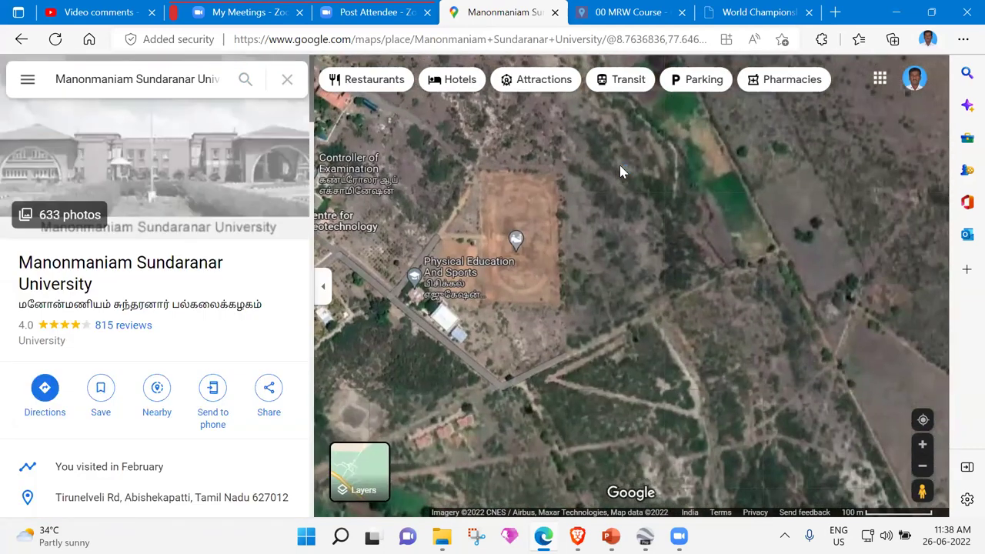
pyautogui.click(635, 148)
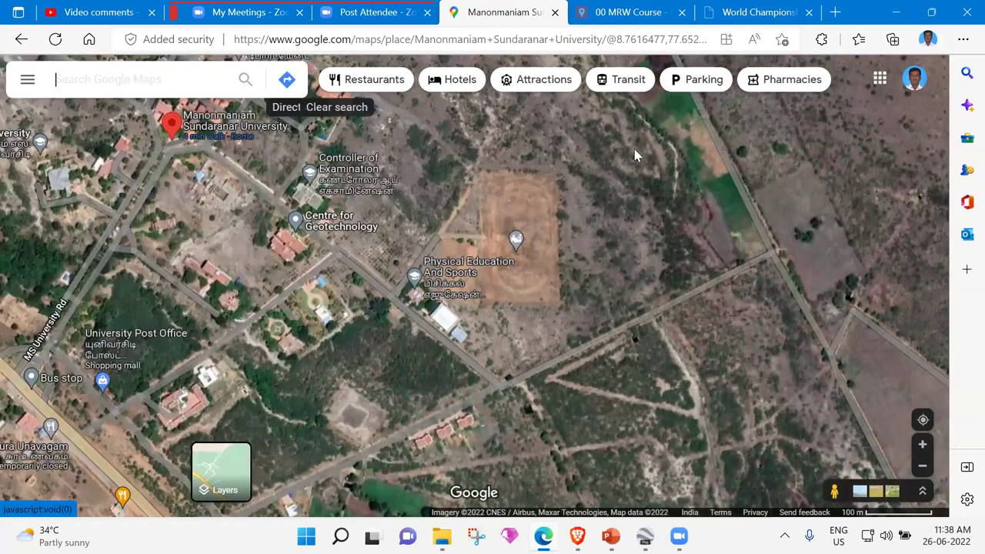
pyautogui.scroll(2, 634, 148)
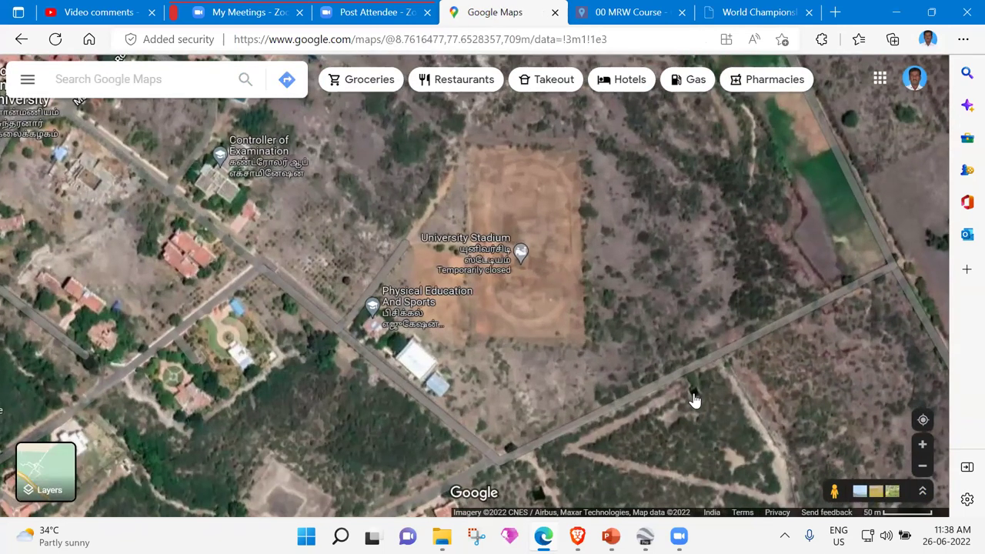
pyautogui.rightClick(694, 399)
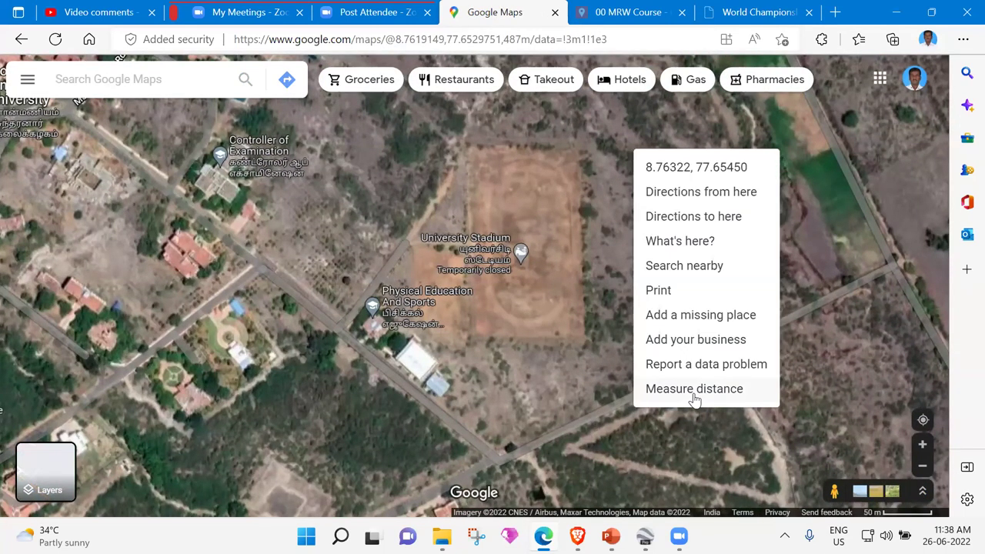
pyautogui.click(694, 391)
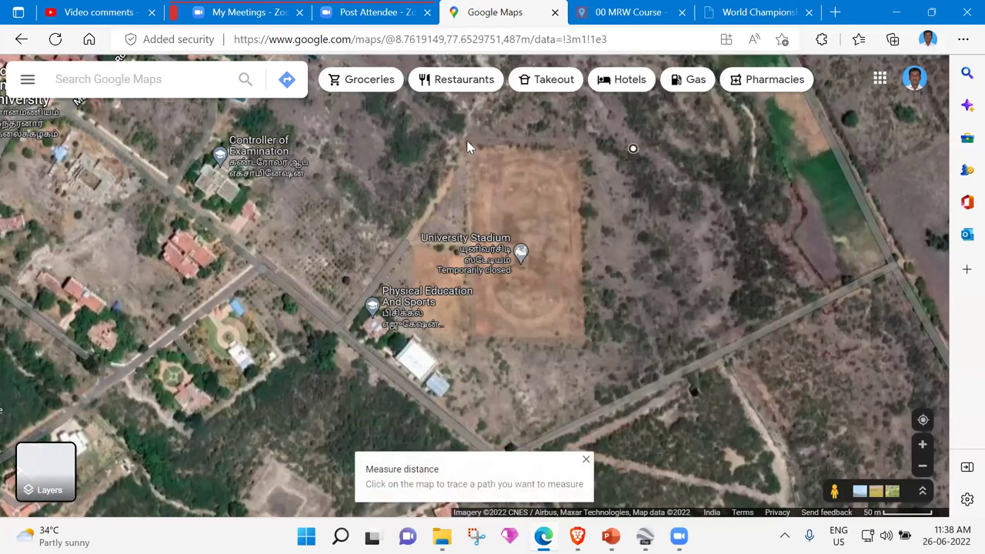
# Move the measurement's start point to the stadium ground's upper-right corner and trace all four sides back close to it.
pyautogui.moveTo(629, 150); pyautogui.dragTo(581, 149)
pyautogui.click(466, 147)
pyautogui.moveTo(465, 147)
pyautogui.mouseDown()
pyautogui.moveTo(488, 151)
pyautogui.moveTo(473, 150)
pyautogui.mouseUp()
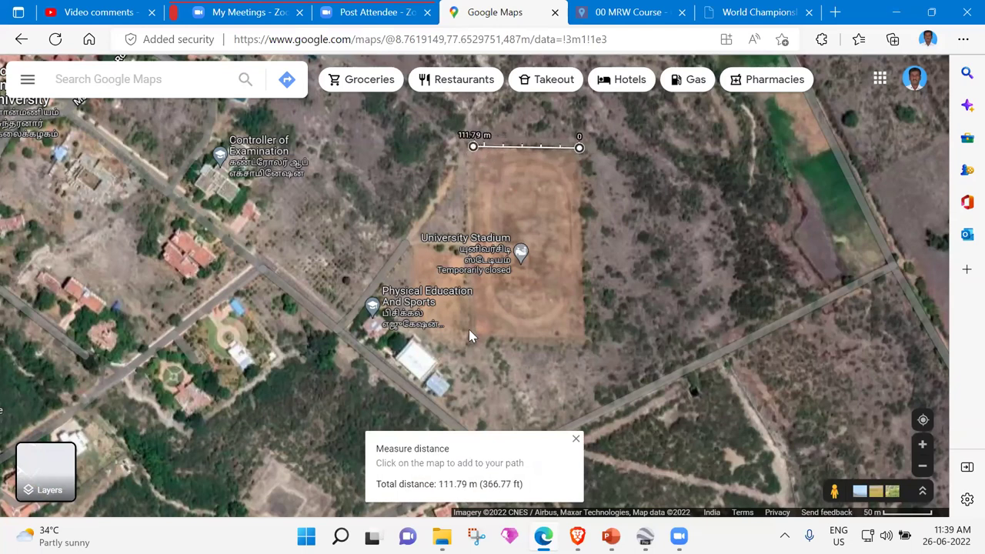
pyautogui.click(468, 329)
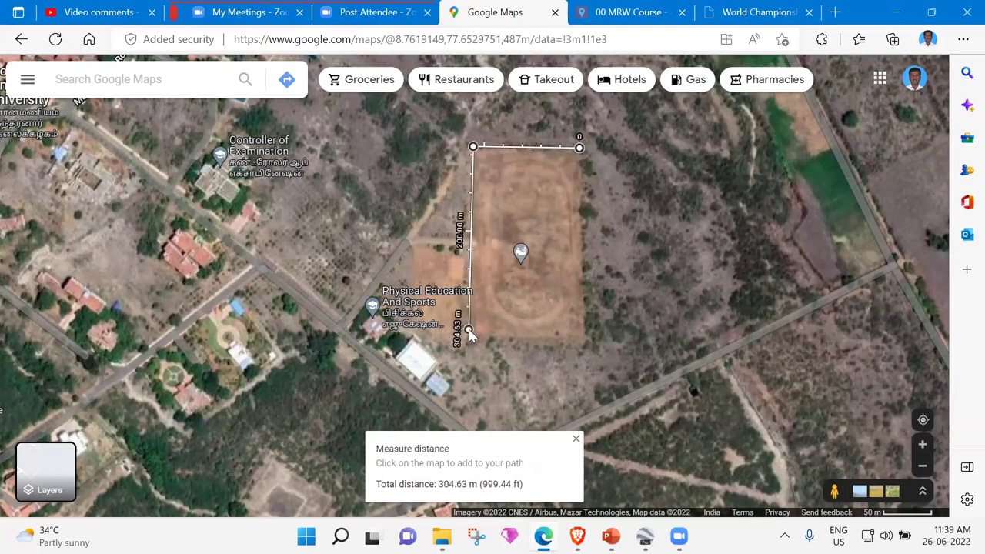
pyautogui.click(586, 343)
pyautogui.click(579, 154)
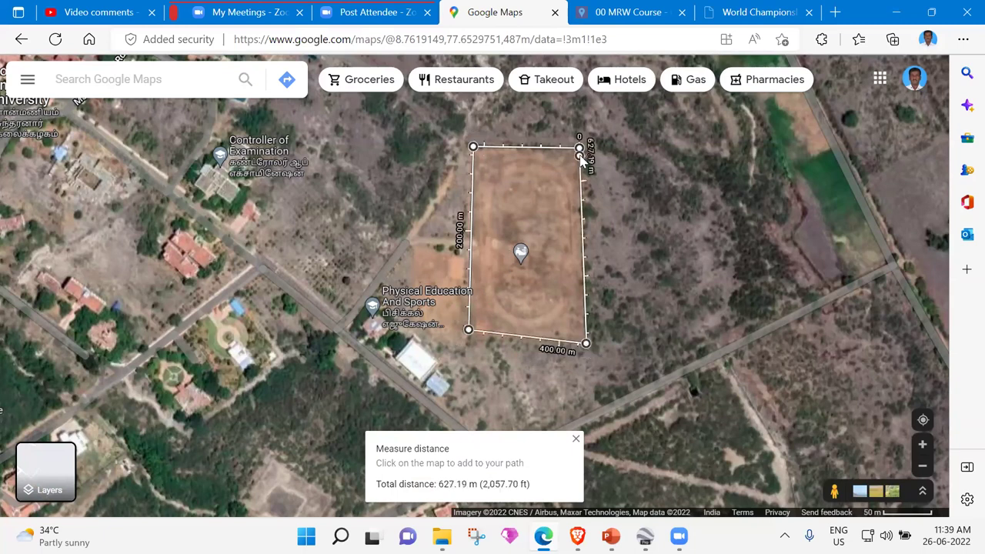
# Align the two left corner points with the stadium ground's edges and close the path at its start to measure the area.
pyautogui.moveTo(469, 329); pyautogui.dragTo(468, 351)
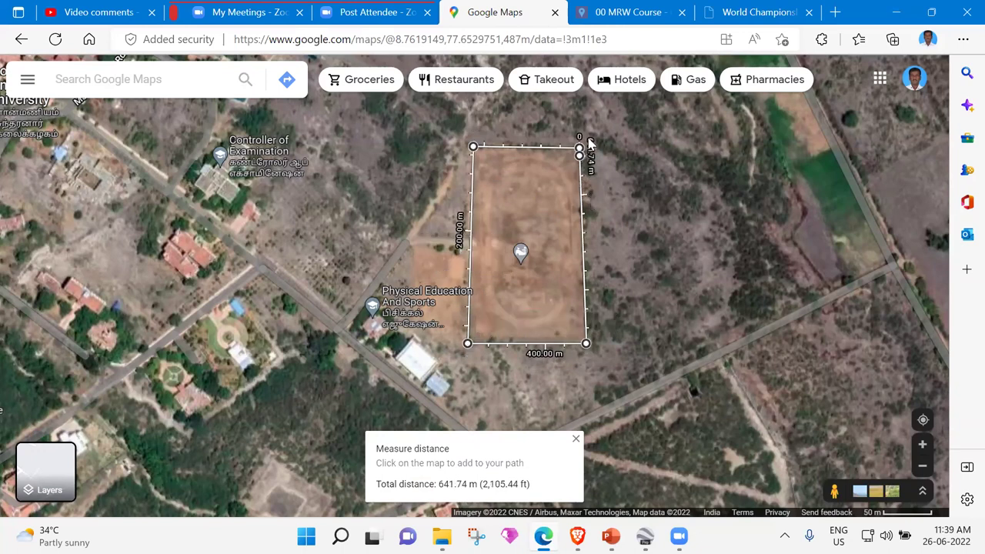
pyautogui.moveTo(583, 158); pyautogui.dragTo(578, 151)
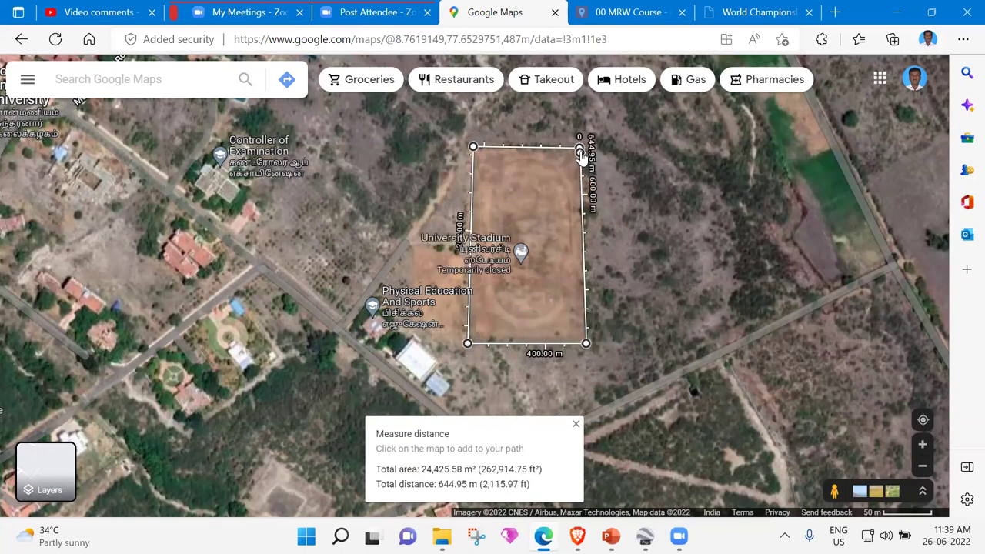
pyautogui.moveTo(474, 149); pyautogui.dragTo(465, 156)
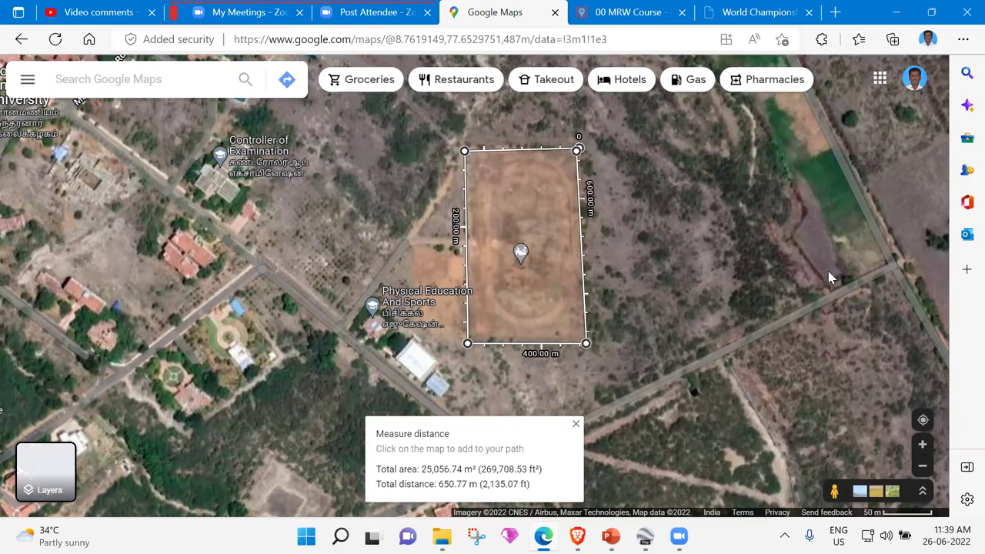
pyautogui.rightClick(520, 473)
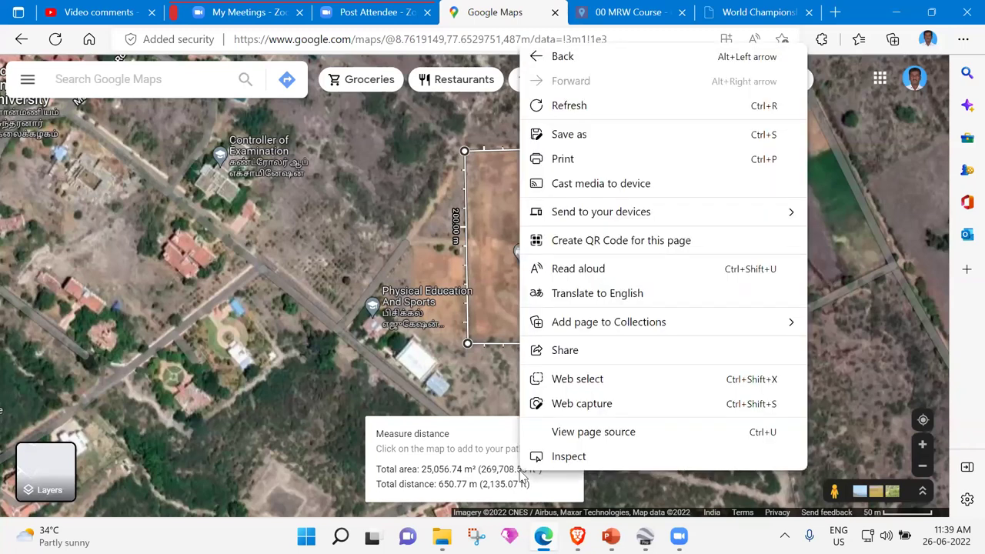
pyautogui.click(520, 473)
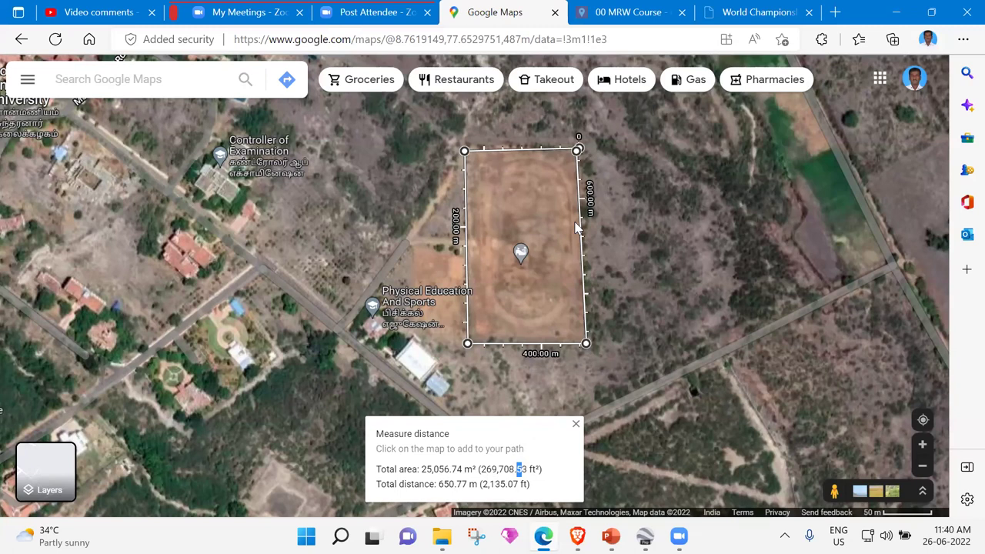
# Open the 00 MRW Course map and examine the marathon route and its list of course layers.
pyautogui.click(645, 17)
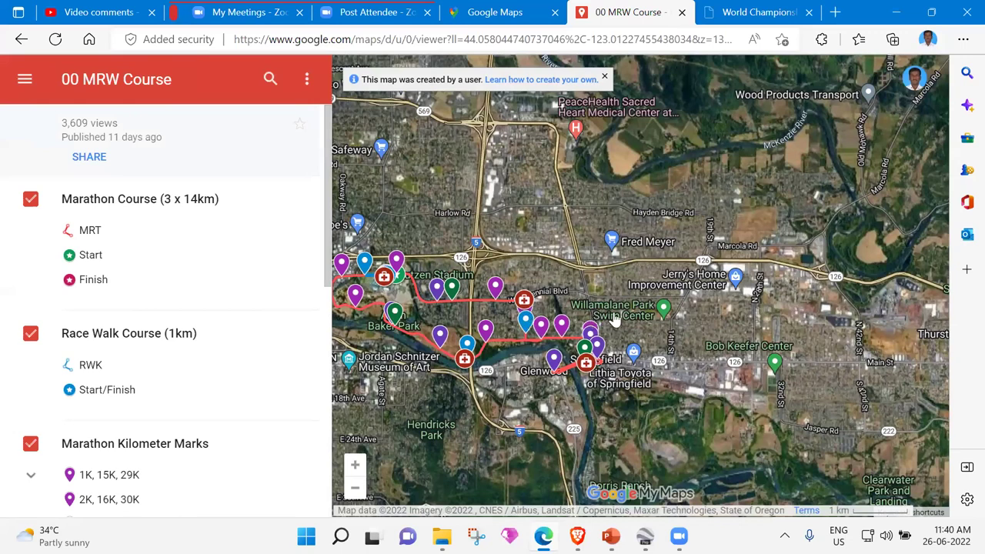
pyautogui.scroll(-1, 615, 319)
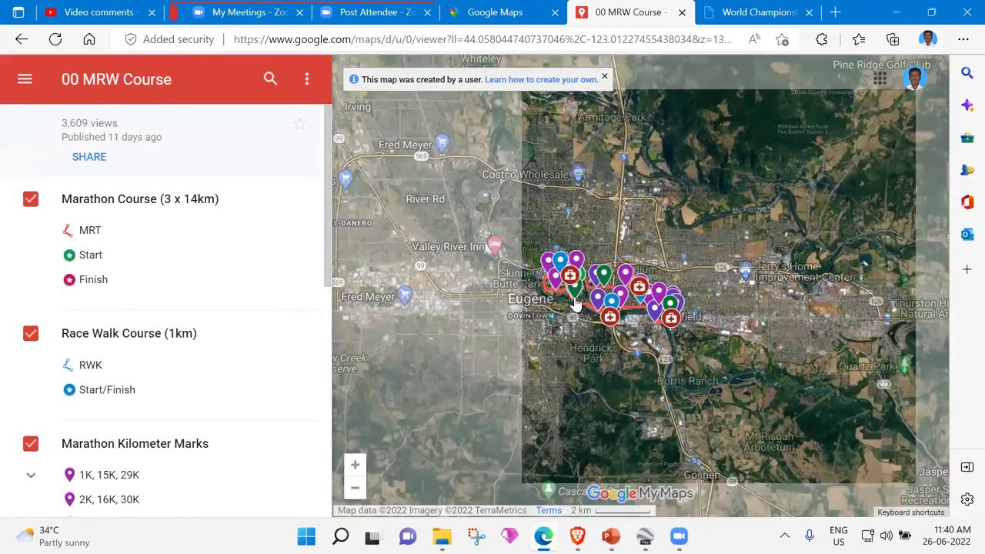
pyautogui.scroll(2, 585, 306)
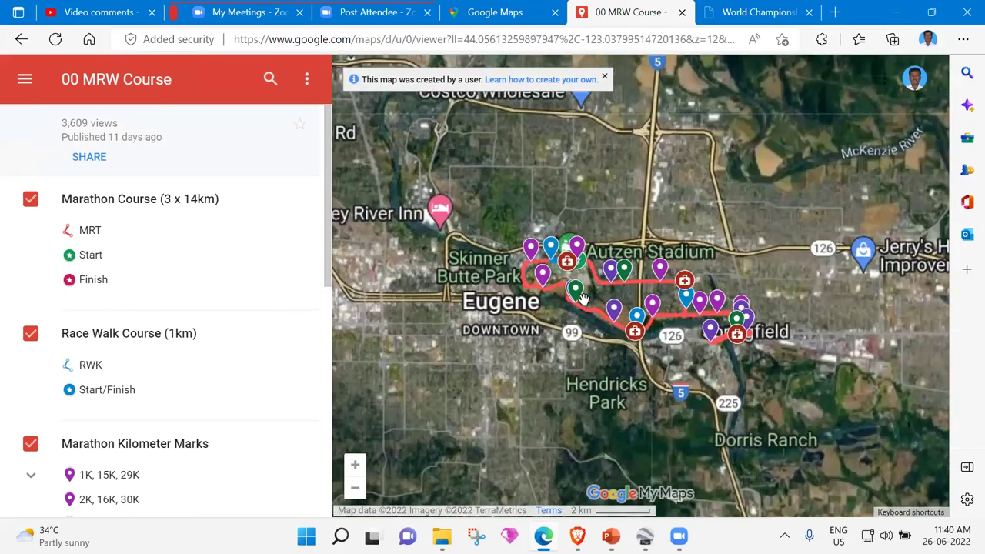
pyautogui.scroll(2, 582, 298)
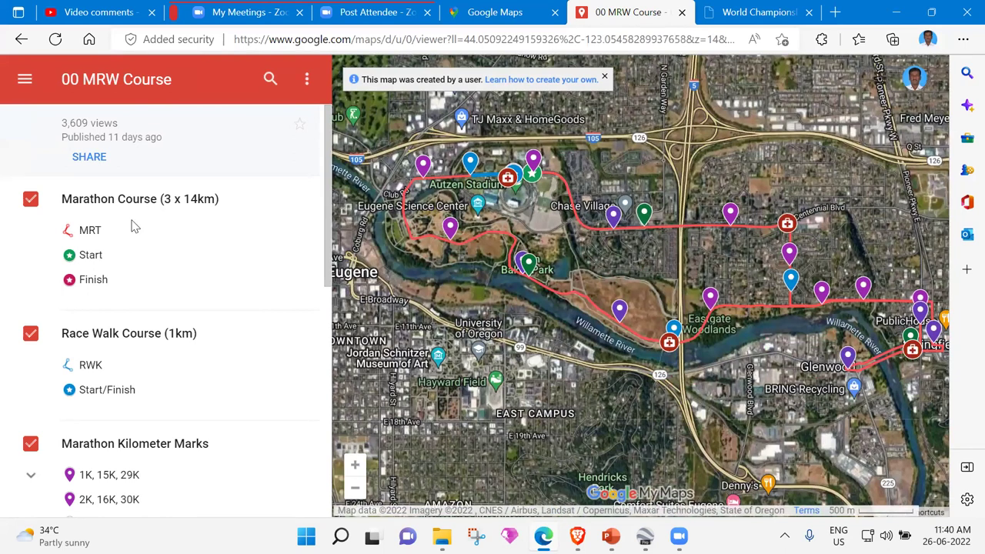
pyautogui.scroll(-4, 132, 225)
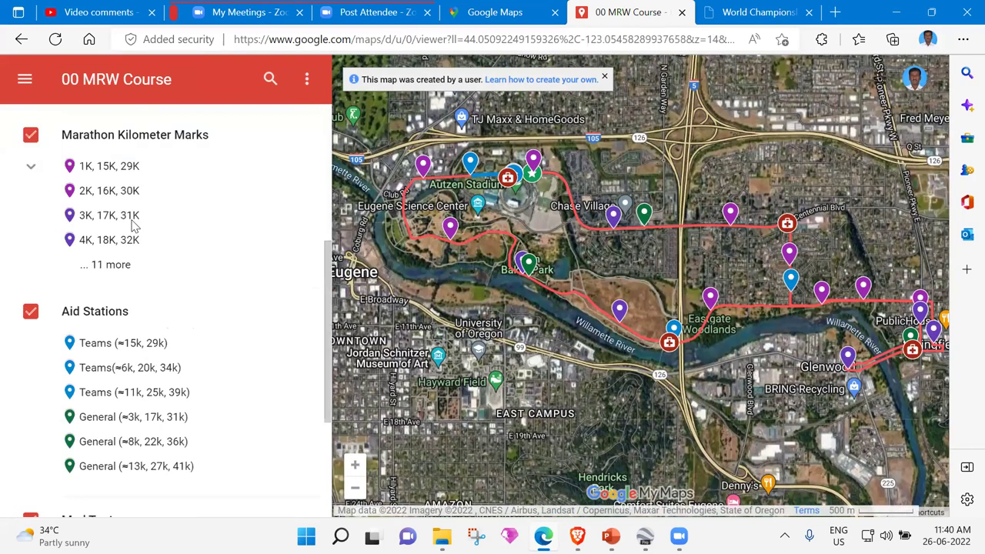
pyautogui.scroll(4, 133, 225)
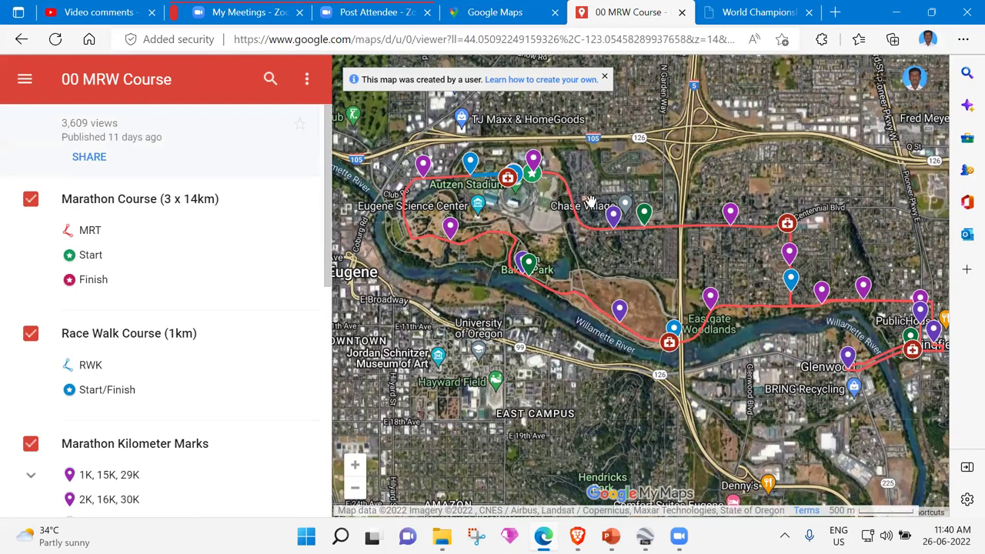
# Examine the start and finish points near Autzen Stadium and the race walk course on the 00 MRW Course map.
pyautogui.scroll(2, 571, 229)
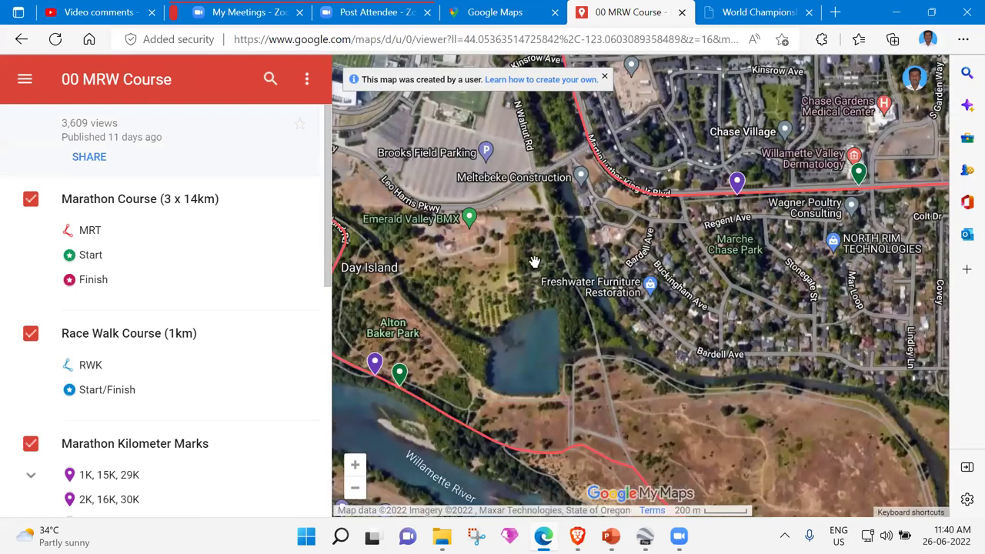
pyautogui.scroll(-2, 532, 260)
pyautogui.scroll(3, 485, 237)
pyautogui.scroll(2, 471, 222)
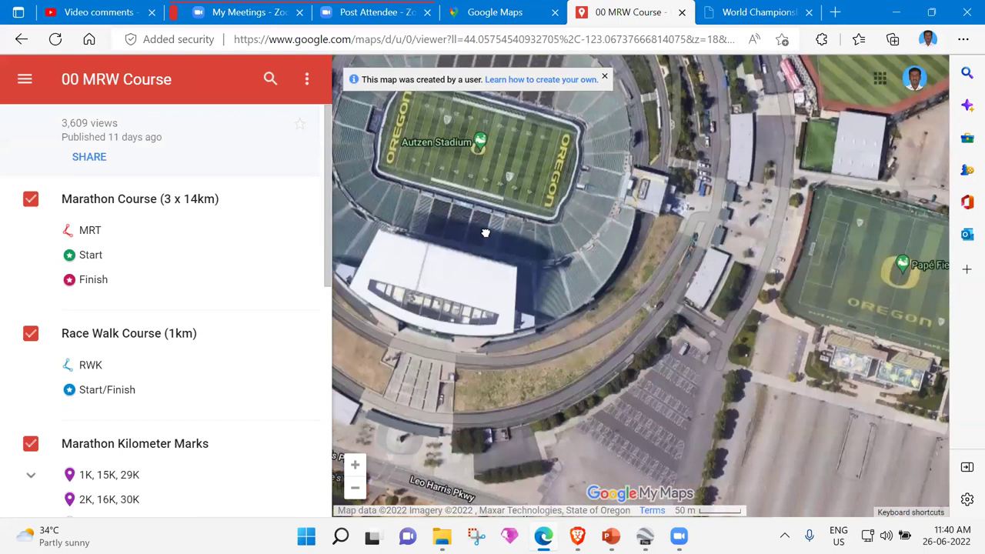
pyautogui.scroll(-2, 505, 244)
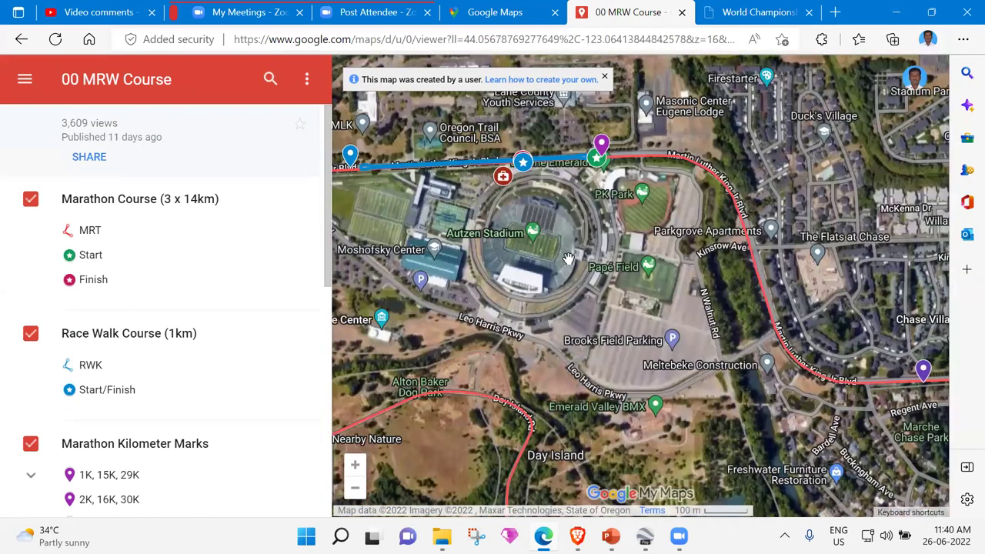
pyautogui.scroll(1, 567, 258)
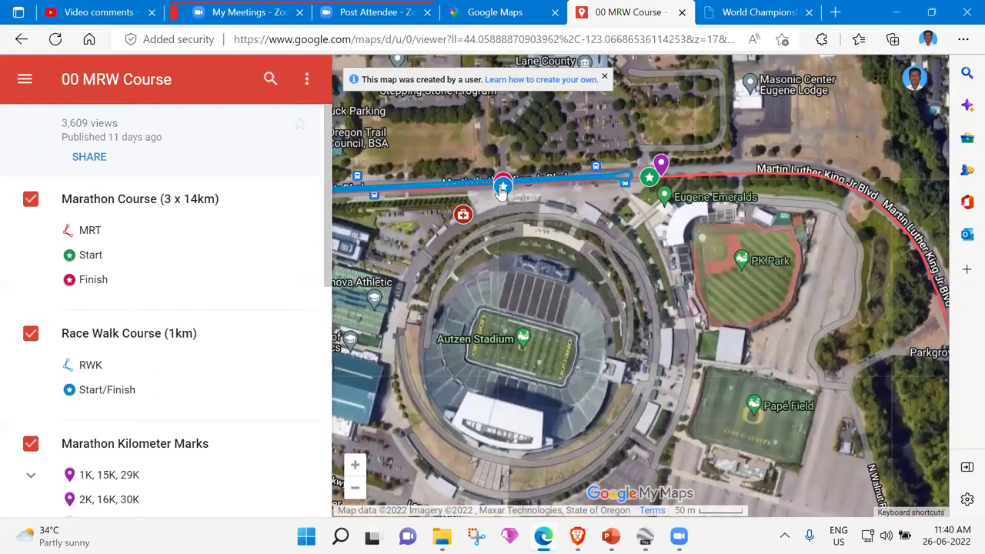
pyautogui.scroll(-3, 108, 278)
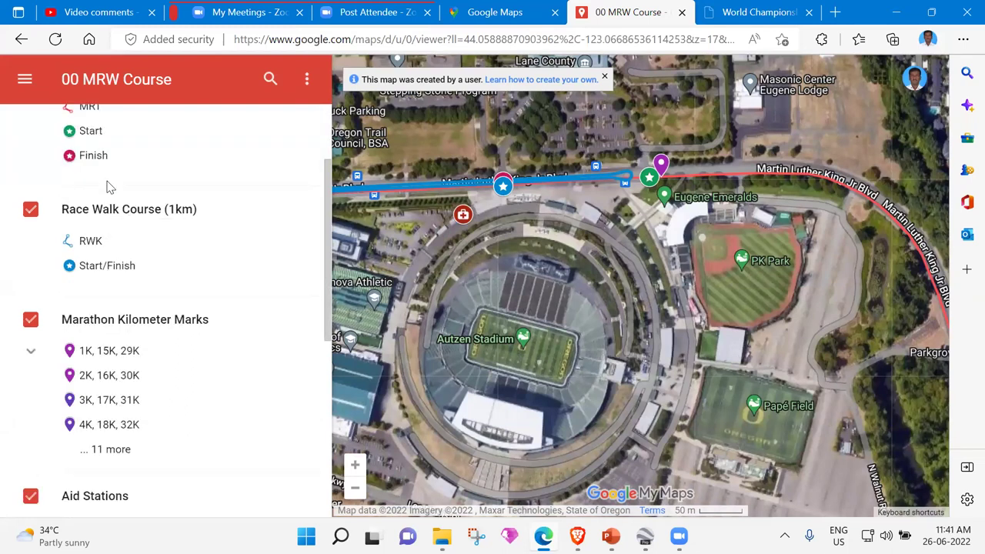
# Examine the marathon course from its start near Autzen Stadium out to the Rainbow Dr and W D St junction.
pyautogui.scroll(2, 108, 187)
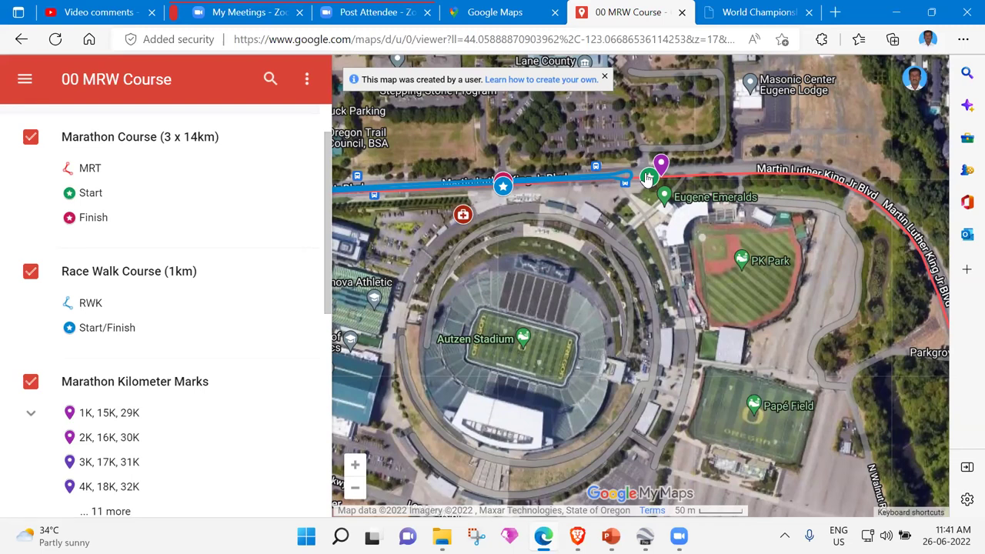
pyautogui.scroll(-1, 648, 244)
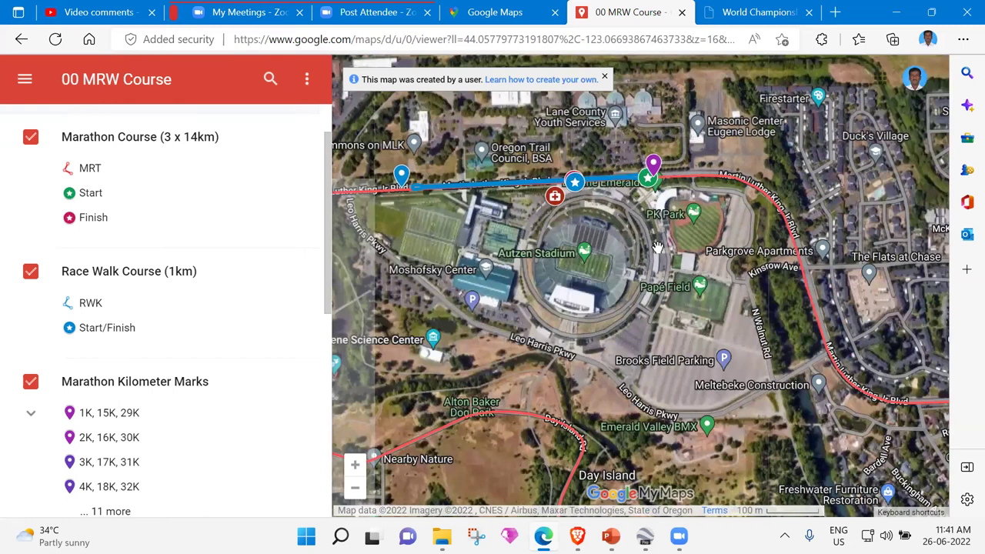
pyautogui.scroll(-1, 660, 252)
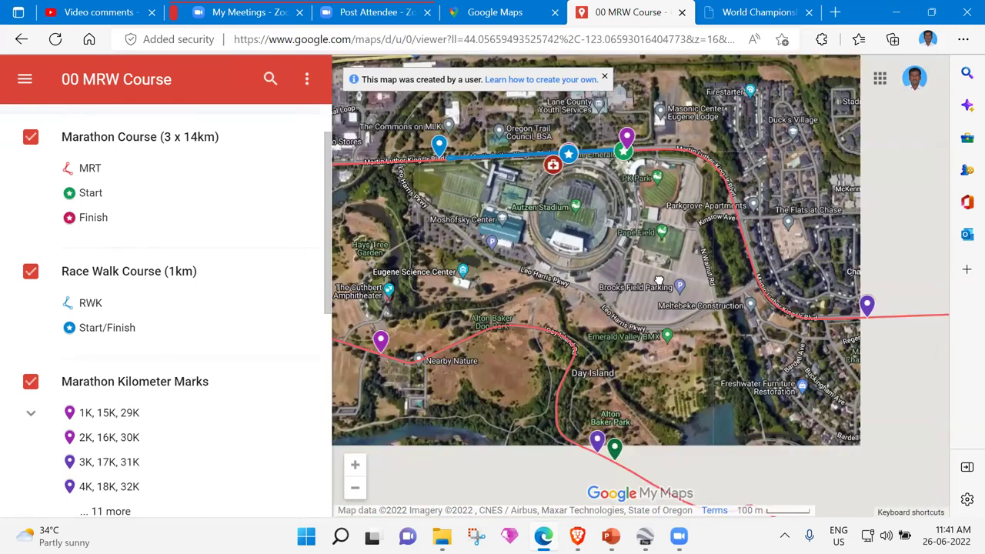
pyautogui.scroll(-1, 652, 273)
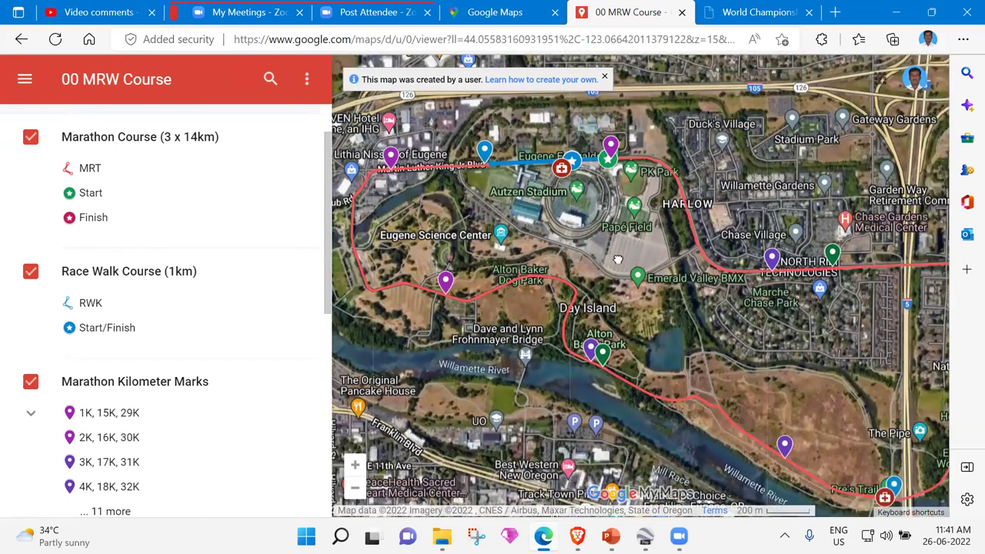
pyautogui.scroll(-1, 619, 264)
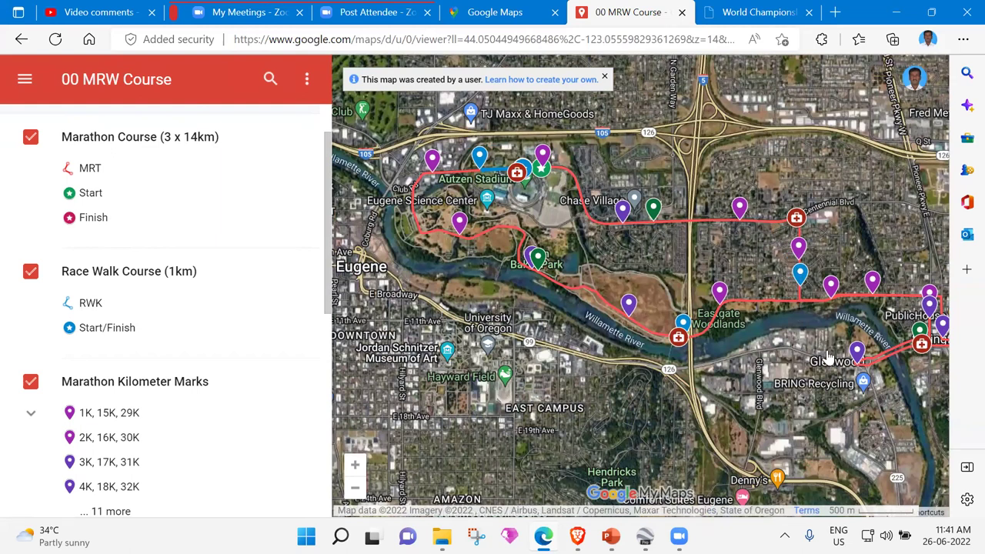
pyautogui.scroll(1, 793, 305)
pyautogui.scroll(1, 688, 273)
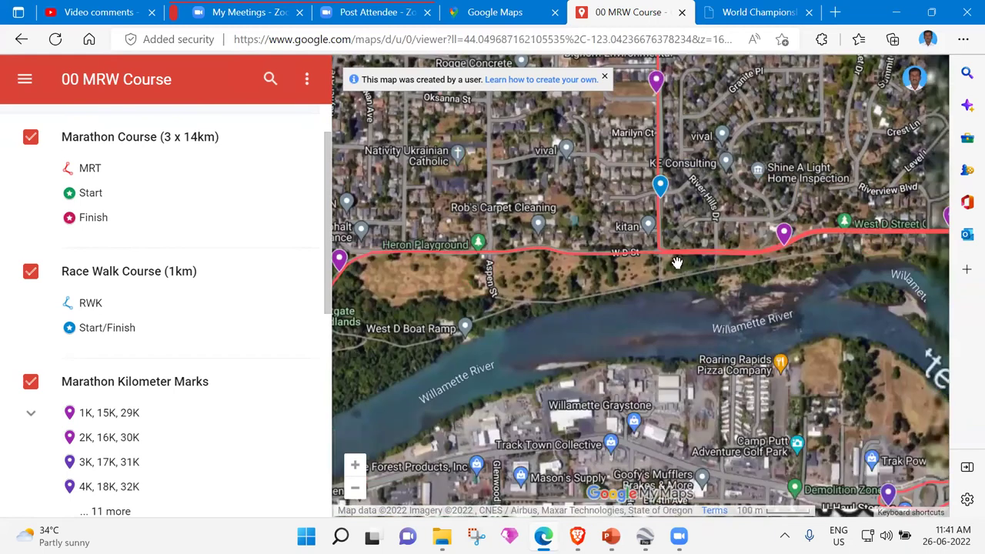
pyautogui.scroll(1, 675, 259)
pyautogui.scroll(1, 607, 216)
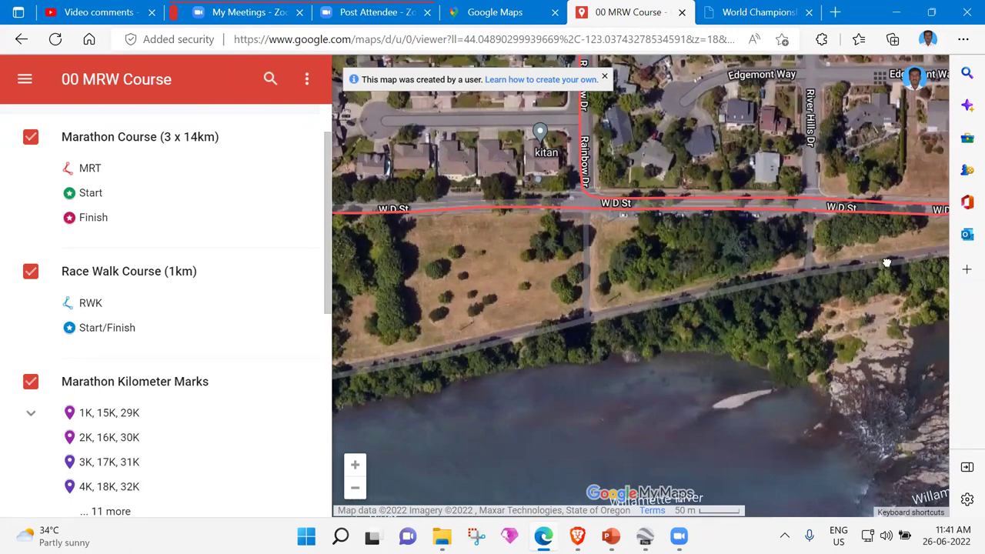
# Follow the marathon course east along W D St to the Pioneer Pkwy loop and back west past Eastgate Woodlands.
pyautogui.scroll(2, 838, 222)
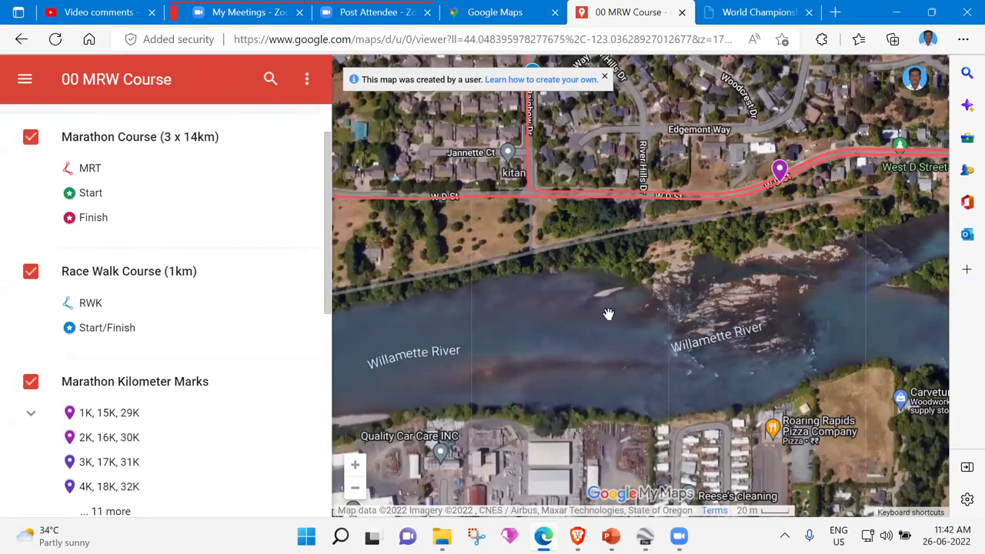
pyautogui.moveTo(857, 260); pyautogui.dragTo(534, 262)
pyautogui.moveTo(846, 293); pyautogui.dragTo(601, 240)
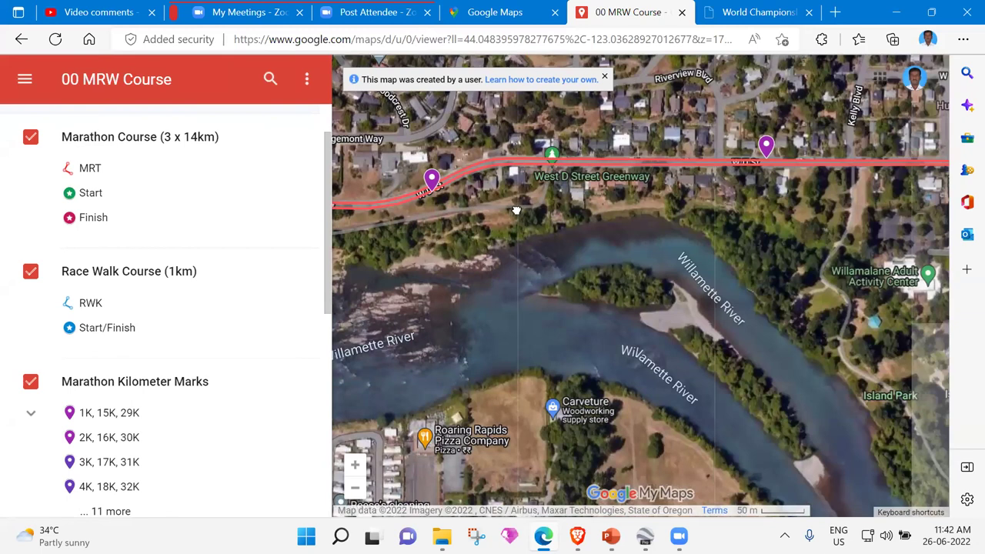
pyautogui.moveTo(910, 225); pyautogui.dragTo(818, 211)
pyautogui.moveTo(947, 300); pyautogui.dragTo(849, 299)
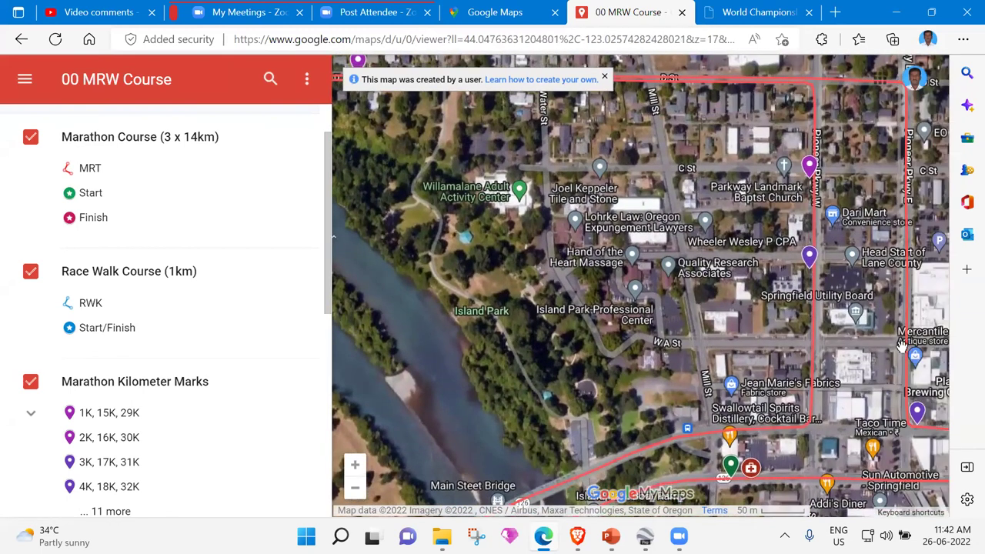
pyautogui.scroll(-1, 670, 393)
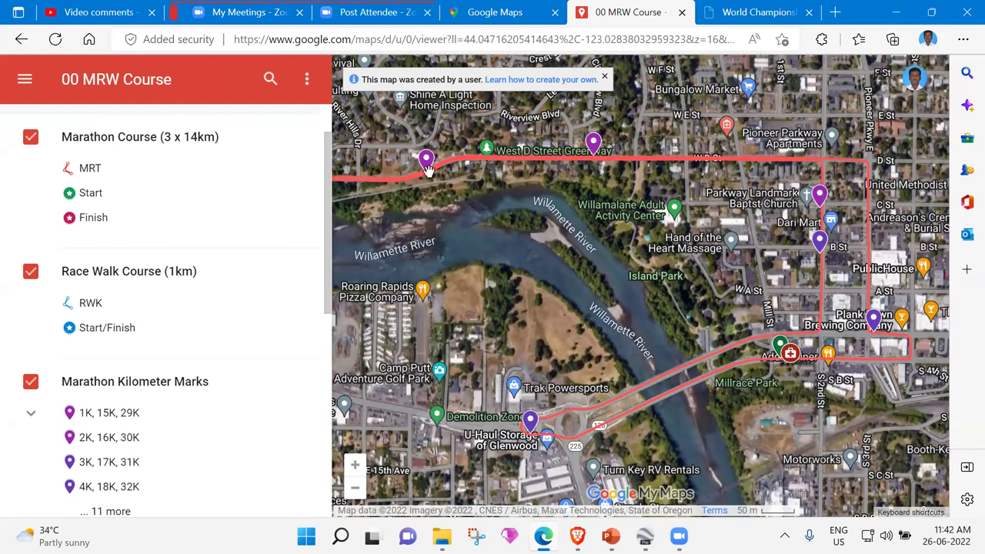
pyautogui.moveTo(429, 268); pyautogui.dragTo(589, 311)
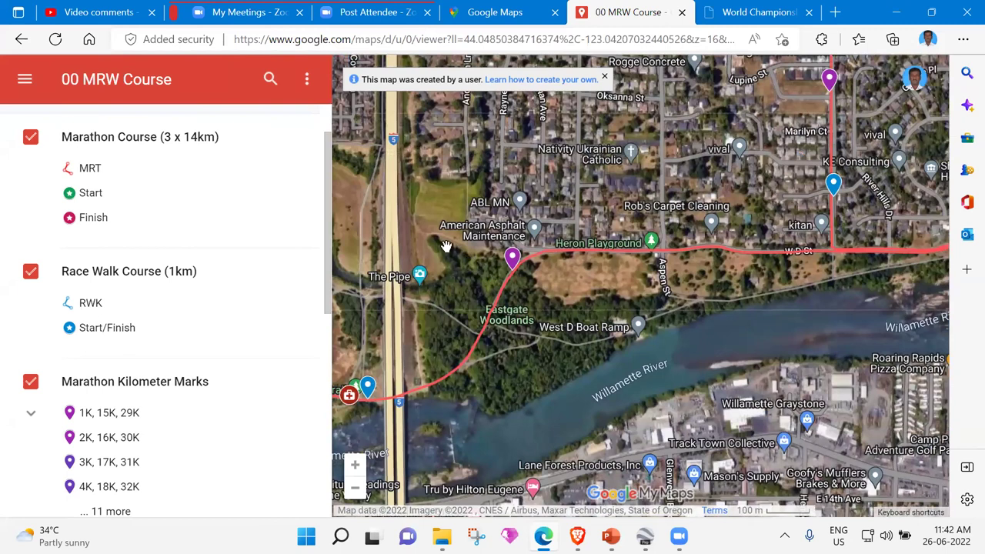
pyautogui.moveTo(447, 246); pyautogui.dragTo(693, 319)
pyautogui.scroll(-3, 693, 319)
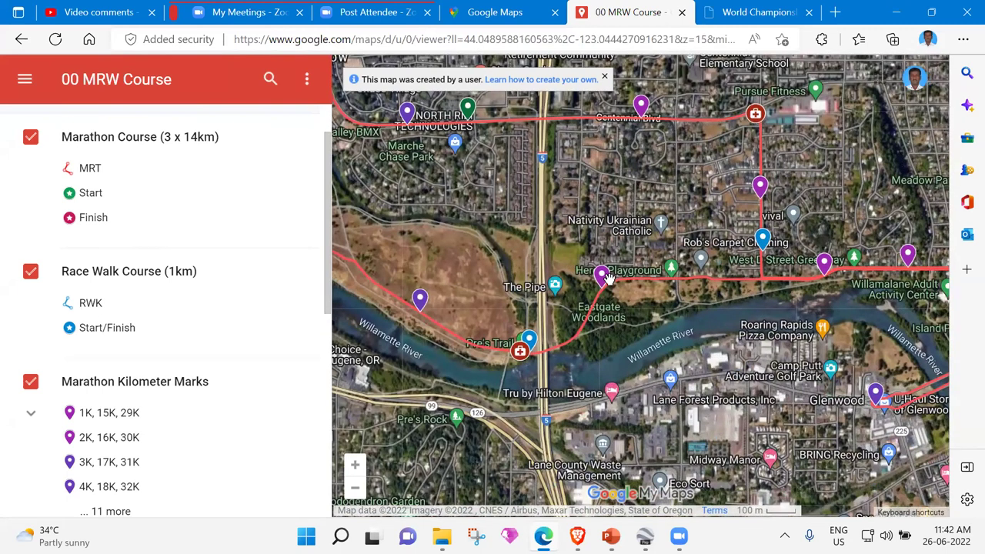
# View the details of the RWK line in the Race Walk Course (1km) layer and return to the layer list.
pyautogui.click(197, 147)
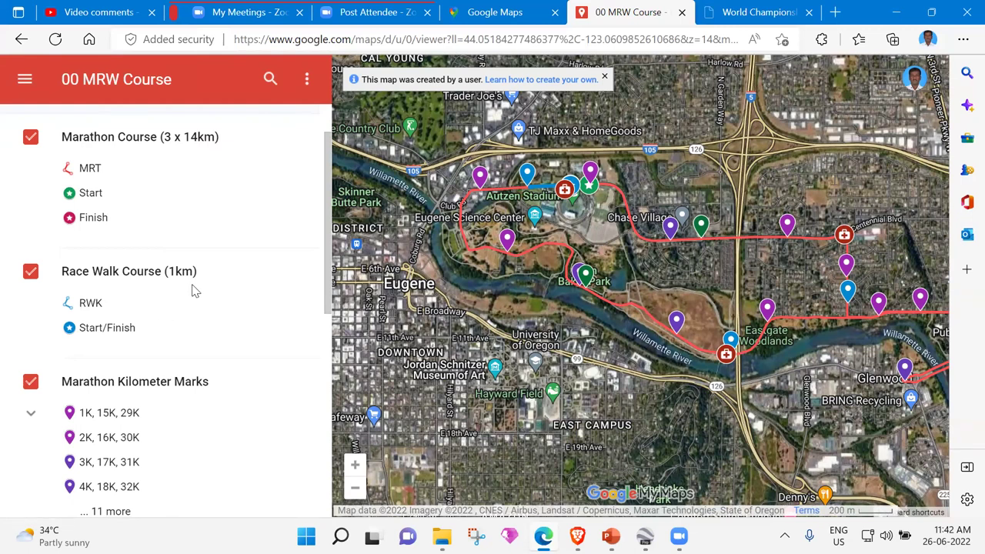
pyautogui.moveTo(174, 328); pyautogui.dragTo(216, 308)
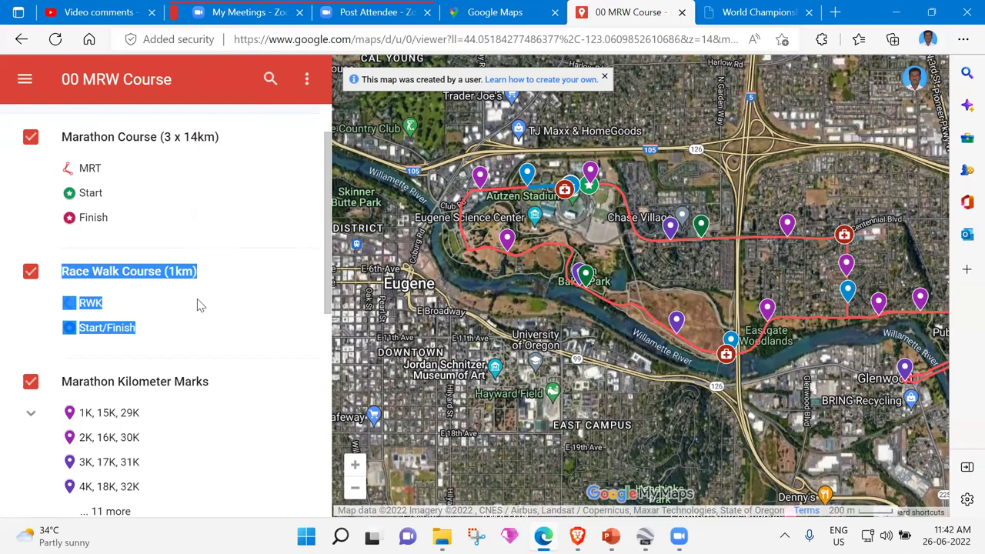
pyautogui.click(196, 305)
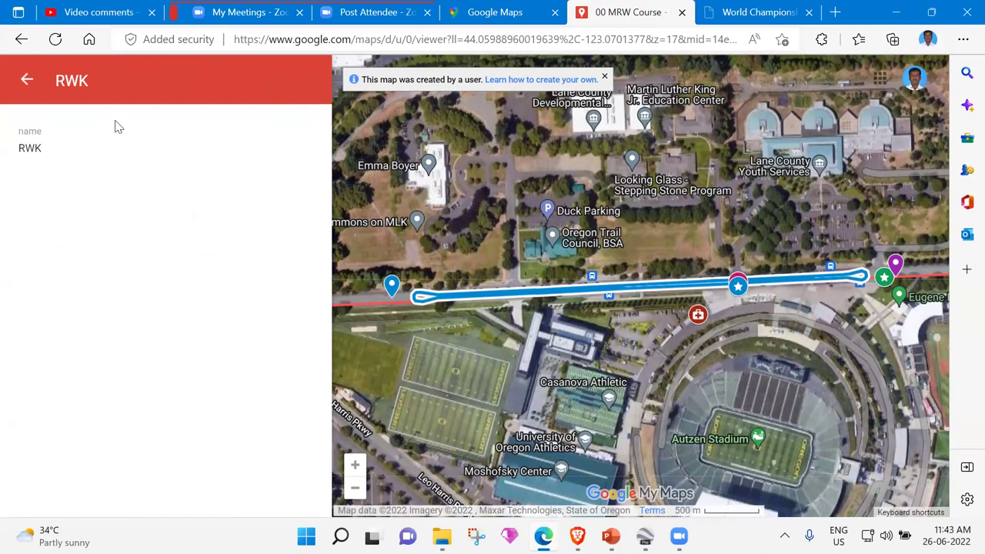
pyautogui.click(27, 87)
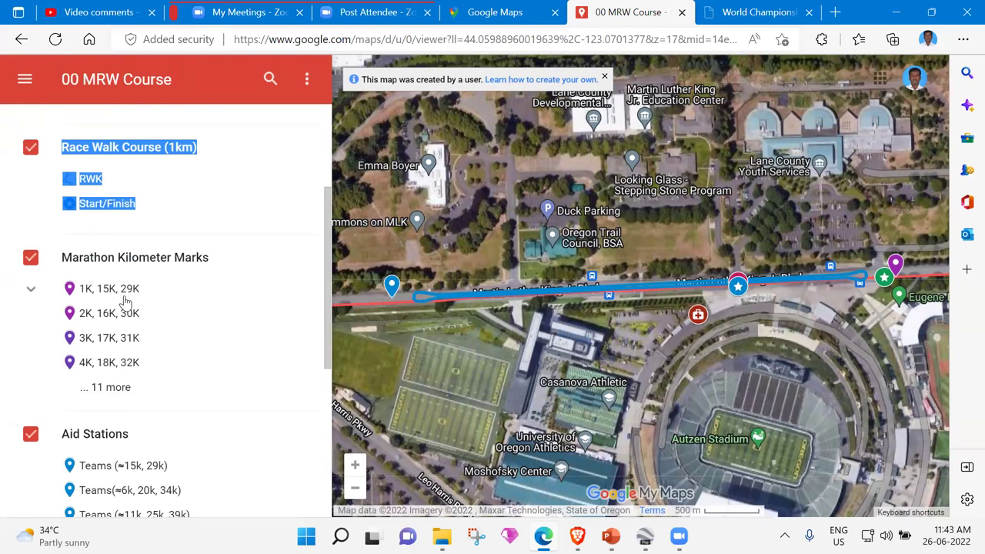
# Review the Marathon Kilometer Marks, Aid Stations and Med Tents entries in the course map's layer list.
pyautogui.scroll(-4, 127, 308)
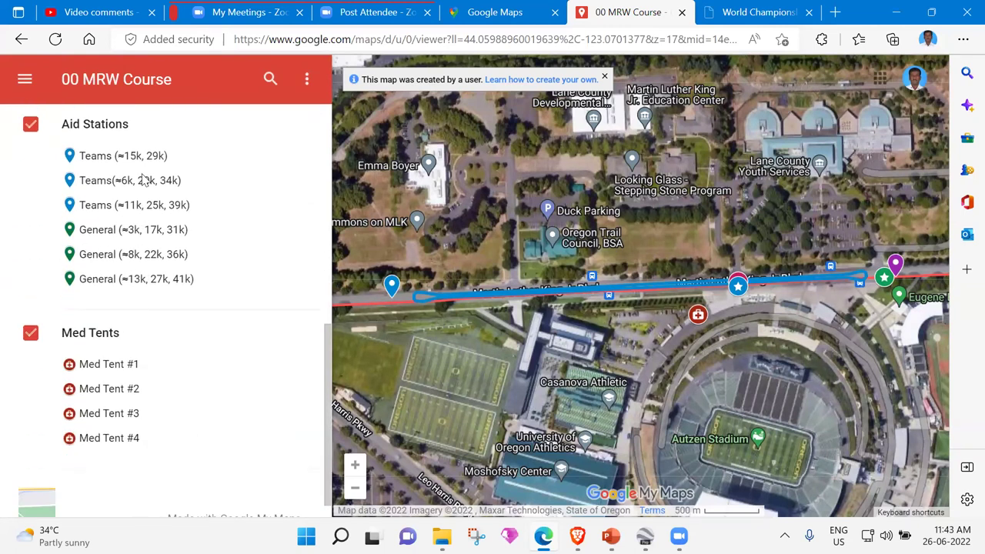
pyautogui.scroll(-1, 151, 279)
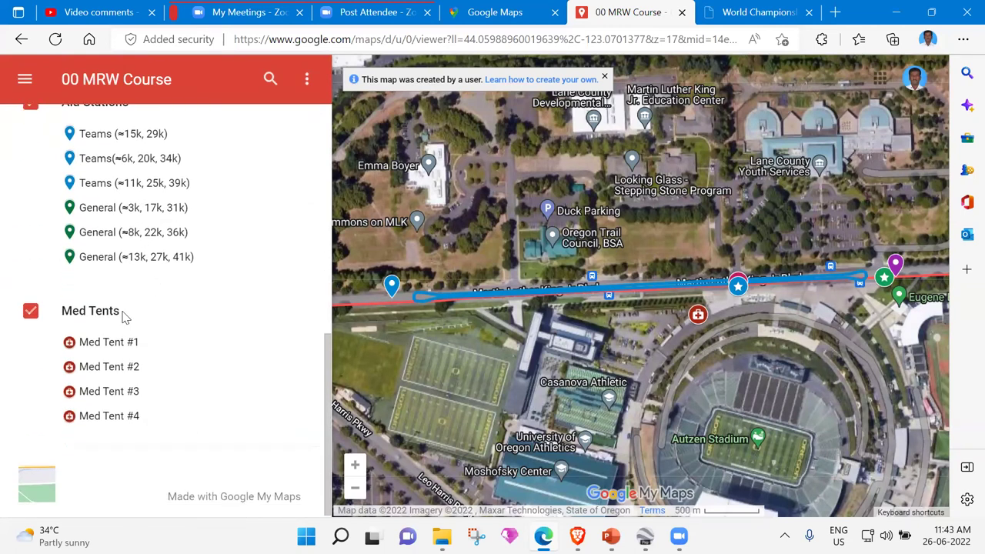
pyautogui.scroll(6, 128, 339)
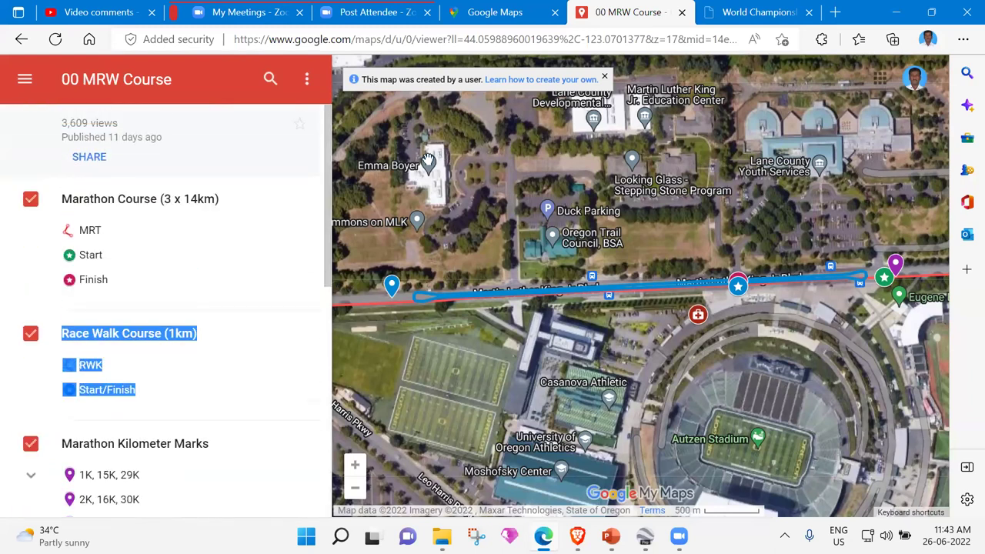
# Show the full extent of the marathon course with its kilometer marks, aid stations and med tents.
pyautogui.scroll(-2, 478, 151)
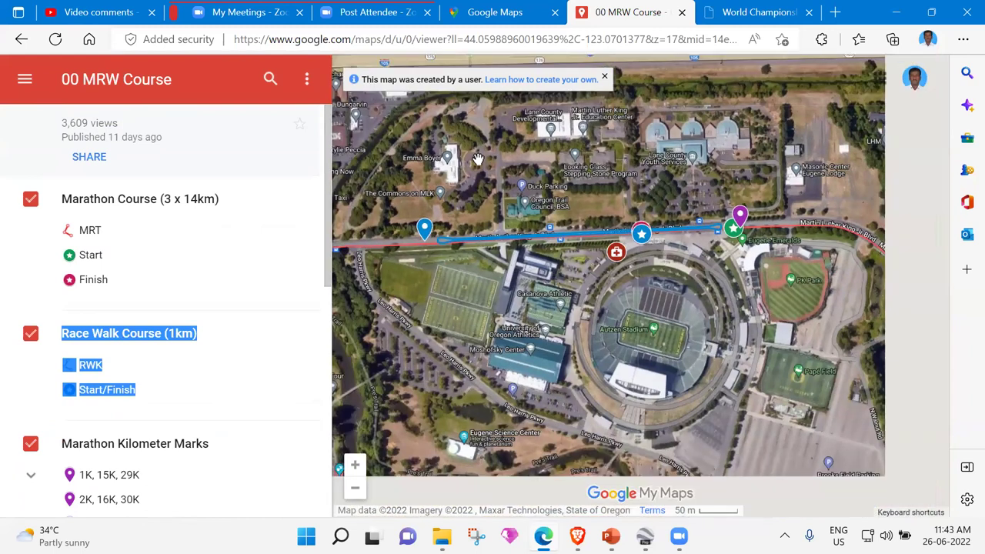
pyautogui.scroll(-4, 478, 167)
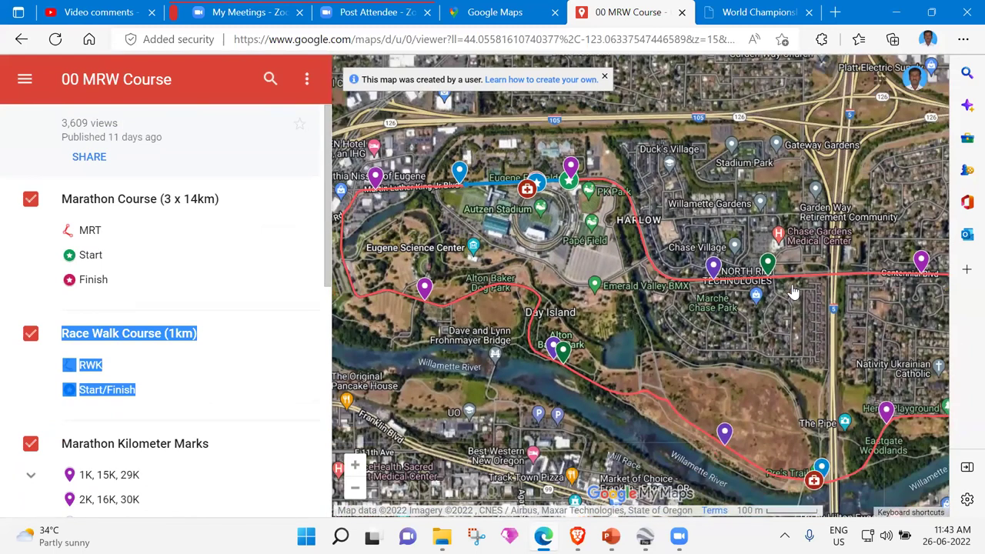
pyautogui.scroll(-2, 793, 291)
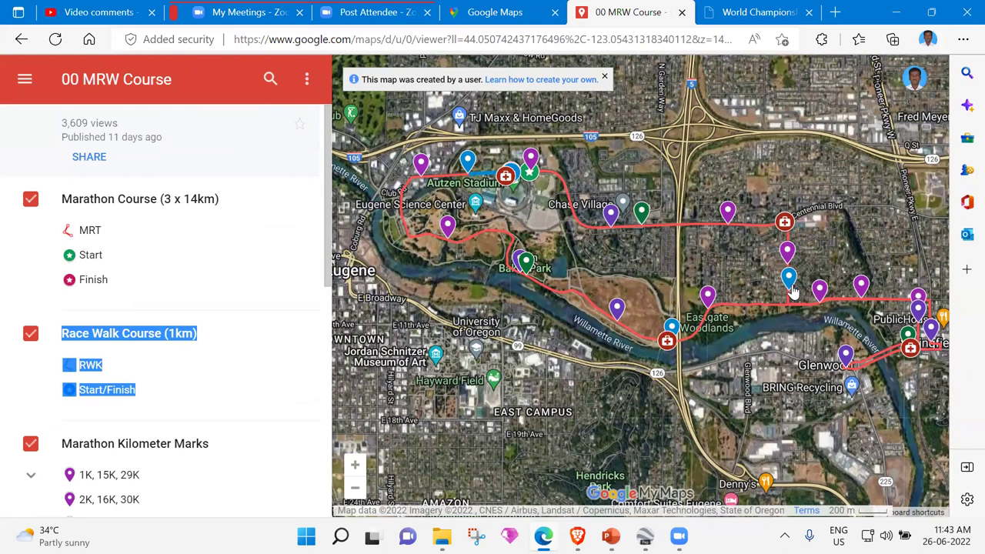
pyautogui.scroll(-2, 738, 305)
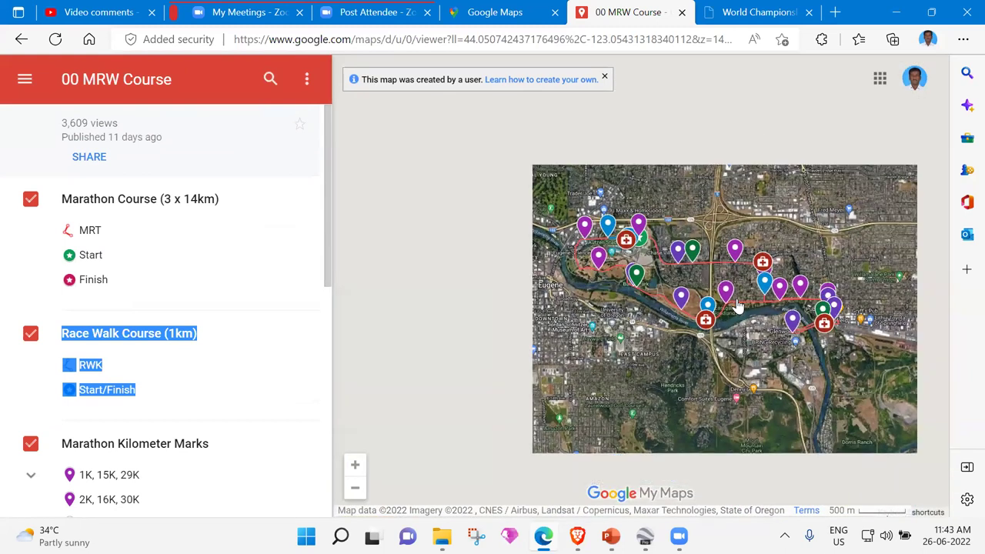
pyautogui.scroll(2, 738, 296)
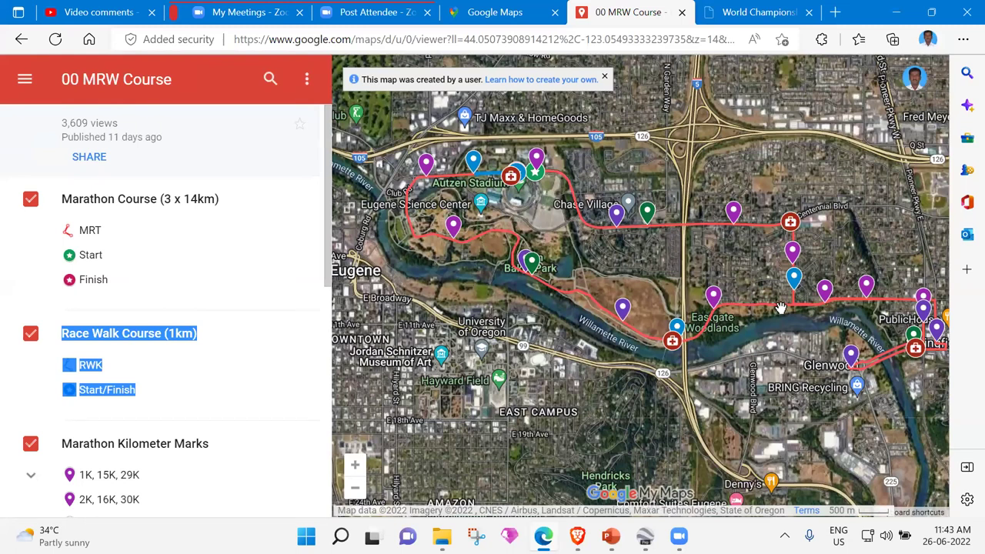
# Switch to the World Athletics Championships Oregon 22 page, start the virtual tour and view the Hayward Field Stadium infield.
pyautogui.click(743, 13)
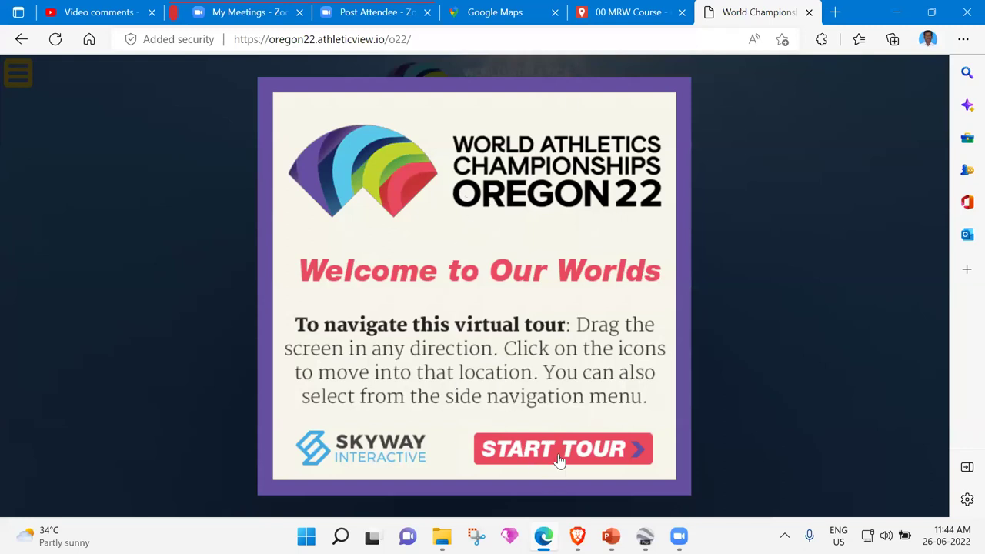
pyautogui.click(560, 458)
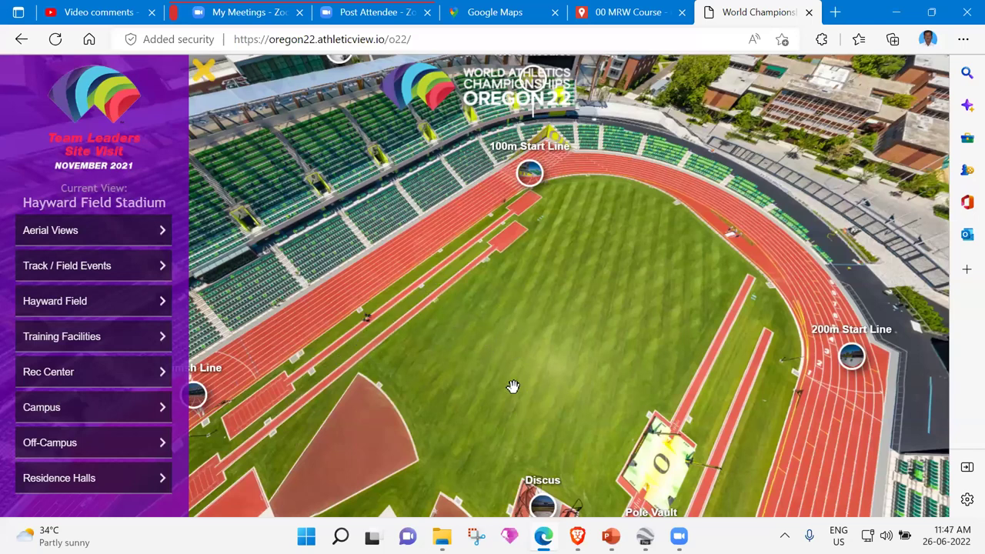
pyautogui.moveTo(681, 376); pyautogui.dragTo(633, 313)
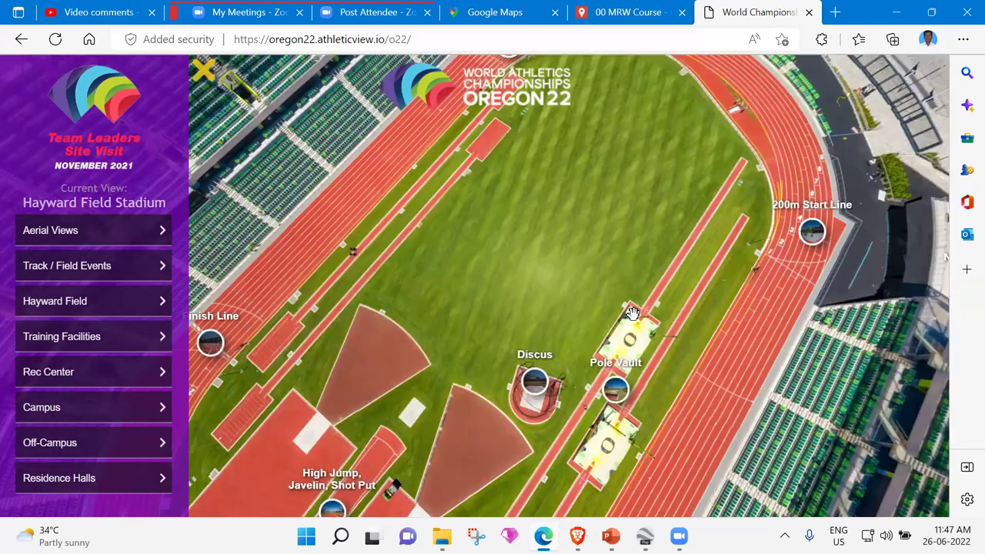
# Inspect the Hayward Field infield around the pole vault and discus areas and enter the Discus location.
pyautogui.click(618, 399)
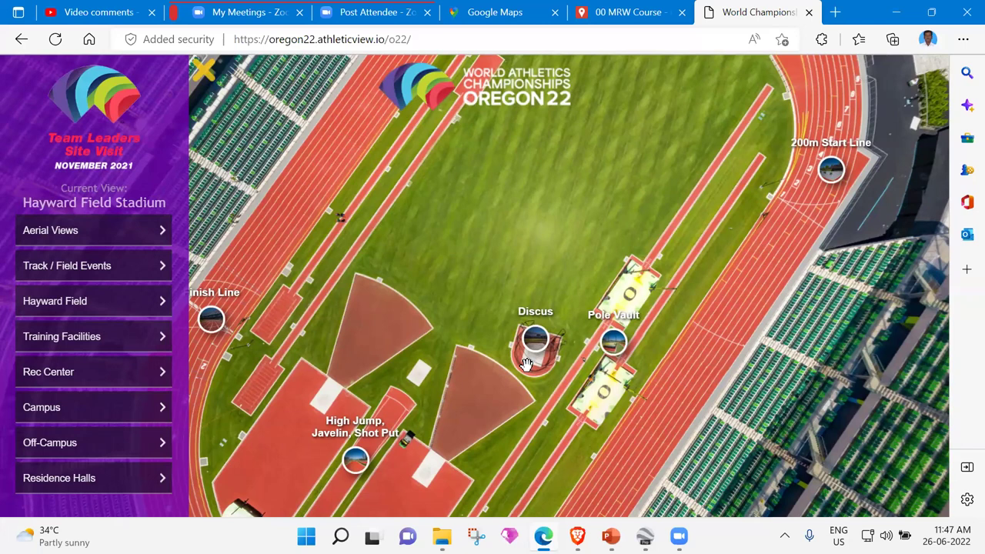
pyautogui.scroll(2, 527, 365)
pyautogui.scroll(2, 716, 425)
pyautogui.scroll(3, 694, 413)
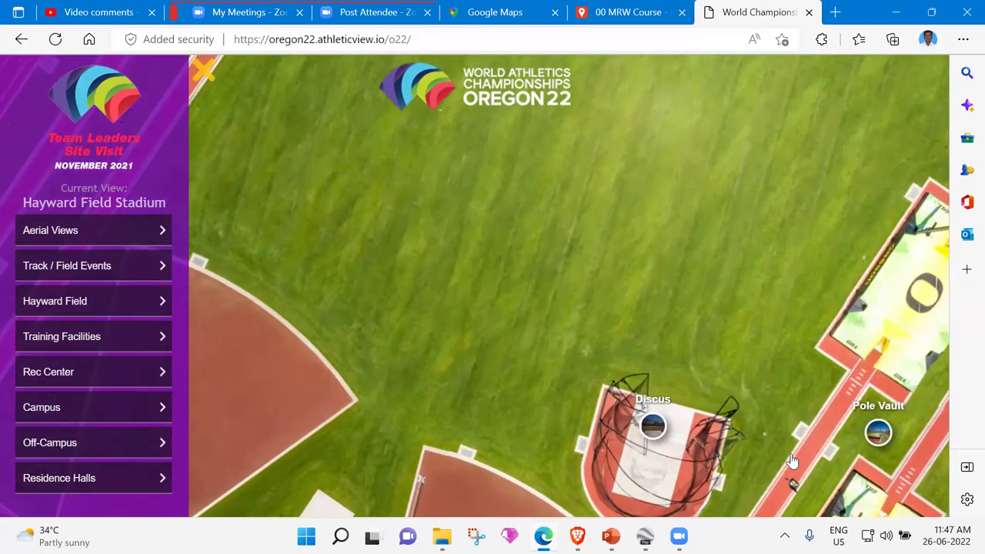
pyautogui.scroll(2, 801, 454)
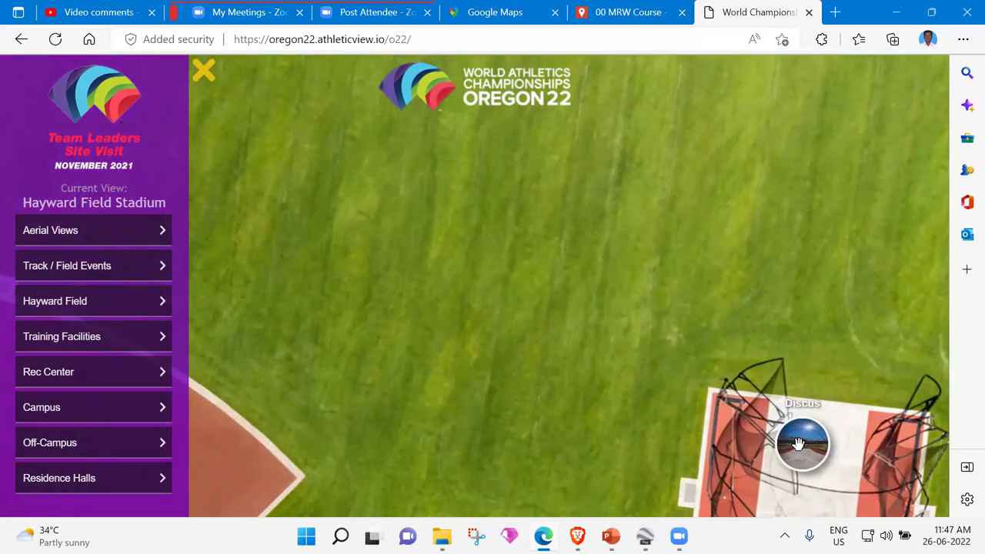
pyautogui.click(801, 439)
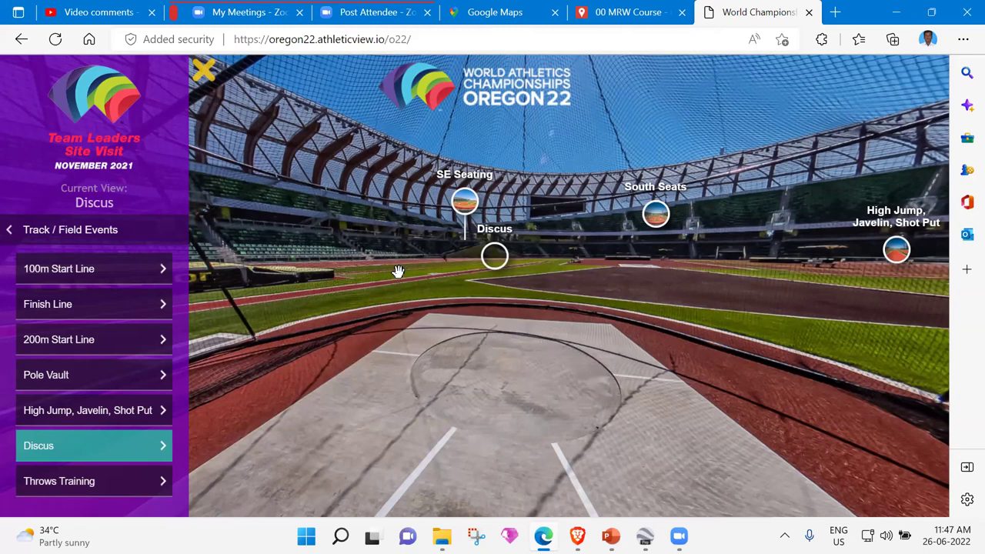
# Look around the stadium from the discus circle and move to the 100m Start Line location.
pyautogui.moveTo(665, 255); pyautogui.dragTo(746, 294)
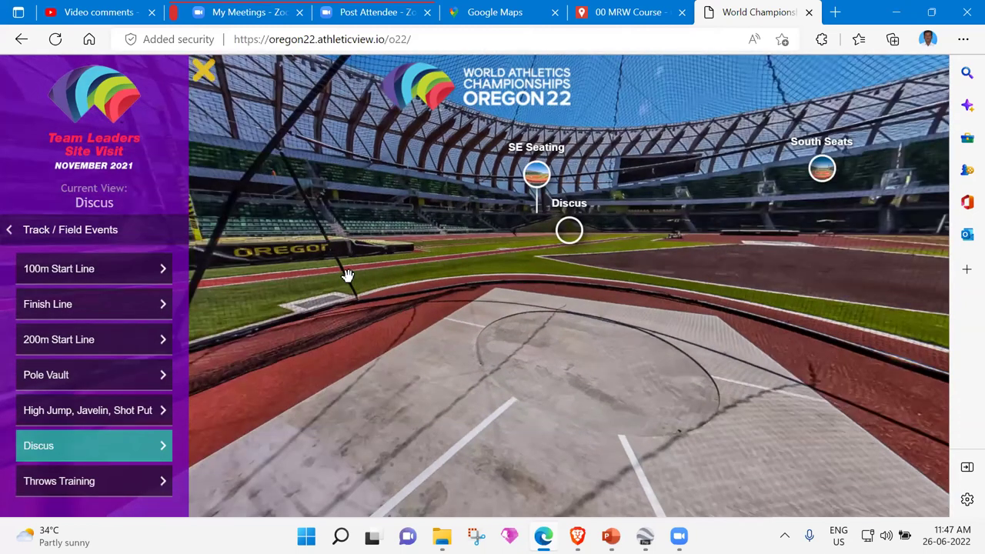
pyautogui.moveTo(347, 277); pyautogui.dragTo(692, 281)
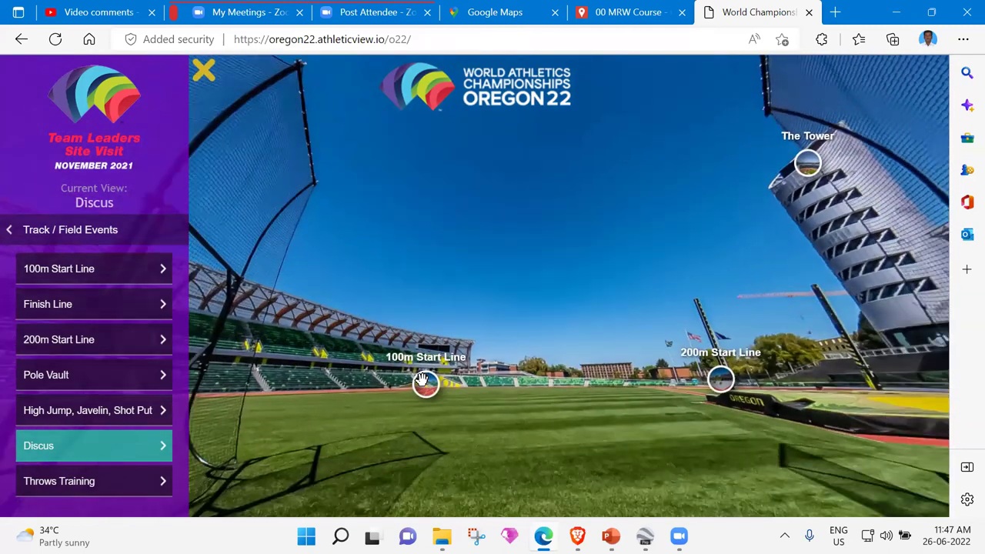
pyautogui.click(423, 379)
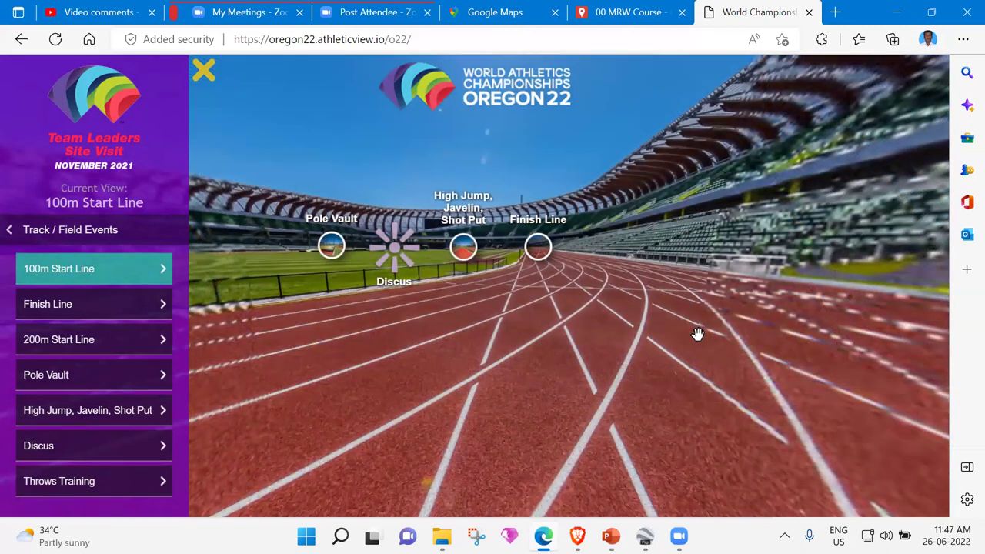
# Examine the lane markings around the 100m Start Line and move to the Finish Line location.
pyautogui.moveTo(700, 161); pyautogui.dragTo(625, 417)
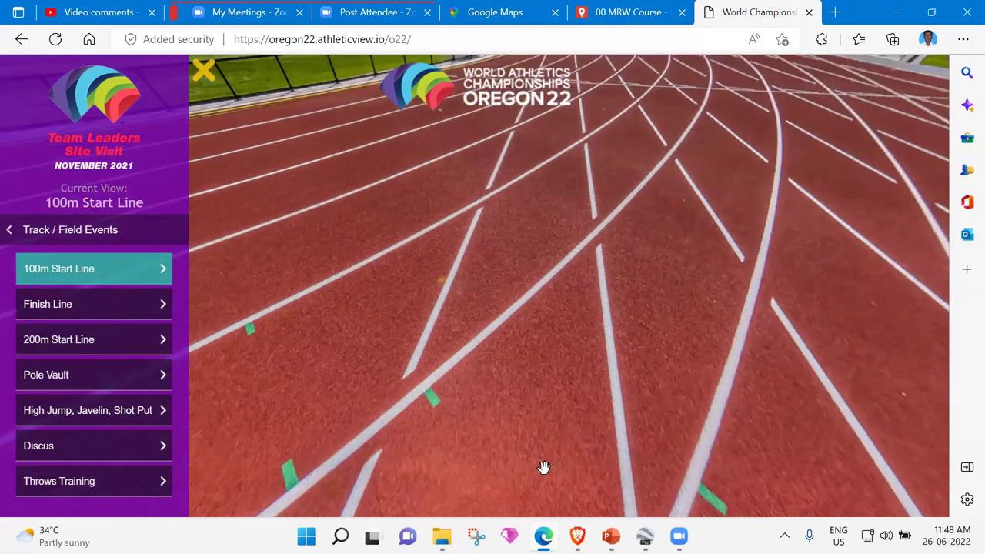
pyautogui.moveTo(543, 468); pyautogui.dragTo(506, 318)
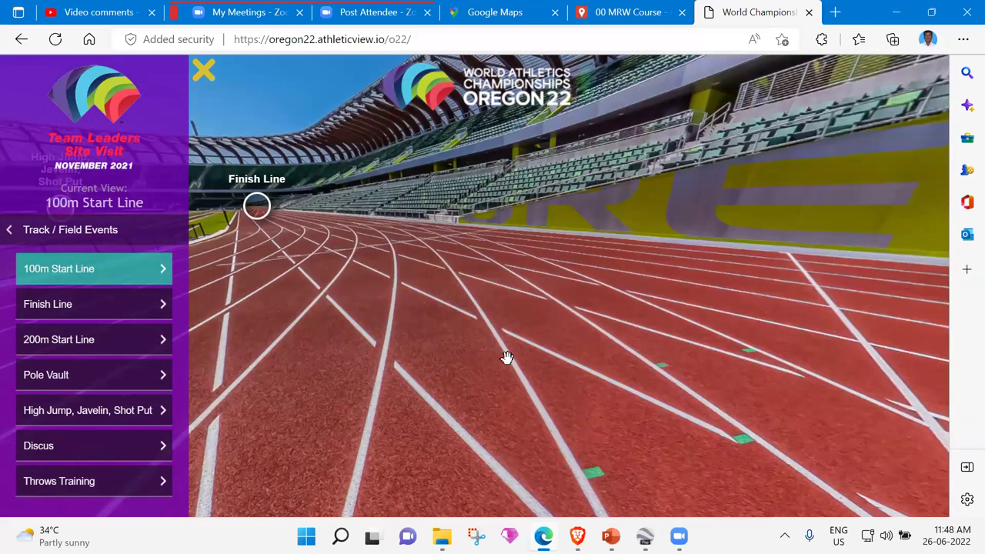
pyautogui.moveTo(508, 358); pyautogui.dragTo(292, 383)
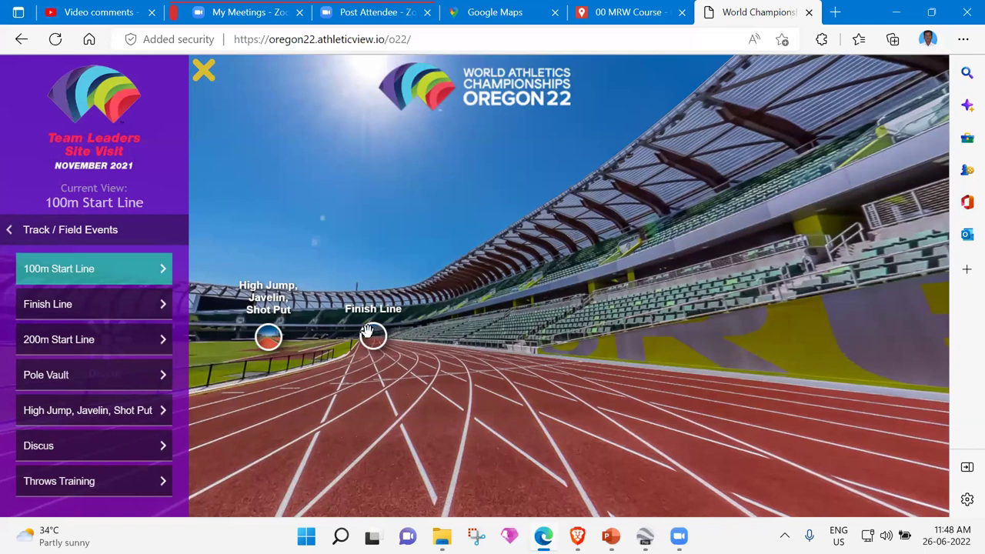
pyautogui.click(372, 335)
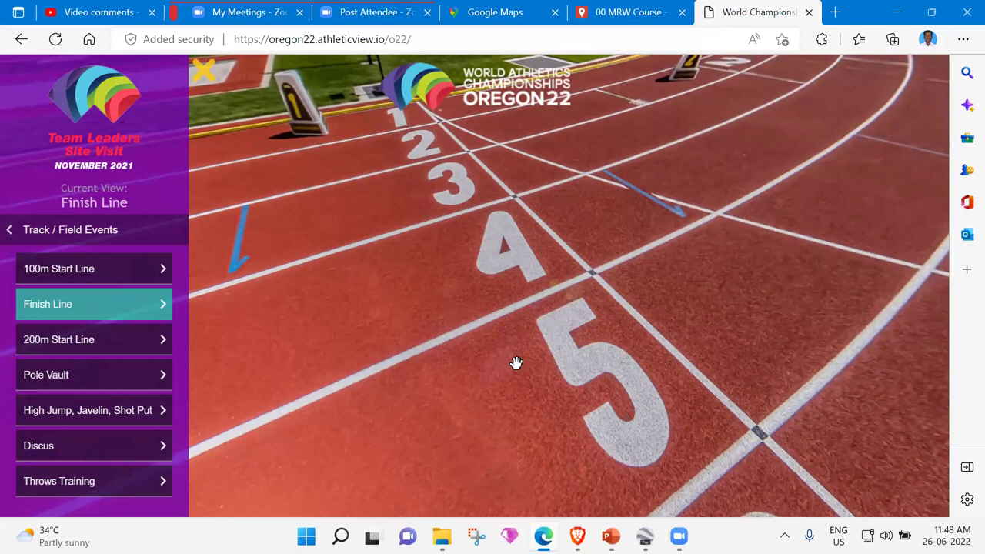
# Inspect the painted lane numbers at the Finish Line in close-up, focusing on lane 5.
pyautogui.moveTo(539, 210); pyautogui.dragTo(582, 329)
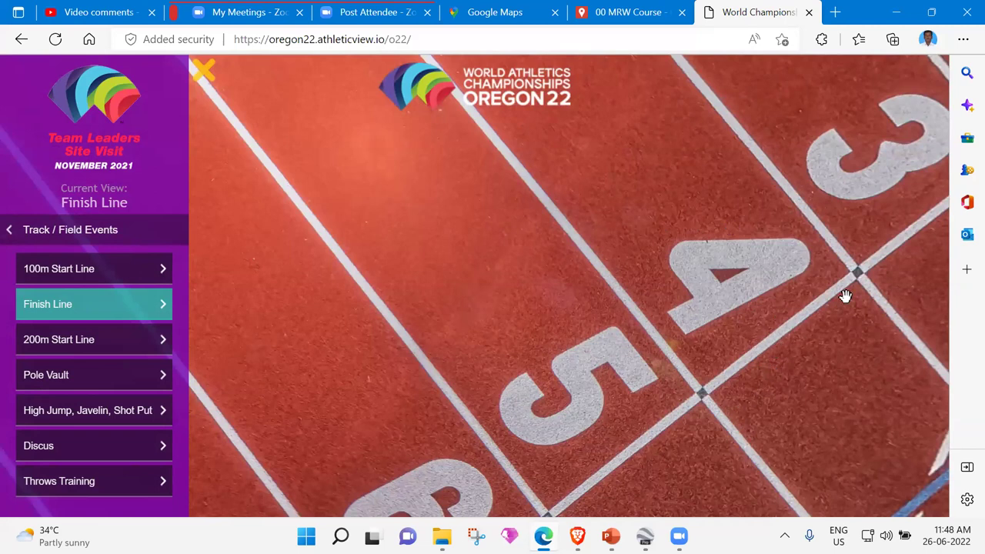
pyautogui.scroll(2, 783, 477)
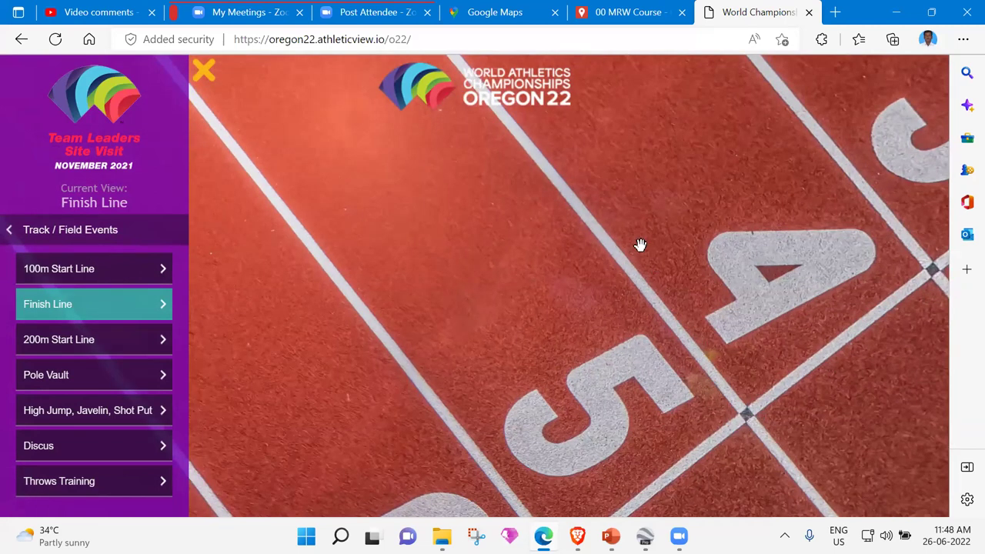
pyautogui.scroll(2, 908, 343)
pyautogui.scroll(1, 897, 348)
pyautogui.scroll(1, 653, 264)
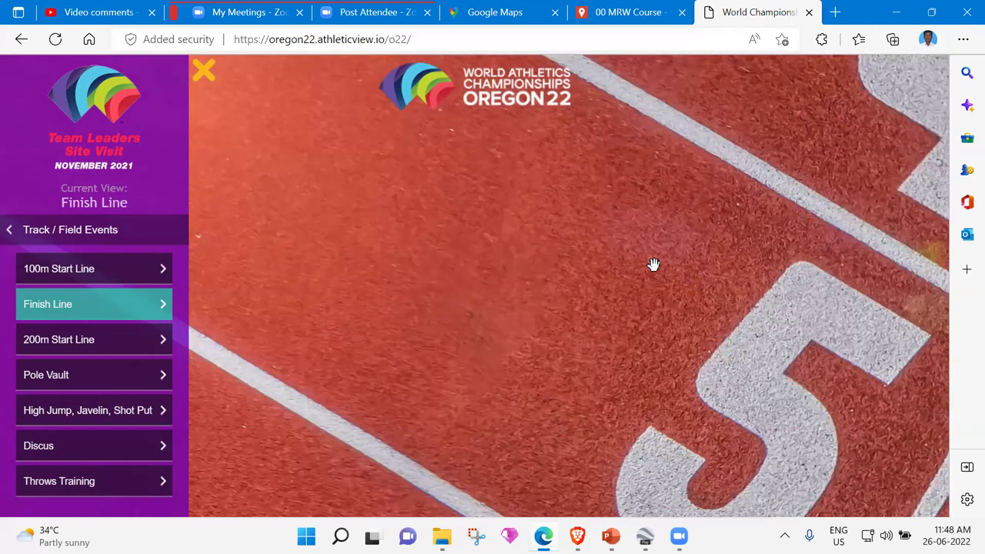
pyautogui.scroll(1, 782, 290)
pyautogui.scroll(1, 704, 354)
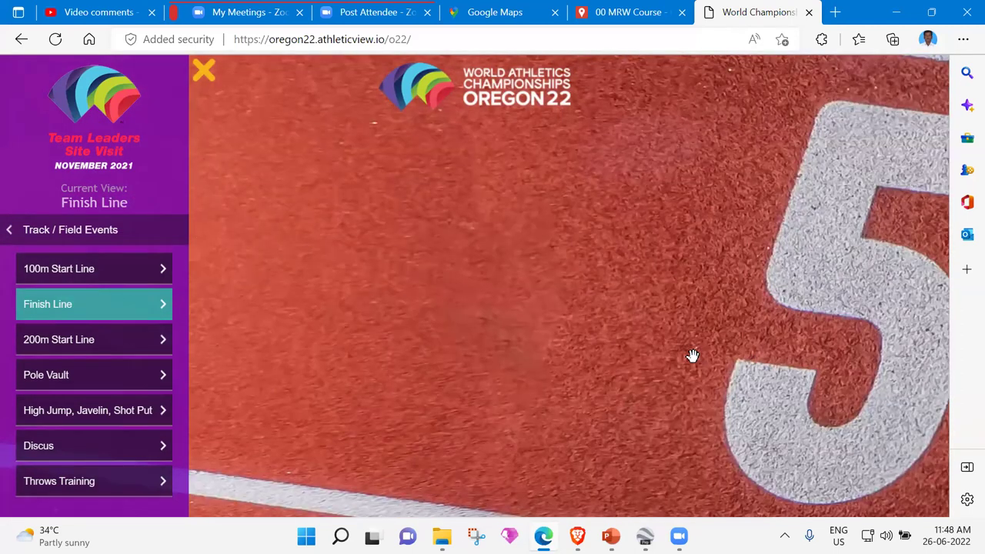
# Examine where the finish line crosses the lane lines around lanes 5 and 6, then look across the infield toward The Tower.
pyautogui.moveTo(693, 356); pyautogui.dragTo(865, 384)
pyautogui.scroll(-3, 921, 392)
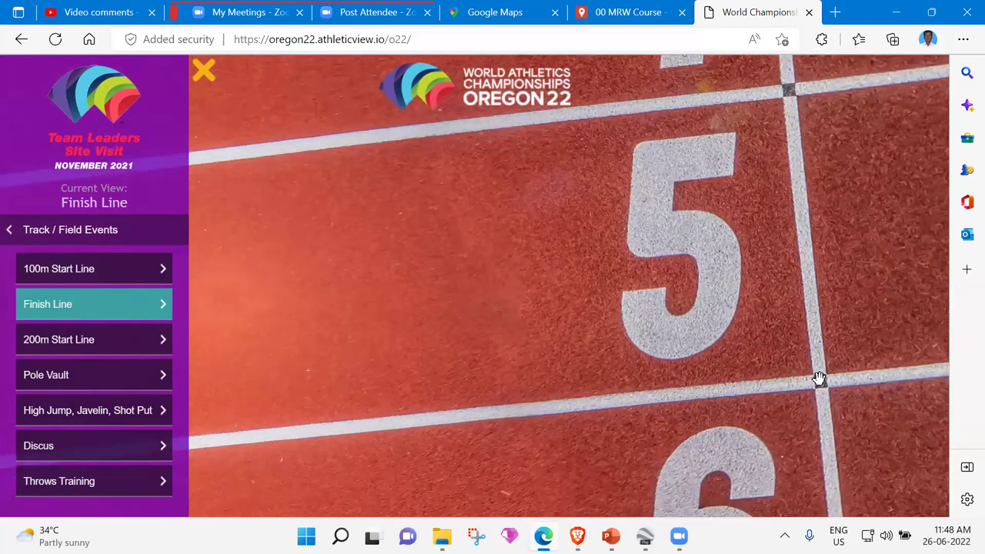
pyautogui.moveTo(819, 379); pyautogui.dragTo(818, 385)
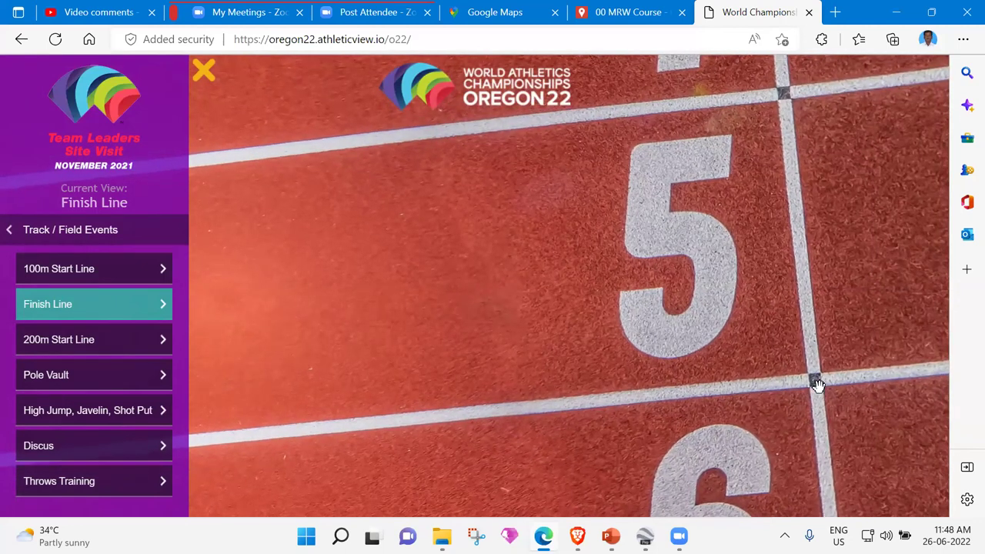
pyautogui.moveTo(745, 346); pyautogui.dragTo(655, 332)
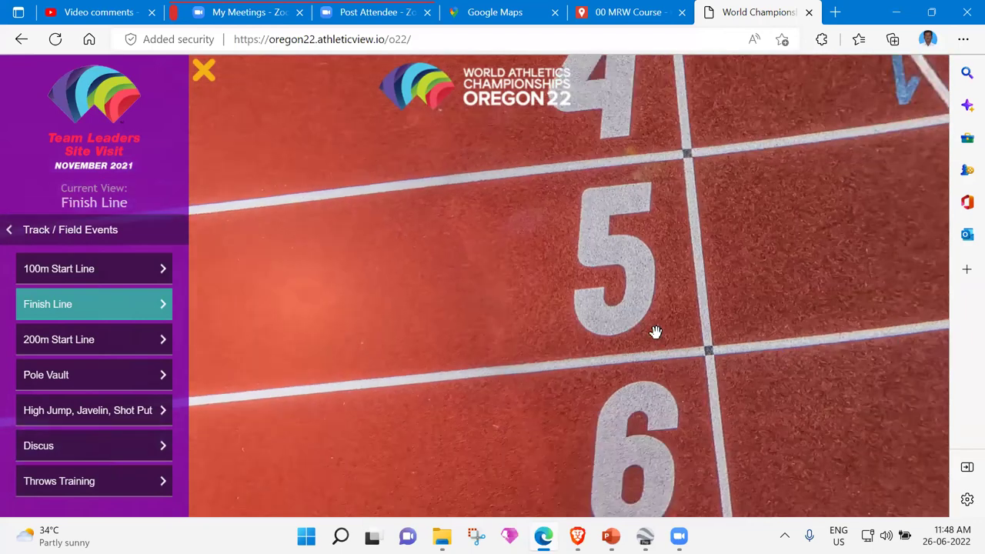
pyautogui.moveTo(711, 349); pyautogui.dragTo(774, 312)
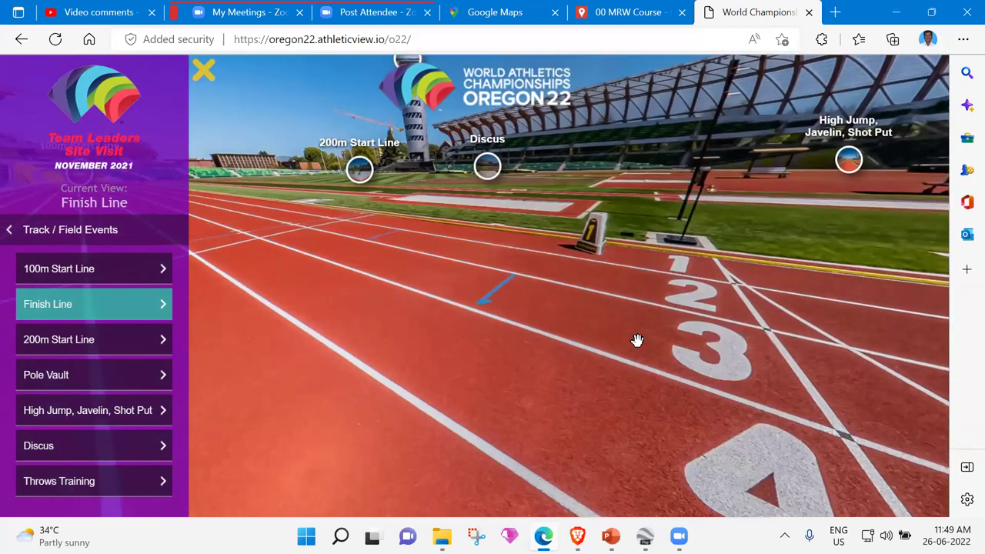
pyautogui.moveTo(618, 326); pyautogui.dragTo(524, 308)
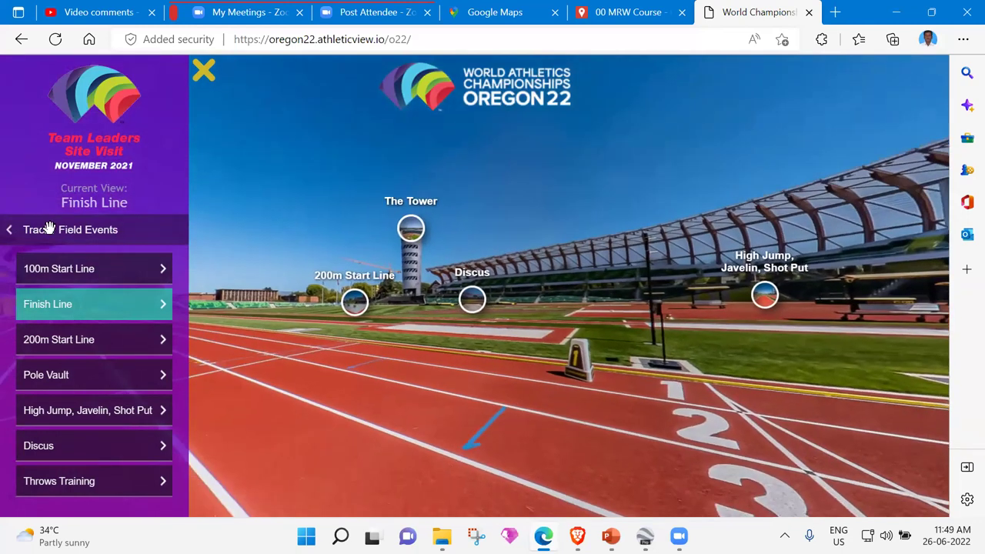
# Switch the tour to the Hayward Field Stadium aerial view and look over the stands, throwing areas and track.
pyautogui.click(72, 275)
pyautogui.click(72, 269)
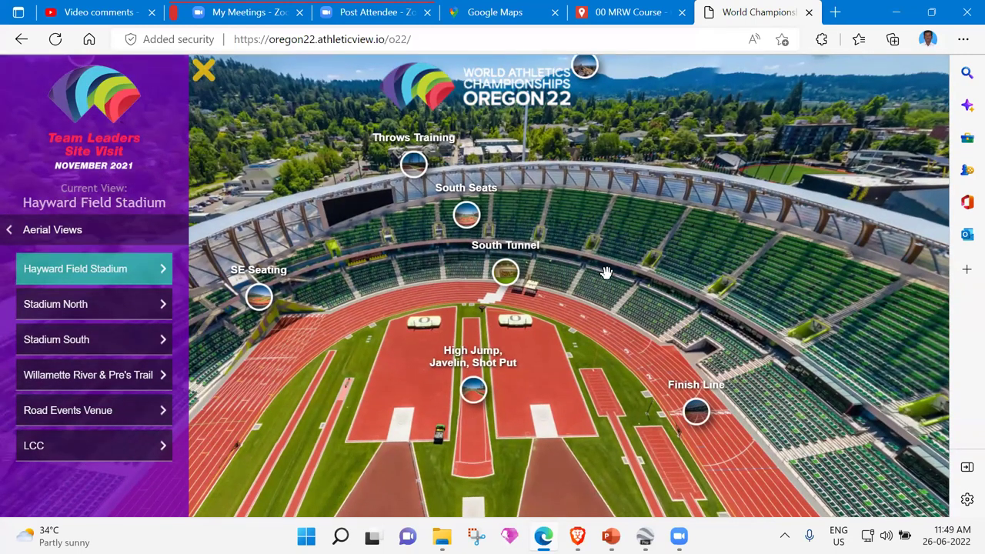
pyautogui.moveTo(607, 273); pyautogui.dragTo(648, 279)
pyautogui.moveTo(516, 281); pyautogui.dragTo(313, 306)
pyautogui.moveTo(363, 278); pyautogui.dragTo(571, 307)
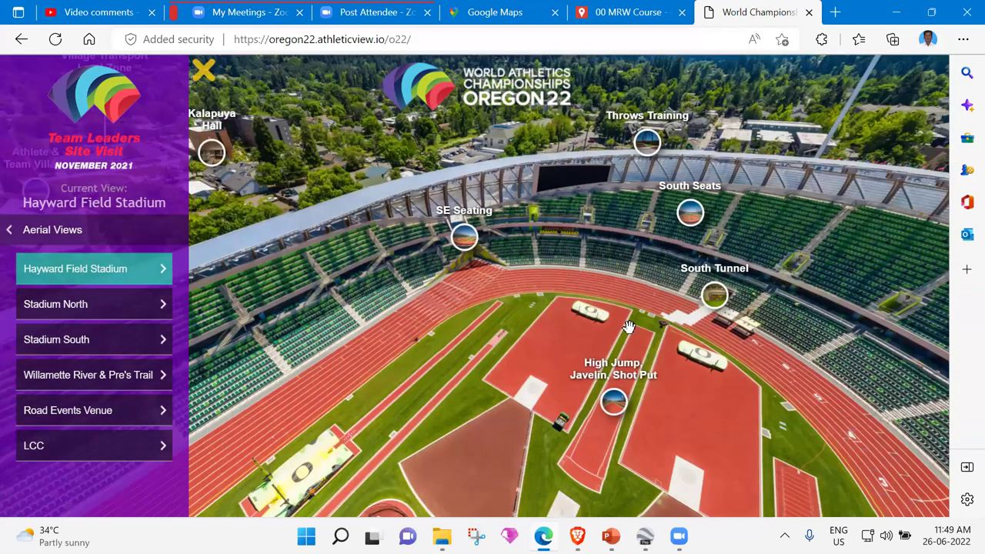
pyautogui.moveTo(629, 327); pyautogui.dragTo(657, 344)
pyautogui.moveTo(403, 354); pyautogui.dragTo(599, 467)
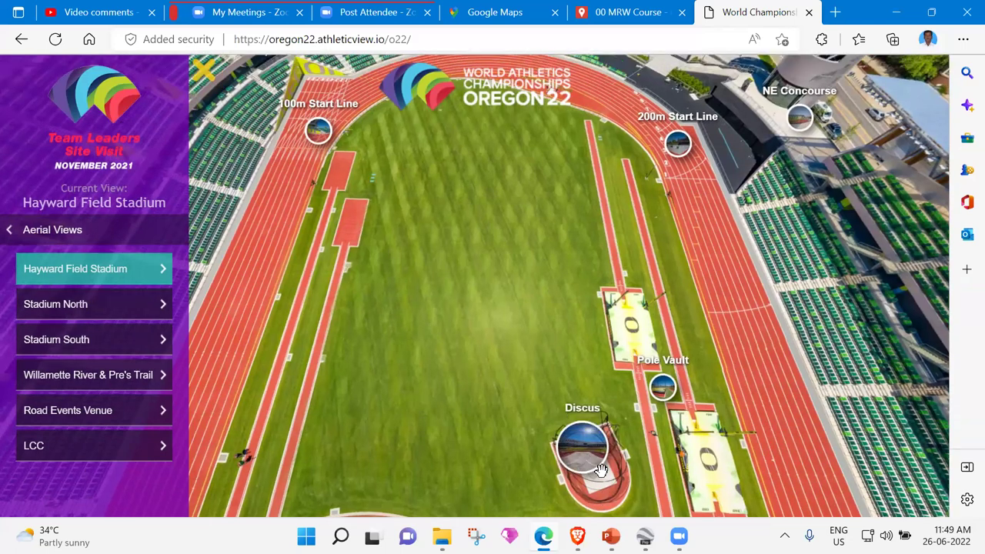
# Examine the aerial layout of the infield, runways, throwing sectors, start lines and surrounding stands of Hayward Field.
pyautogui.moveTo(535, 332); pyautogui.dragTo(539, 286)
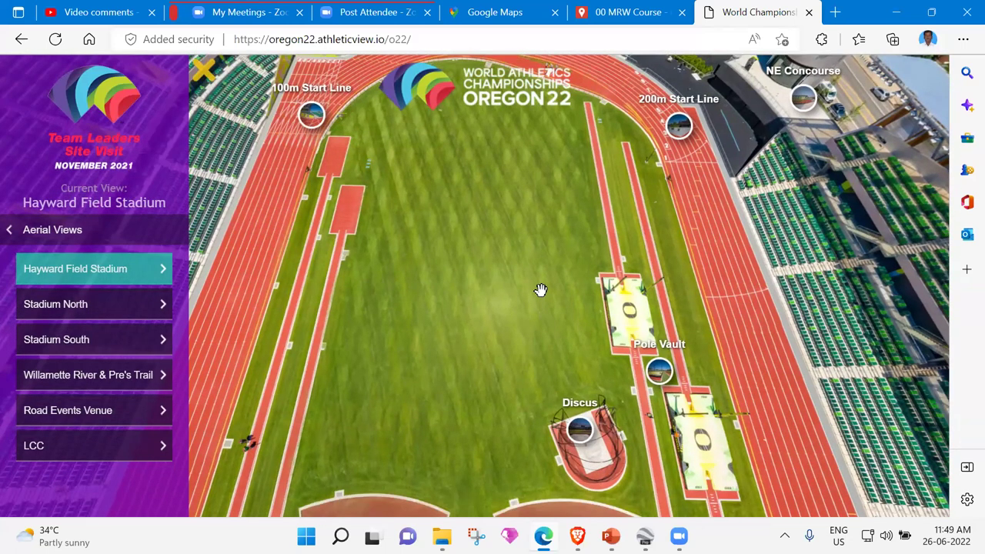
pyautogui.moveTo(800, 379); pyautogui.dragTo(864, 363)
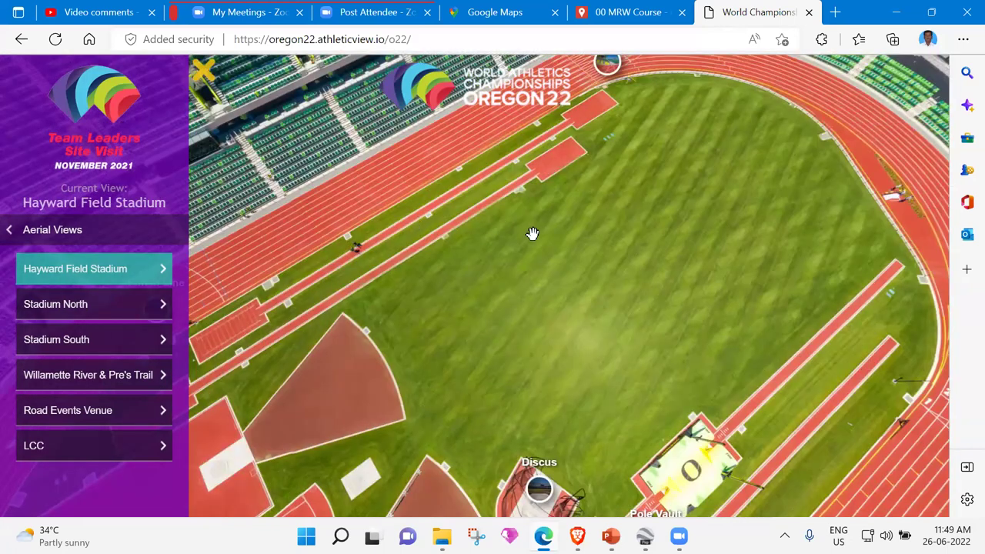
pyautogui.moveTo(239, 293); pyautogui.dragTo(300, 267)
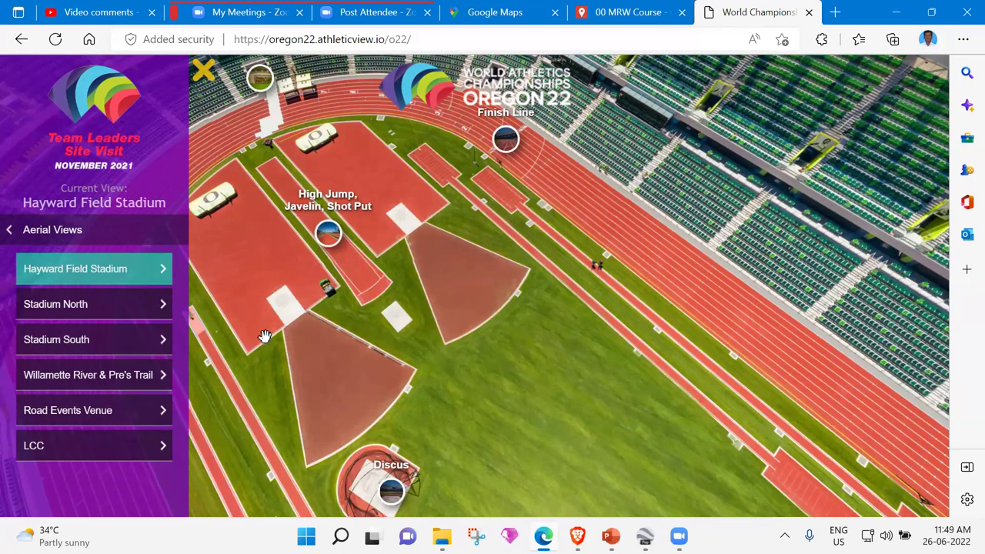
pyautogui.moveTo(262, 336); pyautogui.dragTo(268, 337)
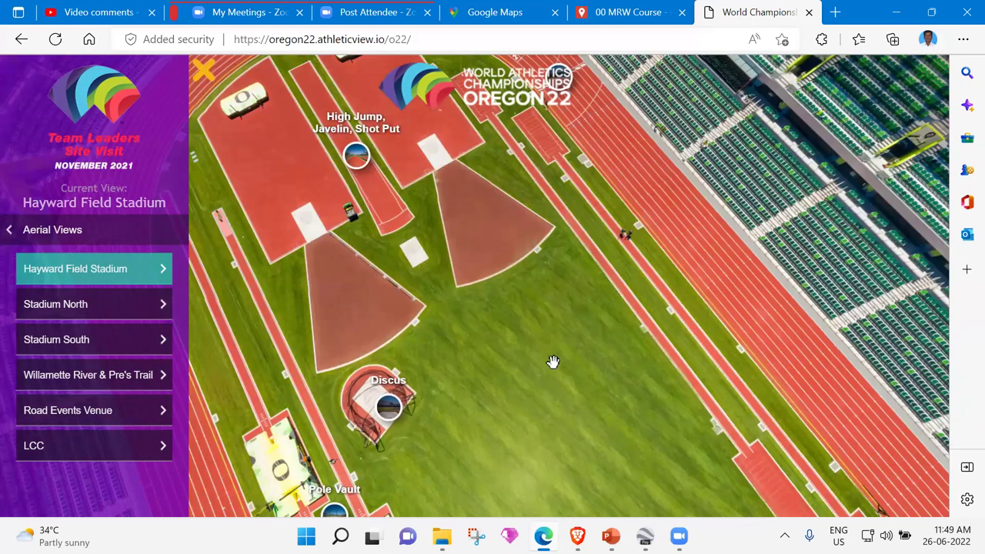
pyautogui.moveTo(591, 257); pyautogui.dragTo(521, 442)
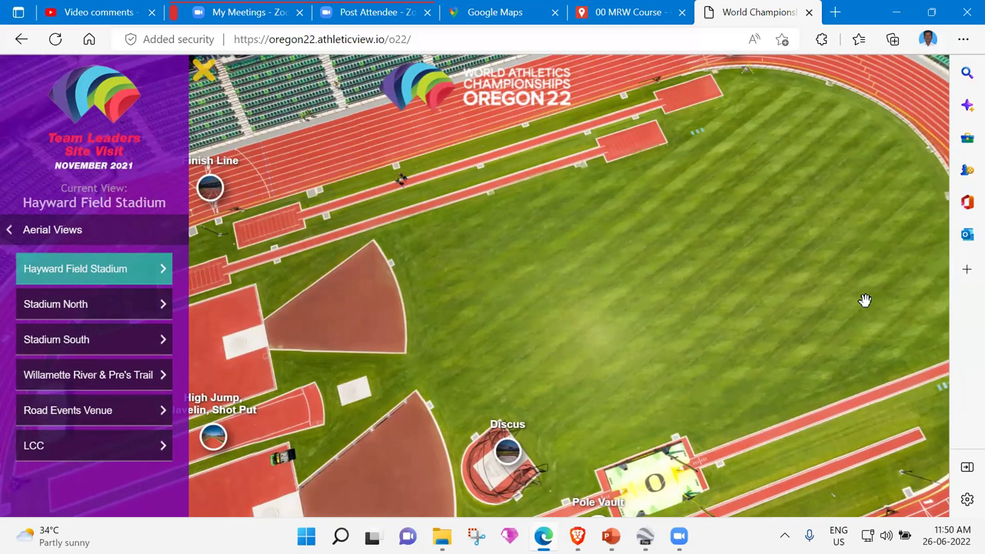
pyautogui.scroll(-1, 726, 304)
pyautogui.scroll(-1, 562, 276)
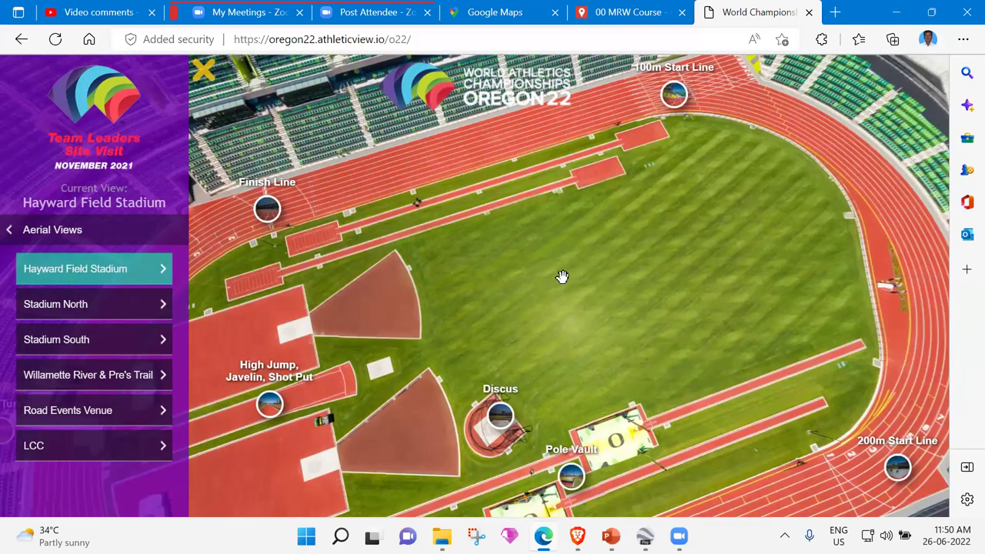
pyautogui.scroll(-1, 562, 276)
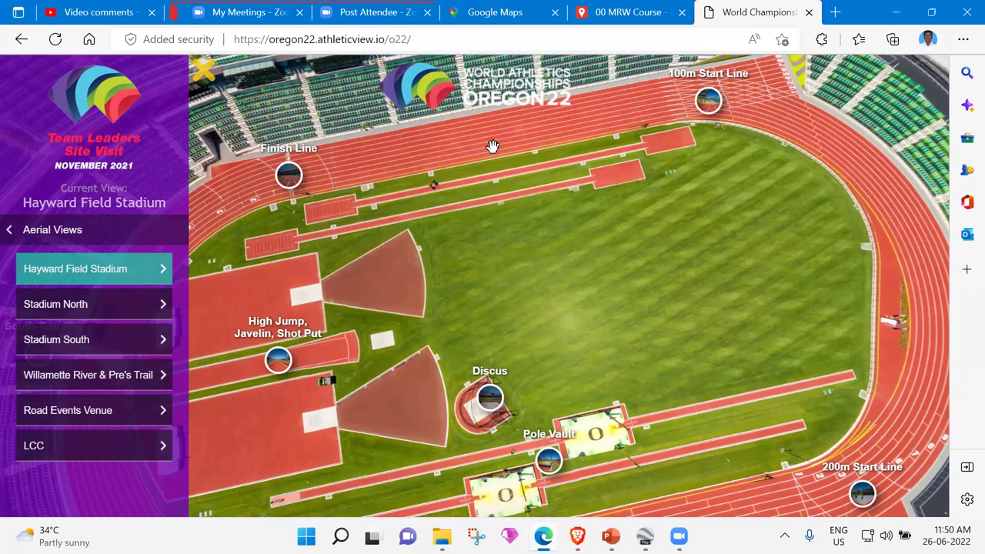
pyautogui.moveTo(565, 127); pyautogui.dragTo(727, 203)
pyautogui.moveTo(747, 262); pyautogui.dragTo(757, 320)
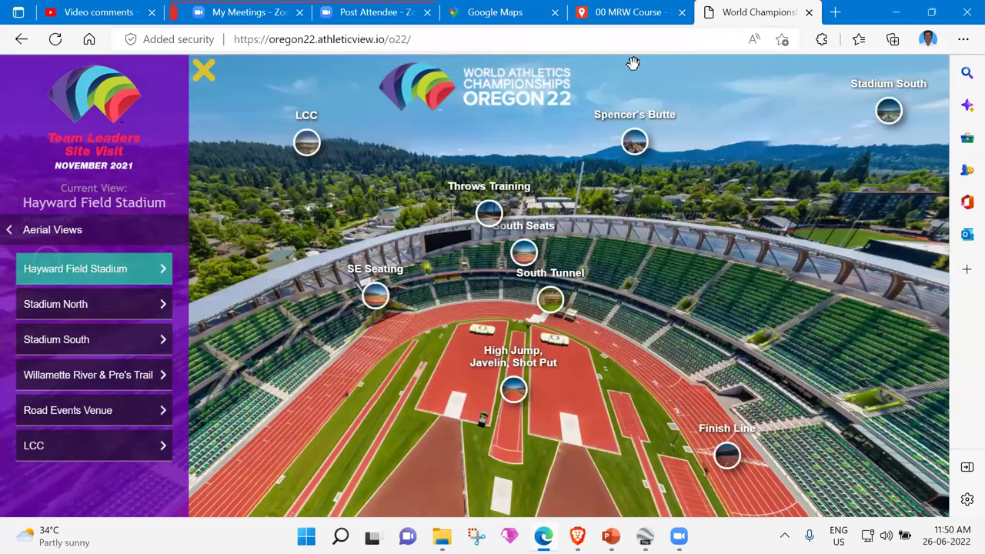
# Switch to the Challonge tournament list in the other browser window and open the MSU BADMINTON TOURNAMENT.
pyautogui.click(627, 12)
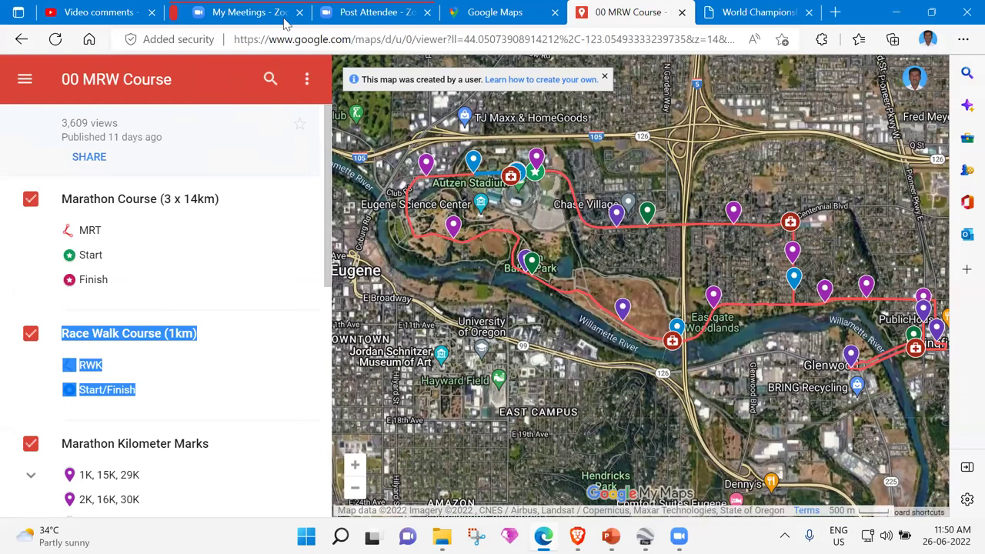
pyautogui.click(286, 132)
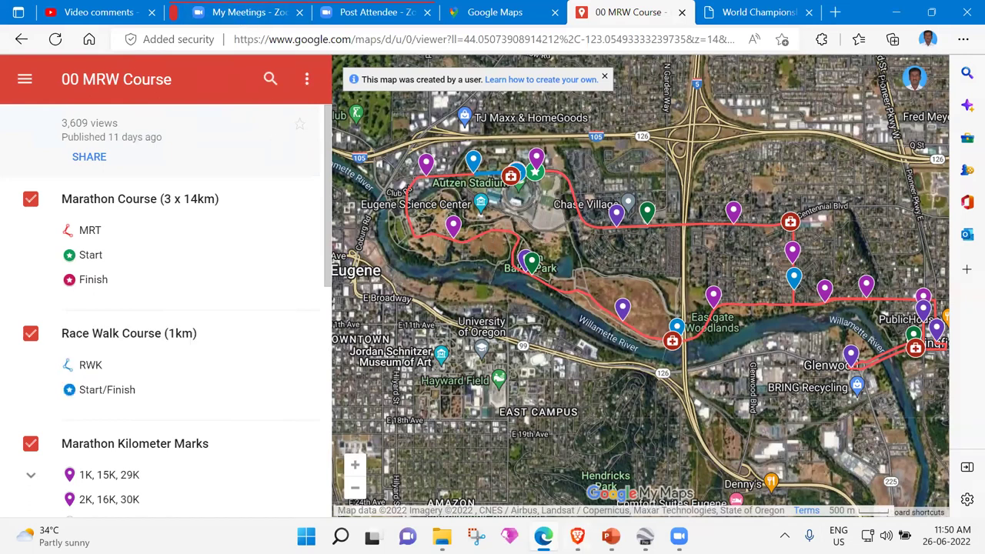
pyautogui.hotkey('alt', 'Tab')
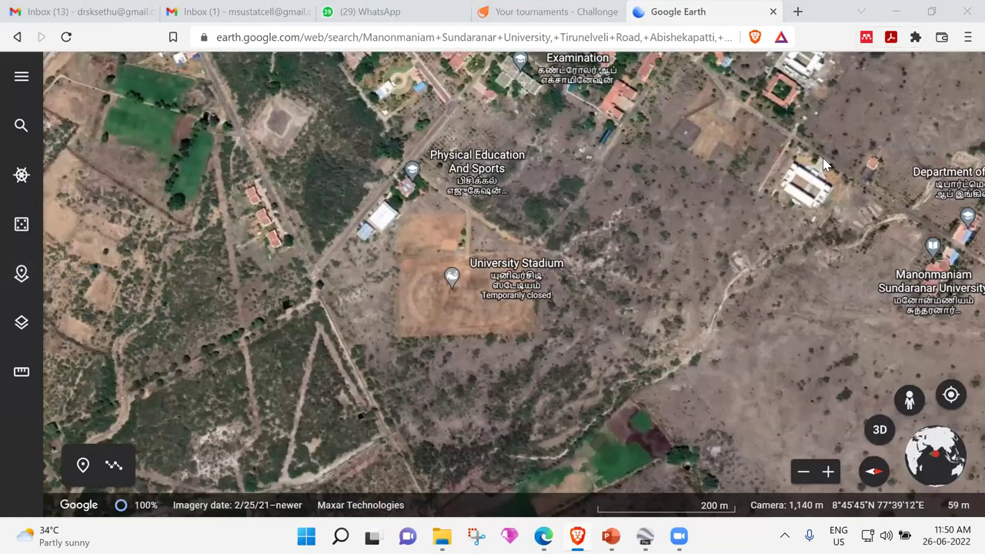
pyautogui.click(531, 13)
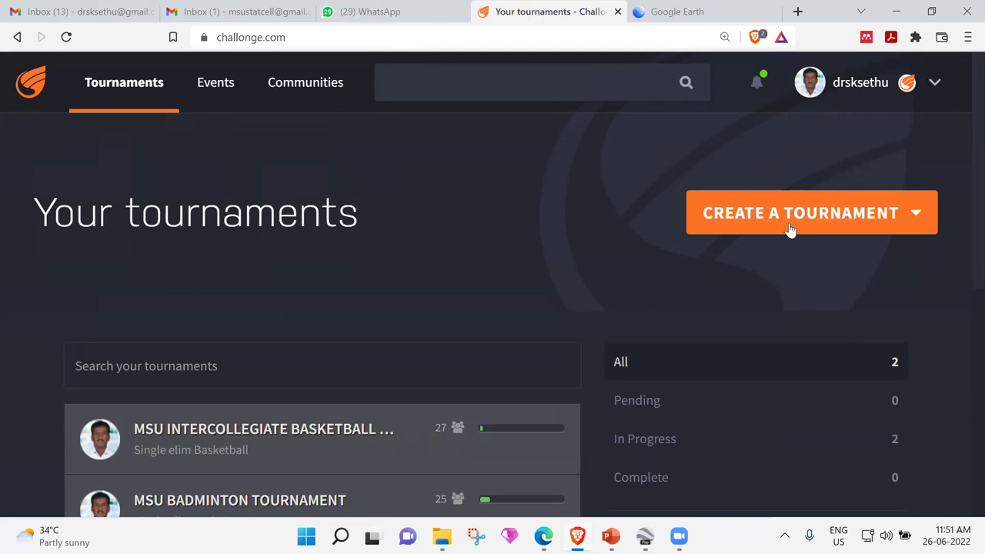
pyautogui.scroll(-1, 374, 339)
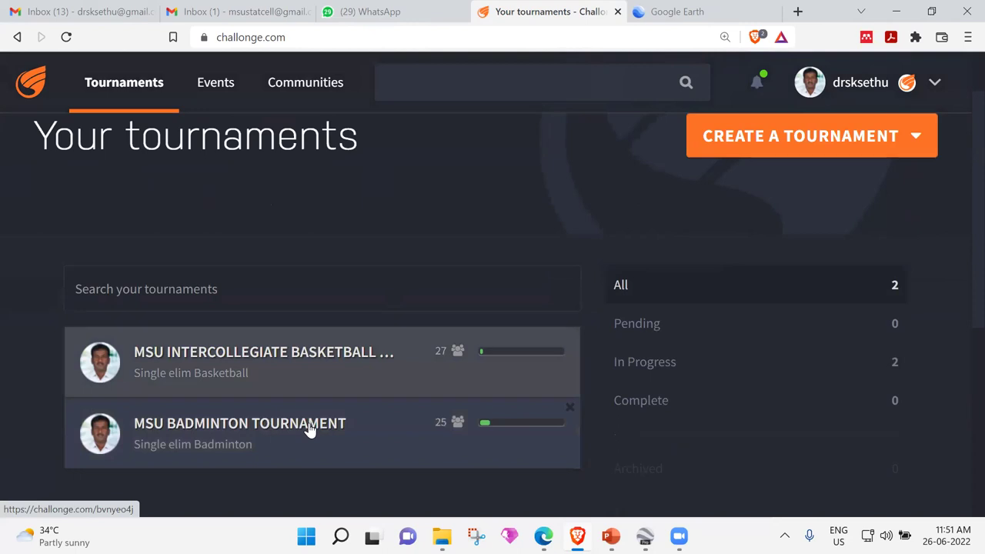
pyautogui.click(310, 431)
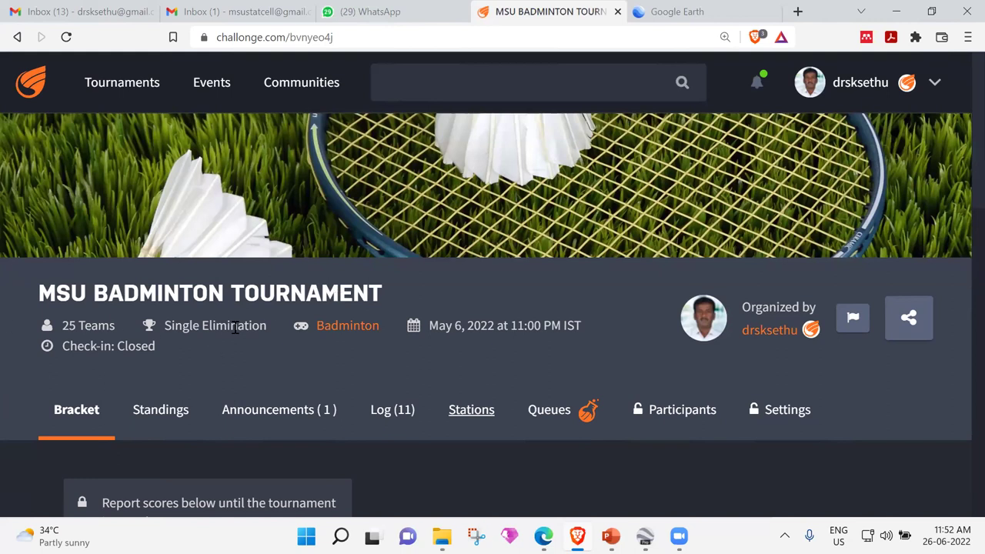
# Show the badminton tournament's single elimination bracket and review its pairings from Round 1 to Round 3.
pyautogui.moveTo(262, 378); pyautogui.dragTo(272, 327)
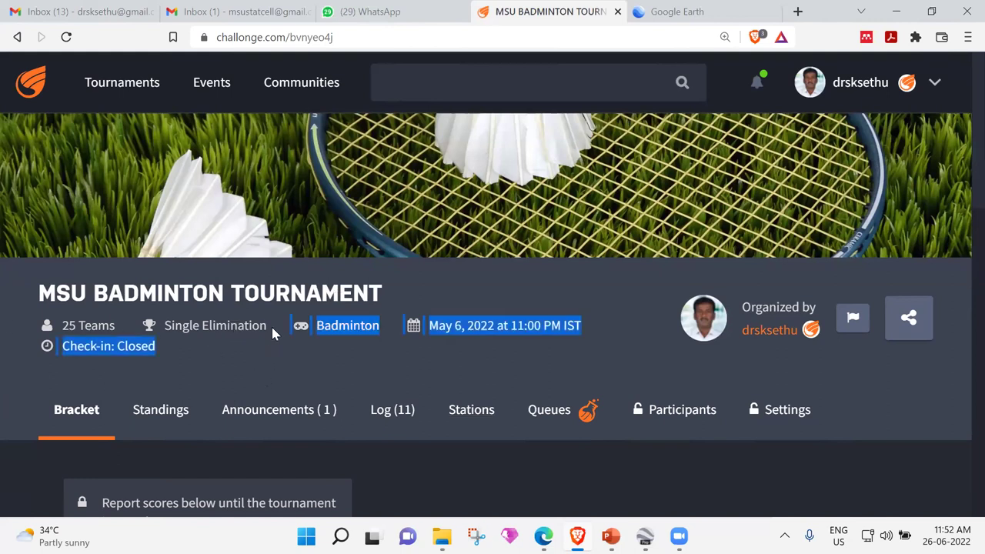
pyautogui.click(73, 416)
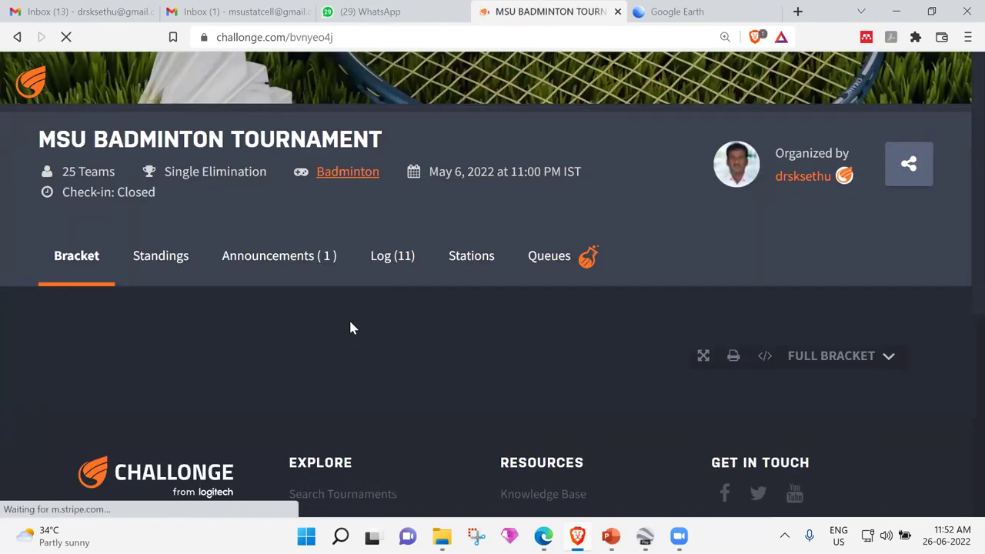
pyautogui.scroll(-3, 234, 278)
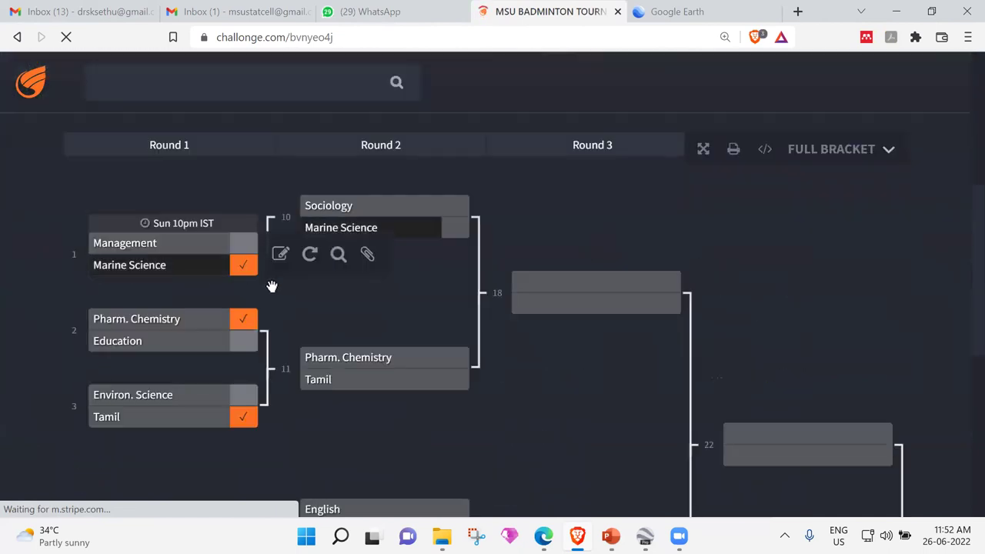
pyautogui.scroll(2, 492, 334)
pyautogui.scroll(-2, 515, 329)
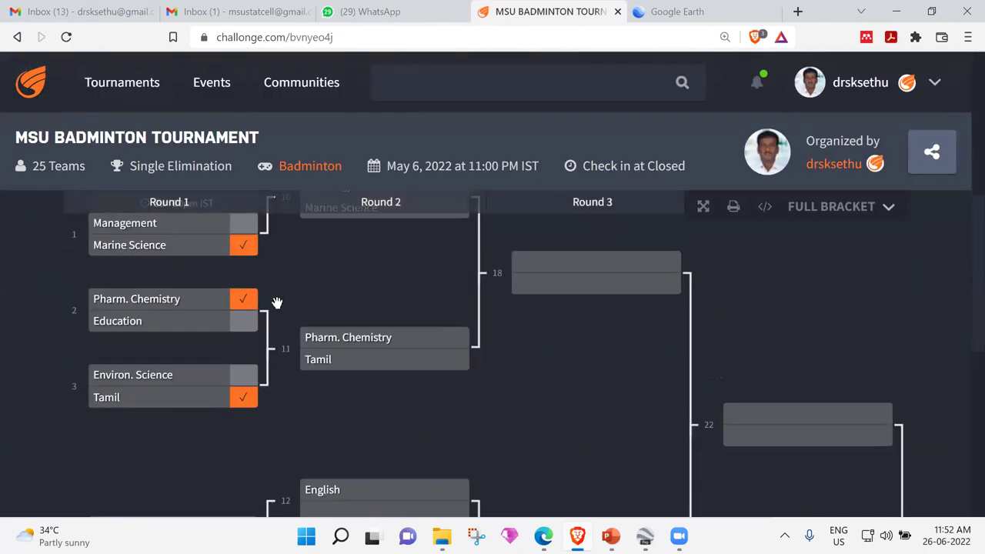
pyautogui.scroll(1, 324, 296)
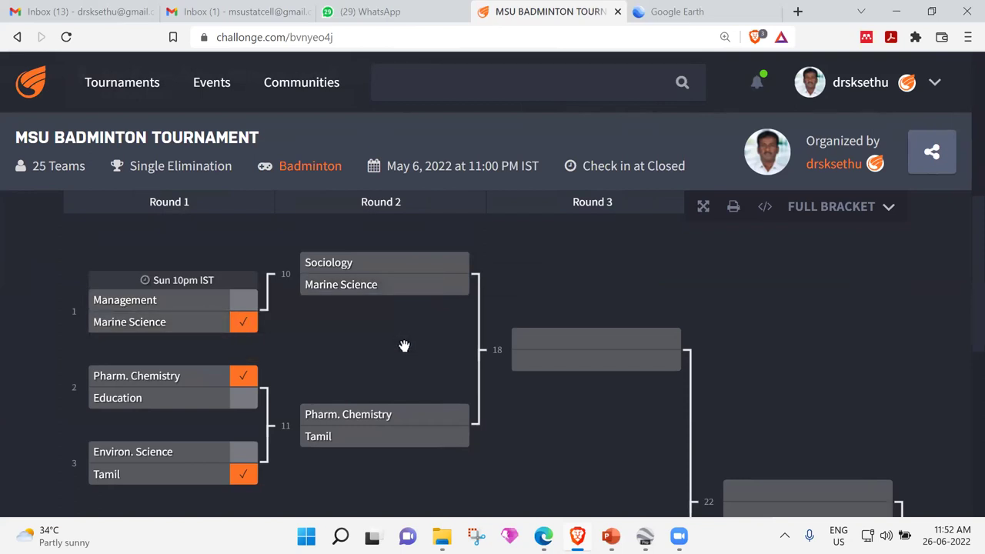
# Examine the full badminton bracket from the Round 1 pairings through the semifinals, finals and bronze match.
pyautogui.moveTo(253, 321)
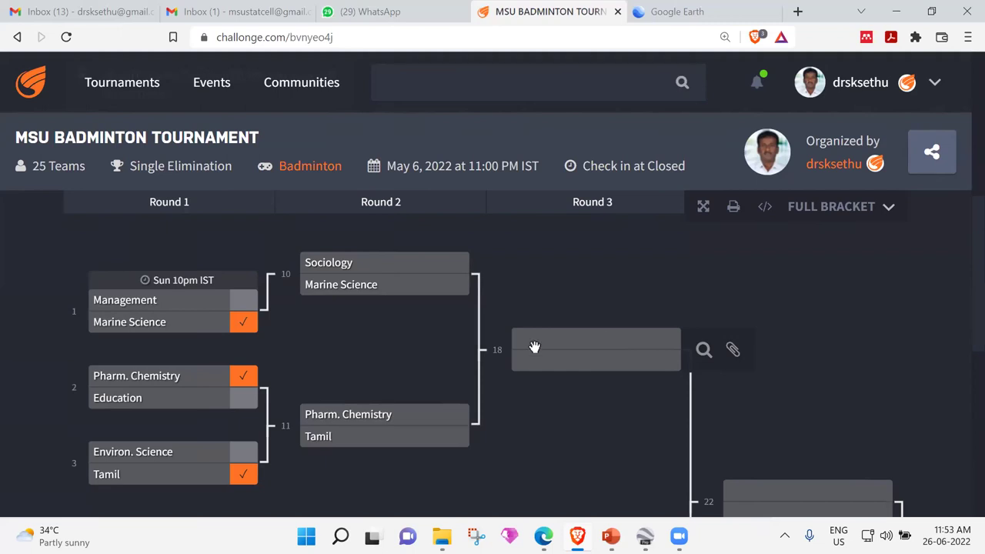
pyautogui.scroll(-3, 380, 358)
pyautogui.scroll(-6, 381, 361)
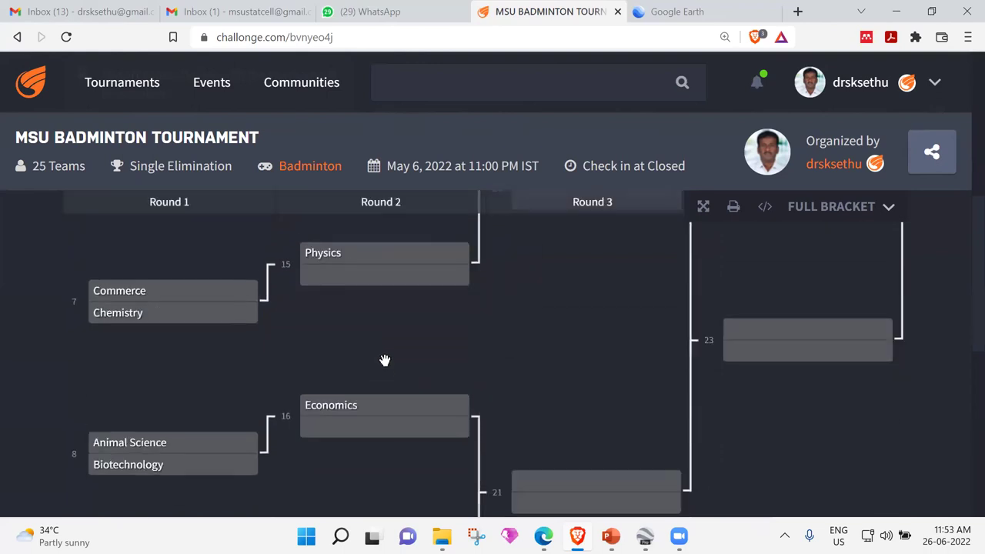
pyautogui.keyDown('ctrl'); pyautogui.scroll(-2, 475, 345); pyautogui.keyUp('ctrl')
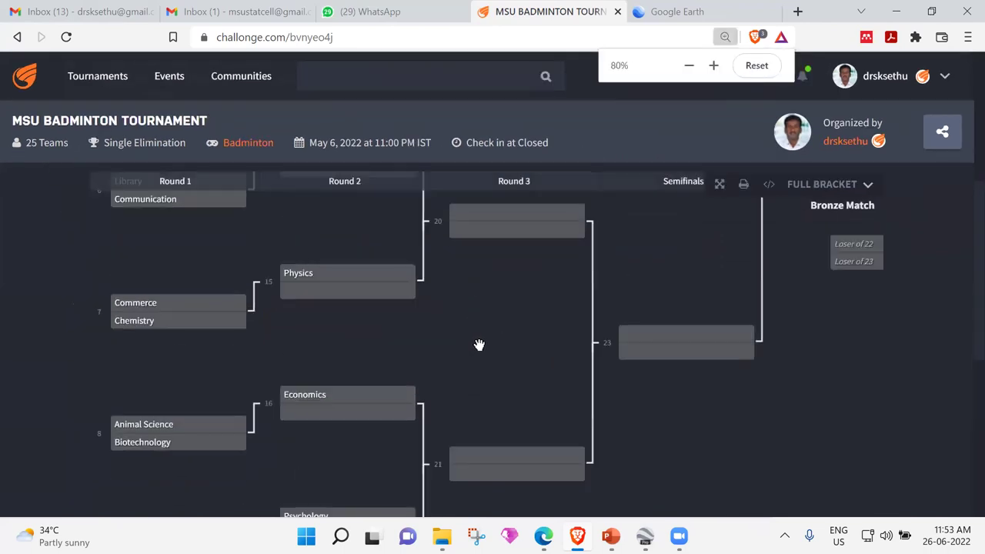
pyautogui.keyDown('ctrl'); pyautogui.scroll(-2, 479, 345); pyautogui.keyUp('ctrl')
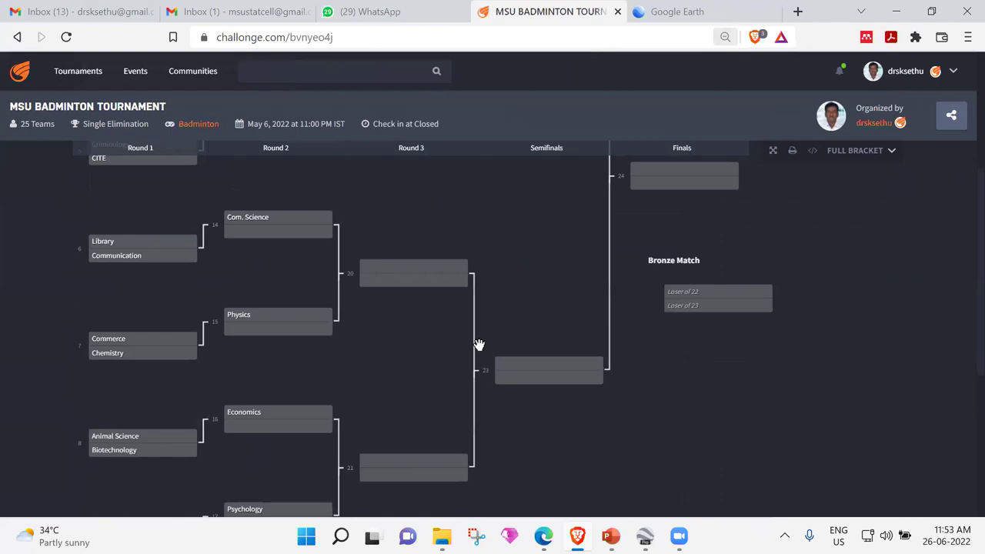
pyautogui.keyDown('ctrl'); pyautogui.scroll(-2, 478, 345); pyautogui.keyUp('ctrl')
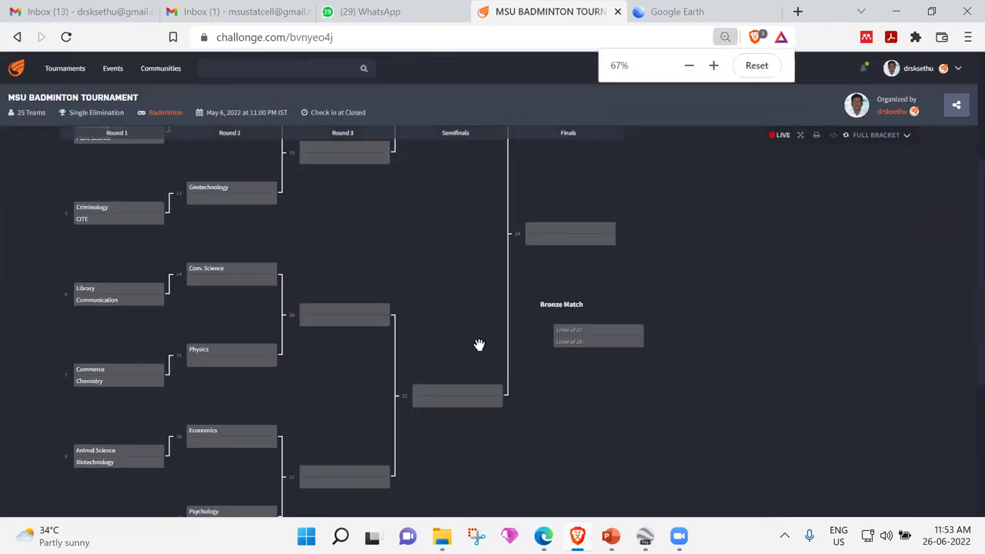
pyautogui.moveTo(399, 276); pyautogui.dragTo(444, 508)
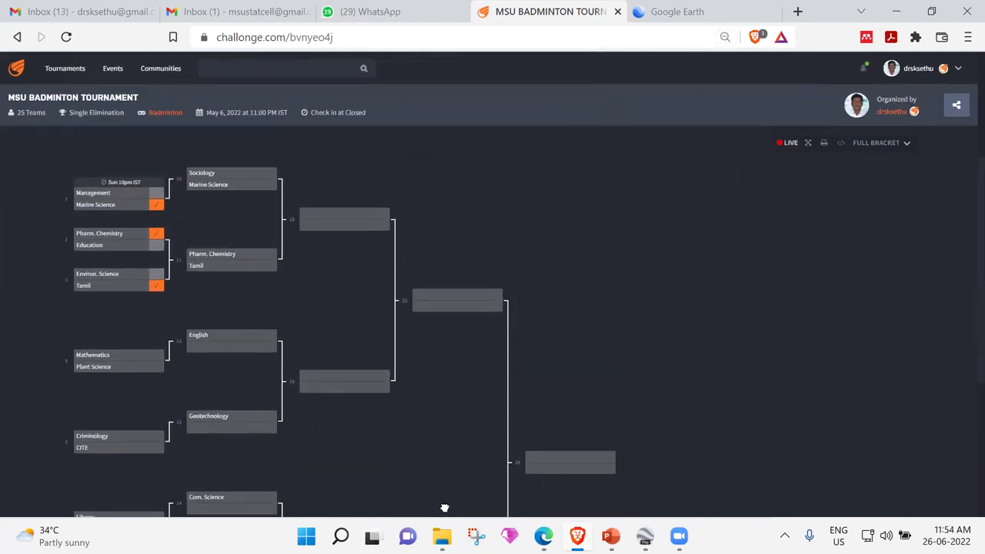
pyautogui.moveTo(451, 450); pyautogui.dragTo(457, 176)
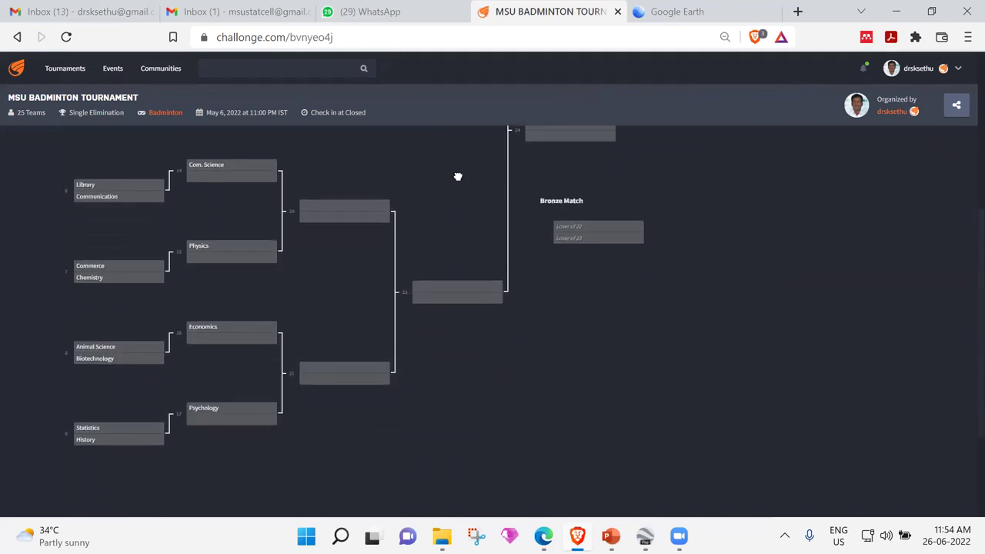
pyautogui.moveTo(466, 280); pyautogui.dragTo(491, 517)
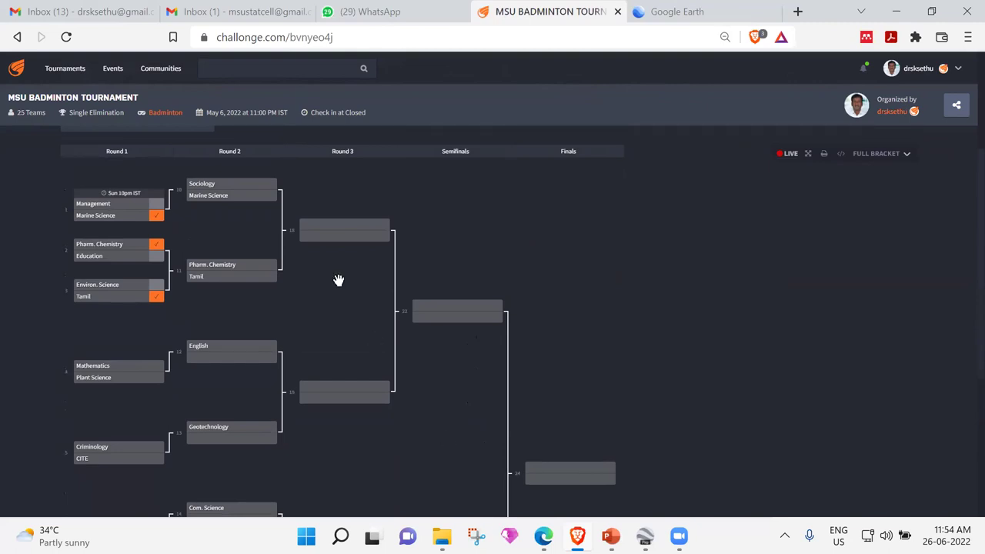
pyautogui.keyDown('ctrl'); pyautogui.scroll(1, 336, 293); pyautogui.keyUp('ctrl')
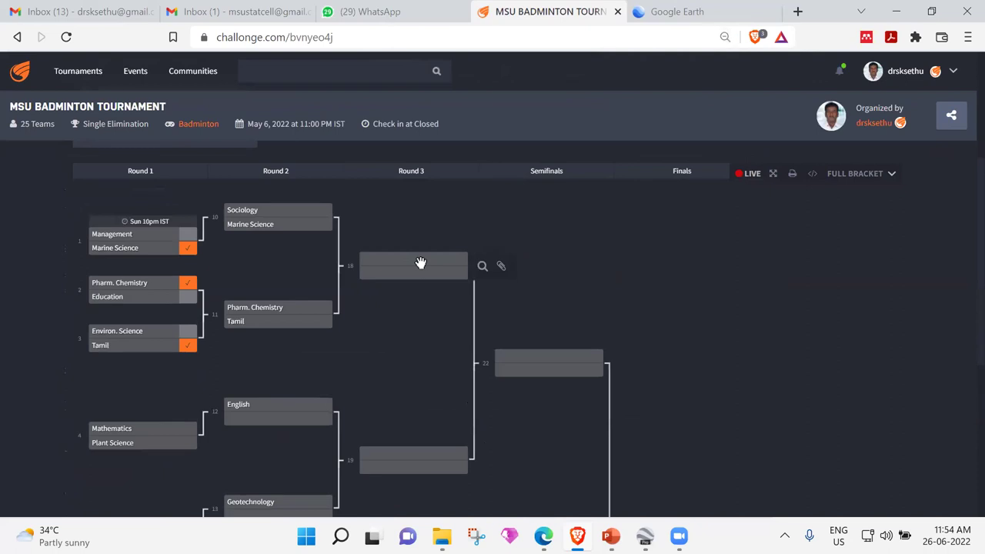
# Show the badminton tournament's standings and review the ranks and match history of all participants.
pyautogui.scroll(4, 420, 264)
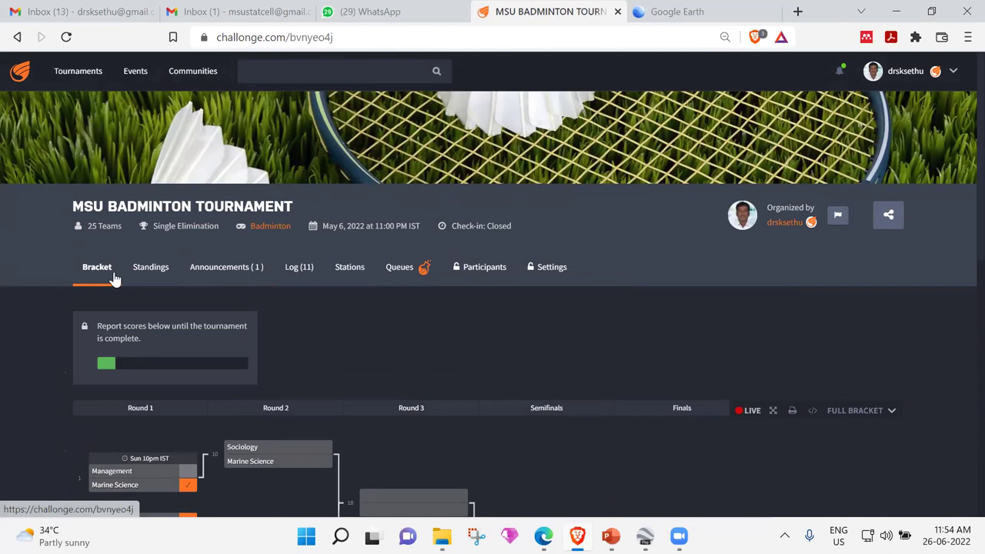
pyautogui.click(143, 273)
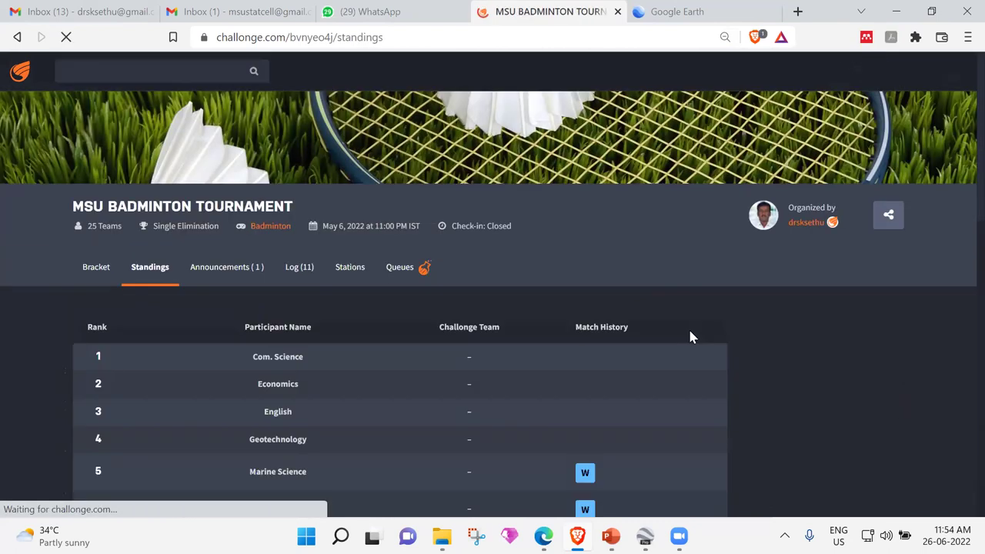
pyautogui.scroll(-2, 711, 343)
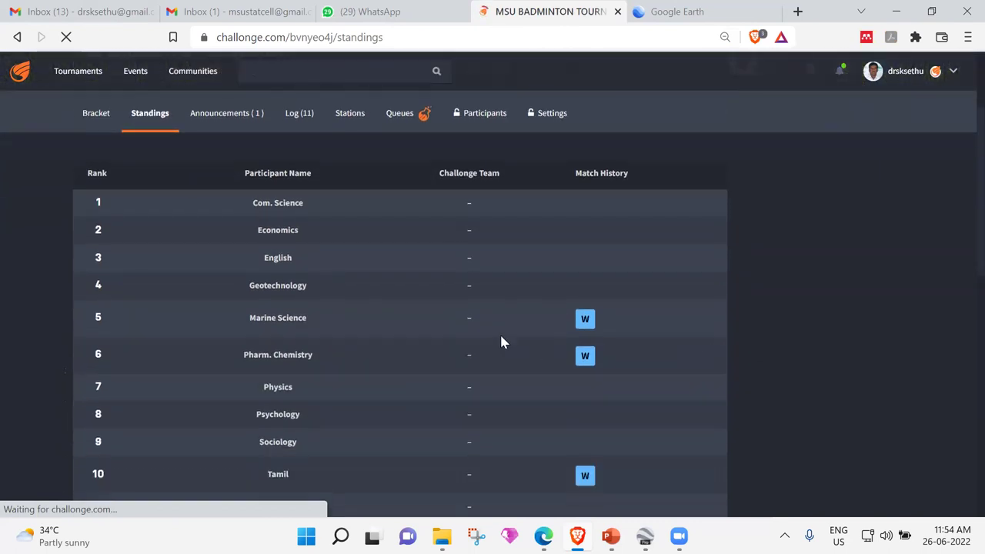
pyautogui.scroll(-5, 614, 422)
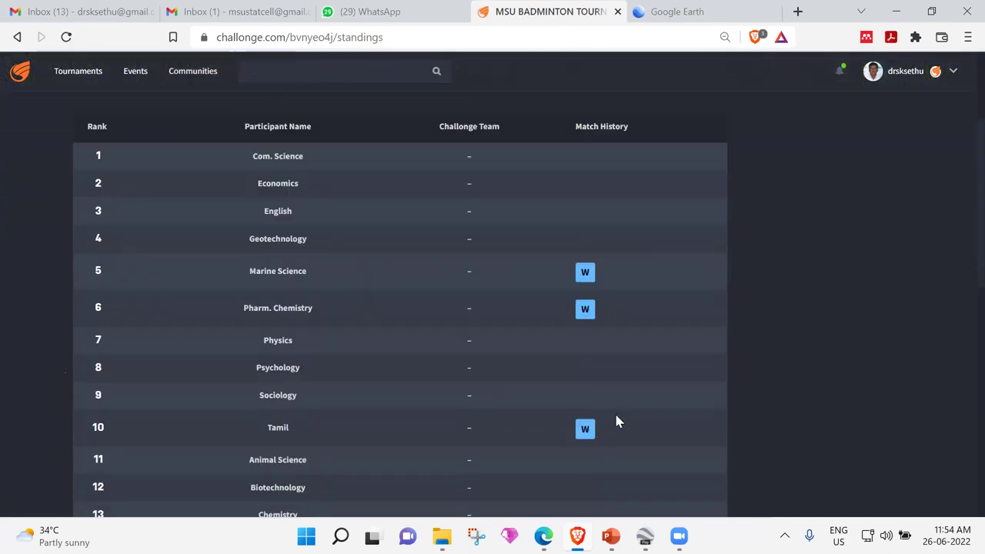
pyautogui.scroll(-2, 611, 420)
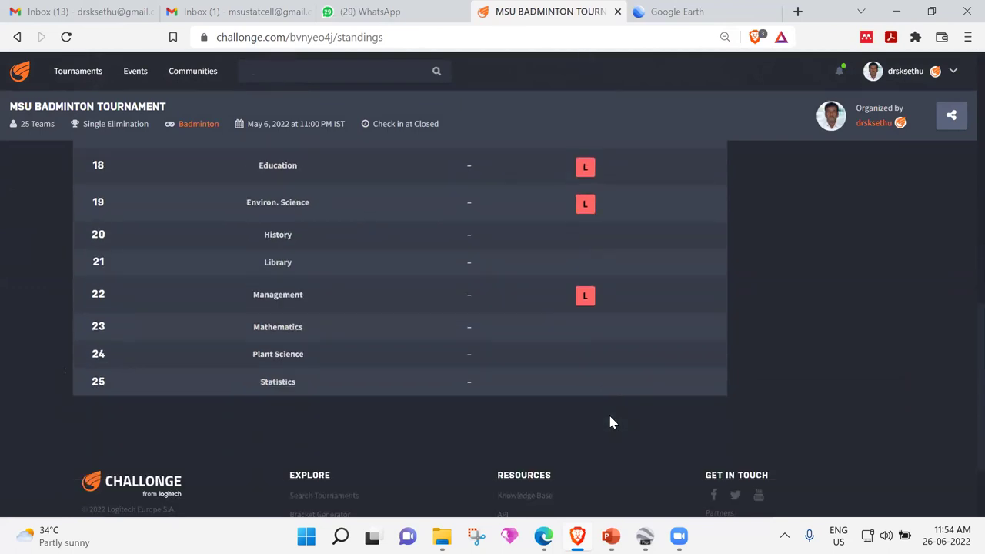
pyautogui.scroll(7, 610, 422)
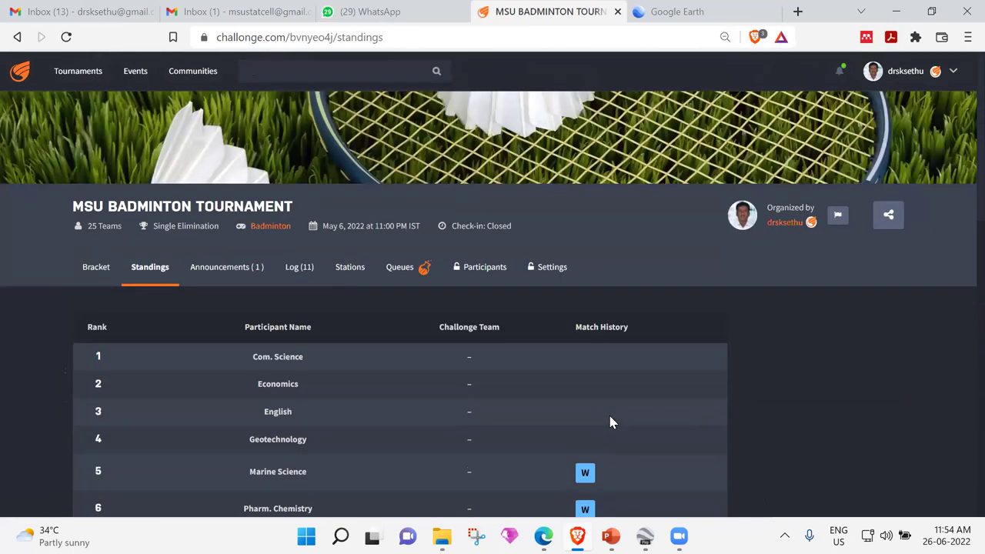
# Open the tournament's announcements and begin a new announcement with the title "report at".
pyautogui.click(235, 269)
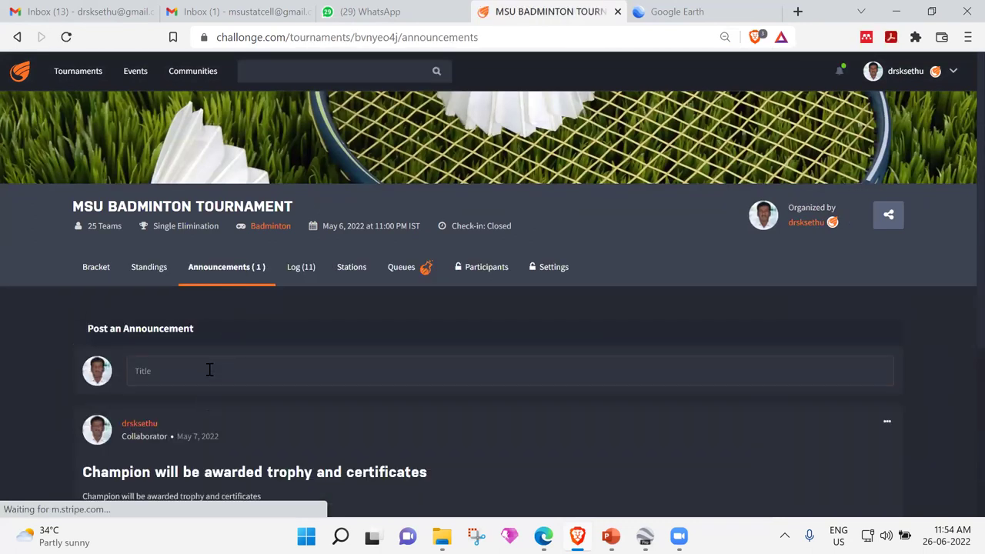
pyautogui.click(209, 371)
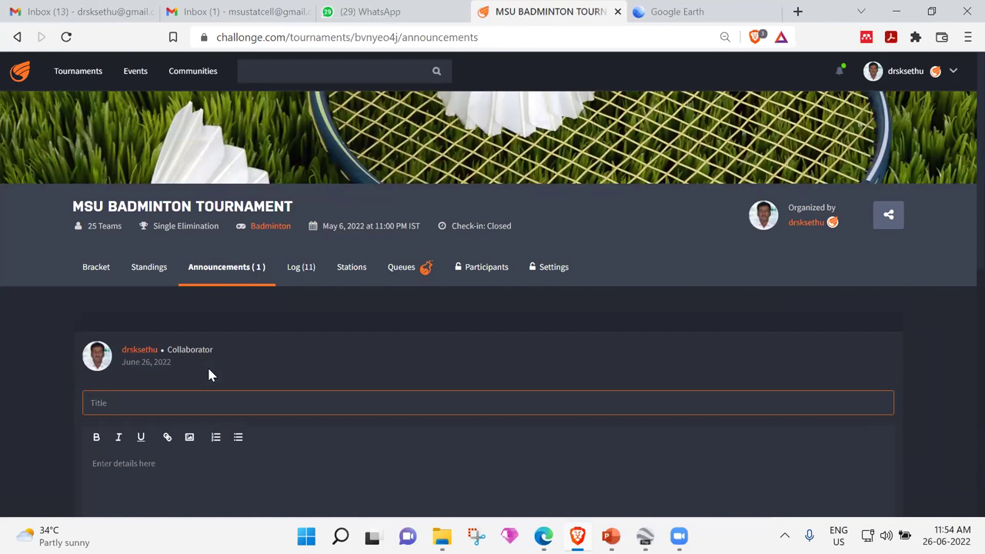
pyautogui.write('report at')
pyautogui.scroll(-1, 202, 378)
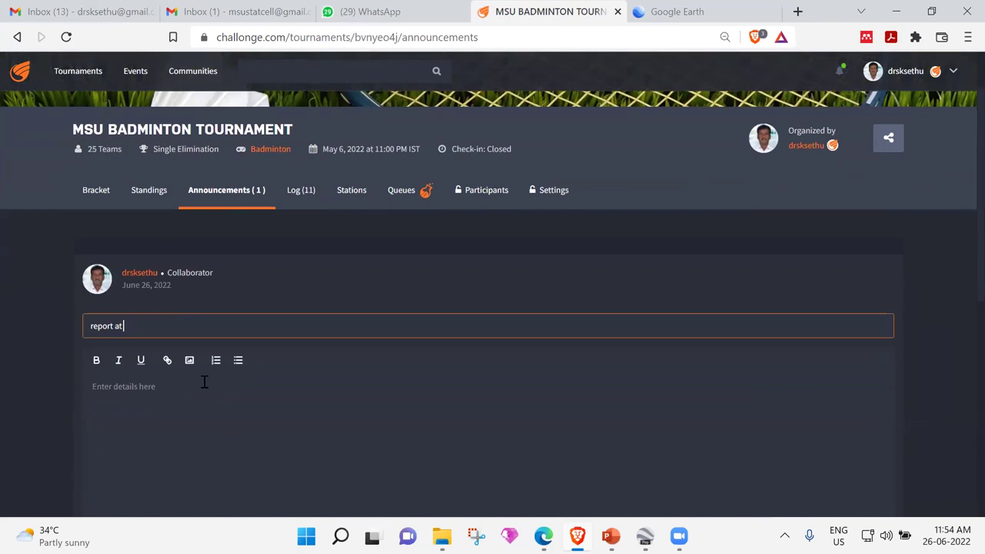
pyautogui.scroll(1, 261, 316)
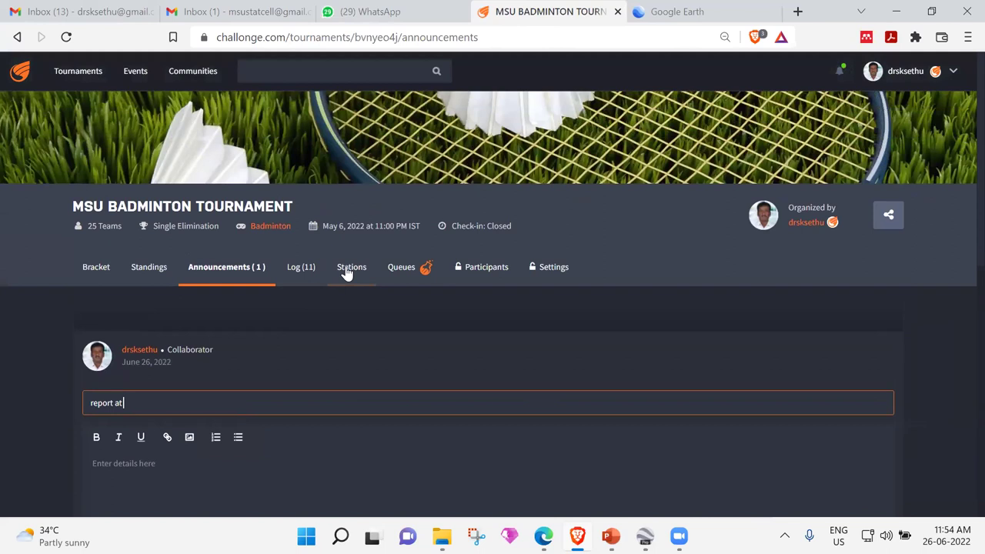
# Show the badminton tournament's log and its station queues.
pyautogui.click(312, 276)
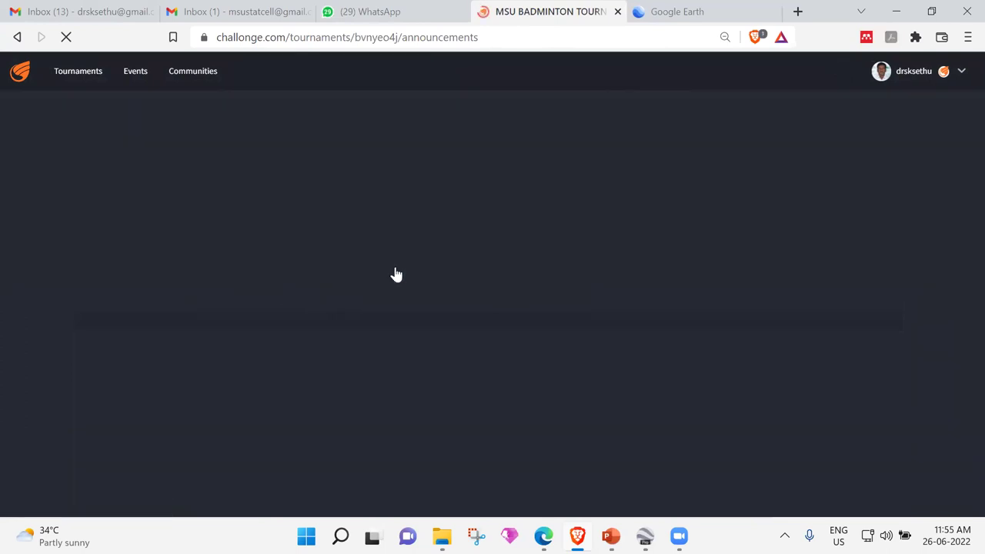
pyautogui.click(397, 271)
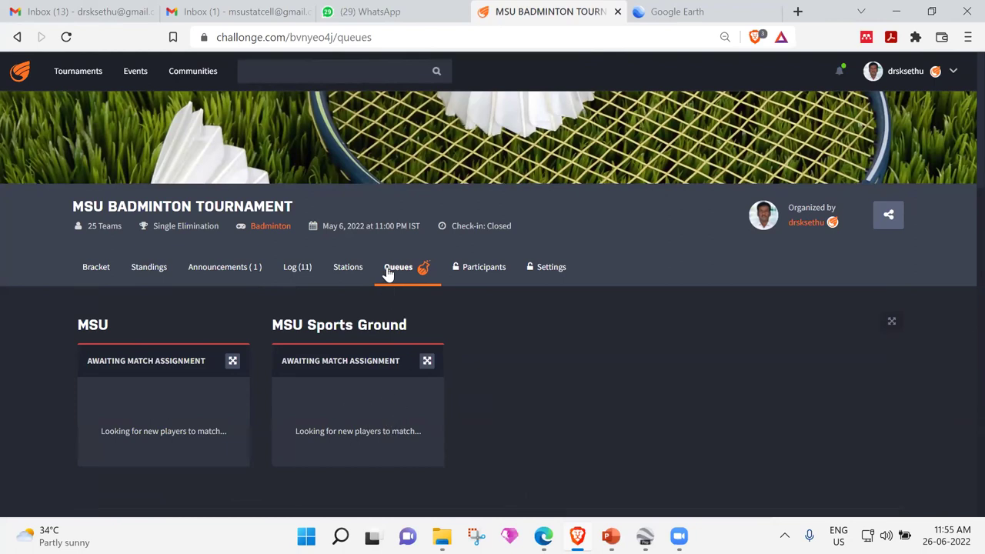
# Review the badminton tournament's complete participant list and open the tournament settings.
pyautogui.click(495, 269)
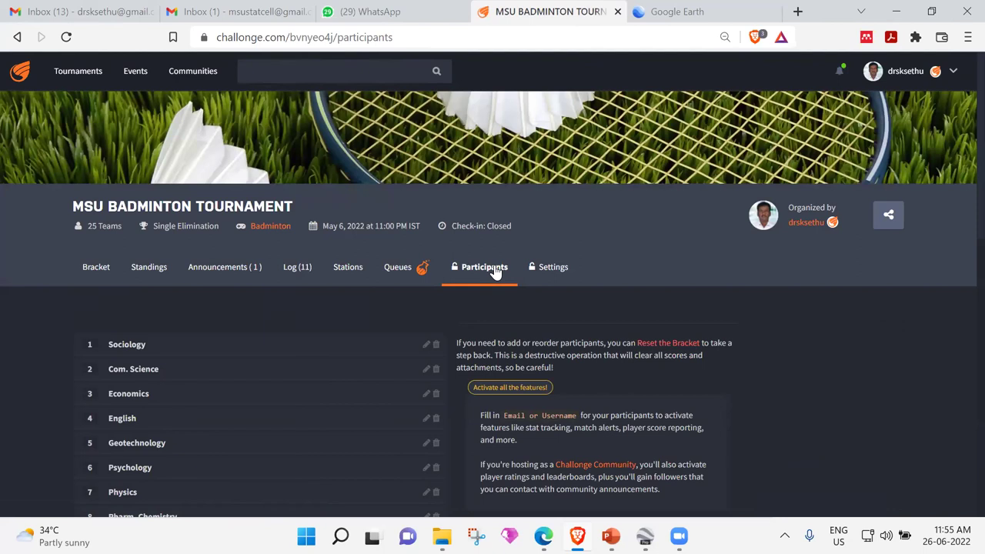
pyautogui.scroll(-7, 495, 273)
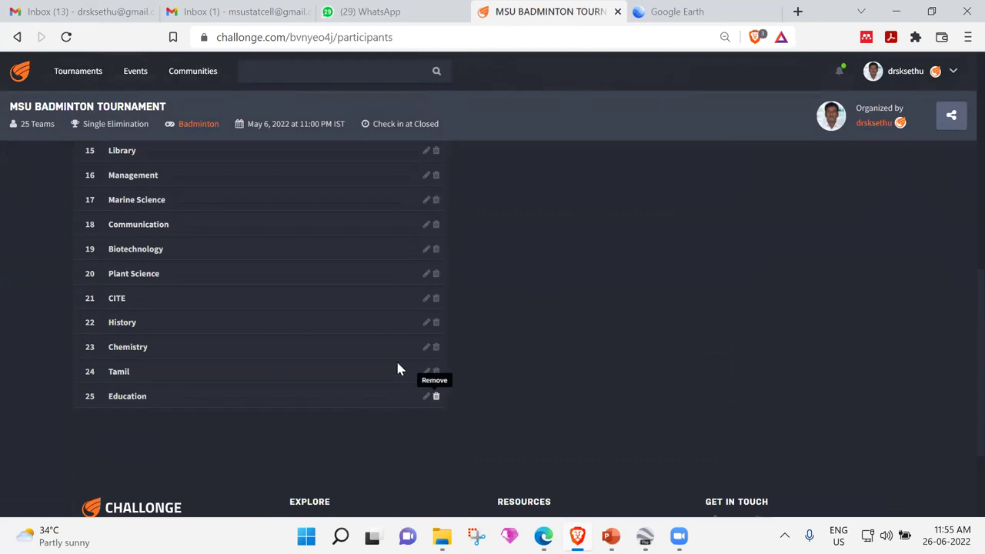
pyautogui.scroll(-2, 392, 359)
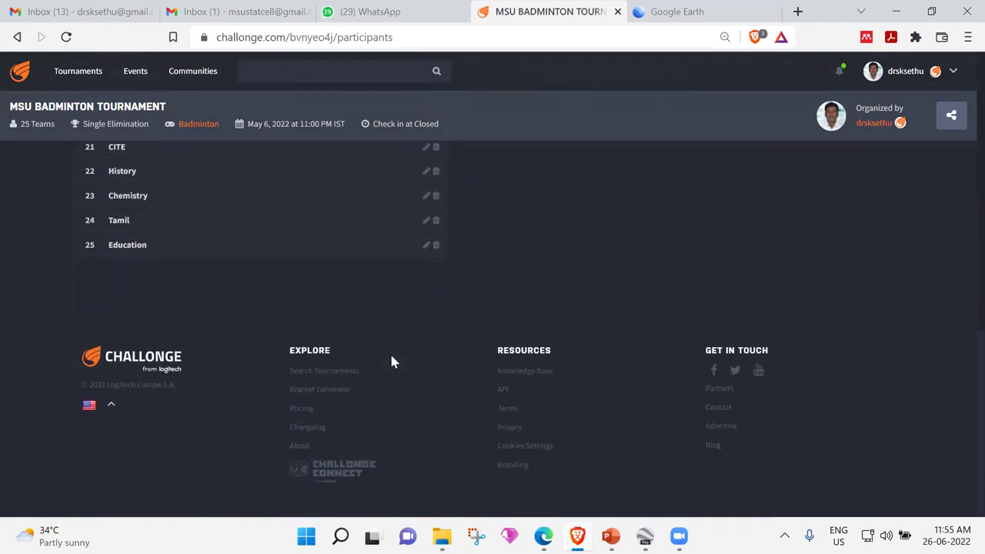
pyautogui.scroll(10, 391, 361)
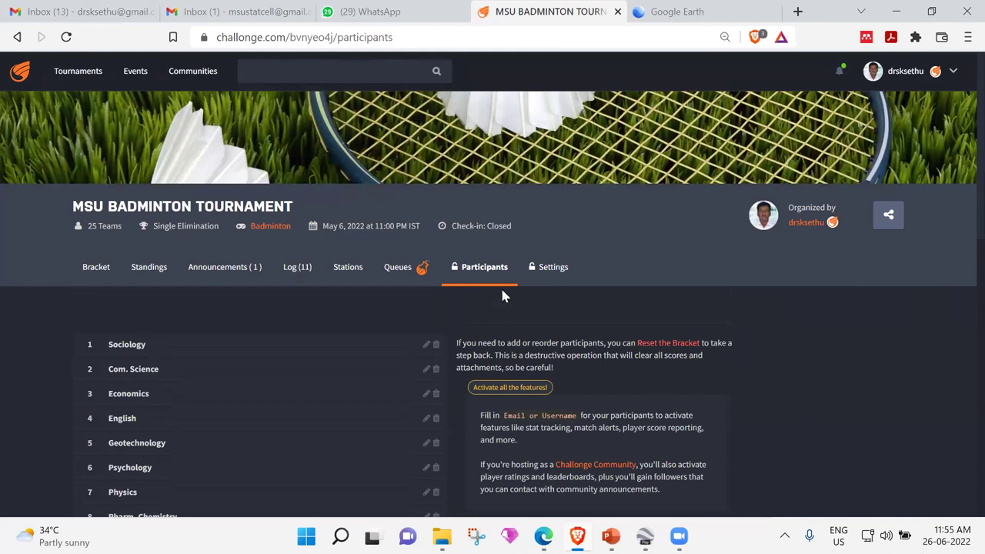
pyautogui.click(554, 277)
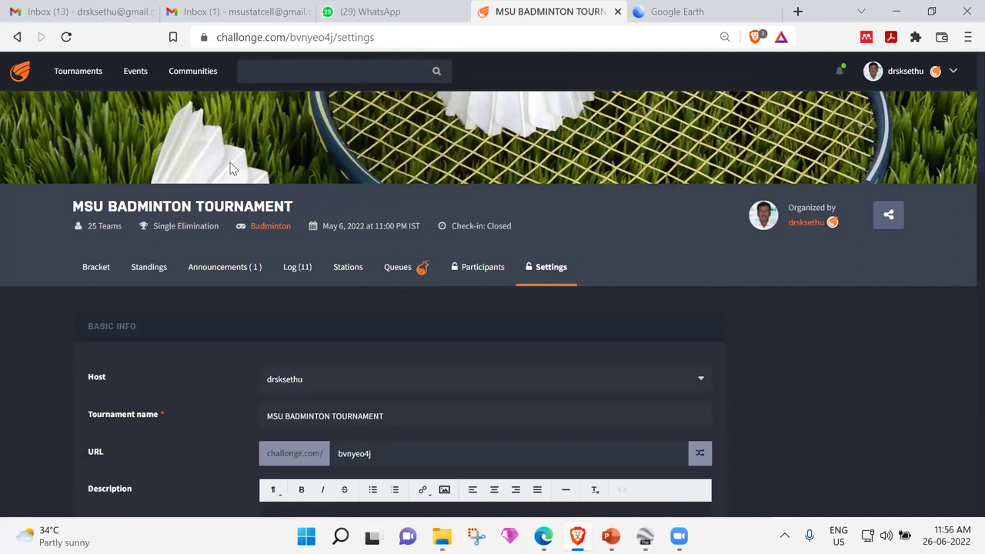
# Return to the tournament overview and start creating a new tournament of the Tournament type.
pyautogui.click(77, 71)
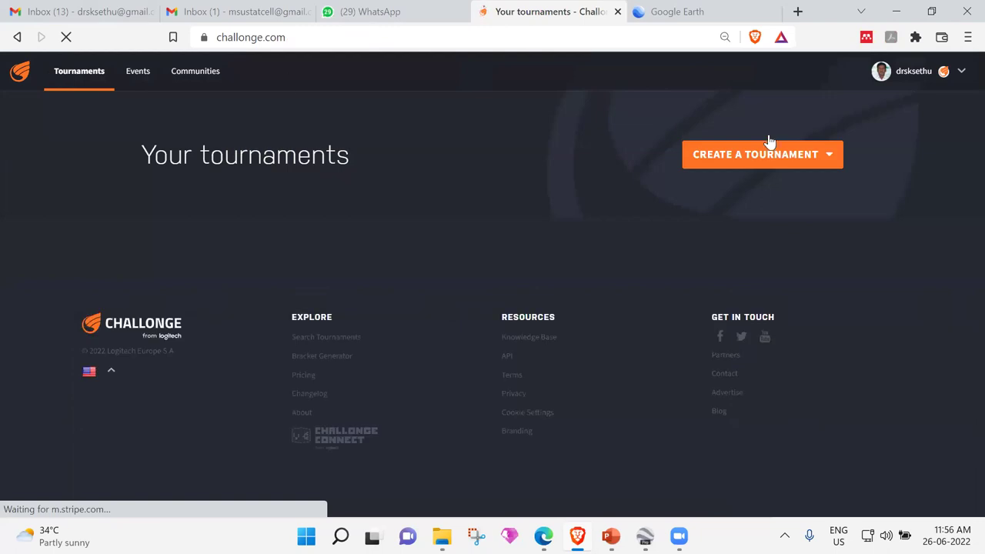
pyautogui.click(752, 166)
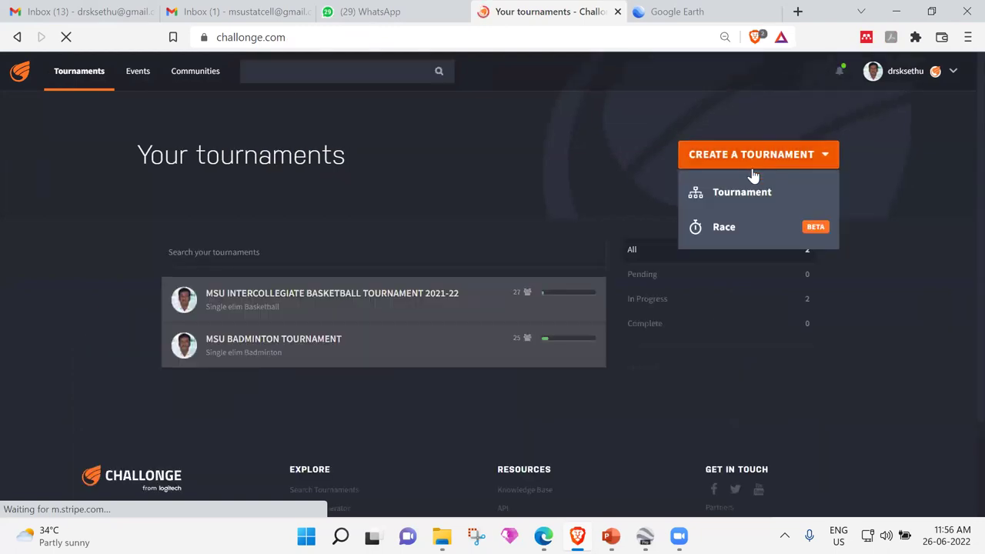
pyautogui.click(754, 194)
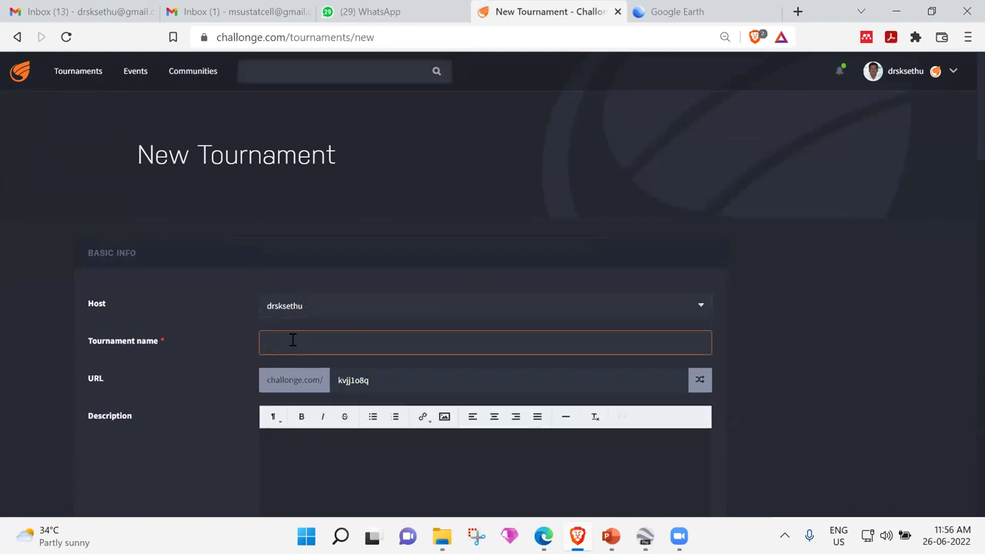
# Name the new tournament "MSU FOOTBALL TOURNAMNETS 20222".
pyautogui.write('MSU ')
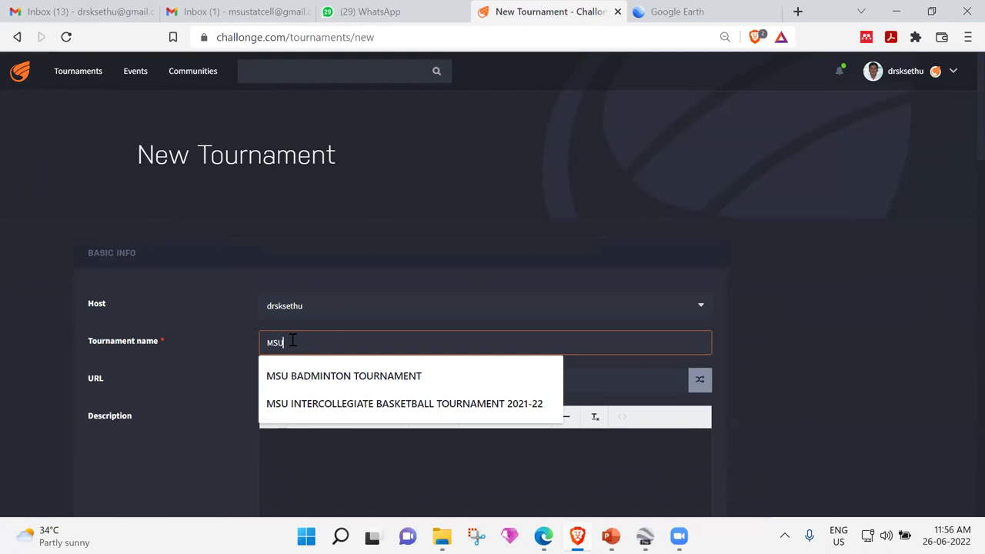
pyautogui.write('F')
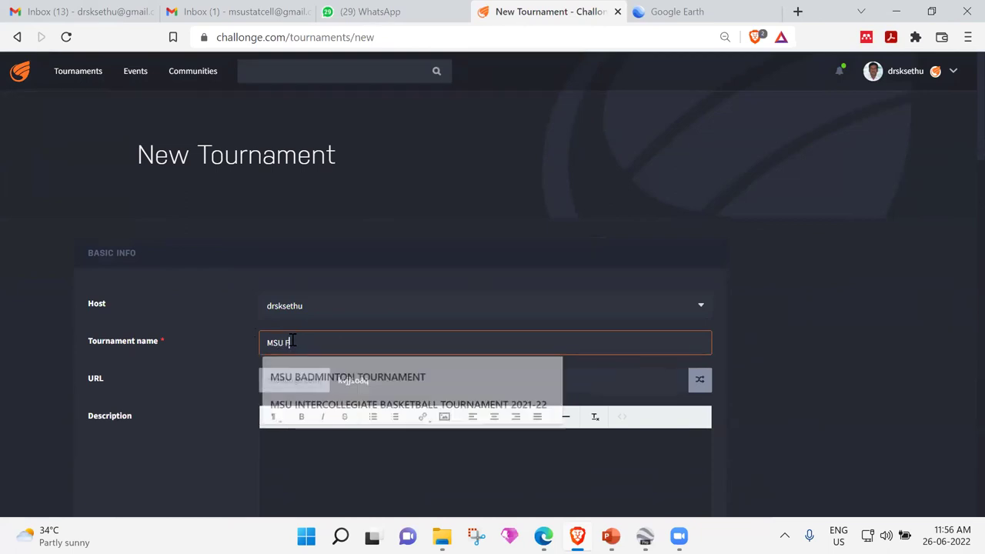
pyautogui.write('OOTBALL')
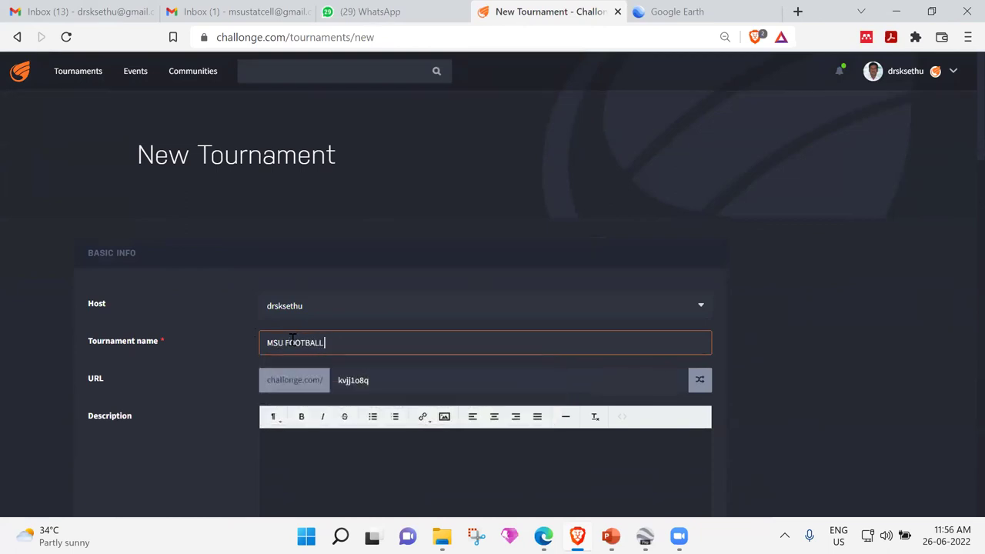
pyautogui.write(' TOURNAMNETS 20222')
# Set the game of the new tournament to Football.
pyautogui.scroll(-3, 294, 345)
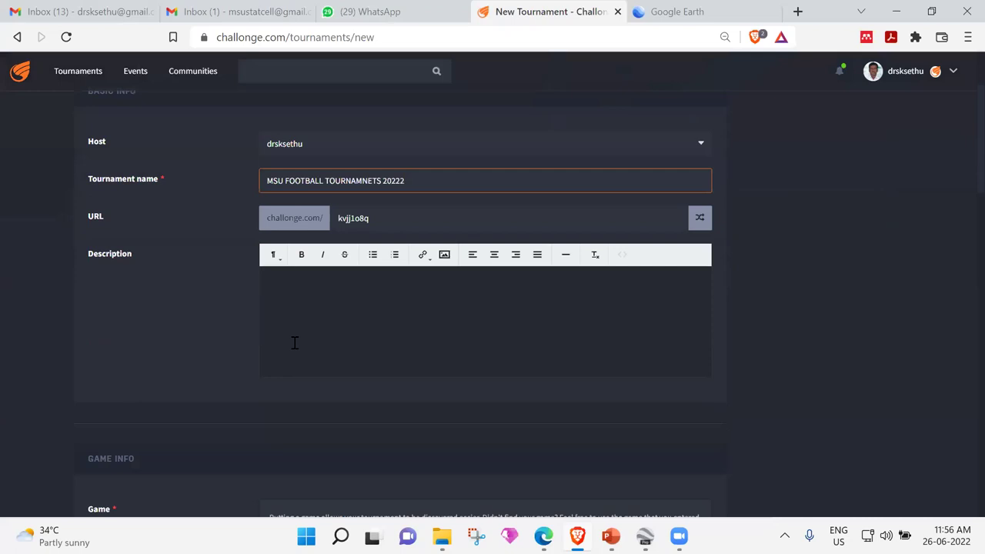
pyautogui.scroll(1, 346, 289)
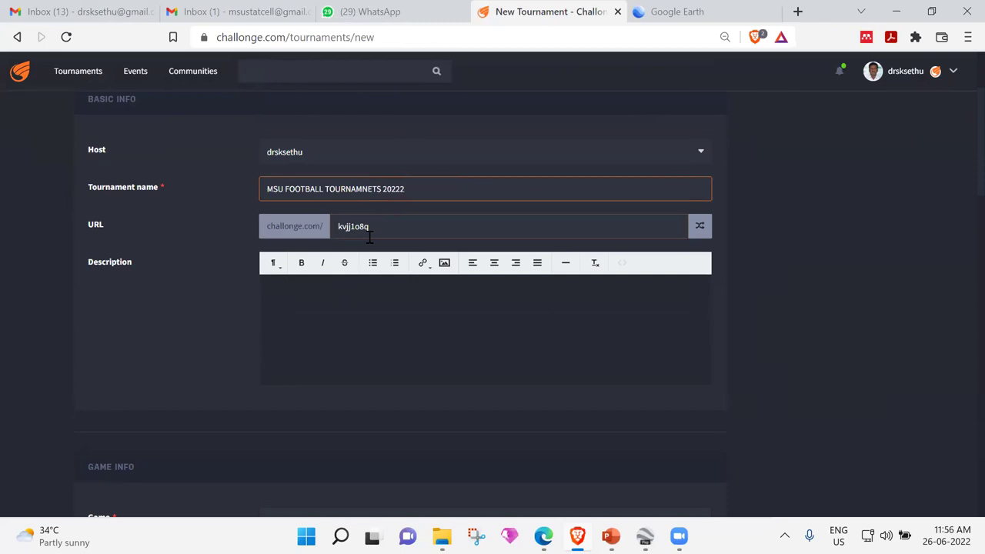
pyautogui.scroll(-2, 354, 201)
pyautogui.scroll(2, 362, 183)
pyautogui.click(371, 290)
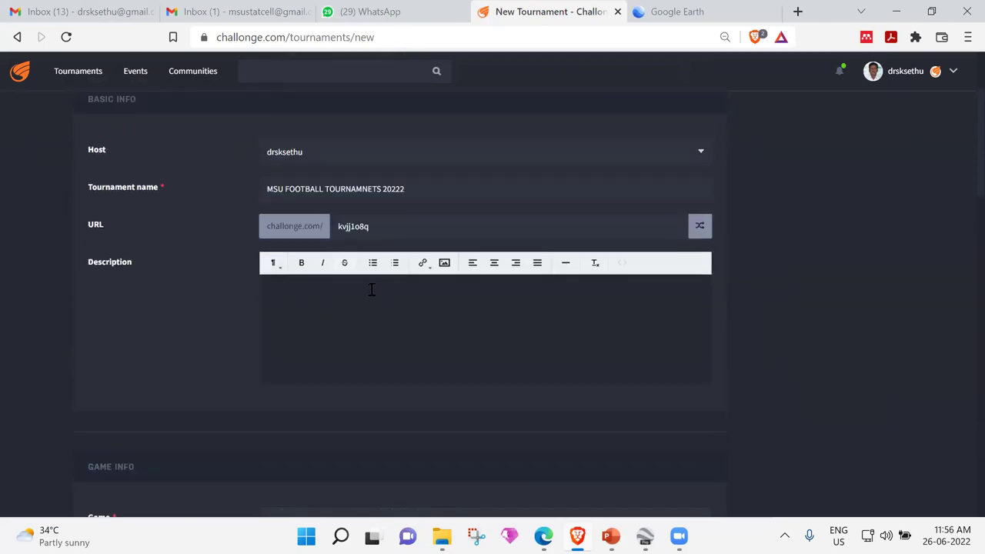
pyautogui.scroll(-1, 371, 289)
pyautogui.scroll(-3, 371, 289)
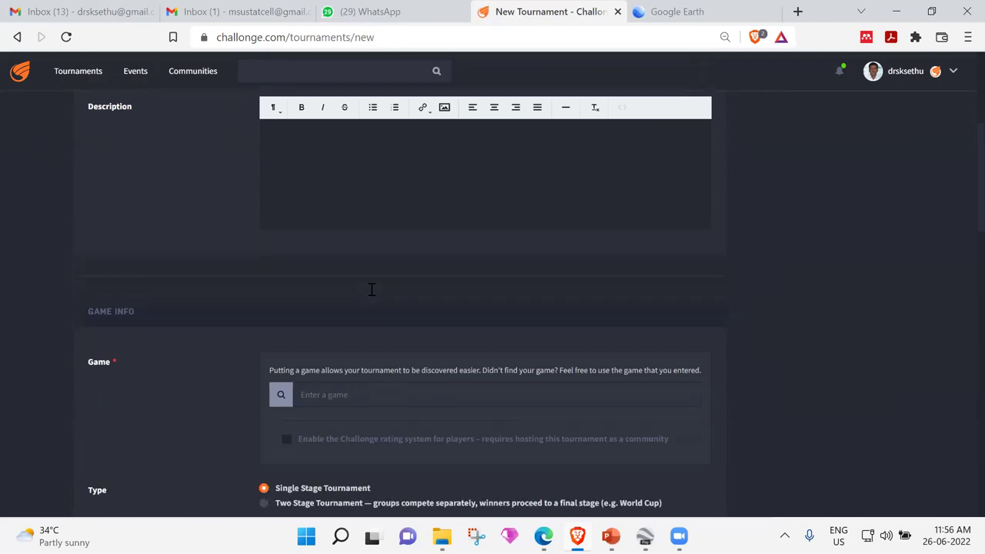
pyautogui.click(342, 242)
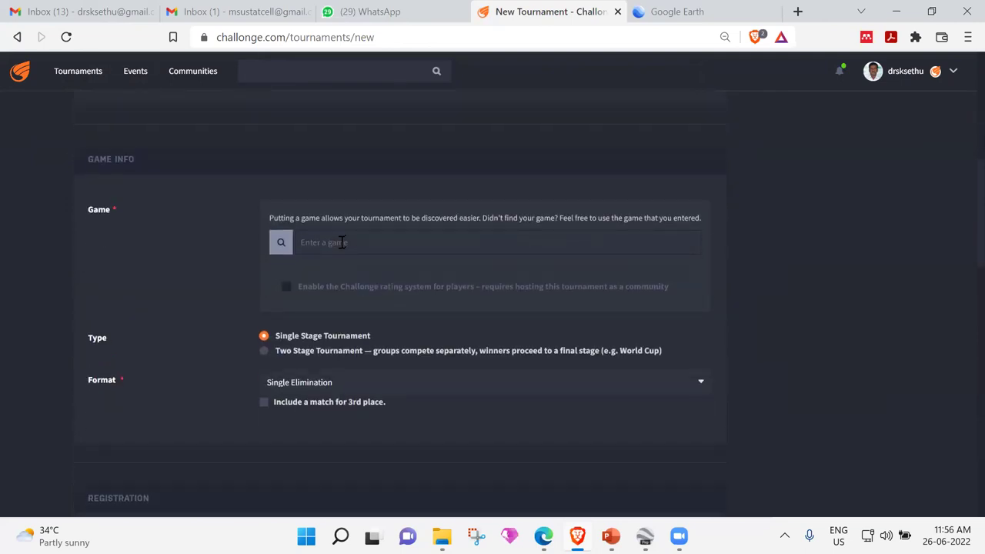
pyautogui.write('Football')
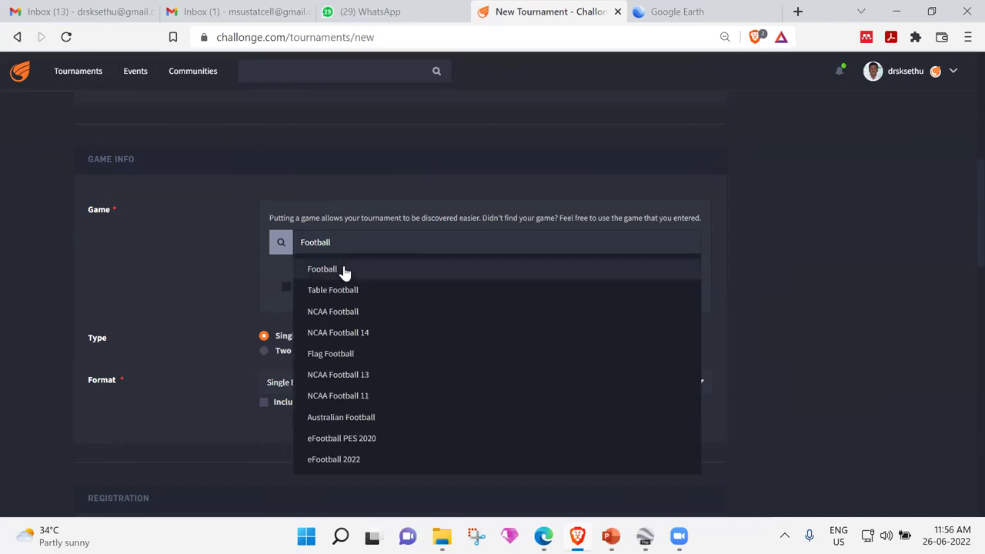
pyautogui.click(344, 272)
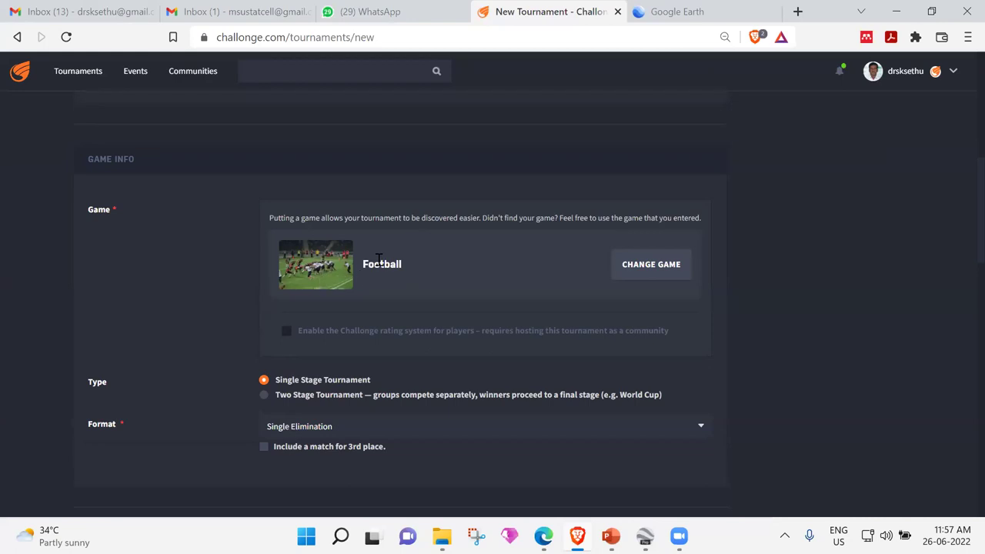
# Change the tournament's game to Soccer.
pyautogui.click(620, 274)
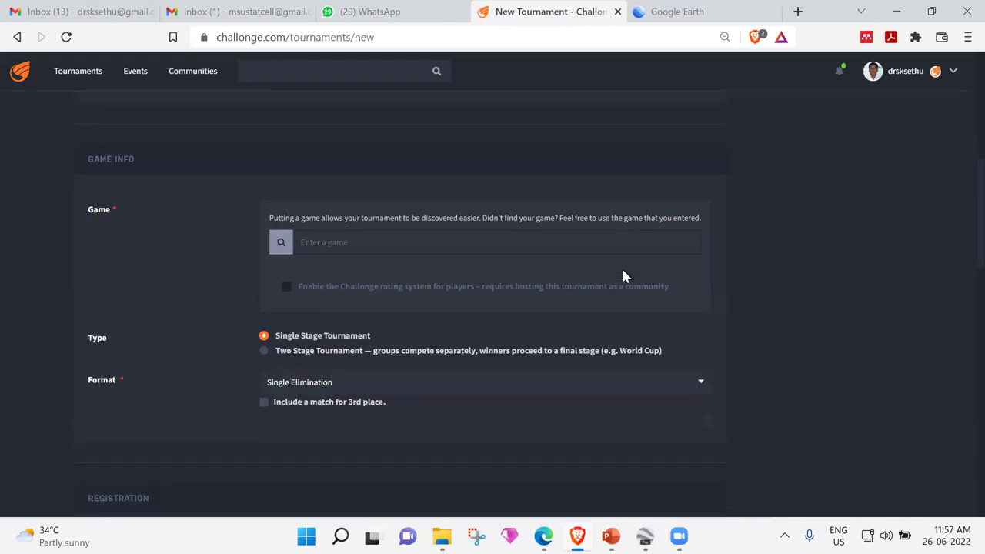
pyautogui.write('Soccer')
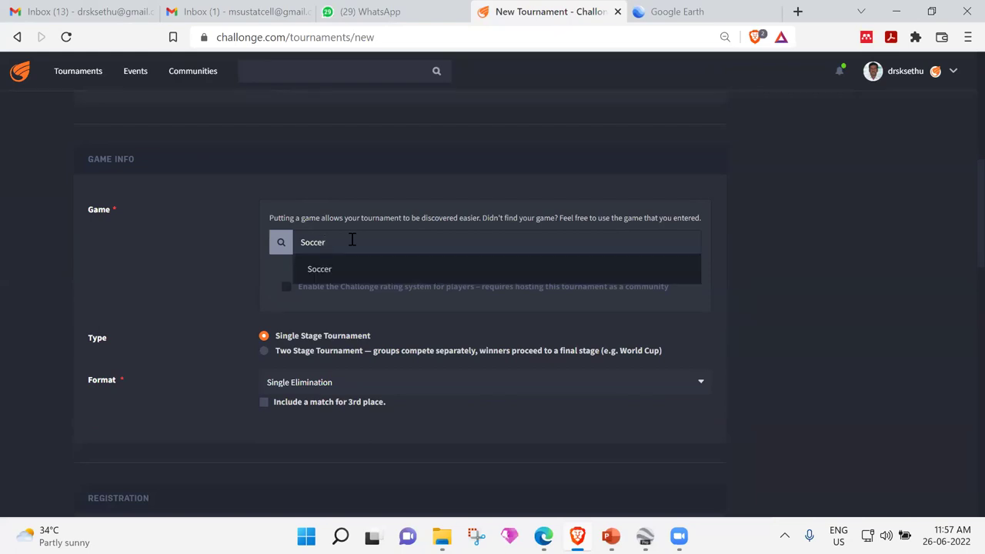
pyautogui.click(310, 279)
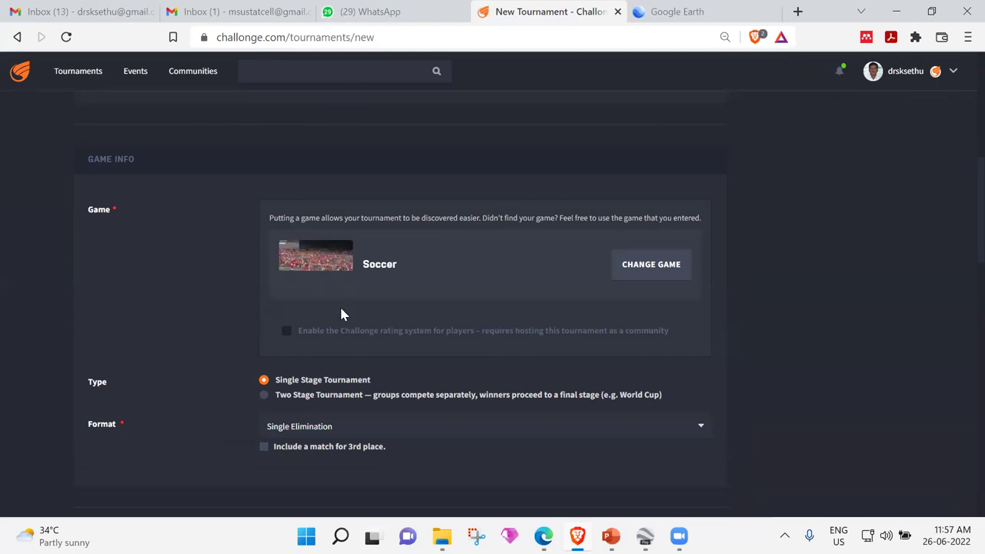
# Choose Single Elimination as the tournament format and try the option to include a match for 3rd place.
pyautogui.scroll(-2, 325, 293)
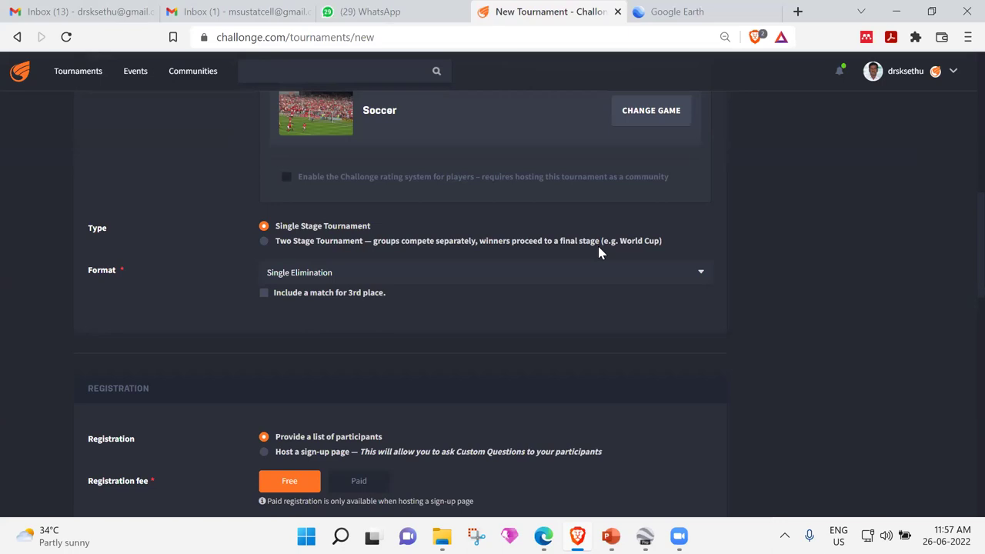
pyautogui.click(316, 279)
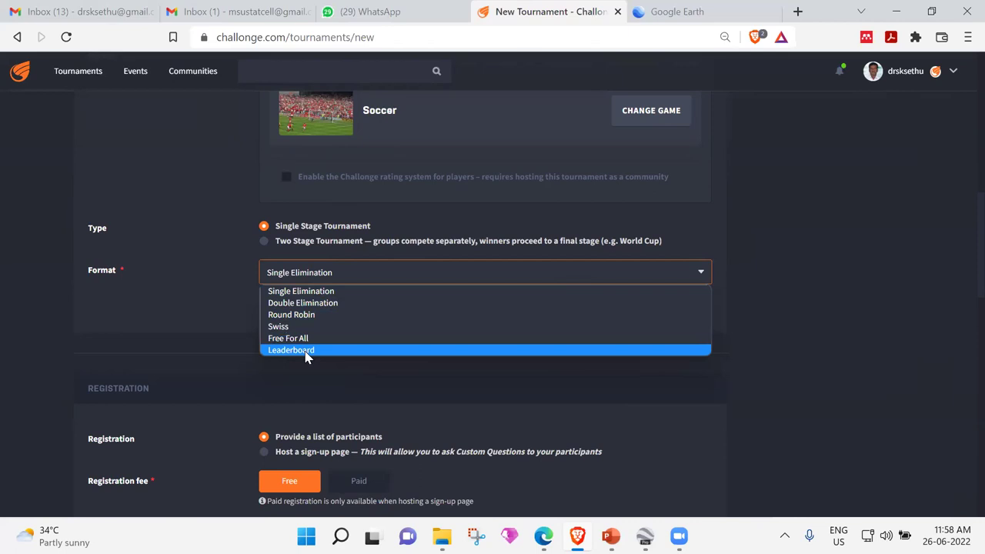
pyautogui.click(306, 292)
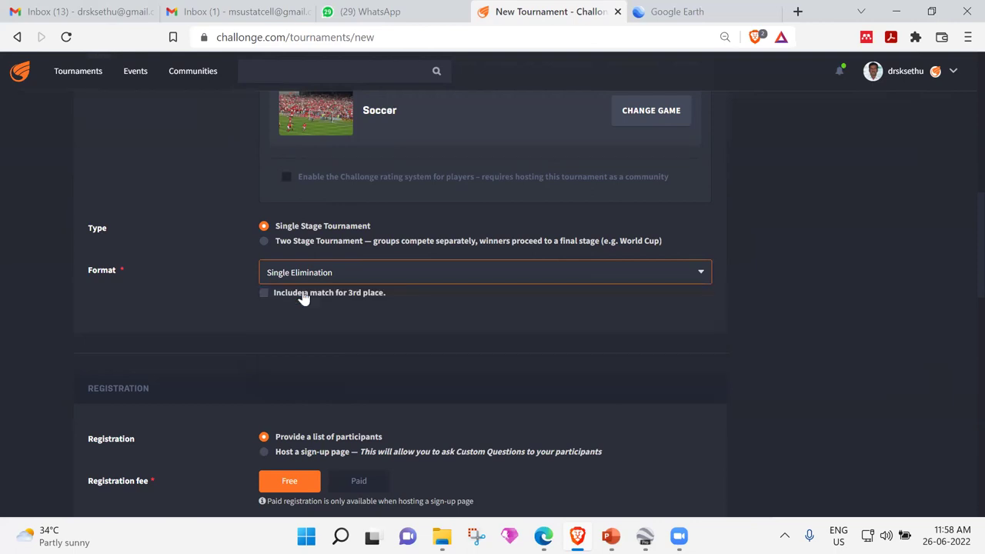
pyautogui.scroll(-1, 304, 299)
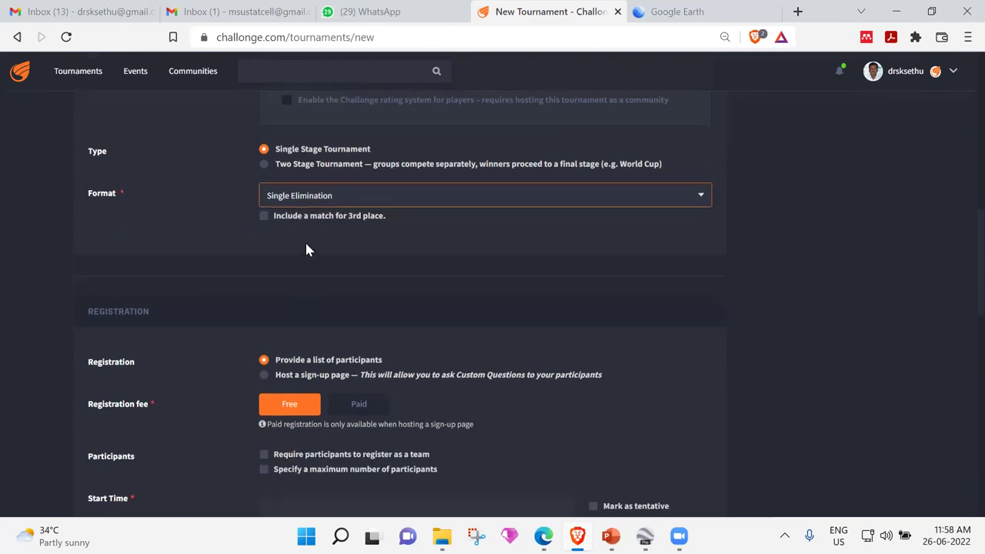
pyautogui.keyDown('ctrl'); pyautogui.scroll(1, 294, 254); pyautogui.keyUp('ctrl')
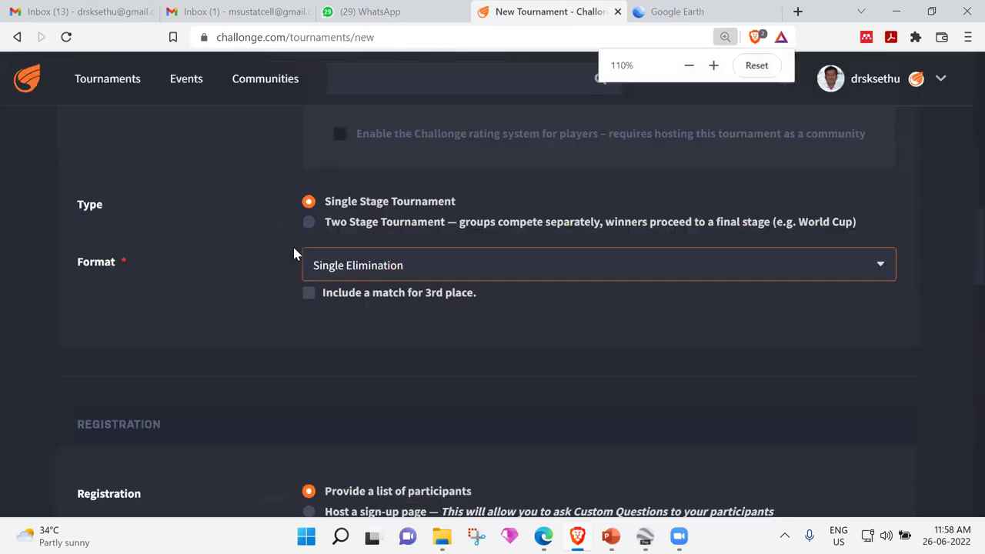
pyautogui.keyDown('ctrl'); pyautogui.scroll(1, 367, 277); pyautogui.keyUp('ctrl')
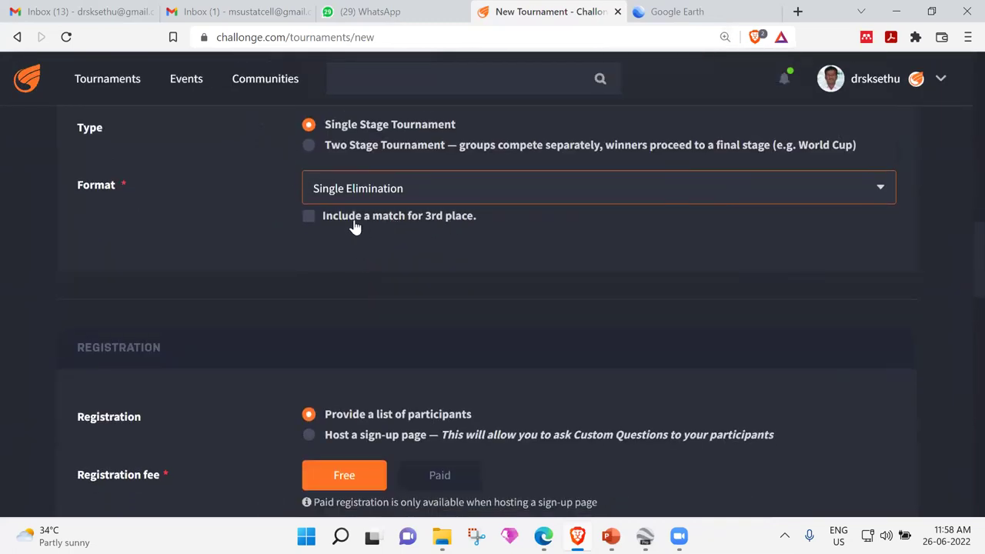
pyautogui.click(310, 221)
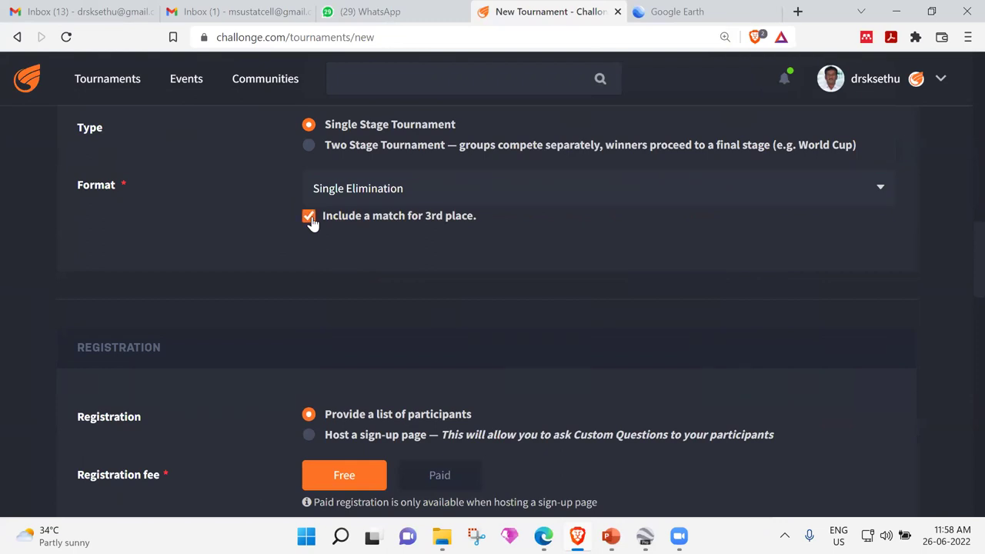
pyautogui.click(310, 221)
# Set the tournament's registration to host a sign-up page.
pyautogui.scroll(-2, 354, 289)
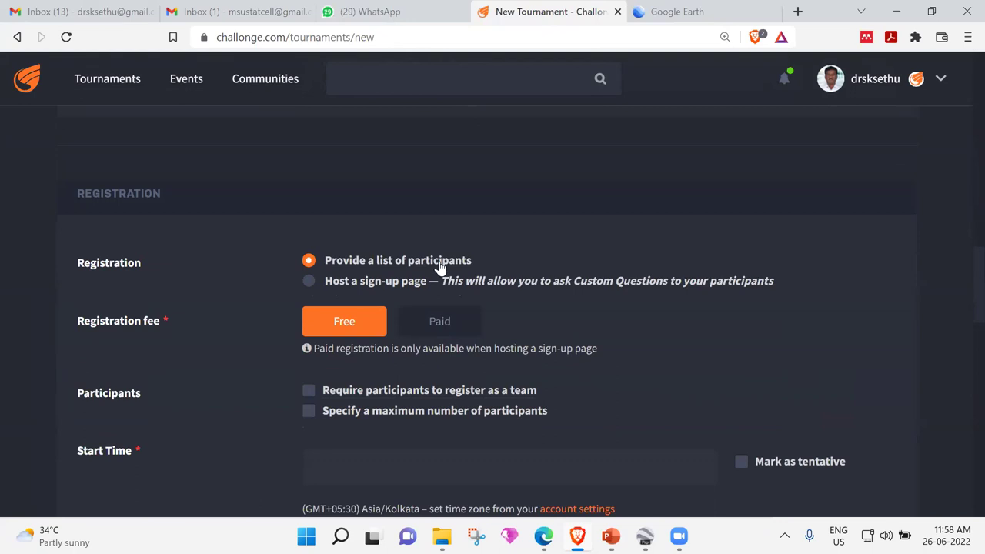
pyautogui.click(309, 281)
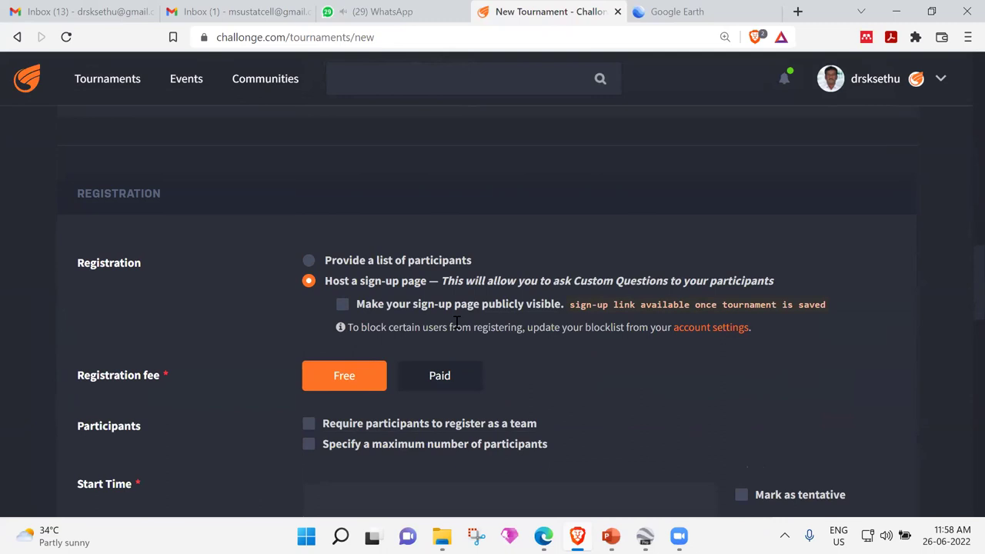
pyautogui.moveTo(515, 314)
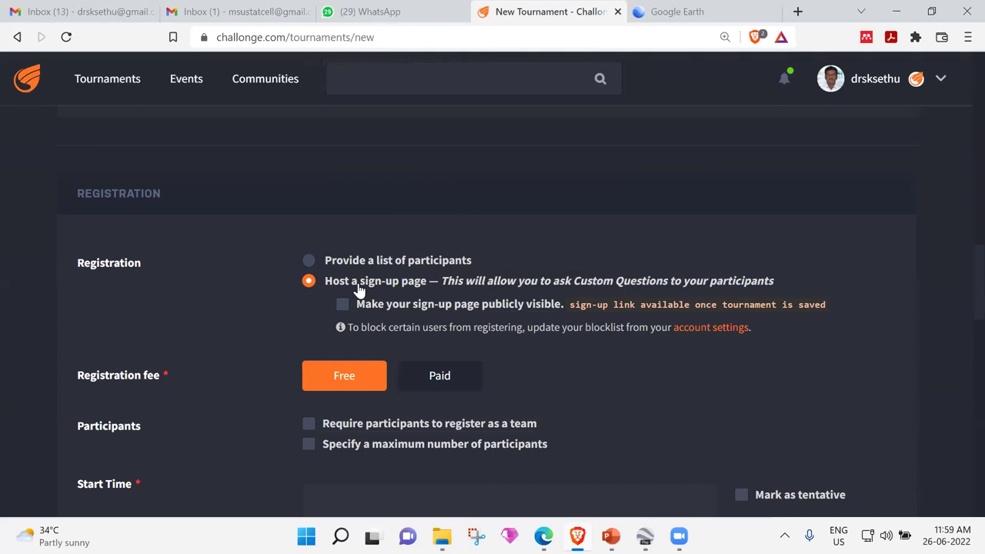
# Review the registration fee, participant limits, start time calendar, predictions and voting, and experimental features.
pyautogui.scroll(-2, 358, 289)
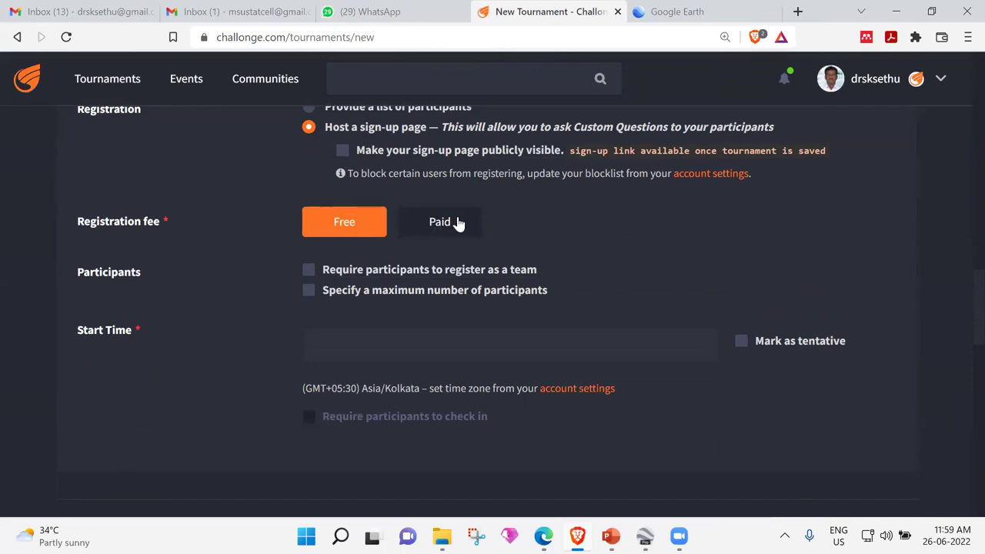
pyautogui.scroll(-1, 458, 223)
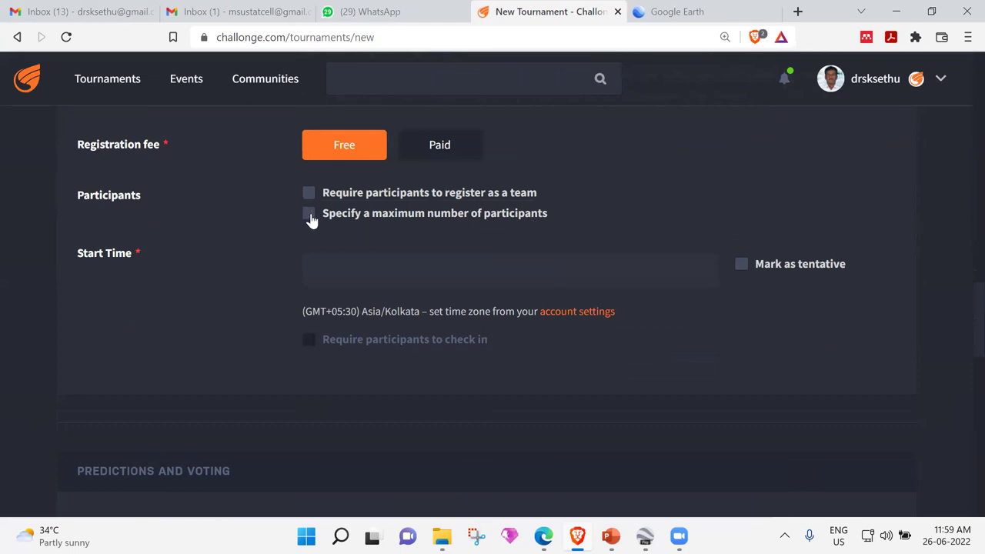
pyautogui.click(330, 255)
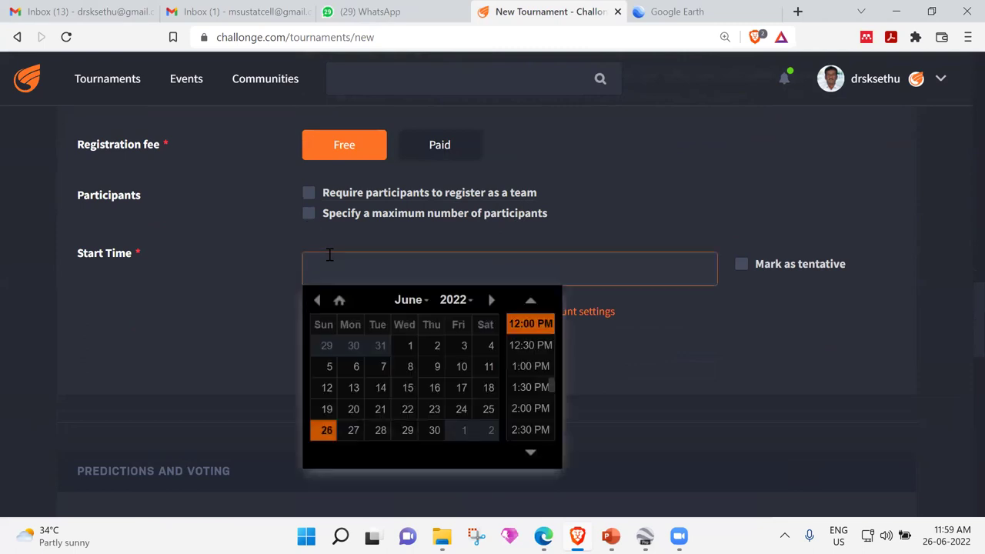
pyautogui.click(689, 351)
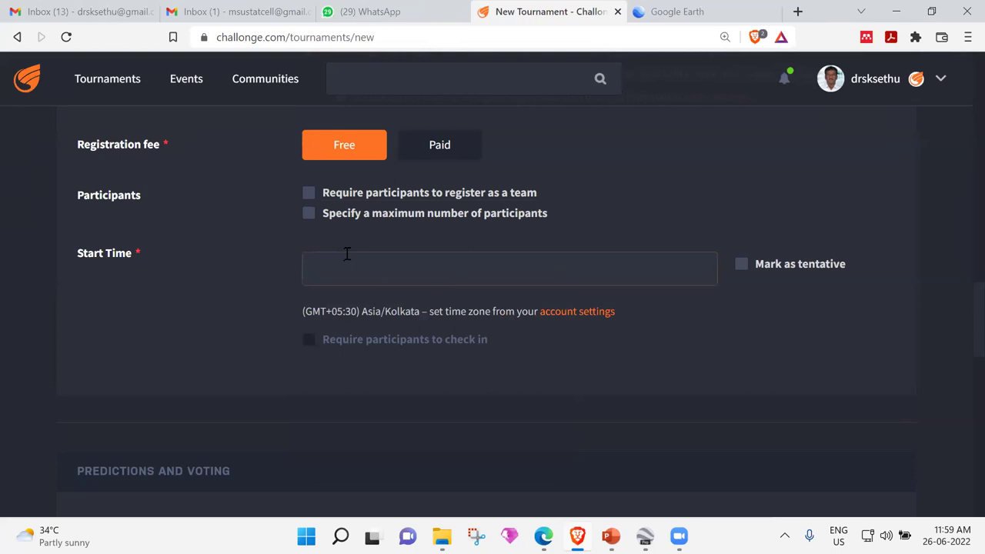
pyautogui.scroll(-3, 347, 254)
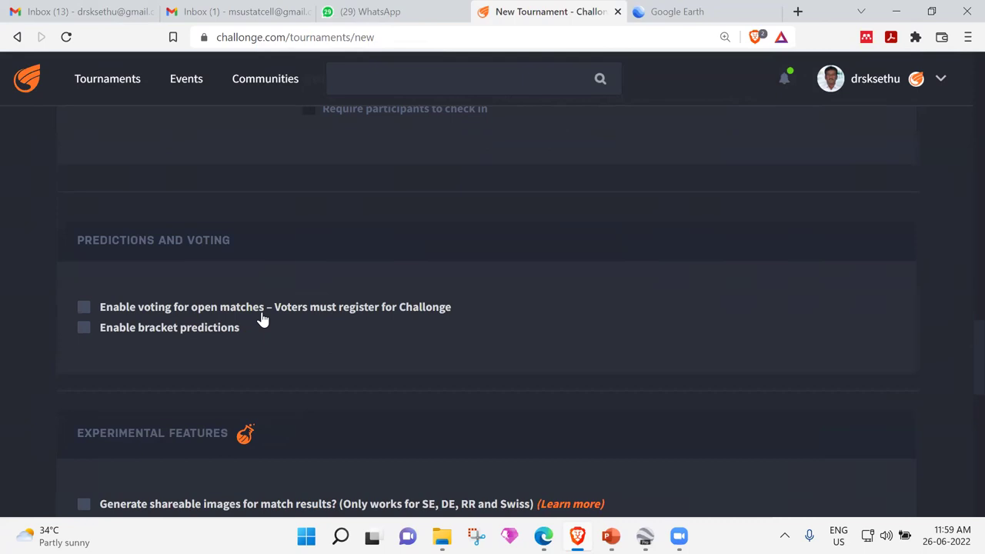
pyautogui.scroll(-1, 262, 319)
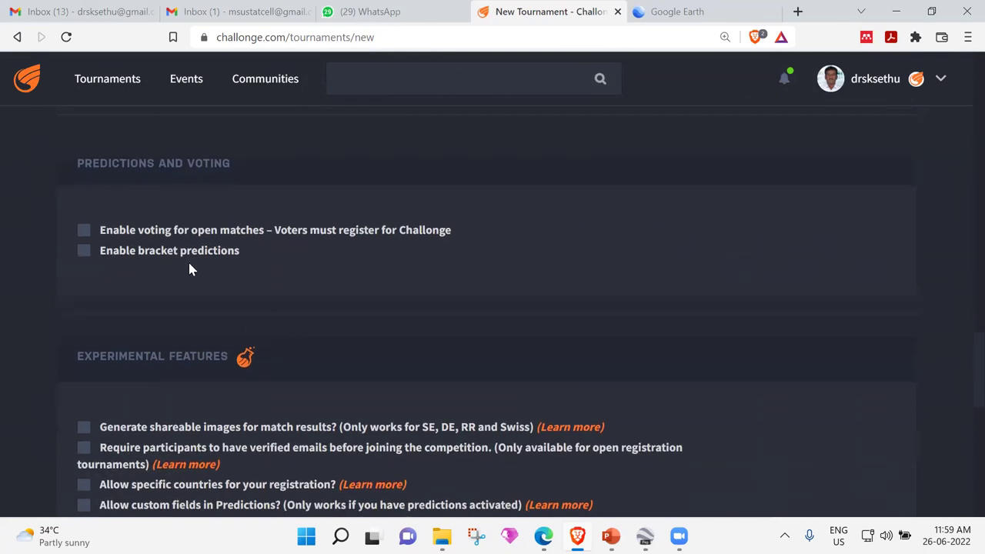
pyautogui.scroll(-2, 244, 318)
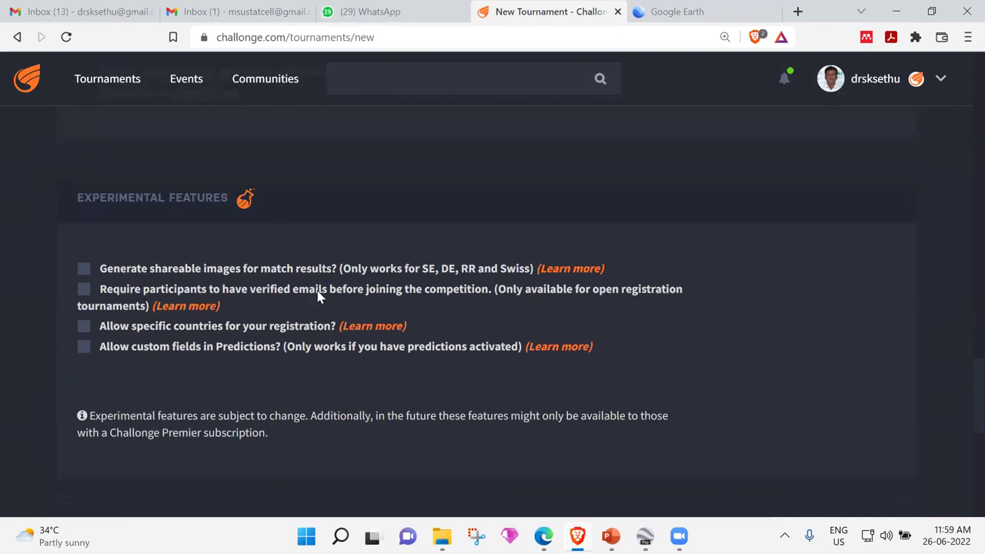
pyautogui.scroll(-2, 320, 297)
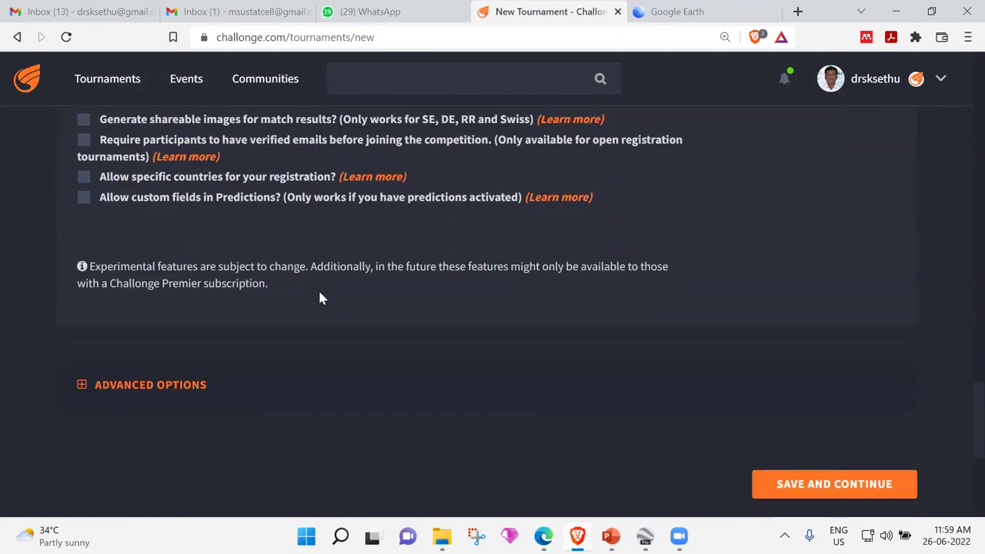
# Expand the advanced options and review the Bracket, Permissions, Notifications and Misc settings.
pyautogui.click(80, 387)
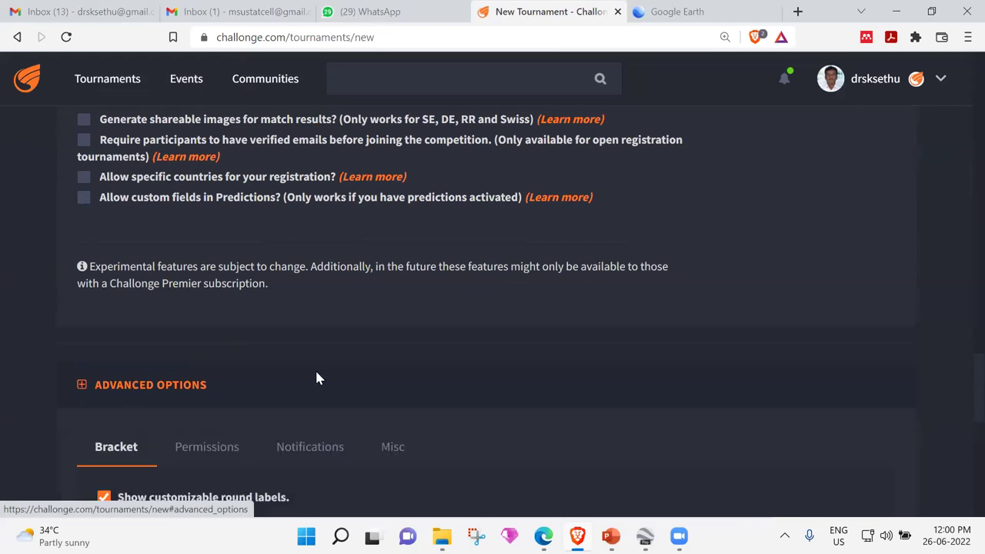
pyautogui.scroll(-3, 316, 376)
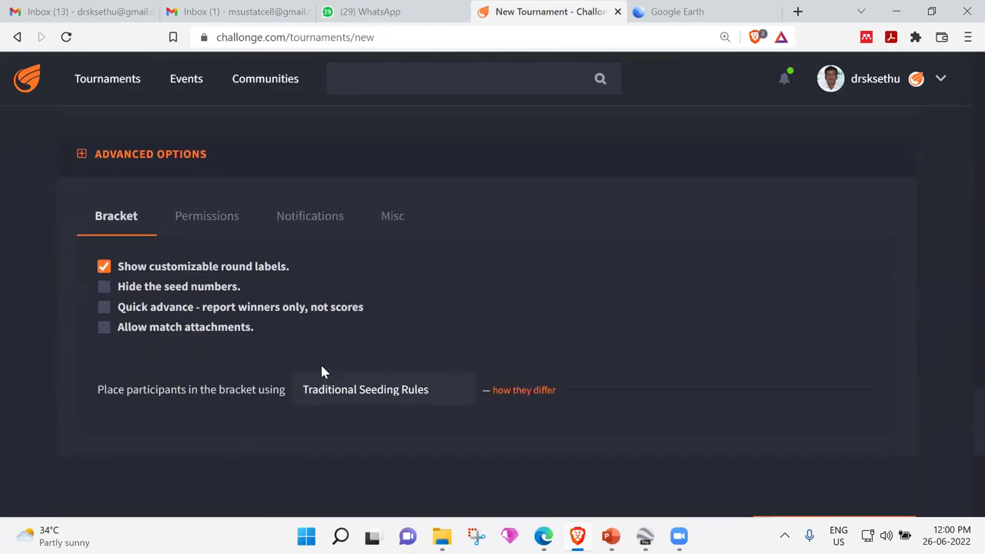
pyautogui.click(216, 221)
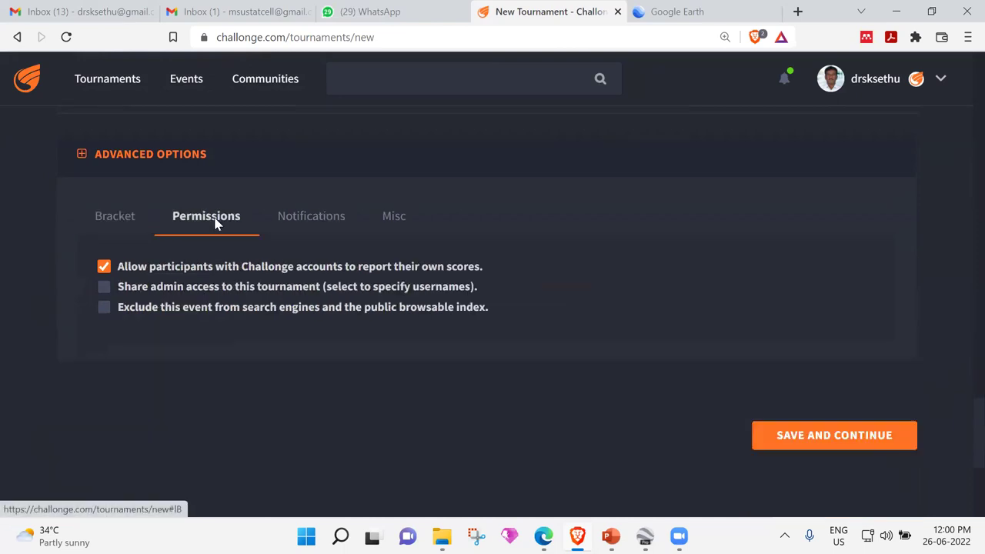
pyautogui.click(300, 225)
pyautogui.click(398, 225)
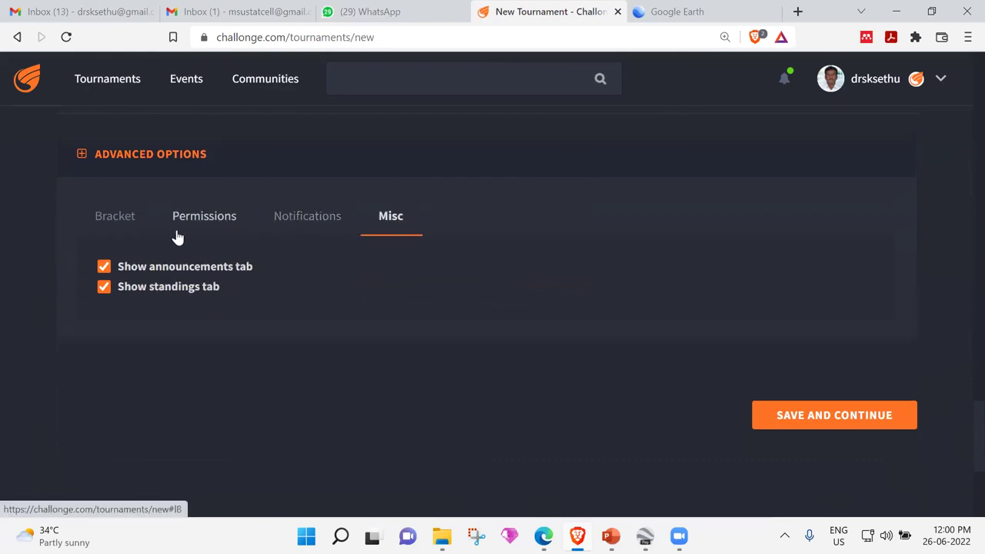
# Mark the tournament's start time as tentative and save the new tournament.
pyautogui.click(836, 418)
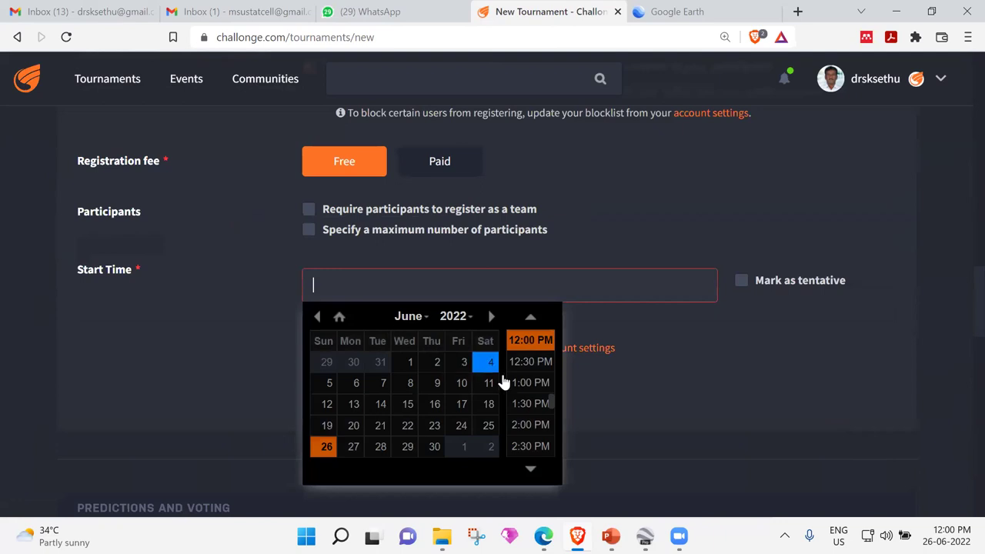
pyautogui.click(739, 281)
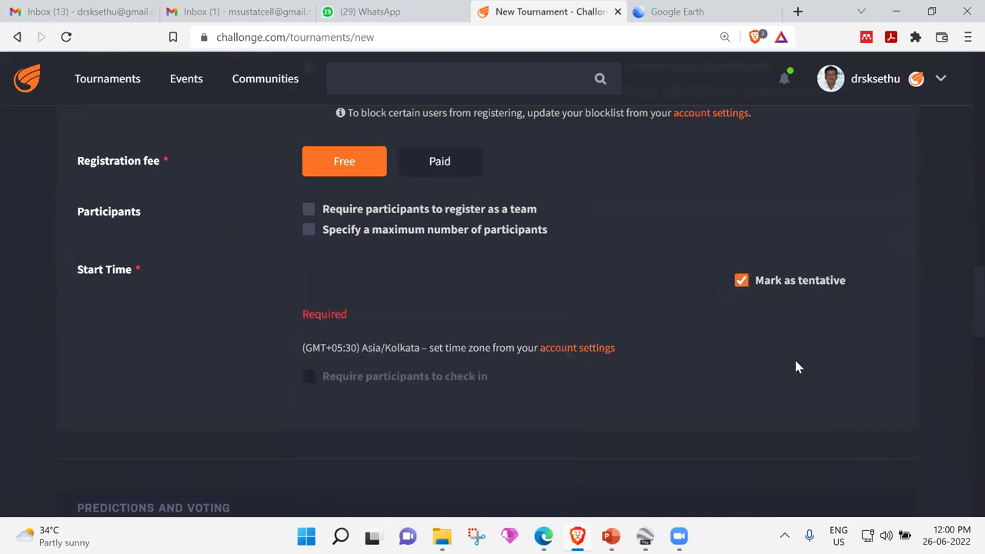
pyautogui.scroll(-5, 859, 366)
pyautogui.scroll(-10, 861, 368)
pyautogui.click(837, 300)
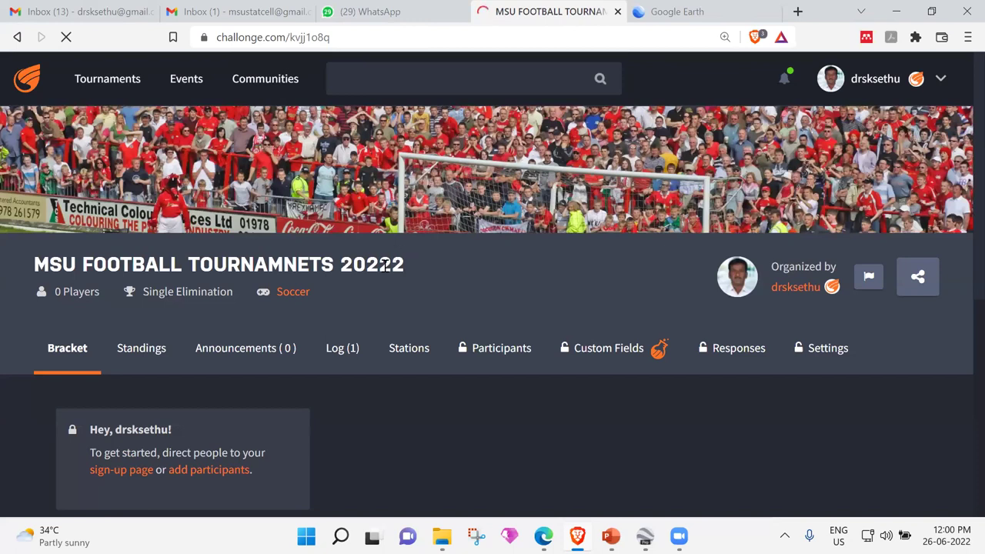
# Open the new tournament's participant list and add SRM as the first participant.
pyautogui.scroll(-1, 737, 308)
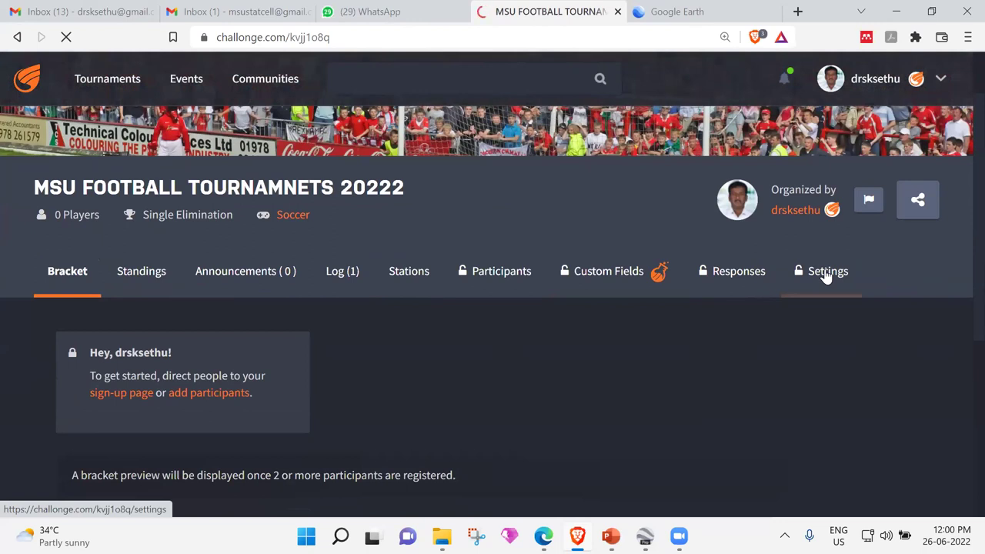
pyautogui.click(515, 283)
pyautogui.scroll(-1, 522, 291)
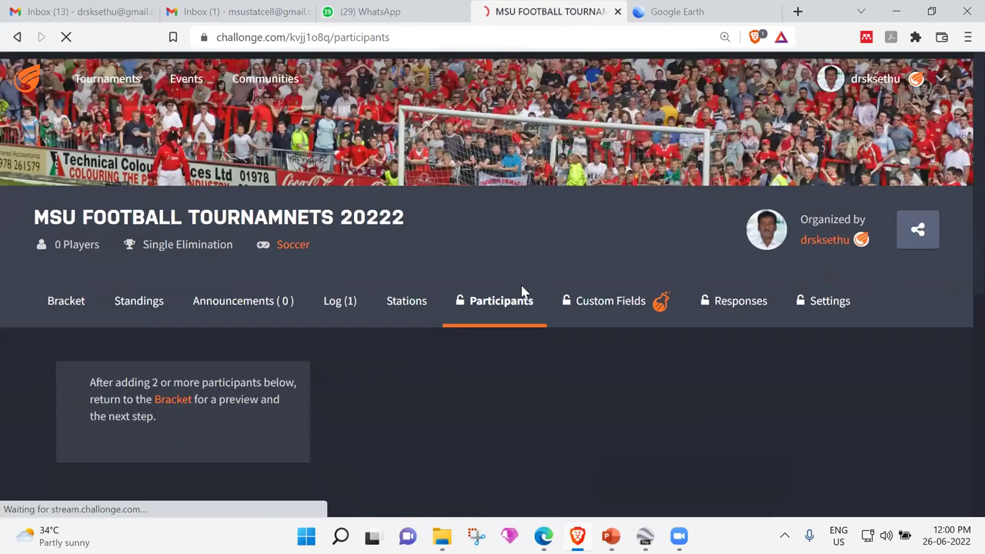
pyautogui.scroll(-6, 522, 291)
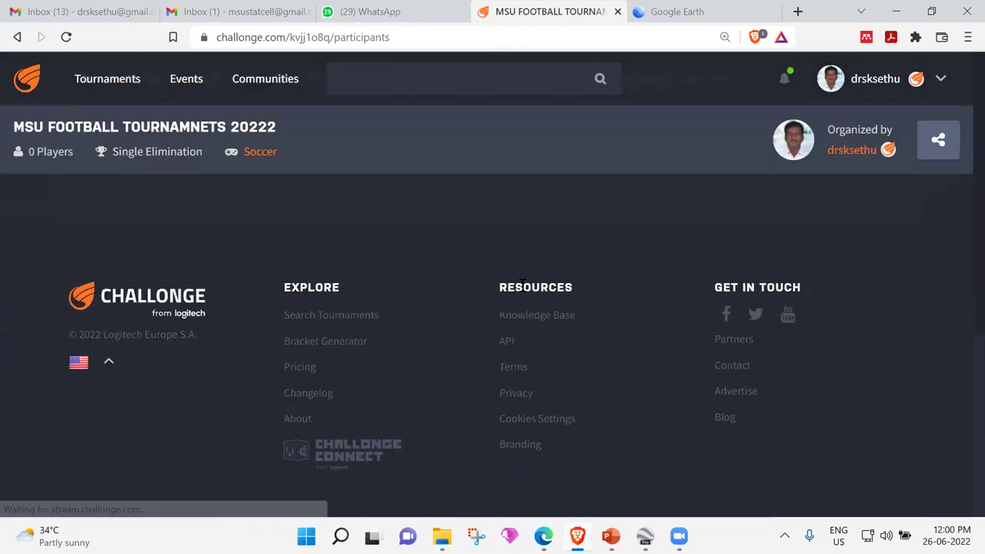
pyautogui.scroll(2, 394, 282)
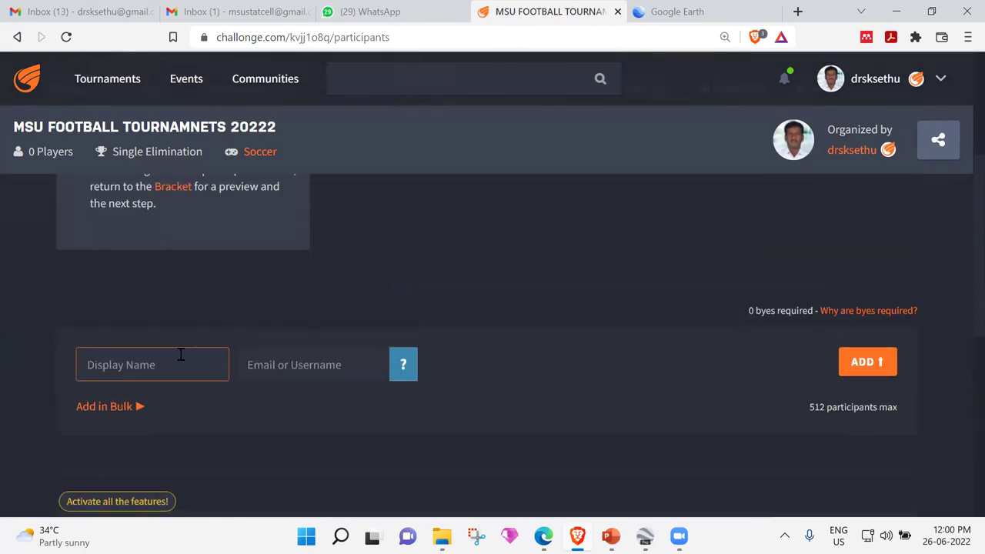
pyautogui.write('SRM')
pyautogui.click(866, 370)
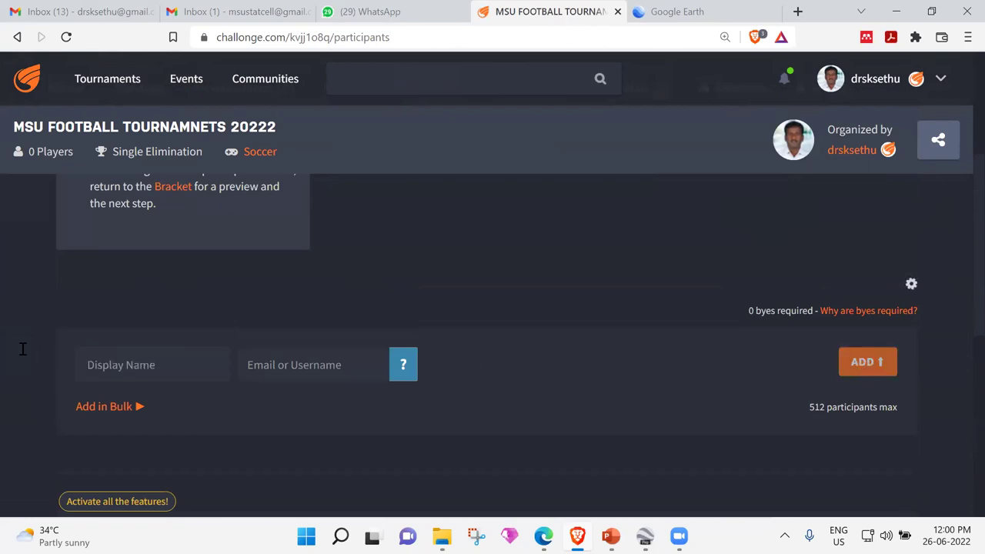
# Add MSU as the second participant of the football tournament.
pyautogui.click(138, 413)
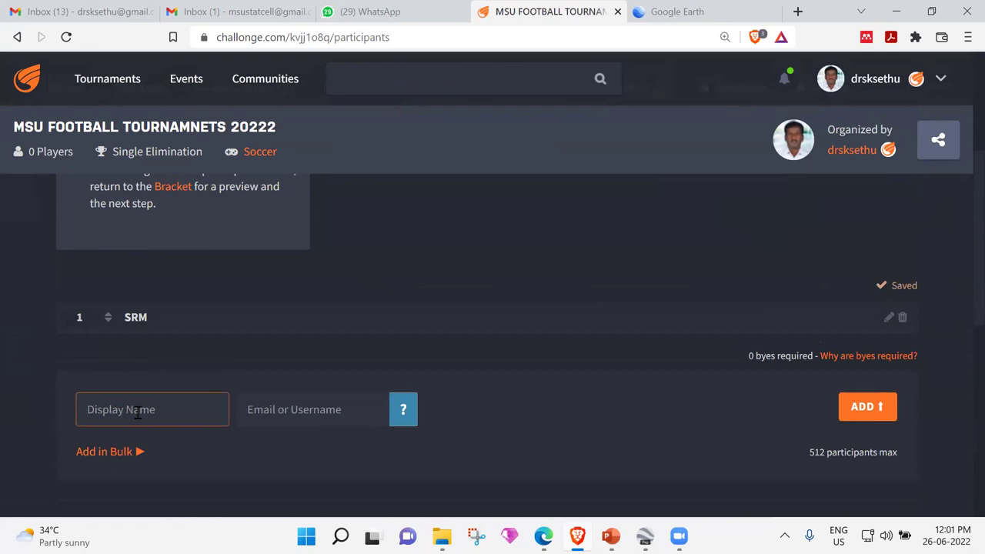
pyautogui.write('T')
pyautogui.press('BackSpace')
pyautogui.write('MSU')
pyautogui.click(862, 406)
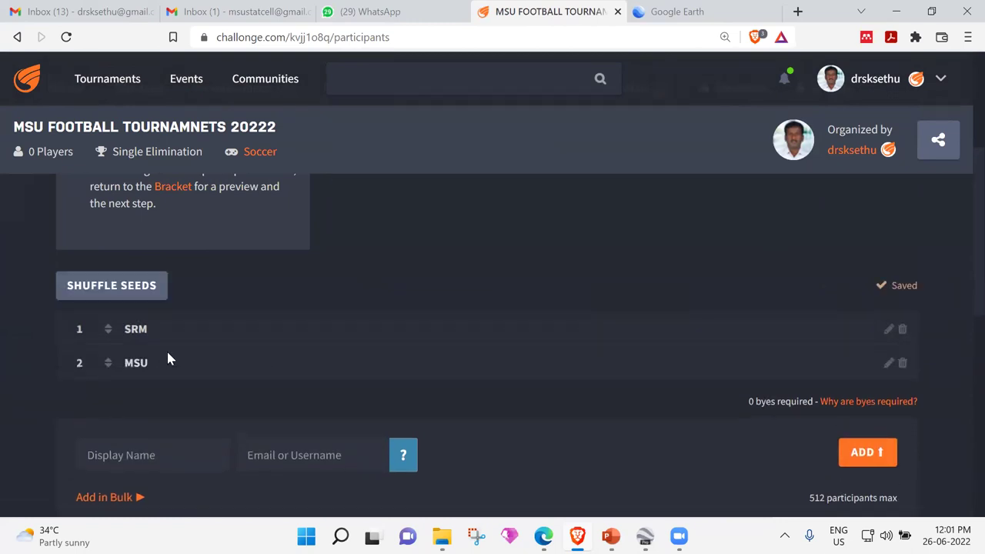
# Return to the tournament's bracket to preview the match between the added participants.
pyautogui.scroll(5, 168, 360)
pyautogui.click(67, 318)
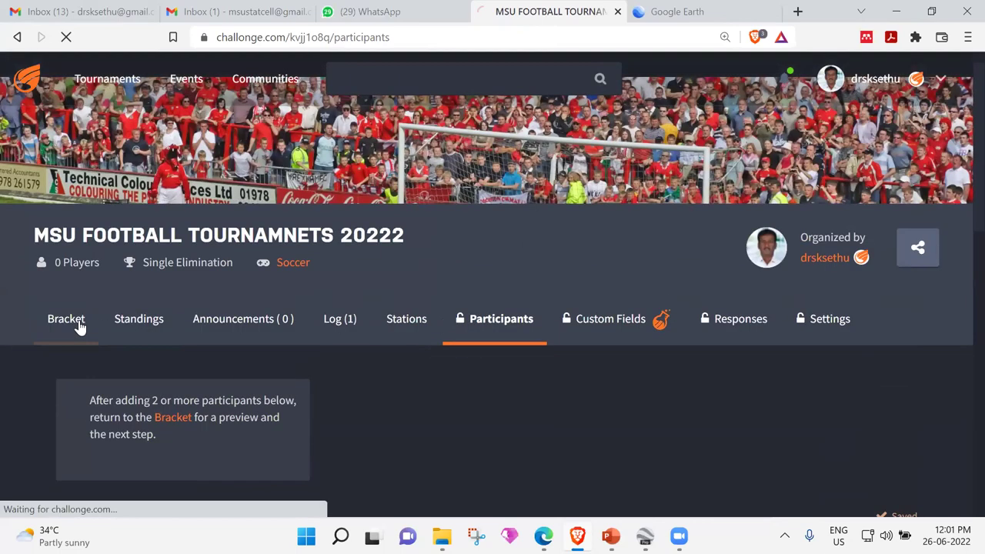